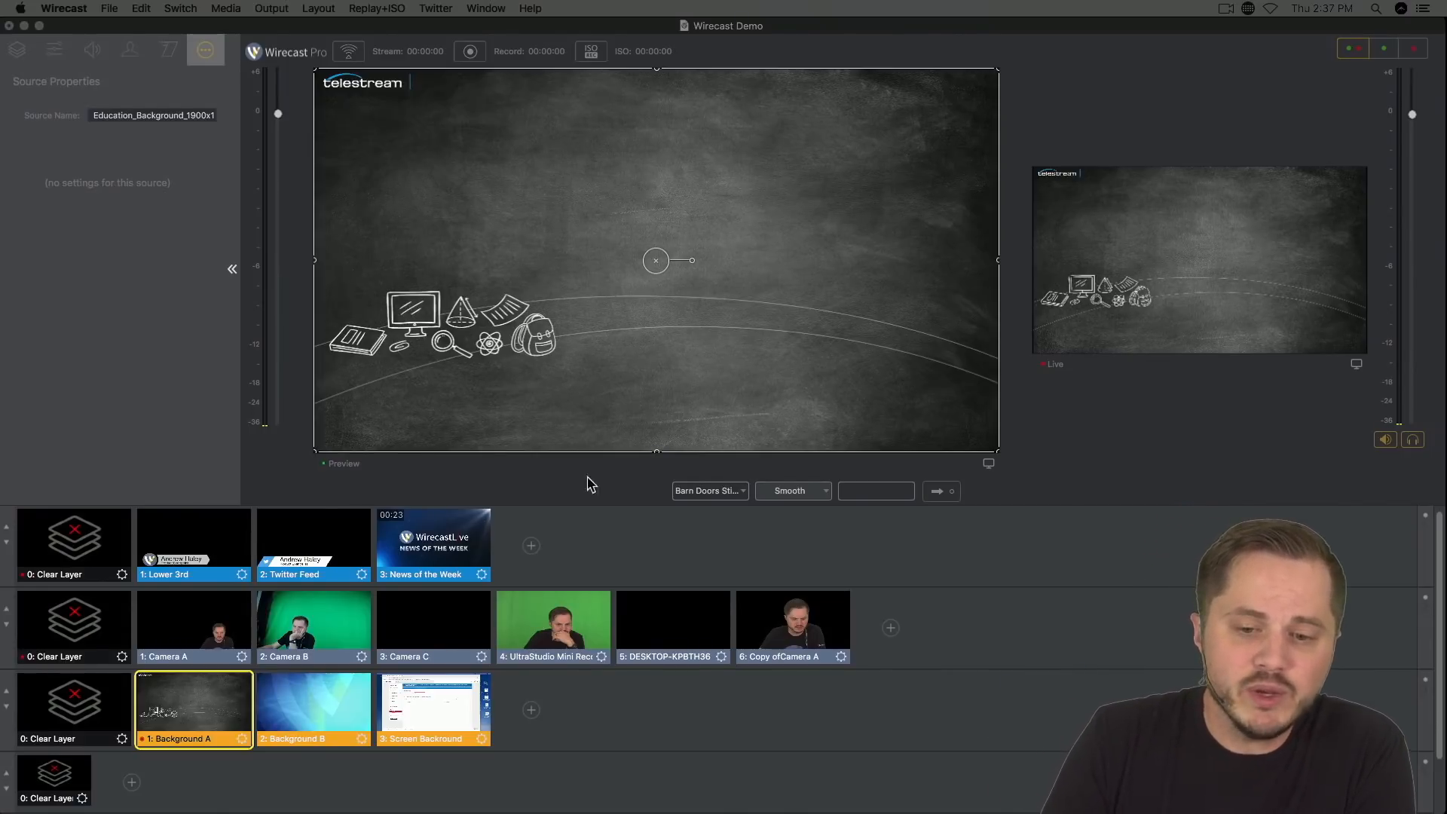
Step: Add a new Web Stream network source as a shot on master layer 2
click(1030, 640)
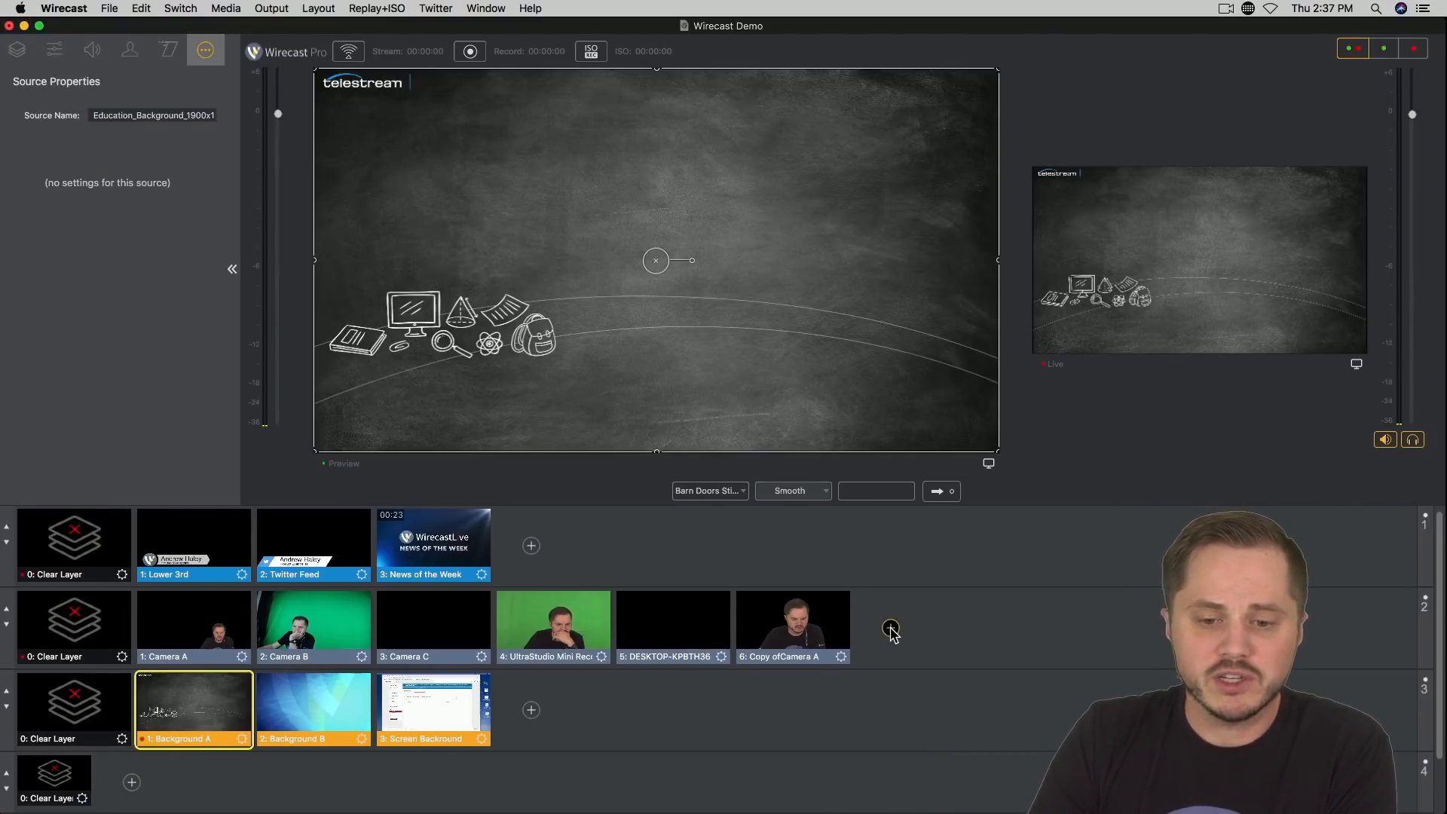
click(891, 629)
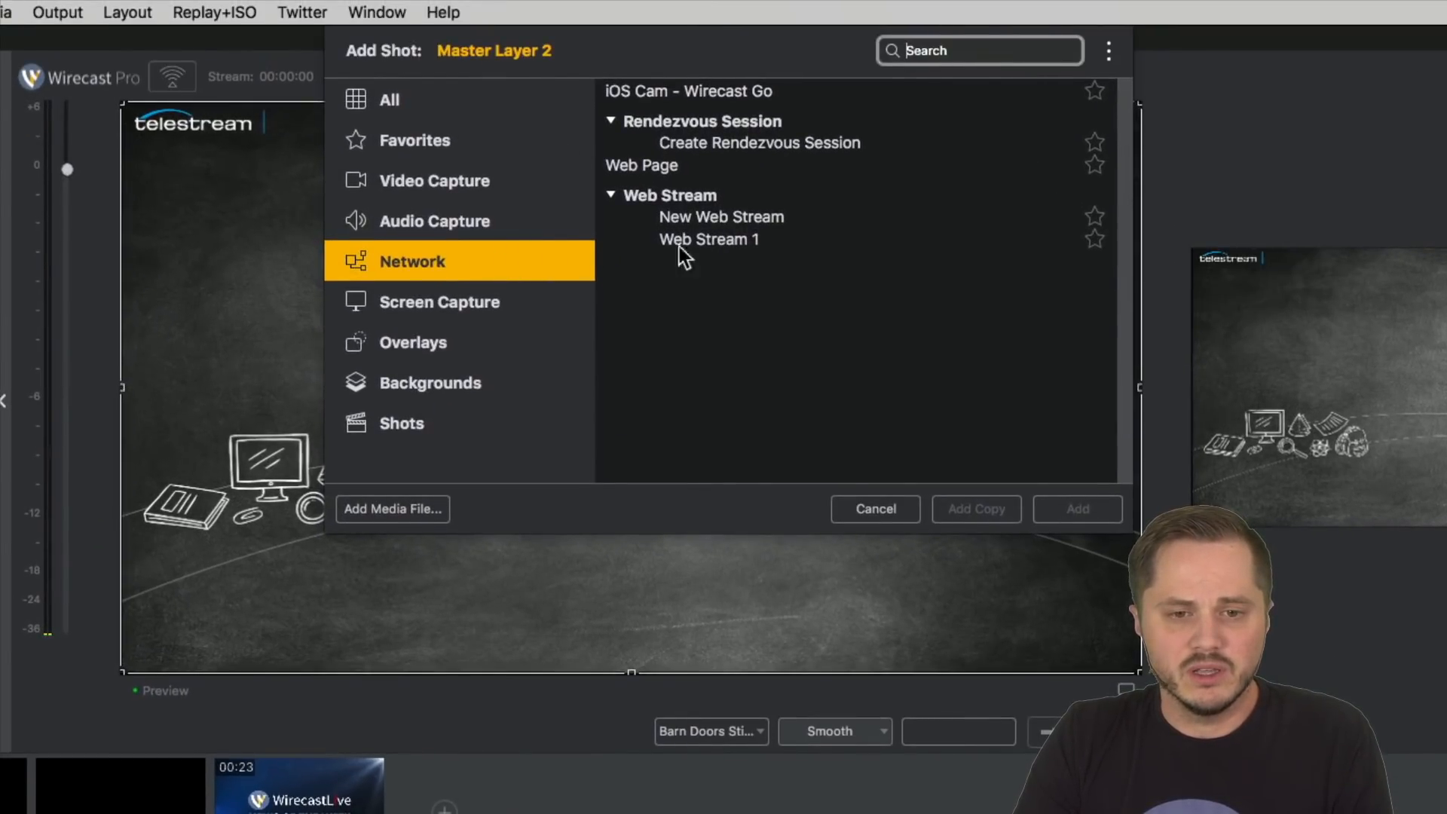
click(725, 220)
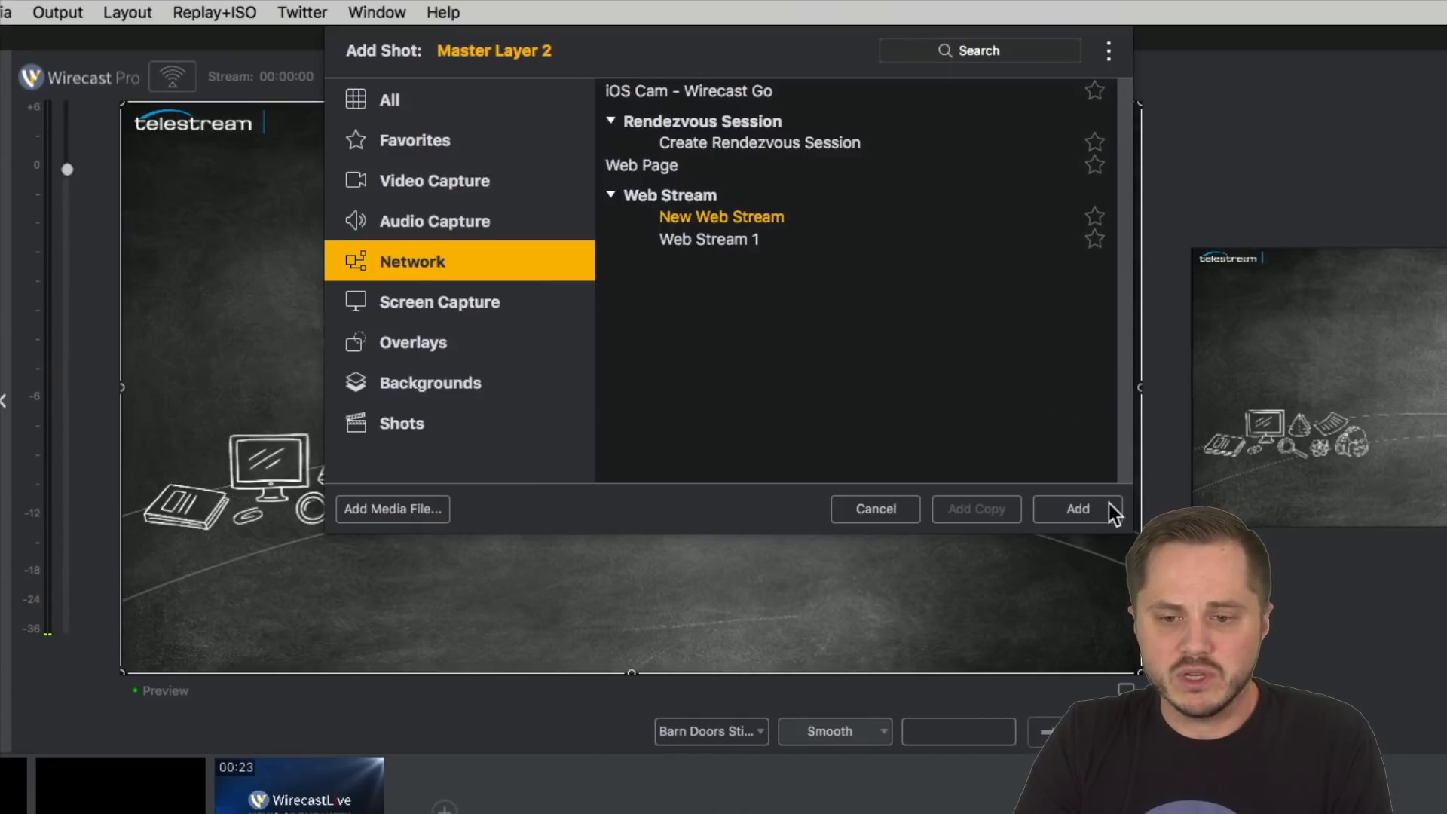
click(1109, 505)
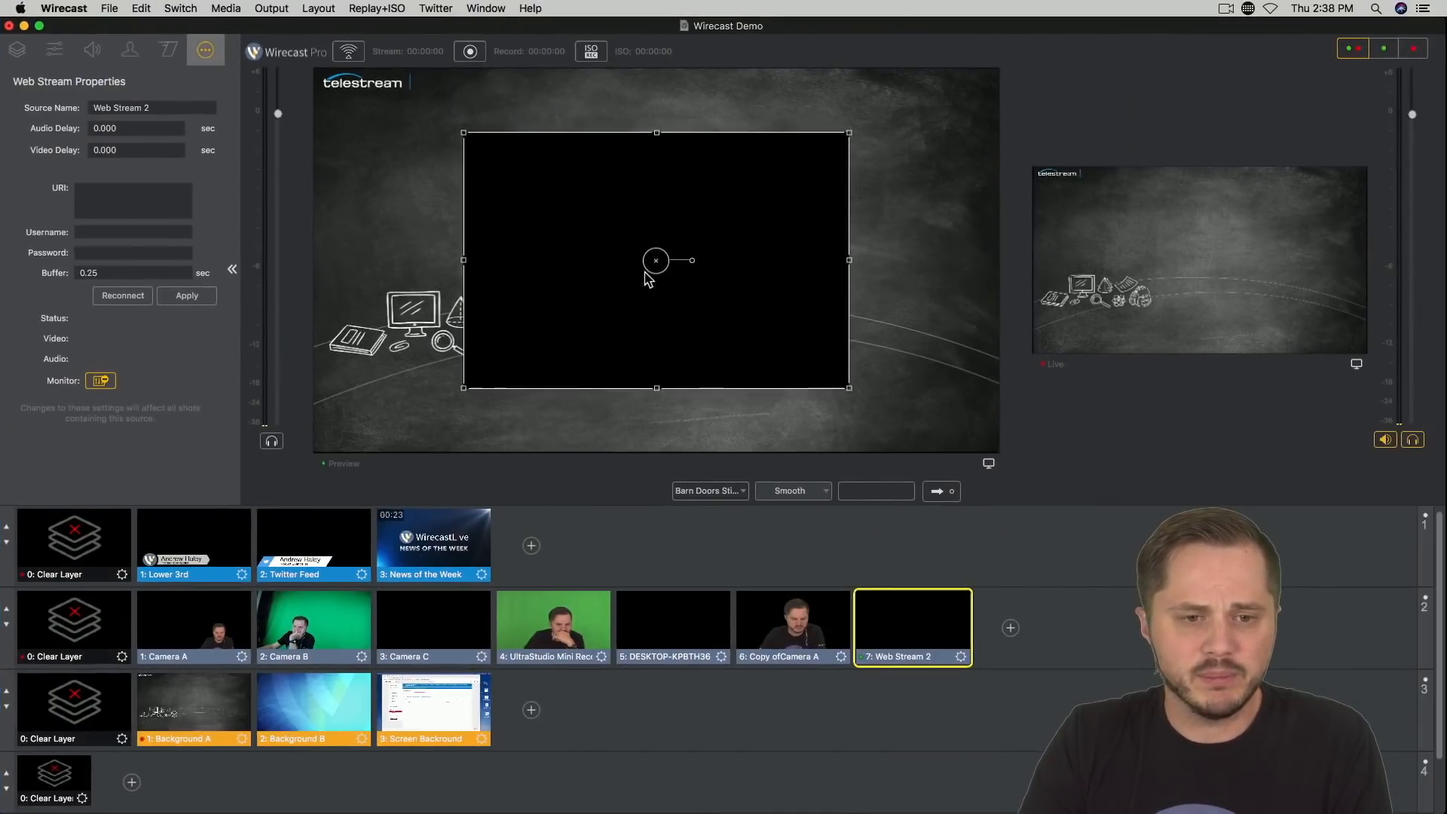
Step: Enlarge the web stream in the preview so it covers most of the frame, aligned to the frame's left edge
drag(422, 378, 356, 377)
drag(475, 260, 433, 194)
drag(690, 323, 1044, 443)
mouse_move(721, 360)
mouse_down()
mouse_move(763, 348)
mouse_move(730, 345)
mouse_up()
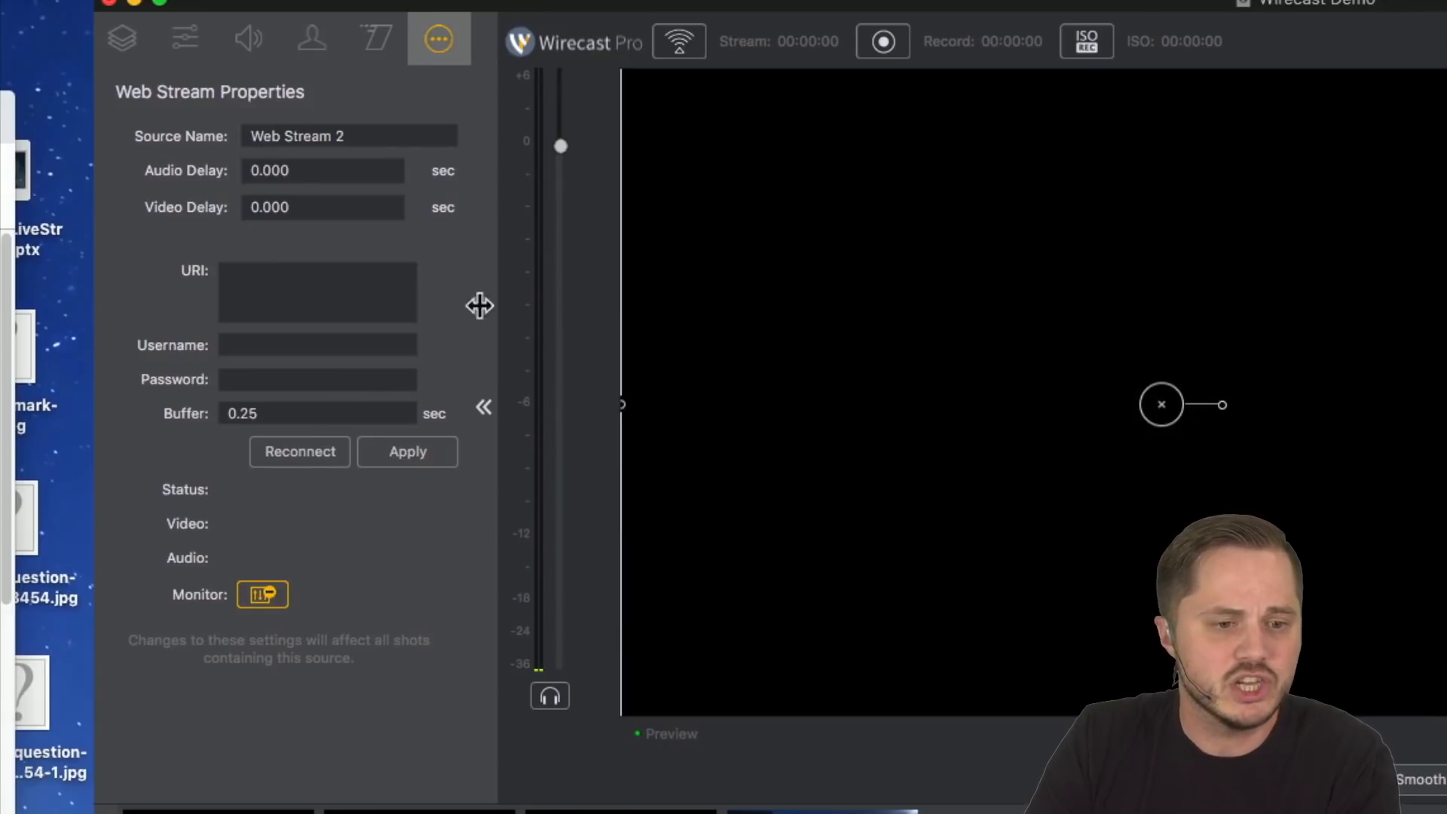
Step: Examine the new web stream's URI field and buffer setting
click(452, 285)
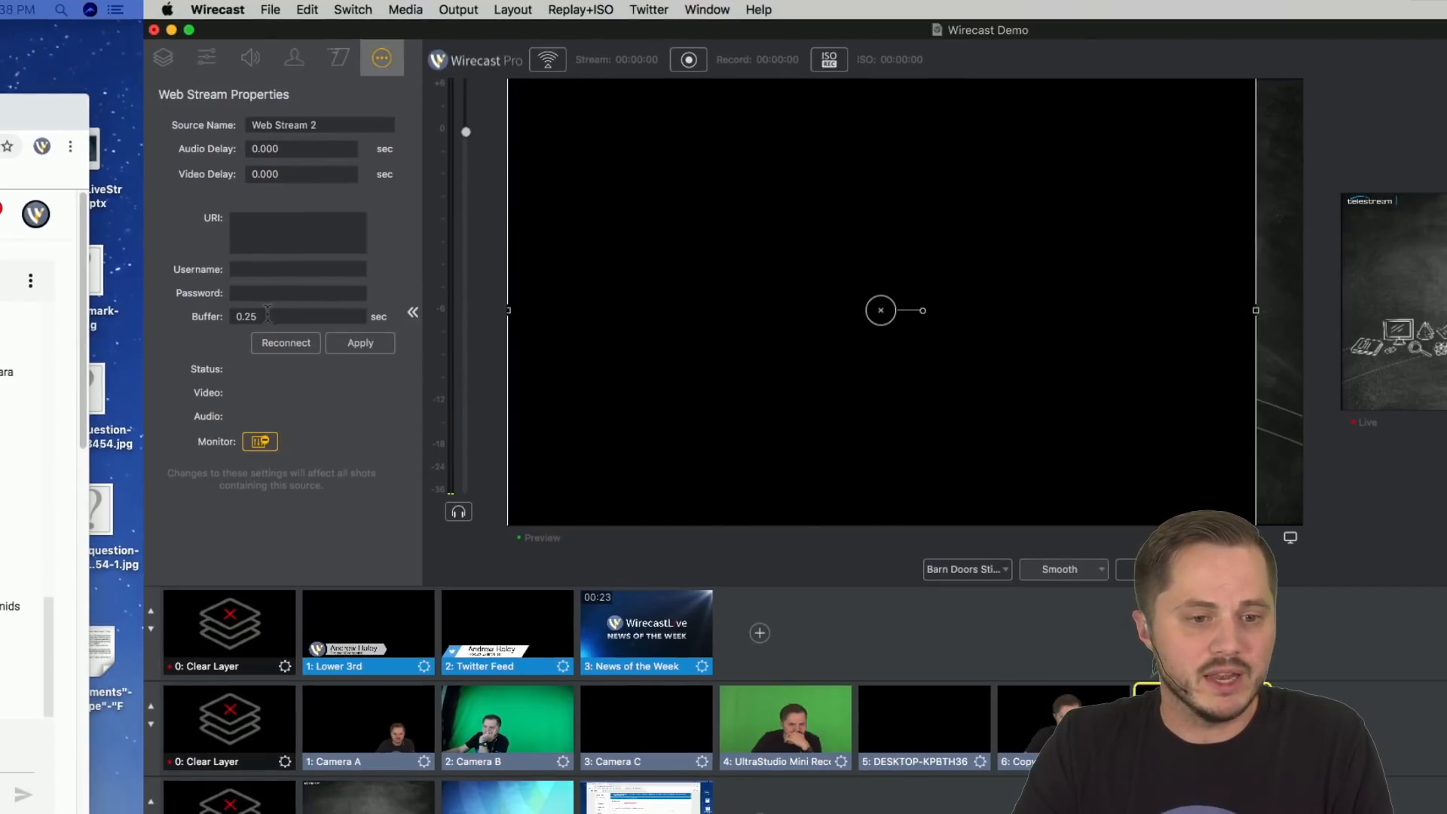
drag(294, 319, 151, 323)
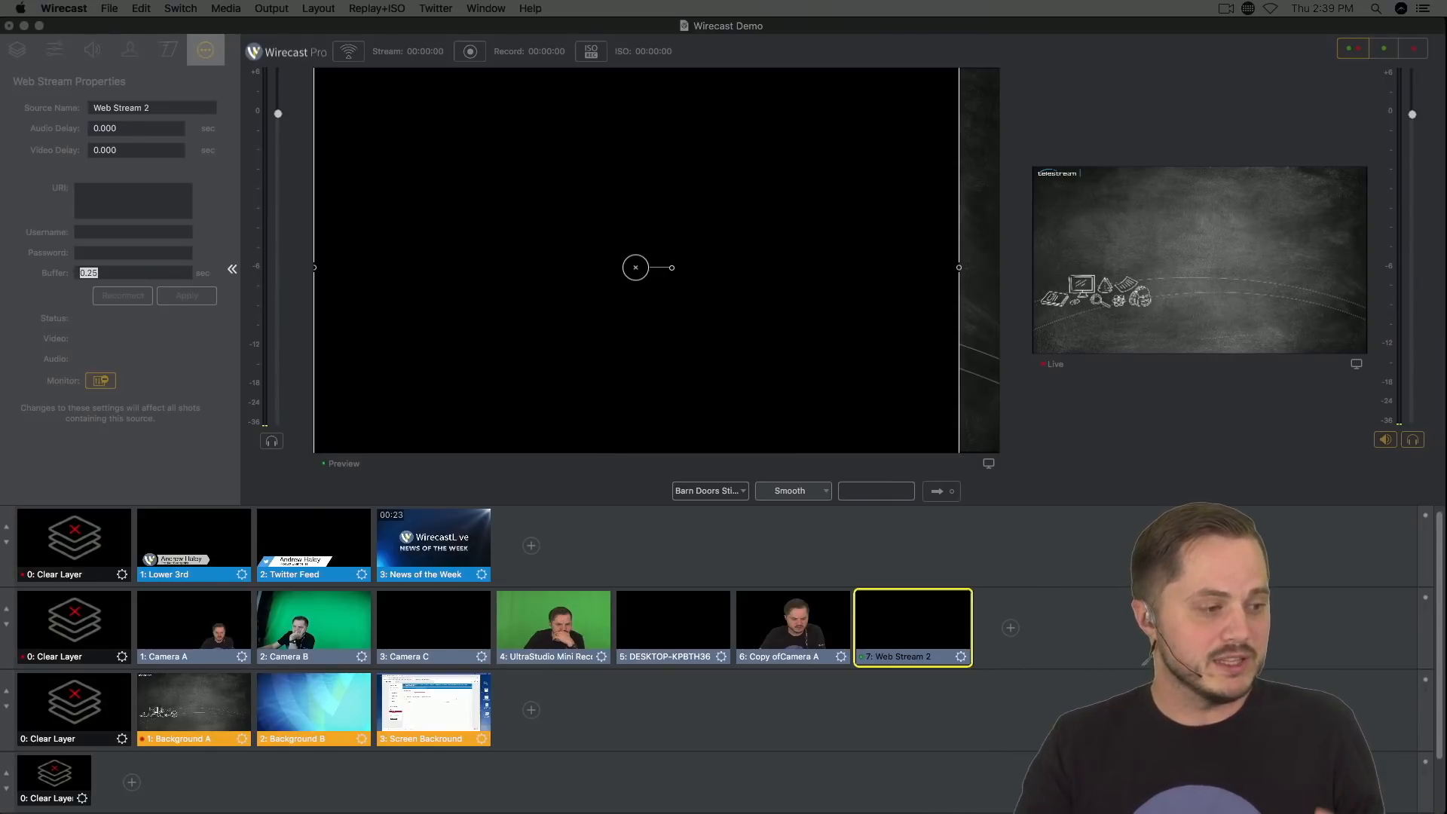
click(84, 276)
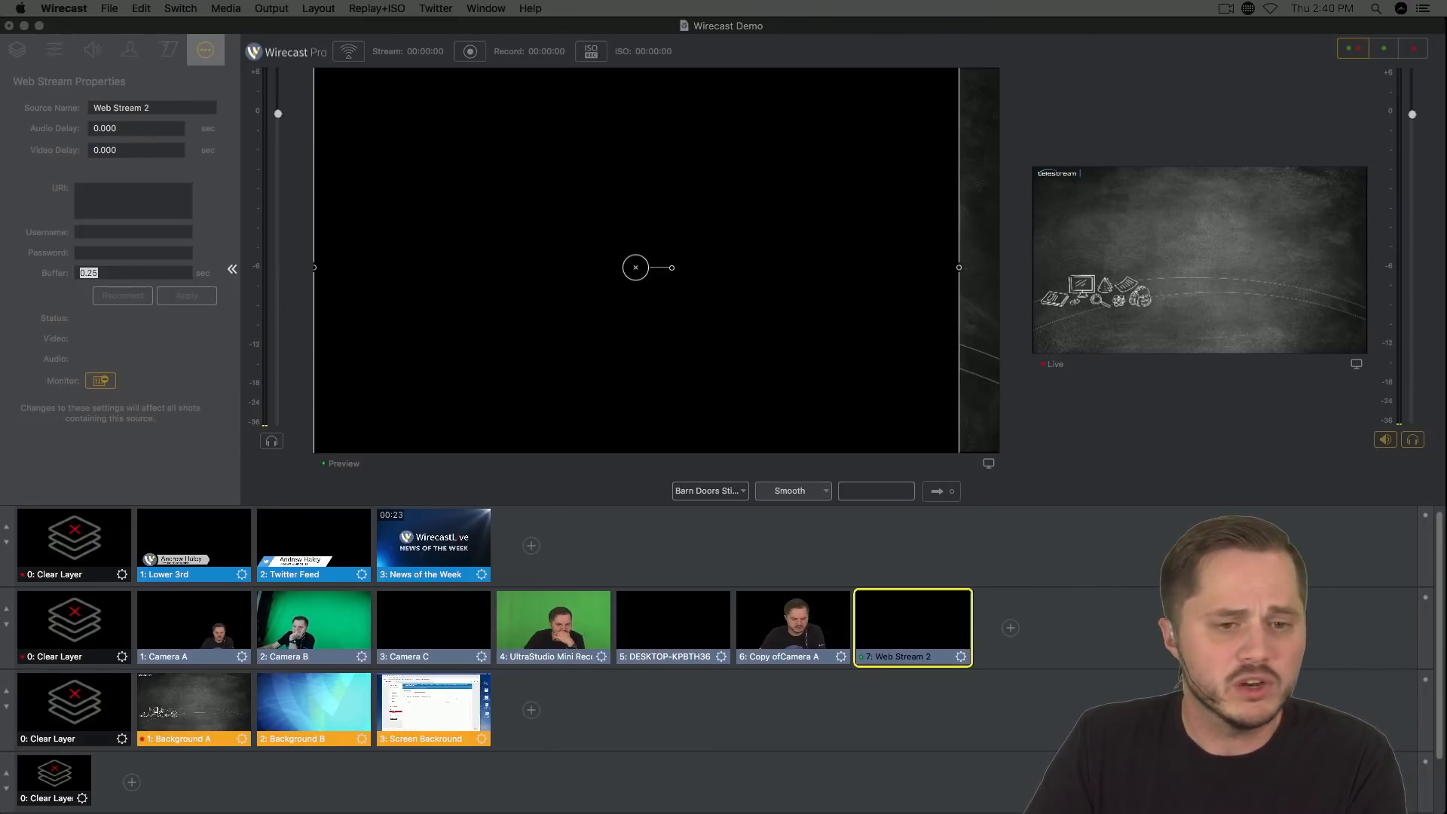
click(399, 28)
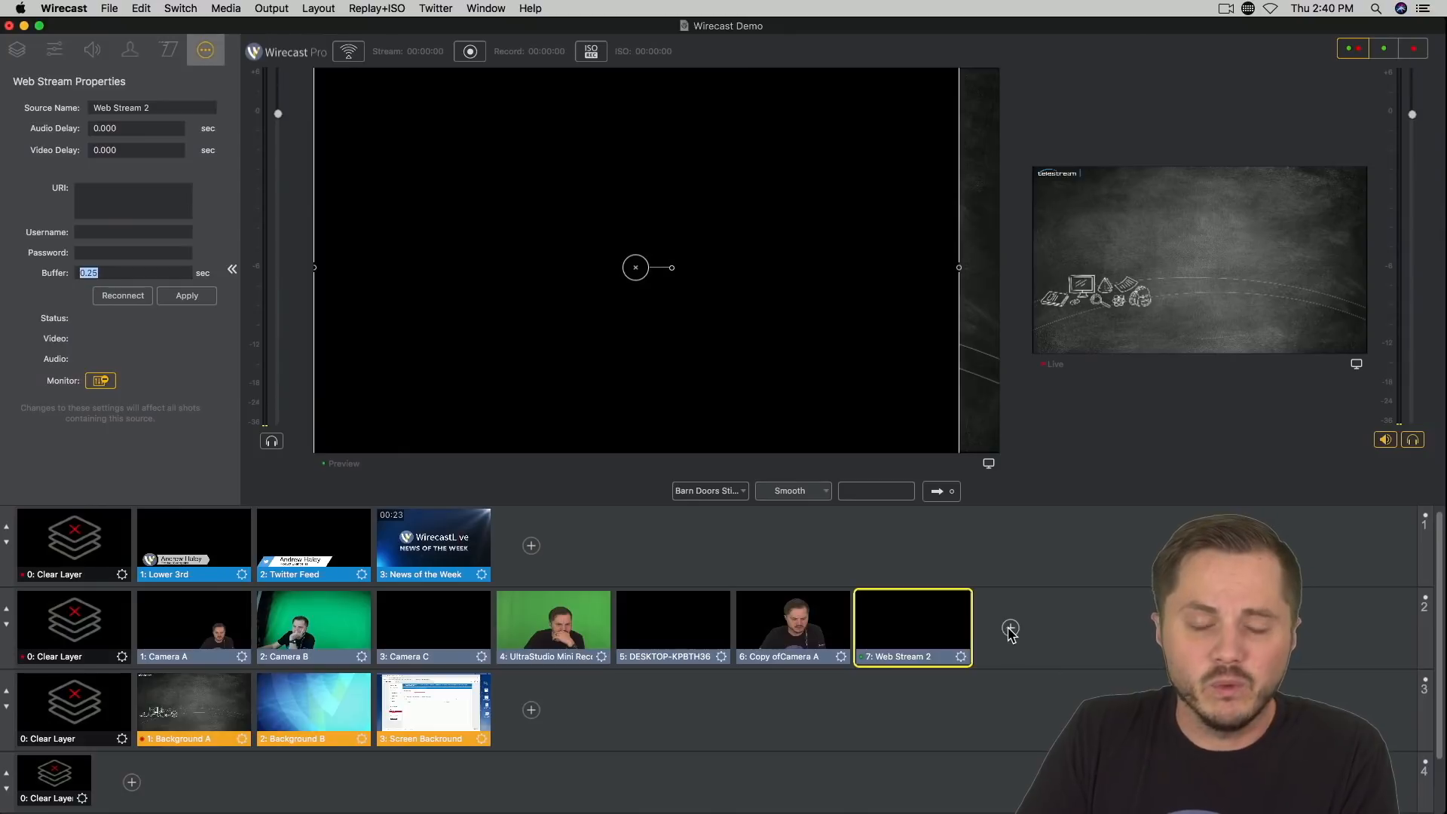
Step: Add a Web Page network source as a shot on master layer 2 and dismiss the Flash notice without installing Flash
click(1010, 628)
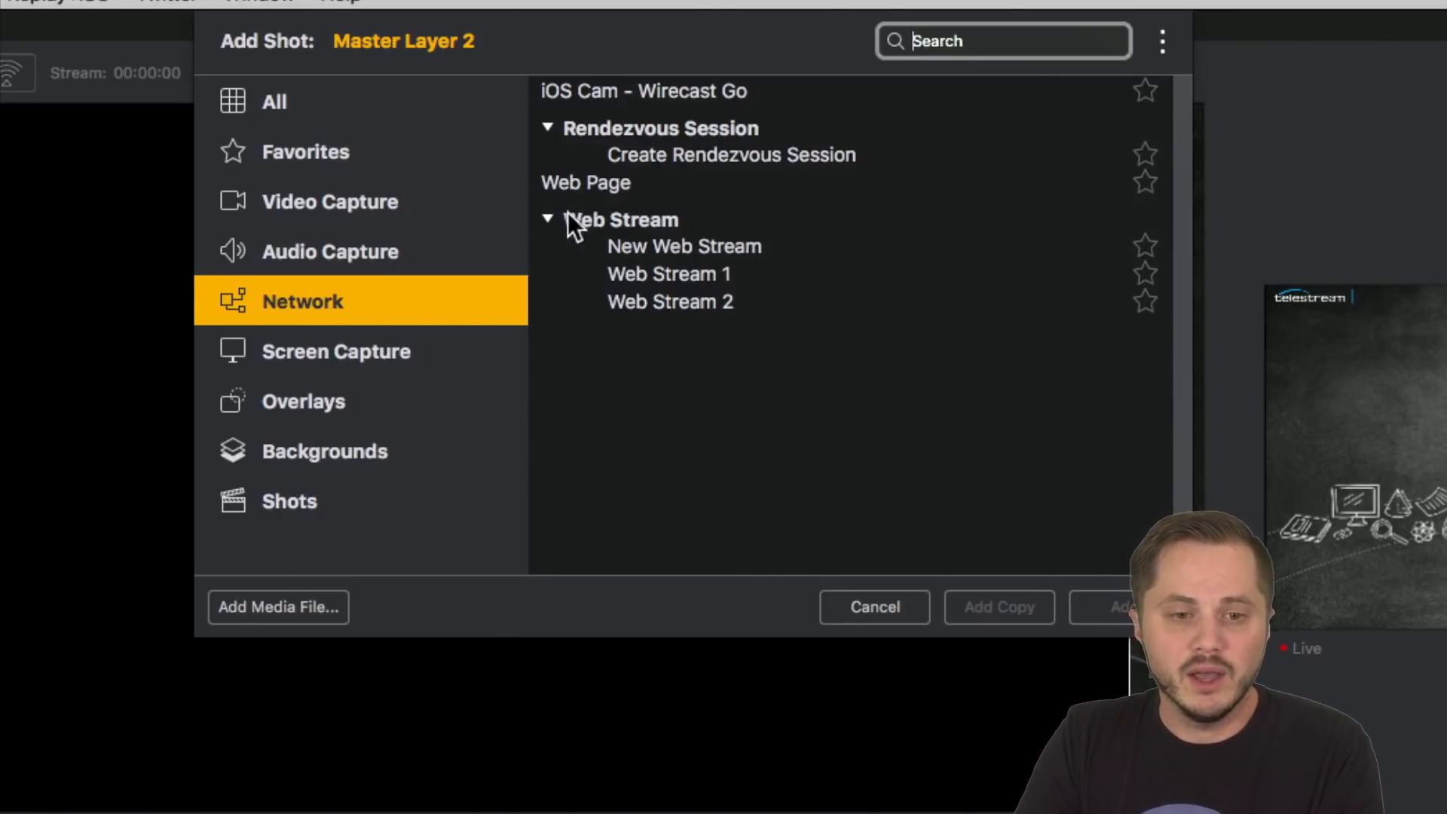
click(616, 192)
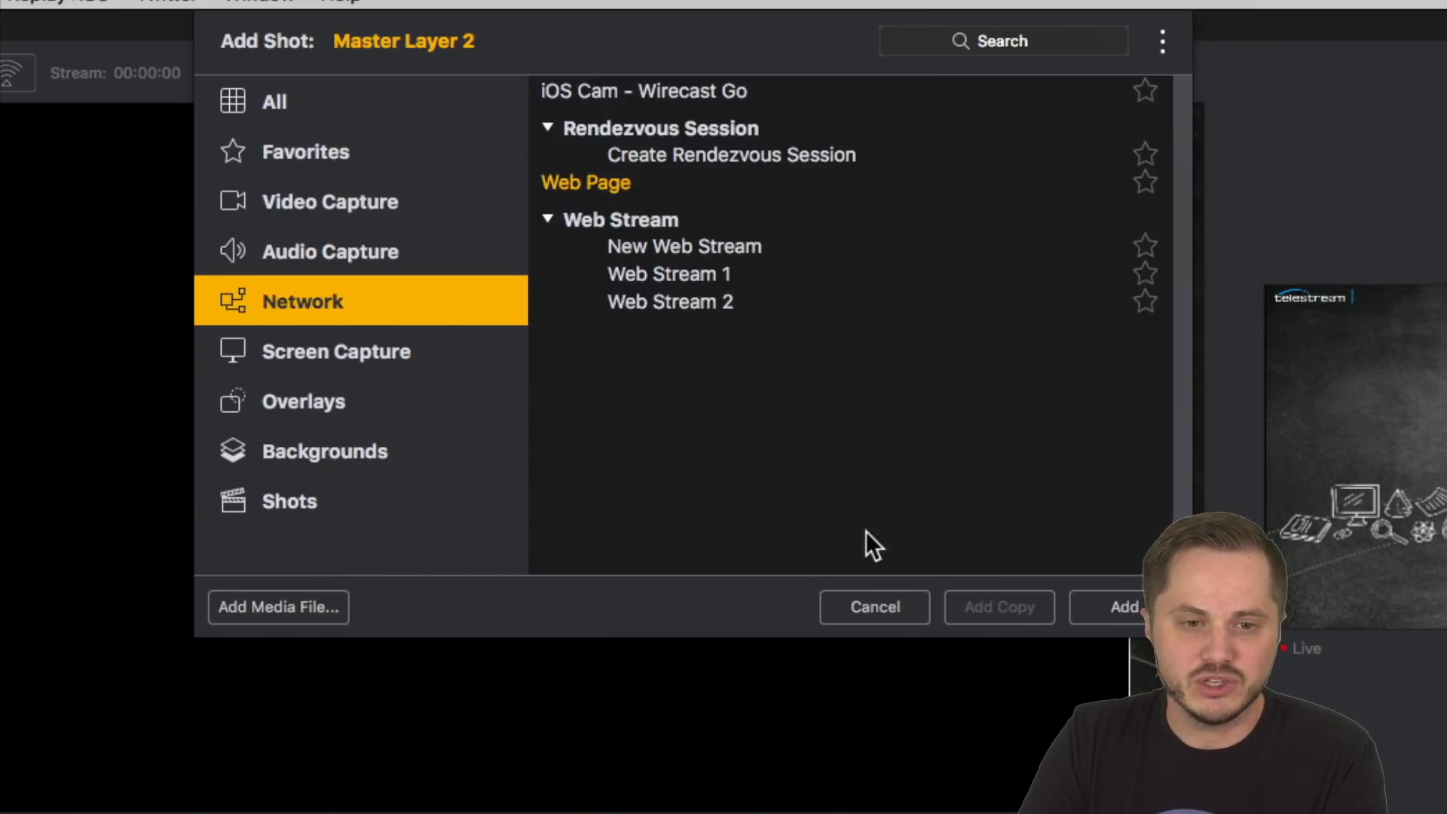
click(1127, 603)
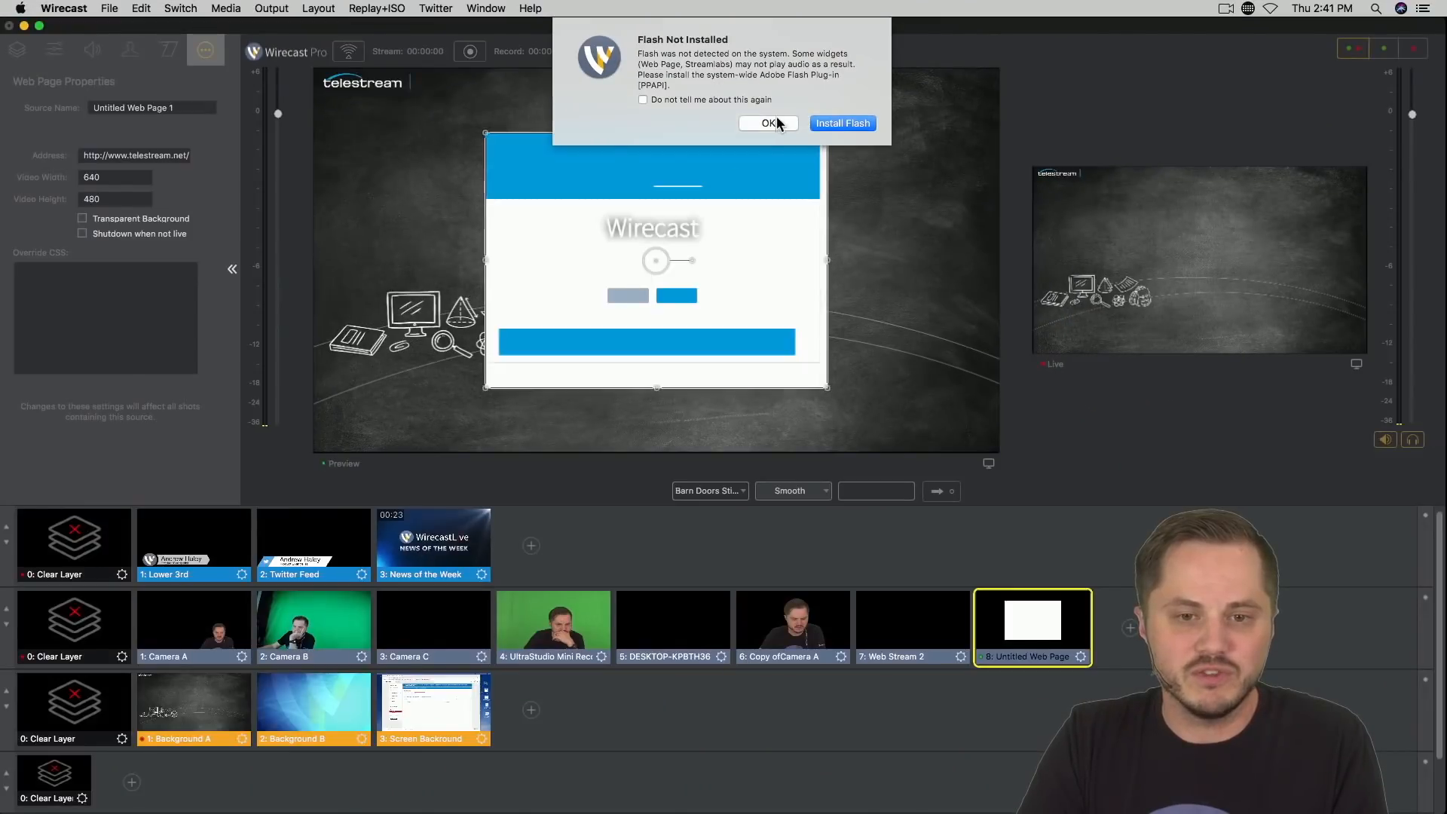
click(768, 123)
Step: Enlarge the web page in the preview to about the frame's full height and reposition it over the background
drag(658, 209, 532, 163)
drag(700, 340, 918, 478)
mouse_move(669, 159)
mouse_down()
mouse_move(697, 151)
mouse_move(679, 170)
mouse_move(687, 150)
mouse_up()
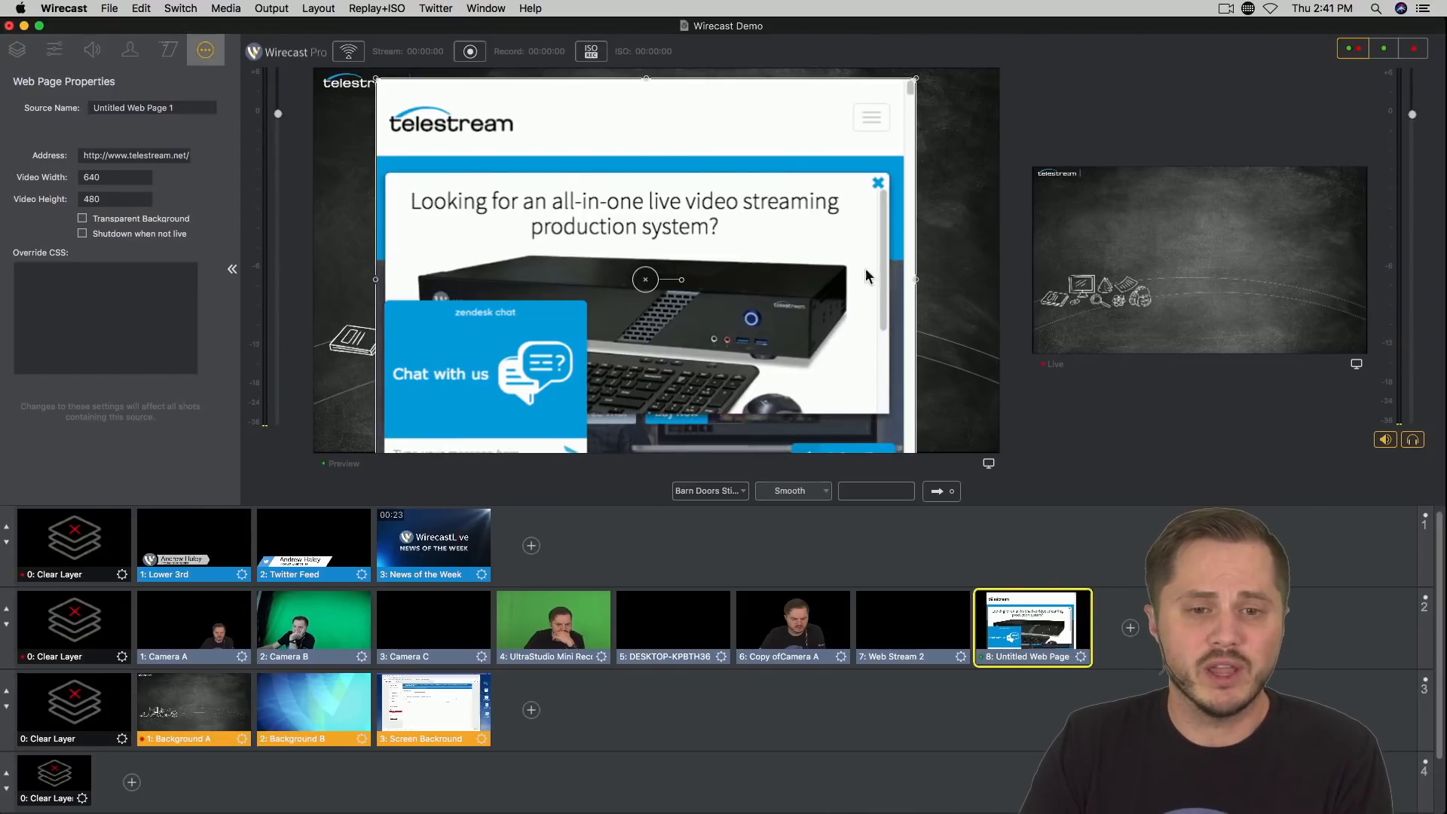
drag(703, 169, 641, 155)
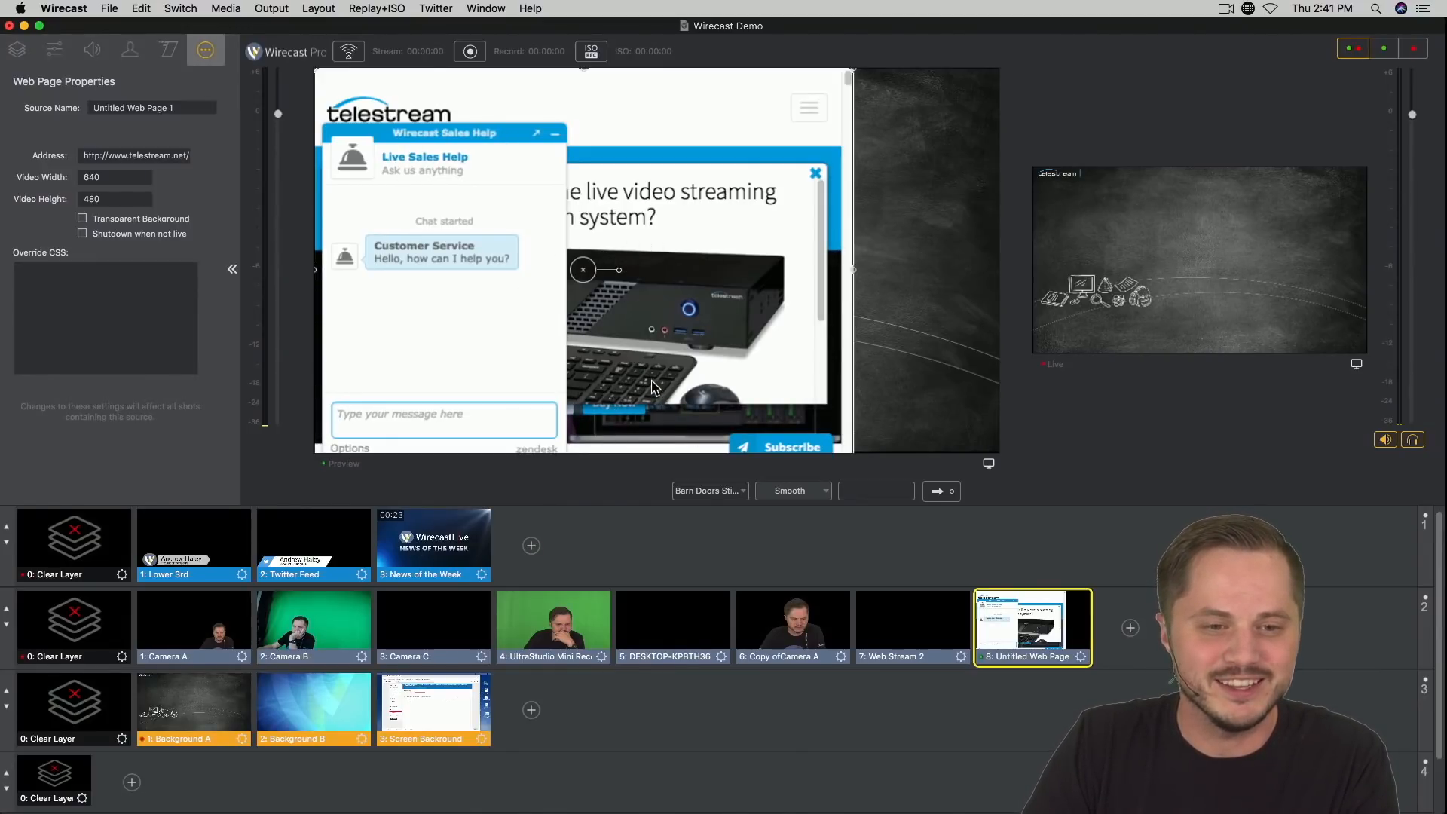
drag(653, 113, 692, 123)
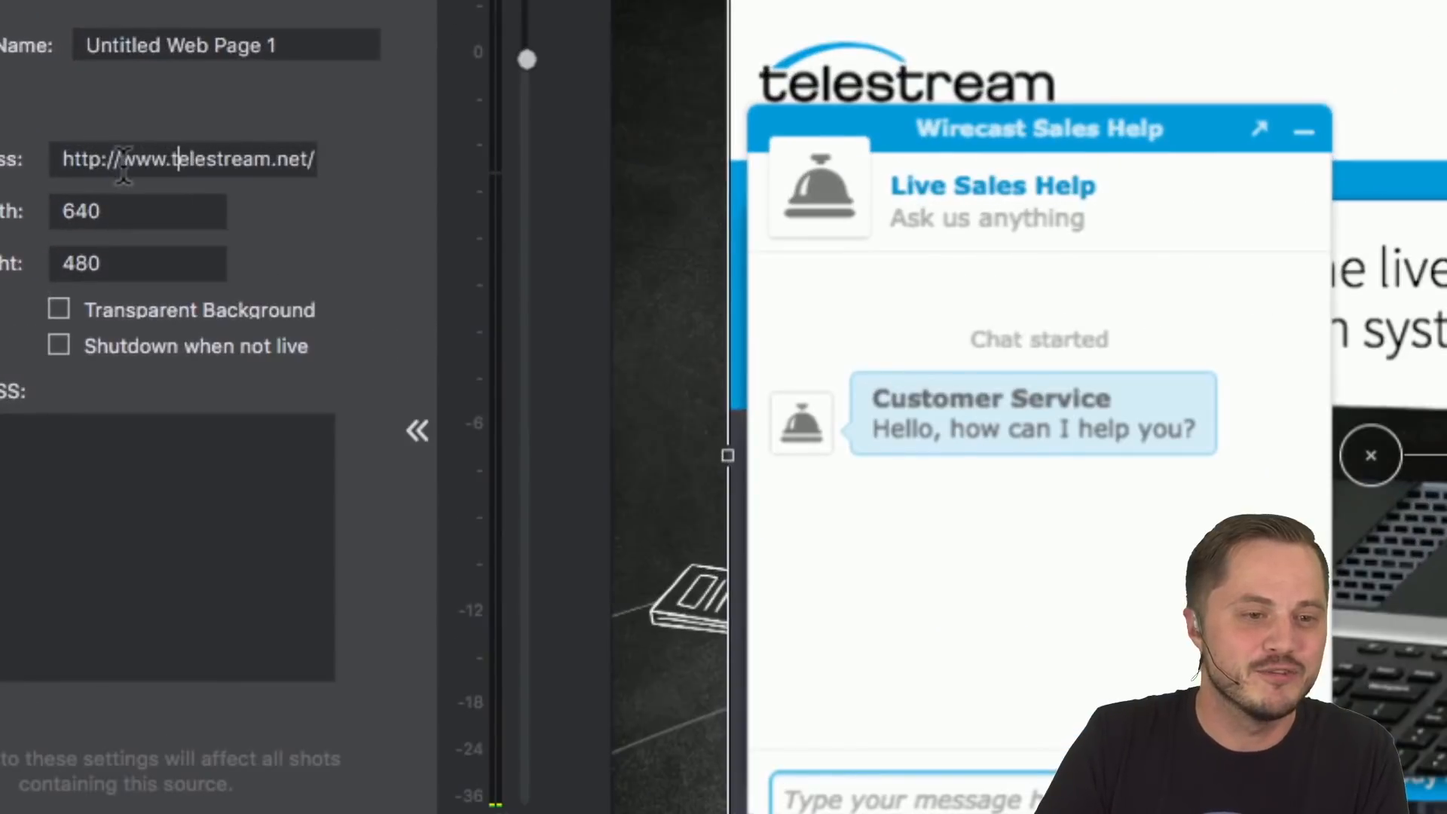
Step: Keep the web page's address and set its video width to 1920
drag(62, 160, 396, 163)
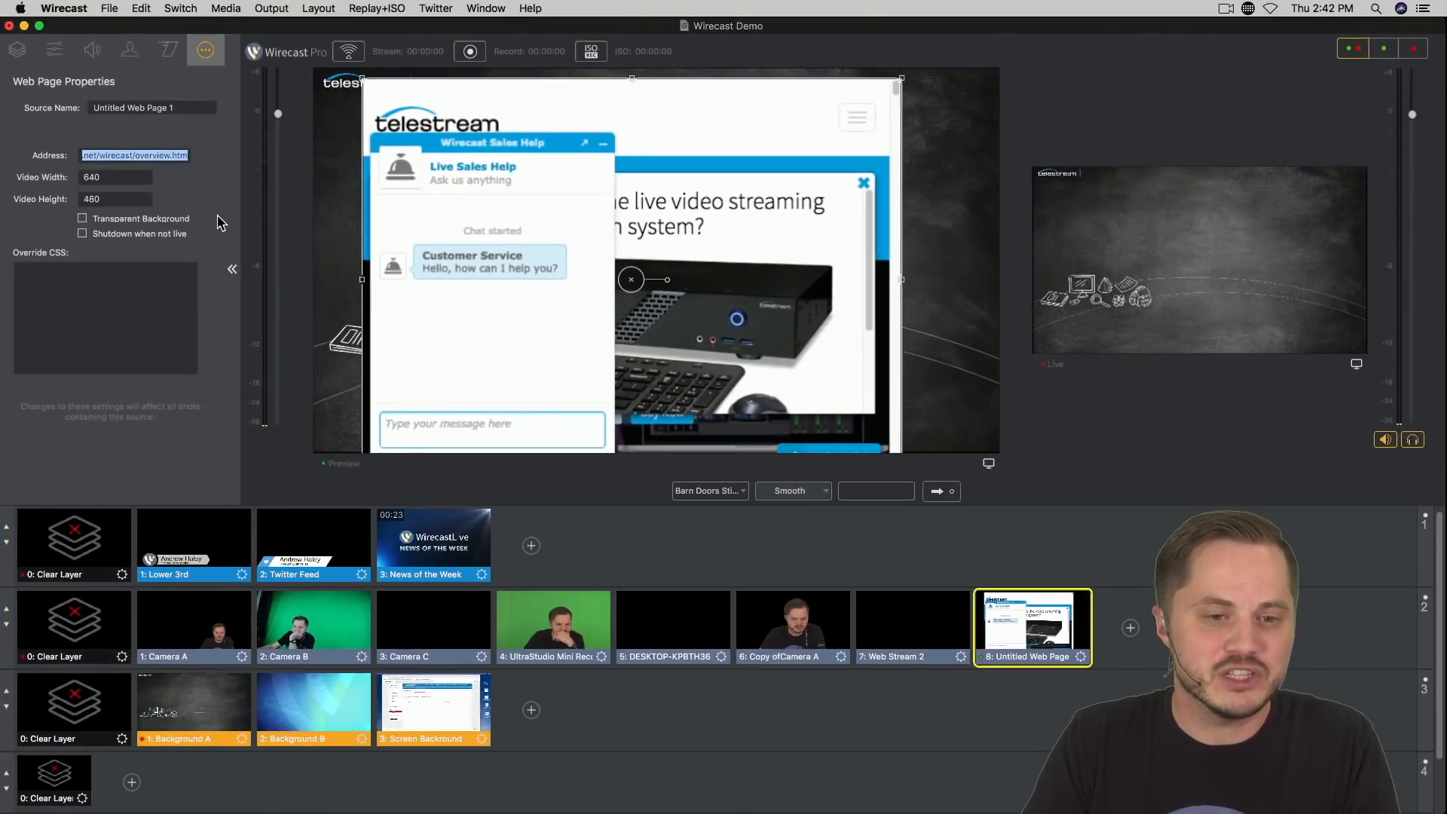
key(Tab)
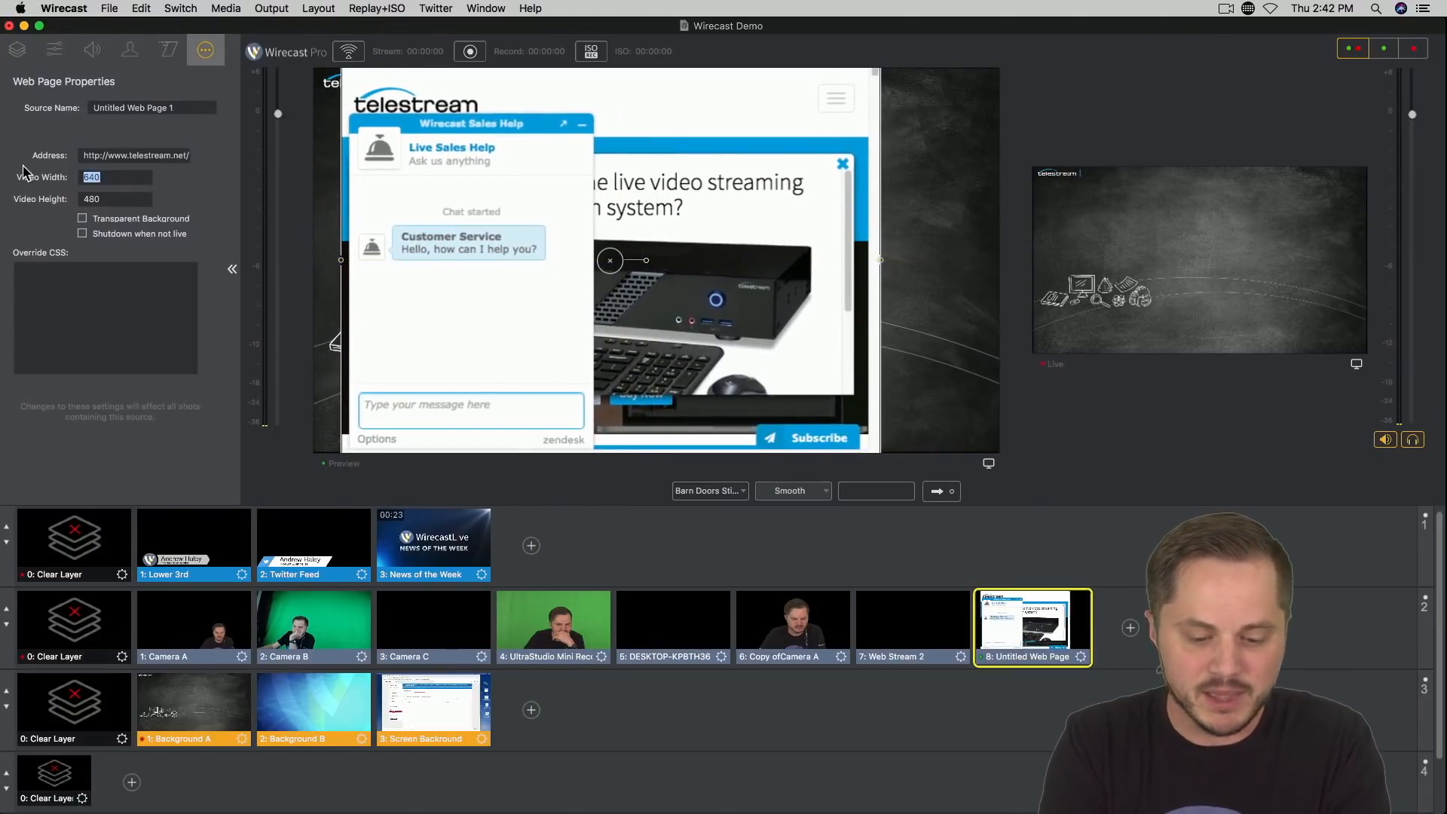
text(1920)
key(Tab)
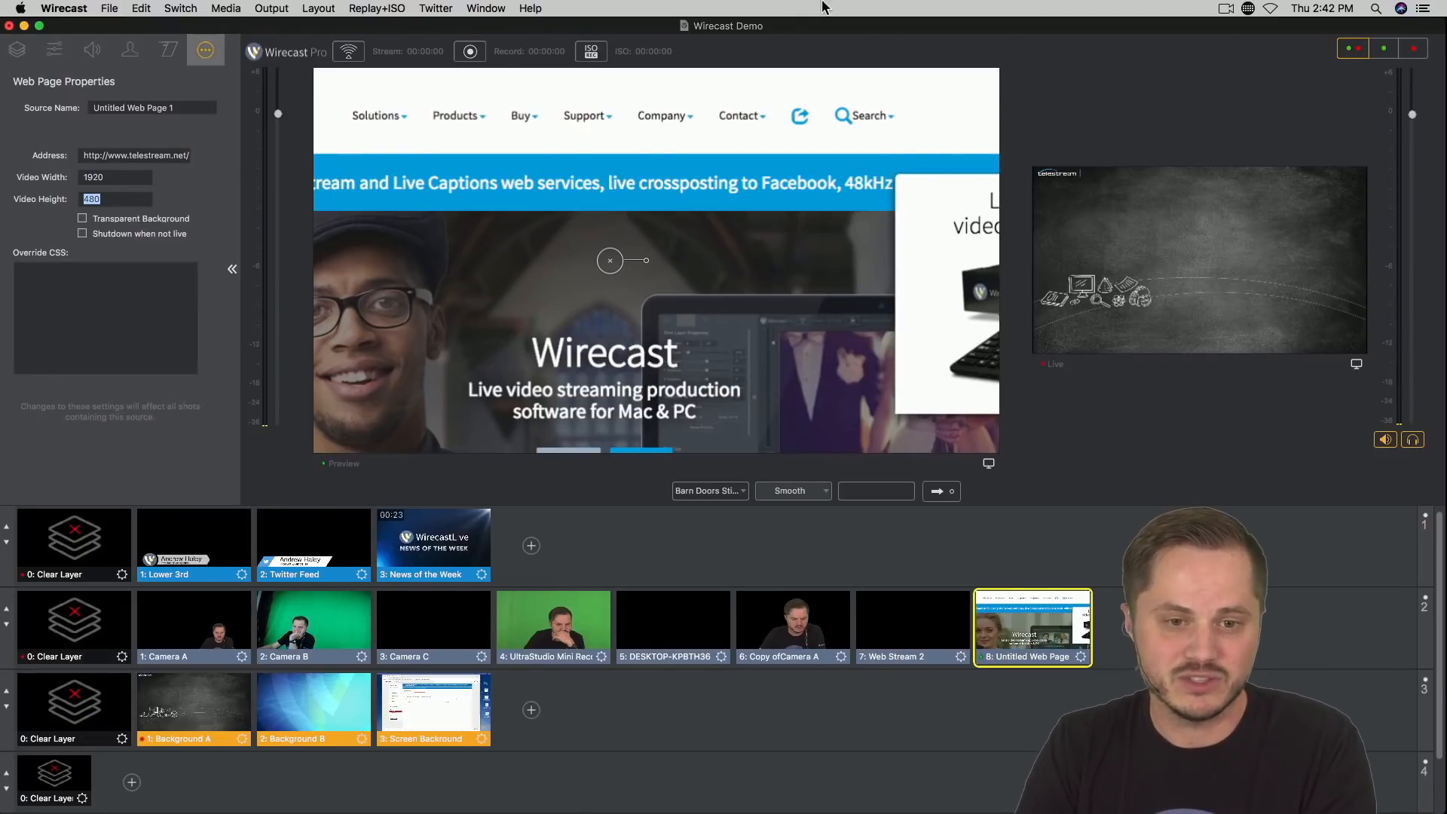
Step: Reposition the widened web page in the preview so the site's logo and header lie inside the frame
drag(815, 311, 791, 294)
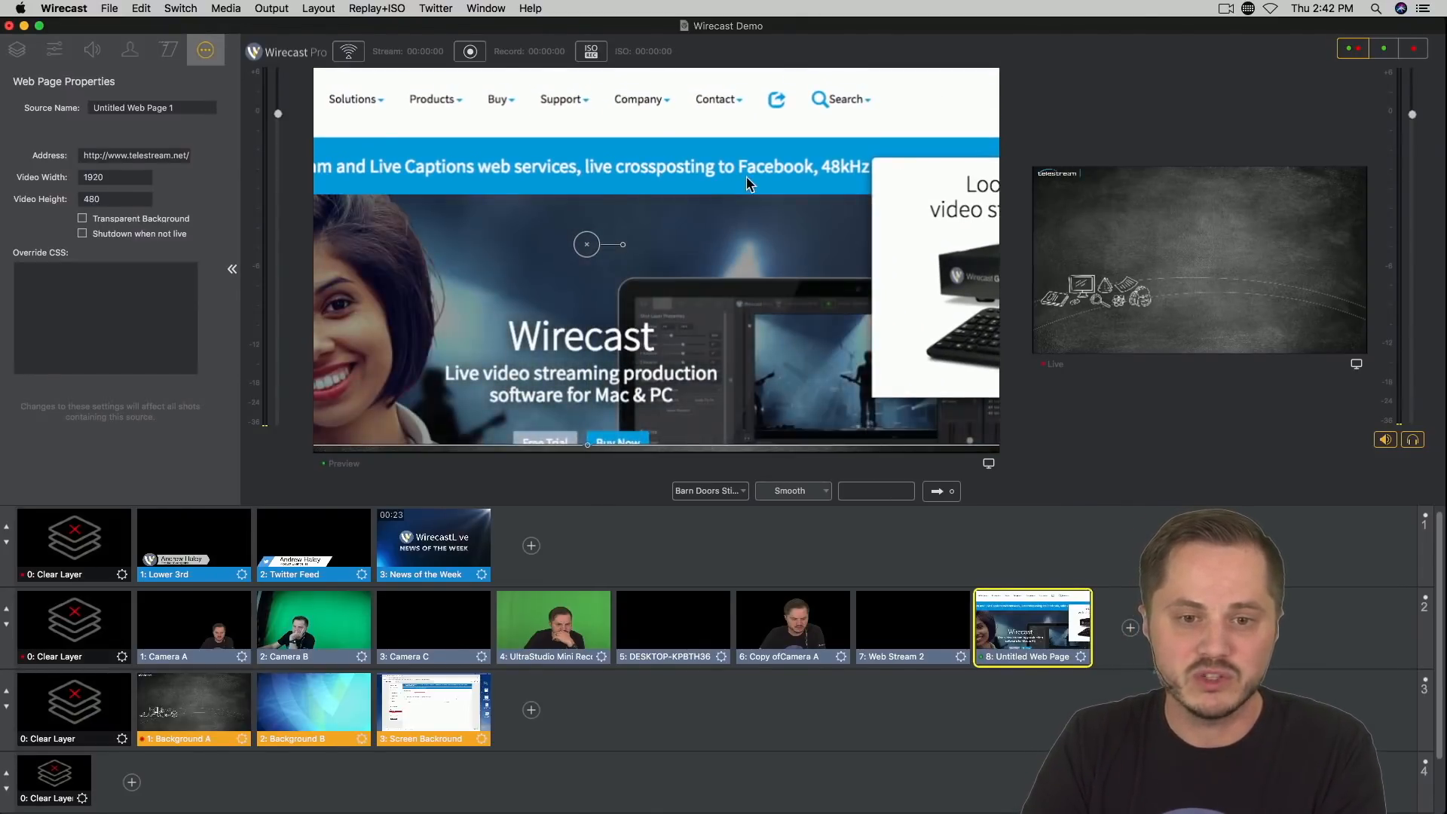
drag(785, 167, 875, 204)
drag(492, 171, 582, 181)
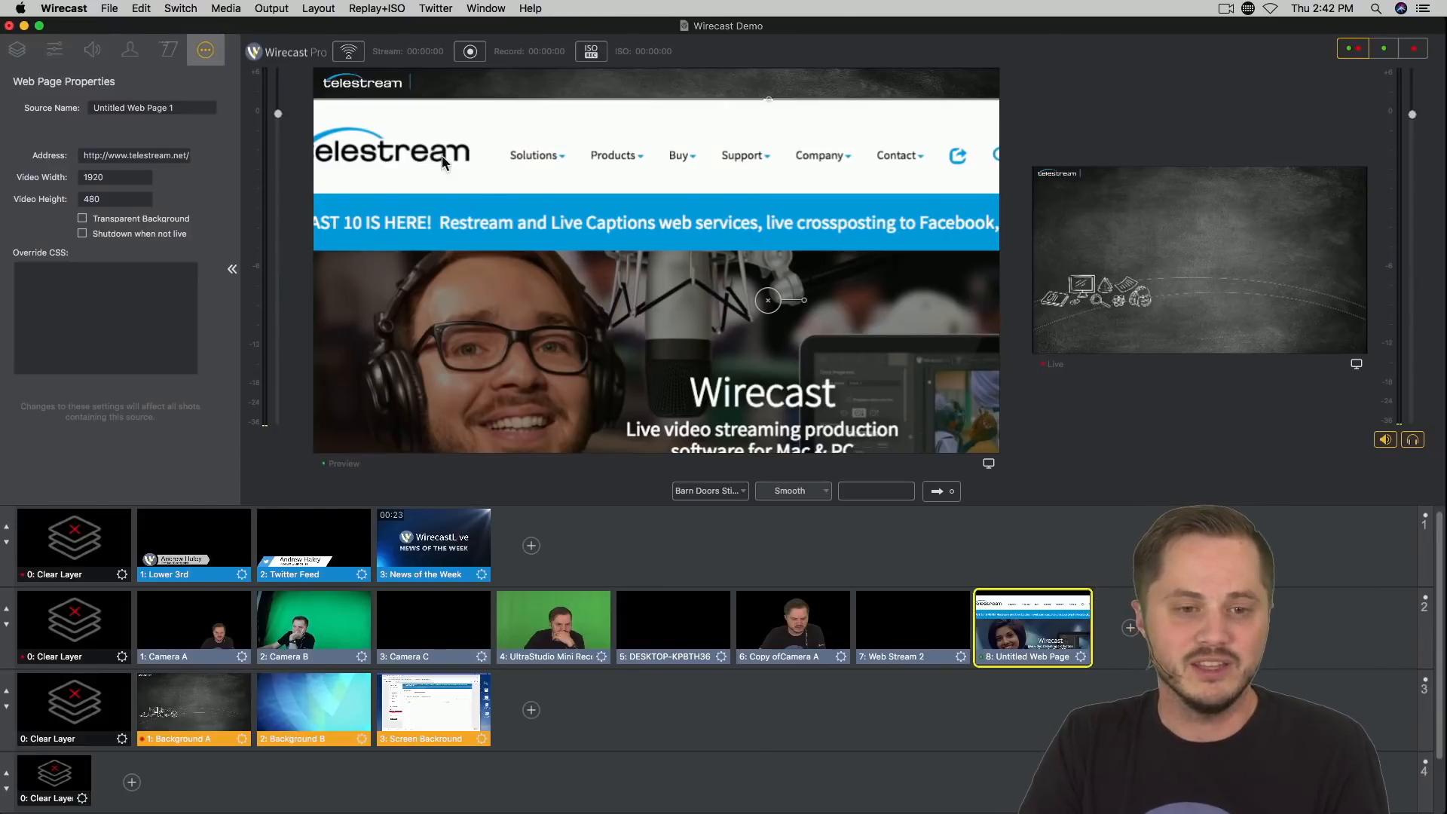
drag(442, 155, 465, 135)
double_click(124, 198)
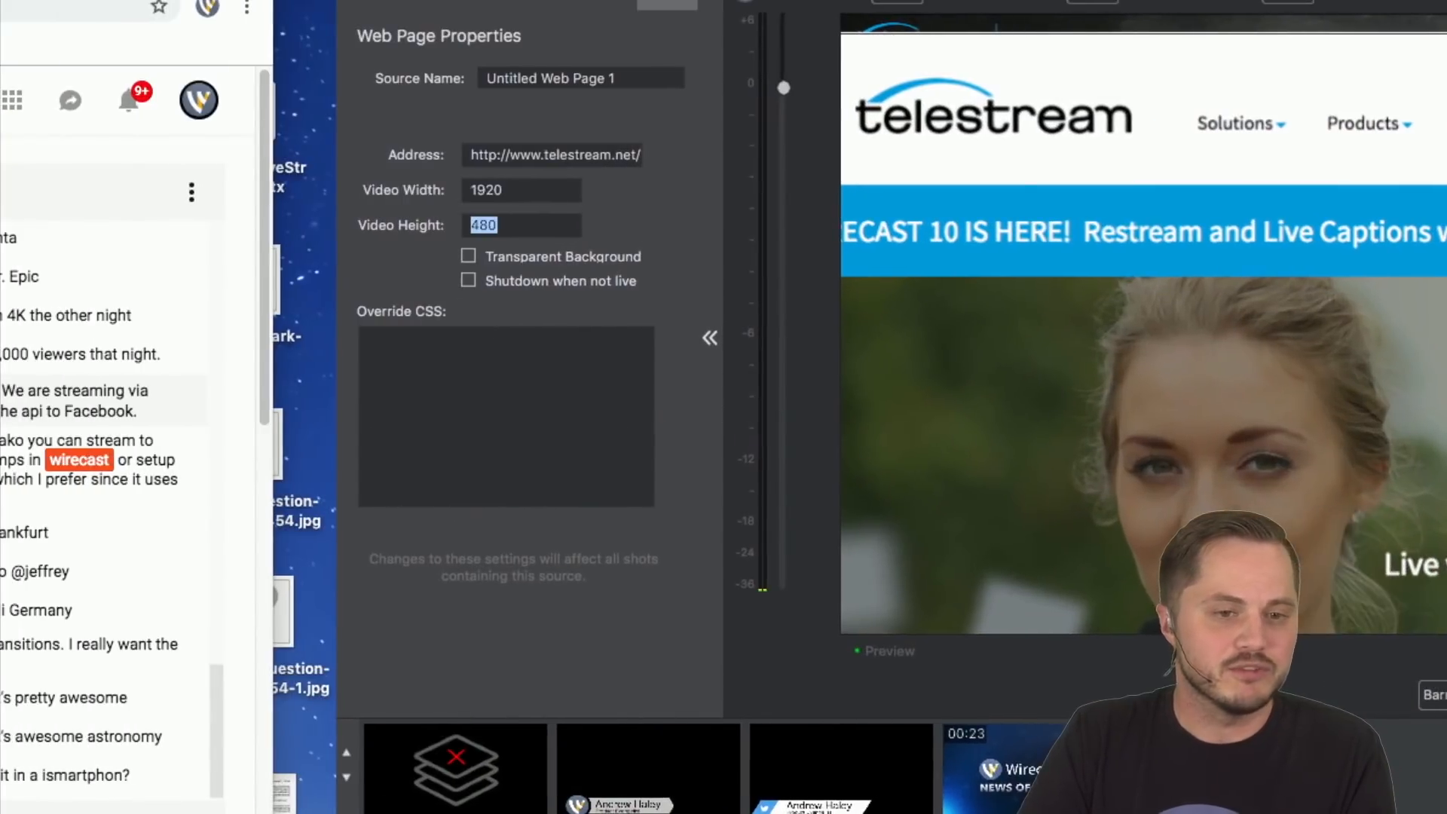
click(449, 348)
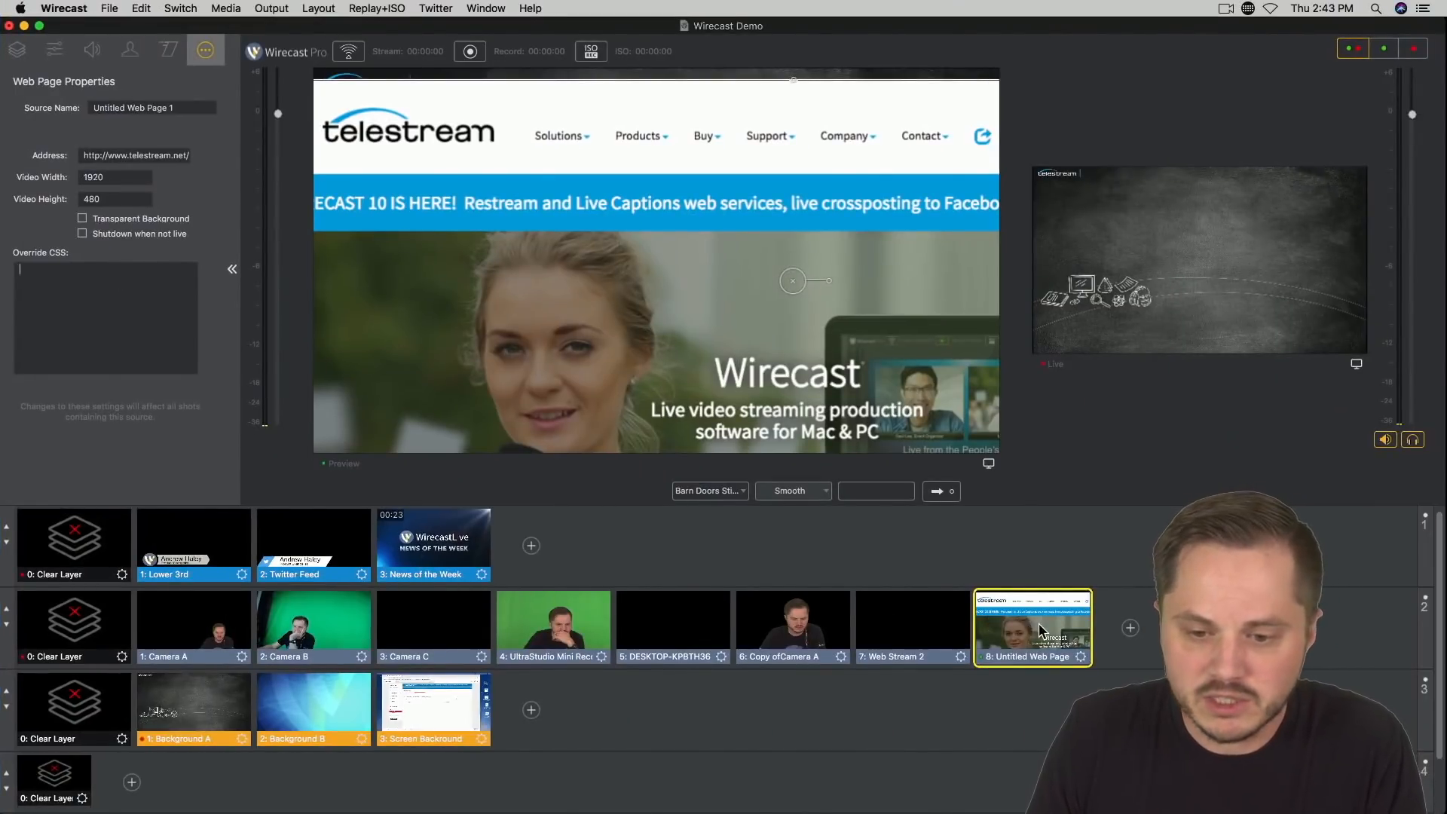
Step: Delete the web page shot from master layer 2 and review the network sources available for a new shot
right_click(1040, 631)
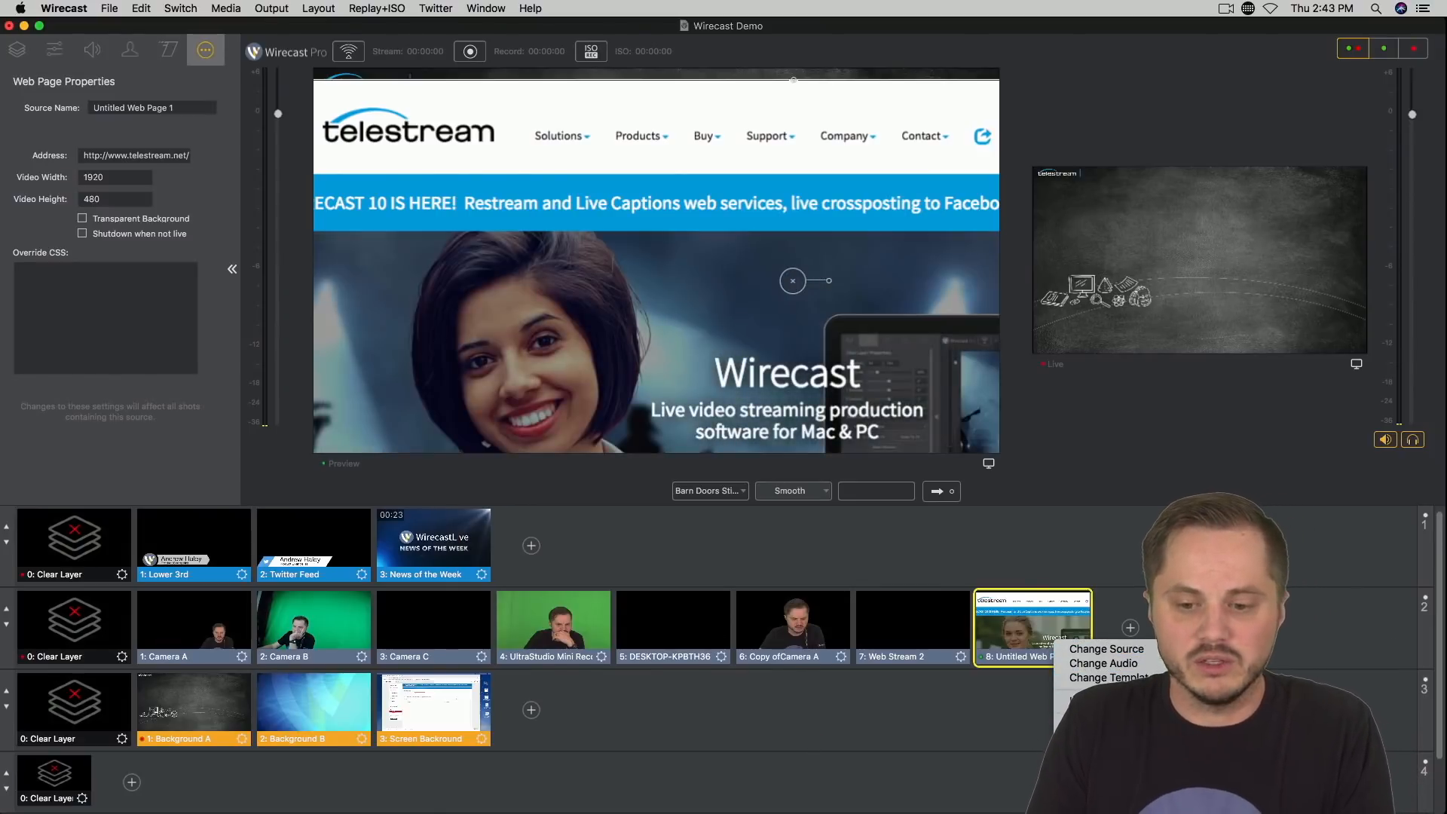
click(1096, 738)
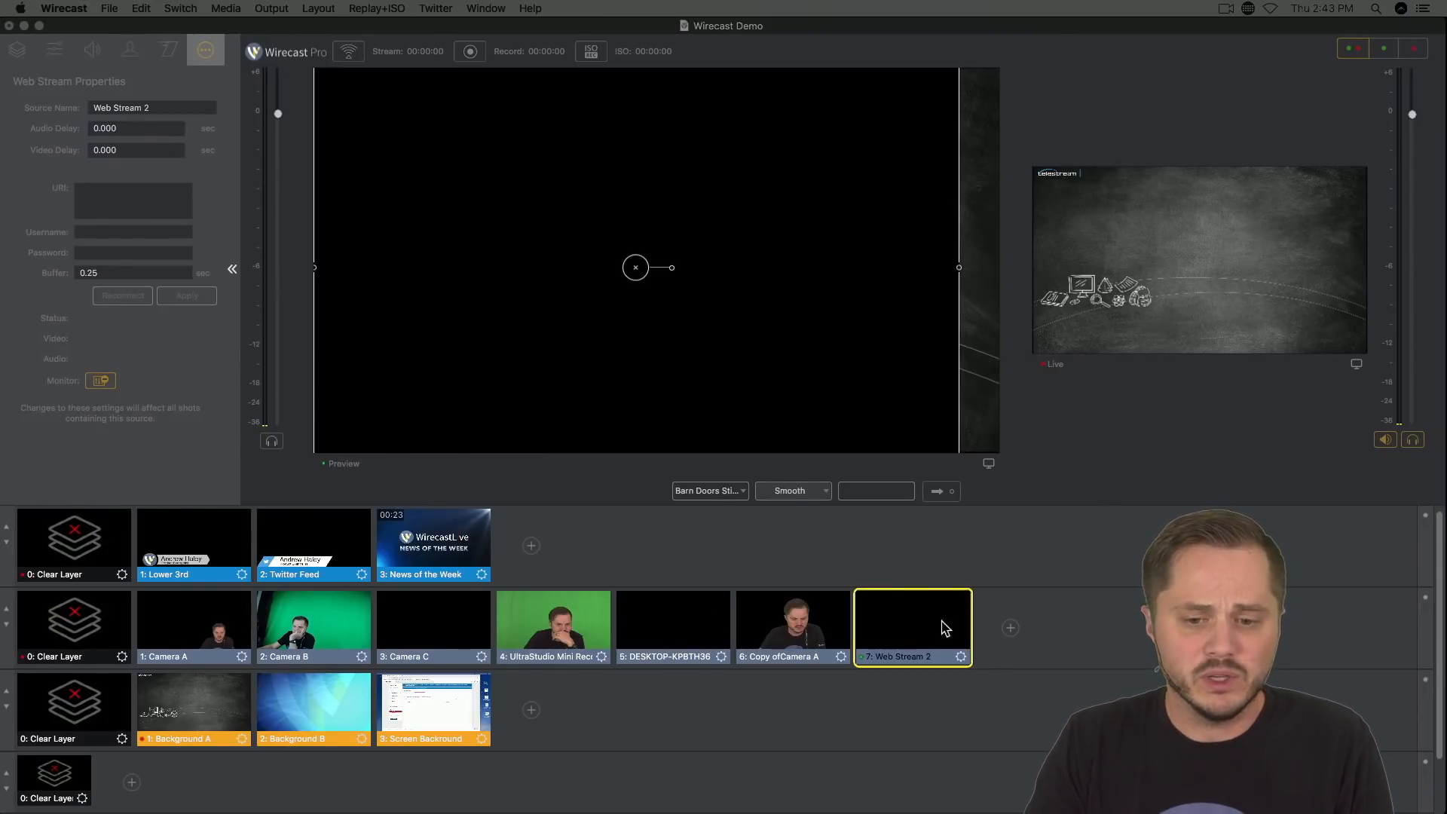
click(1010, 627)
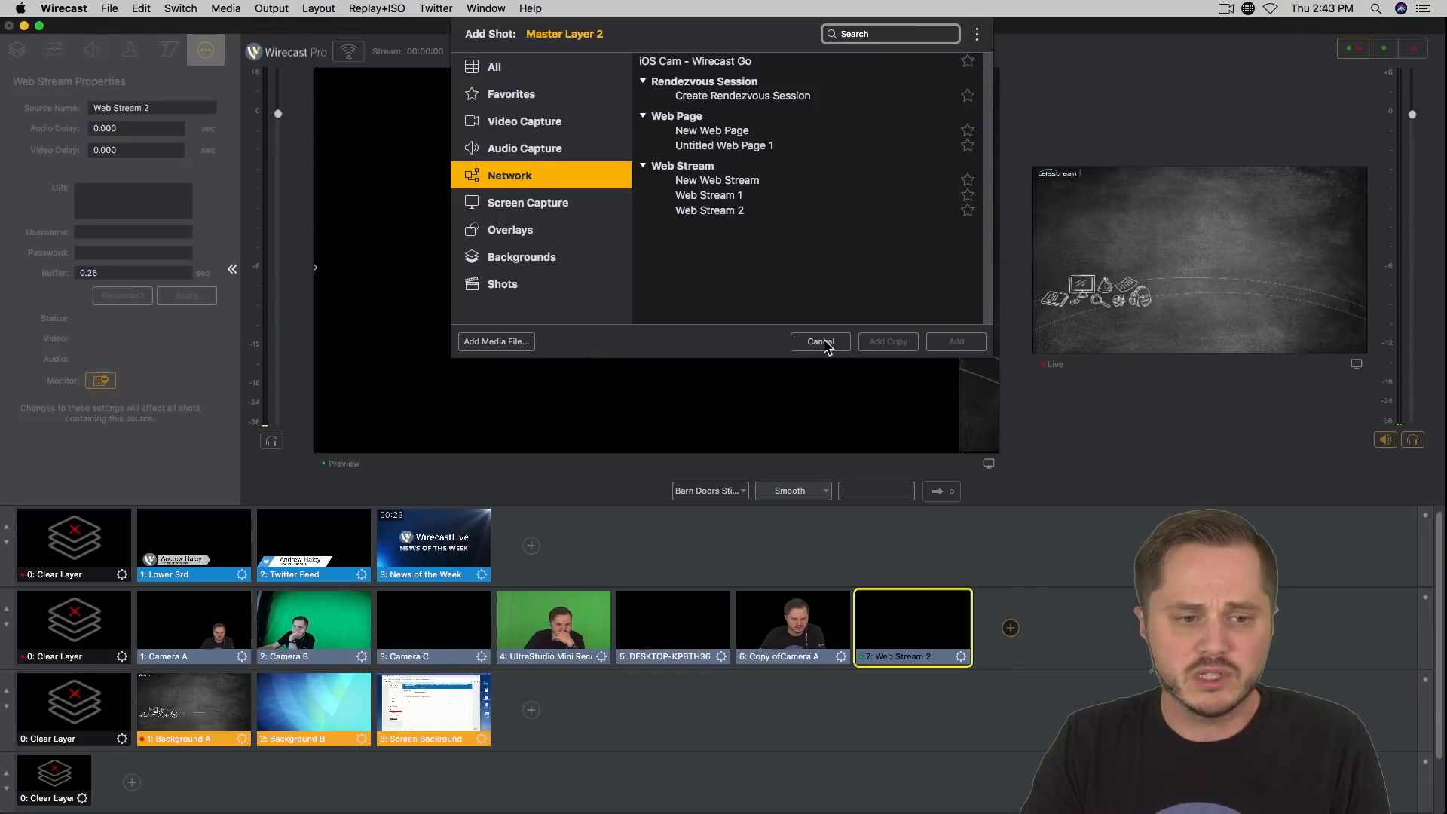
click(822, 343)
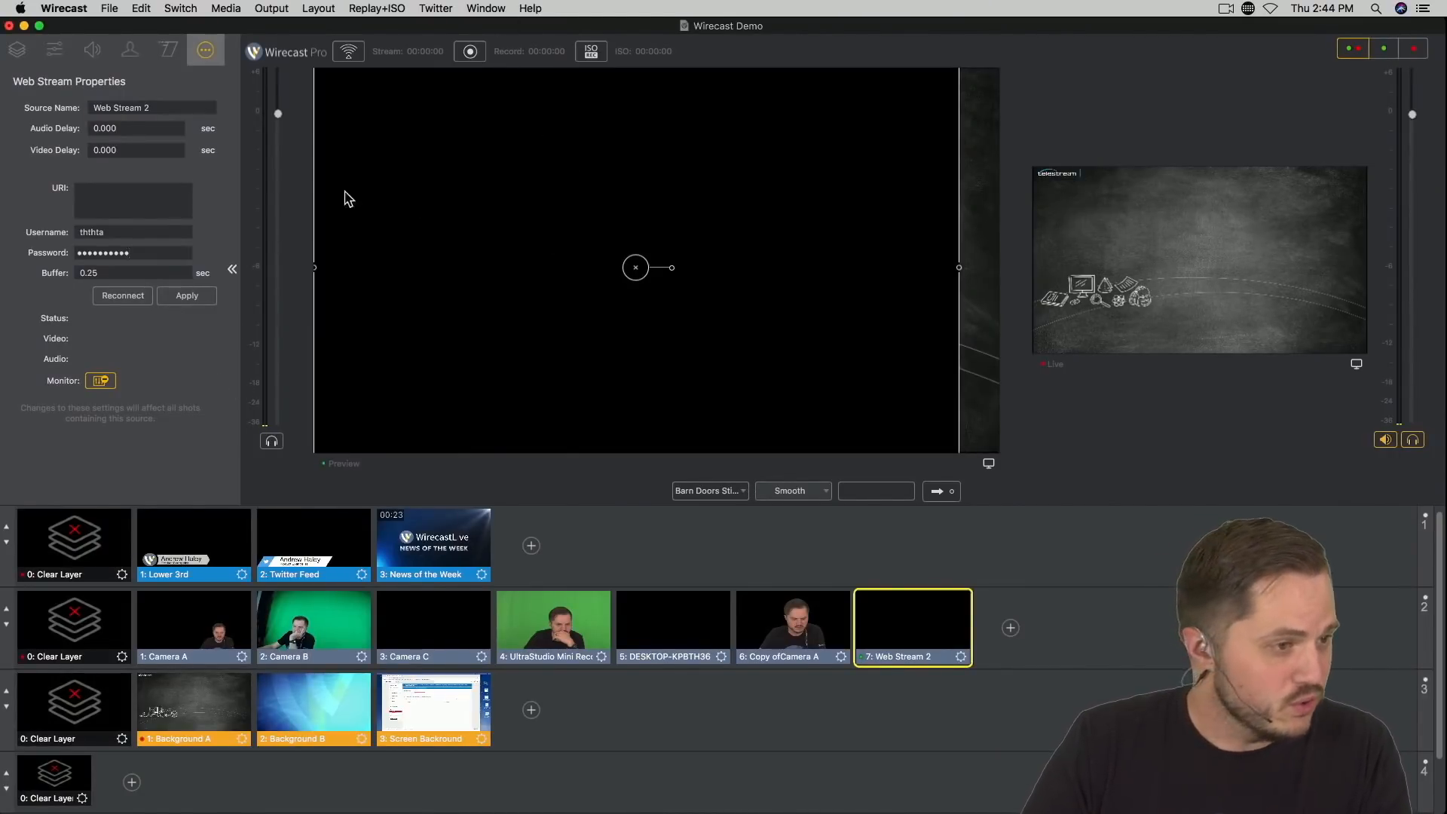
Step: Take the Camera A shot live, and replace it in the live output with the Camera B shot
key(super+Tab)
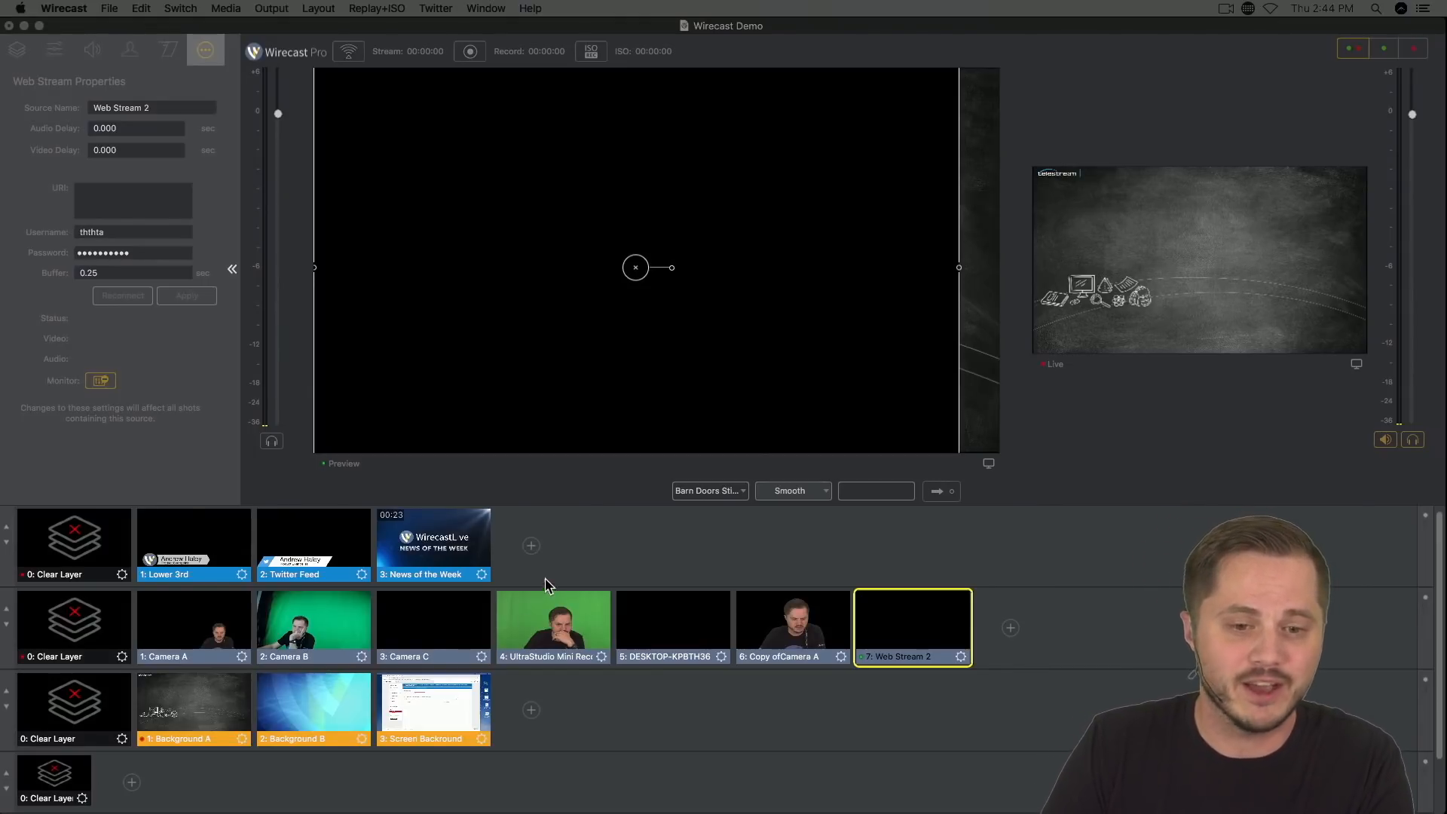
click(321, 615)
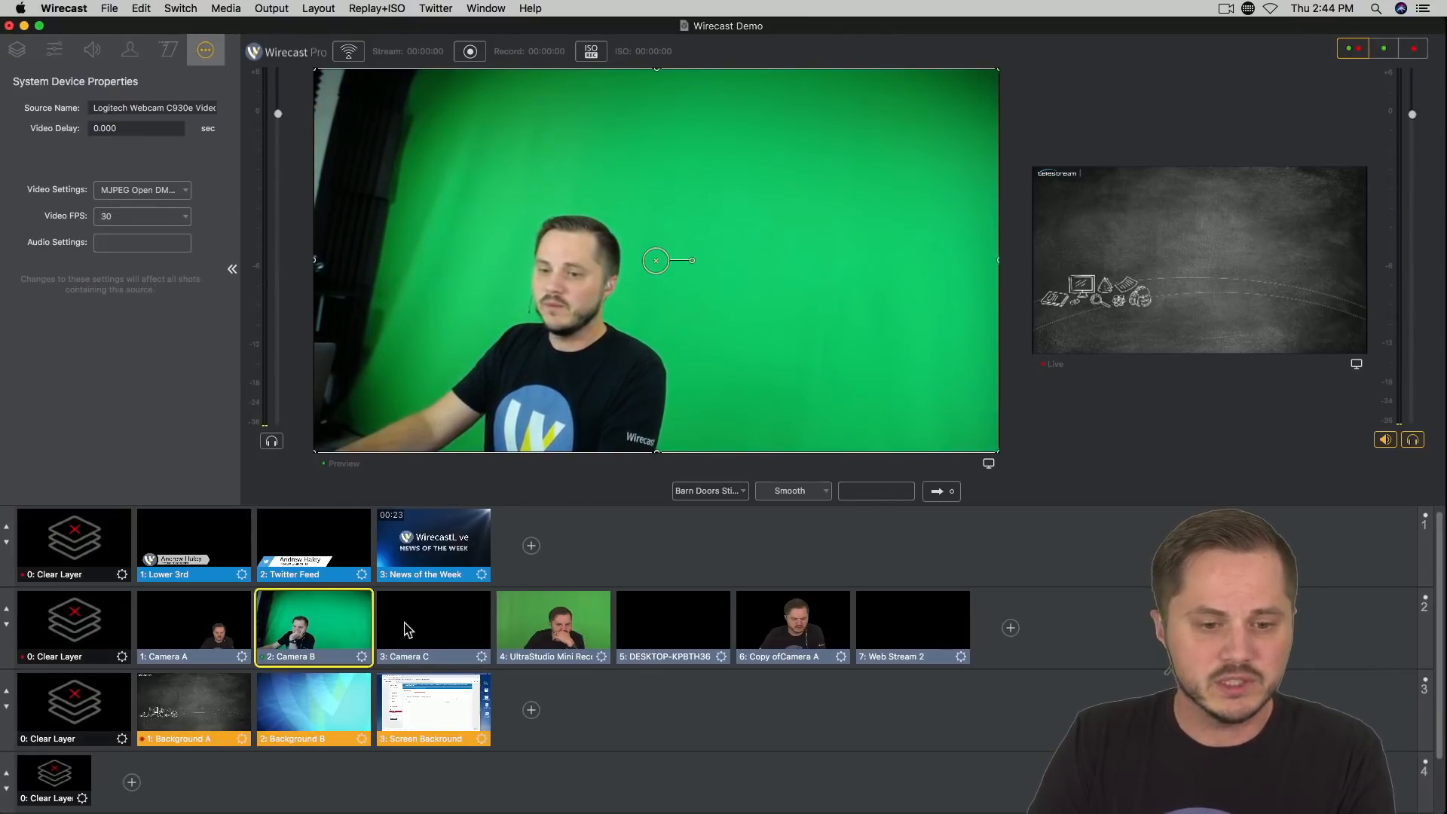
click(217, 631)
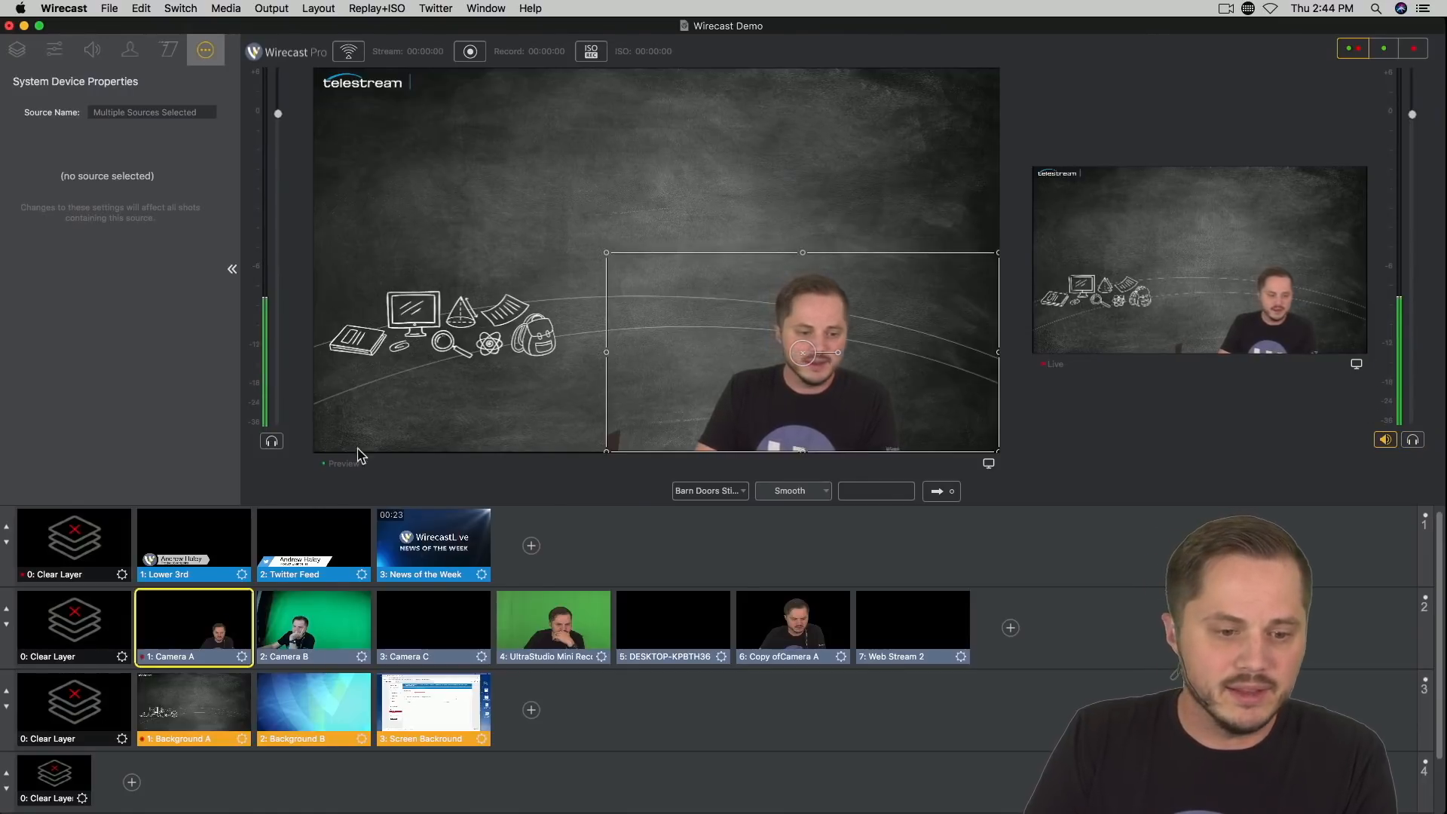
click(318, 607)
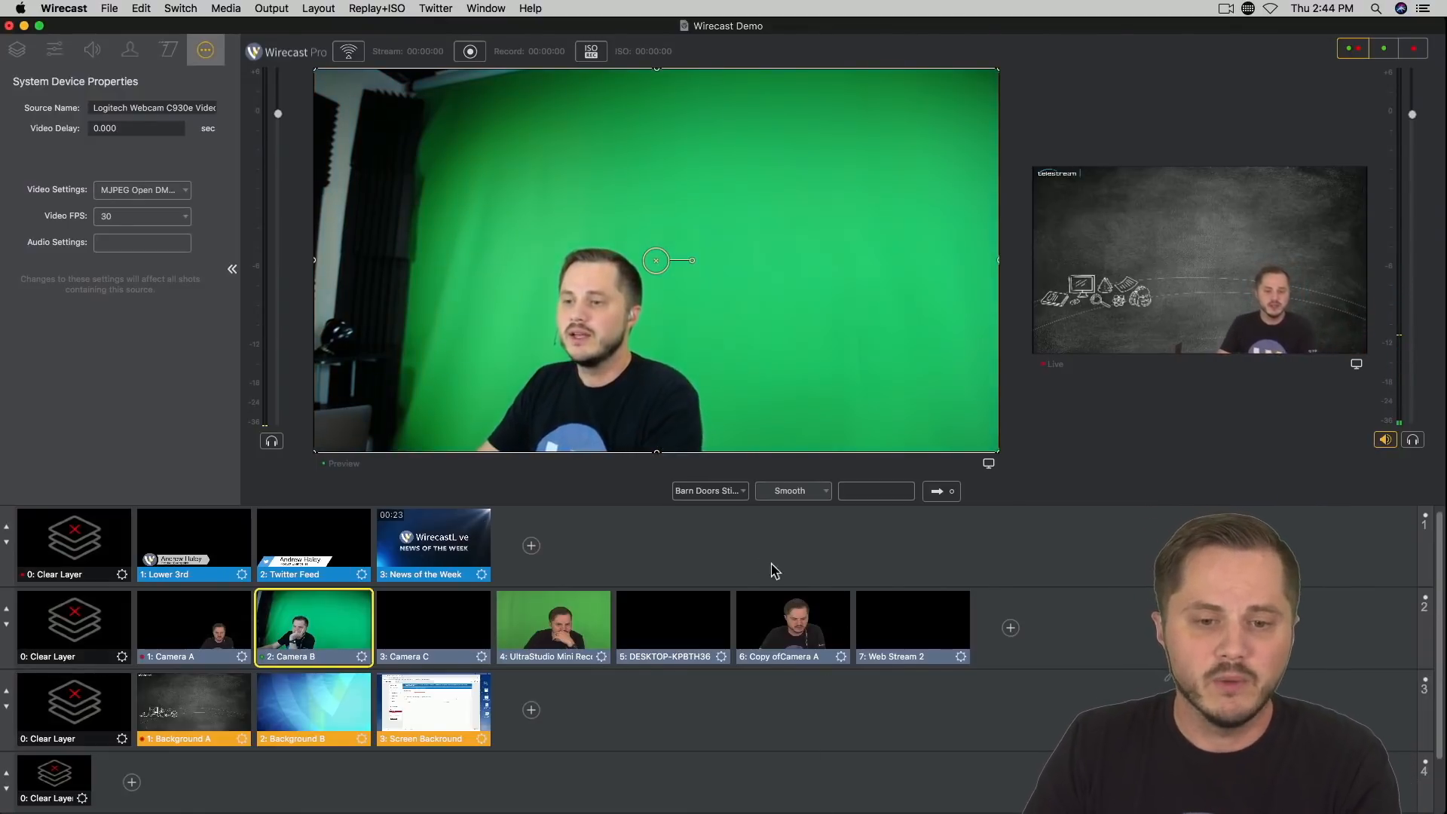
click(937, 492)
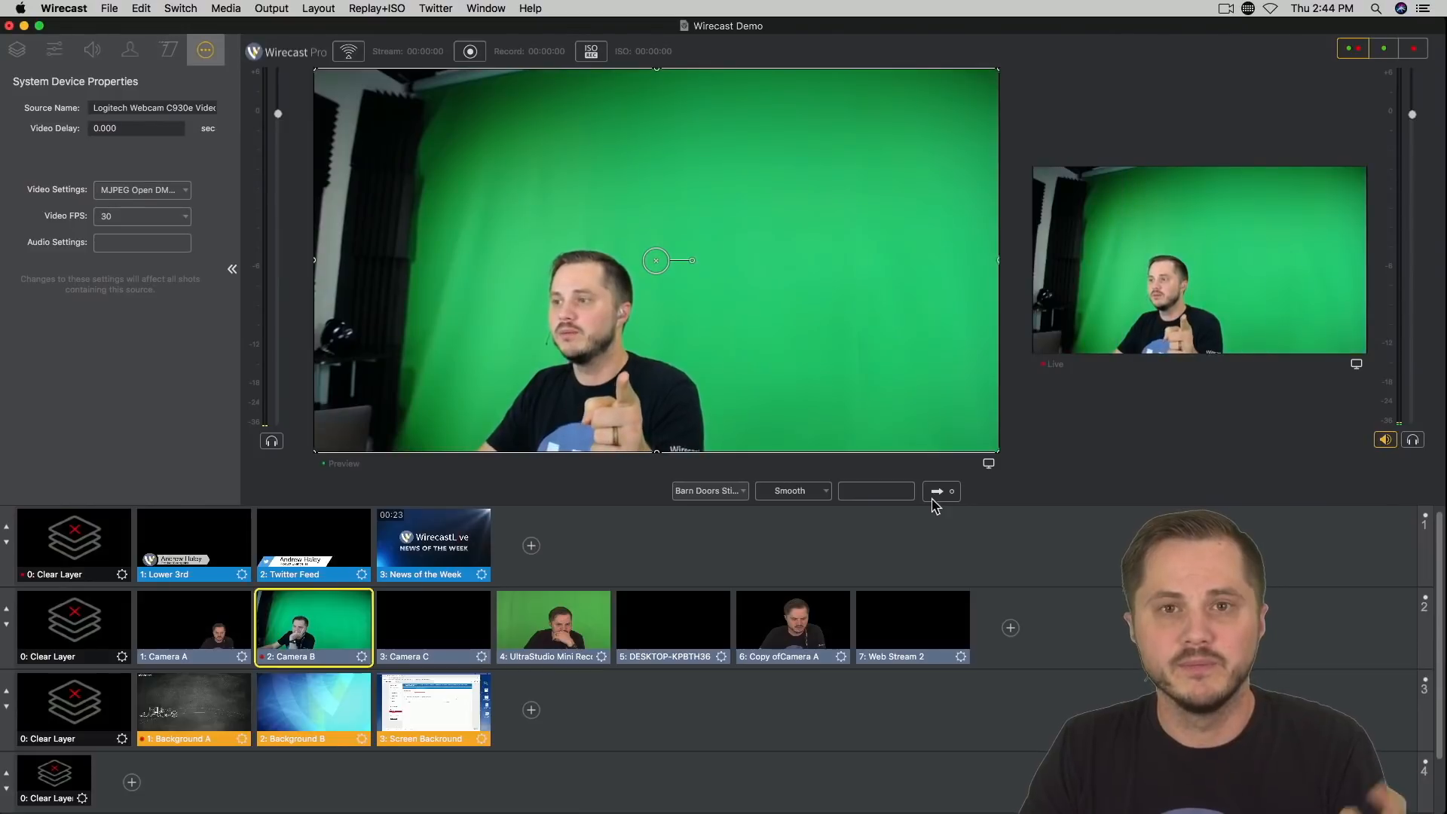
Step: Enlarge the live view relative to the preview and switch the live output back to Camera A
drag(1027, 290, 375, 310)
click(194, 622)
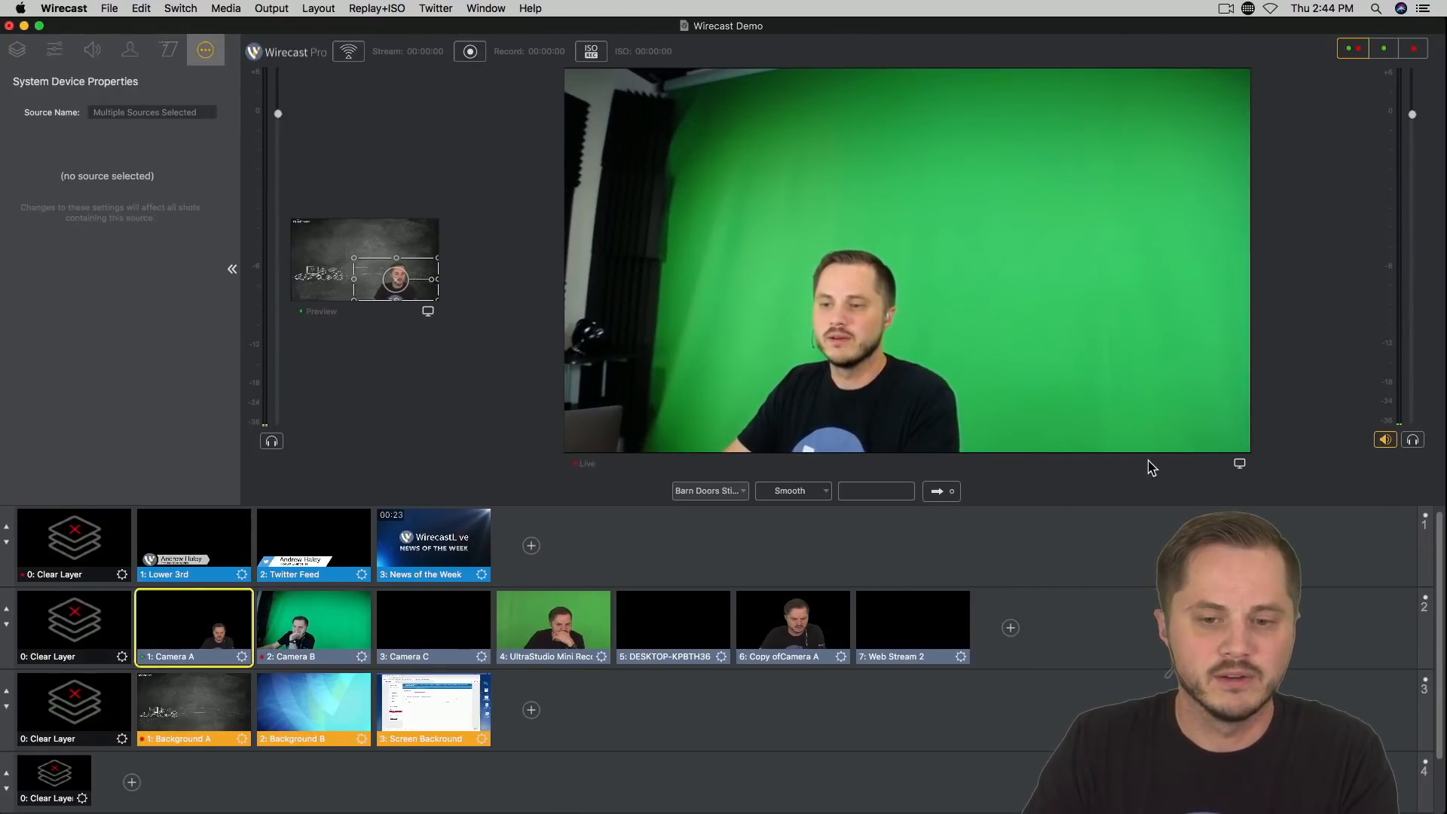
click(938, 492)
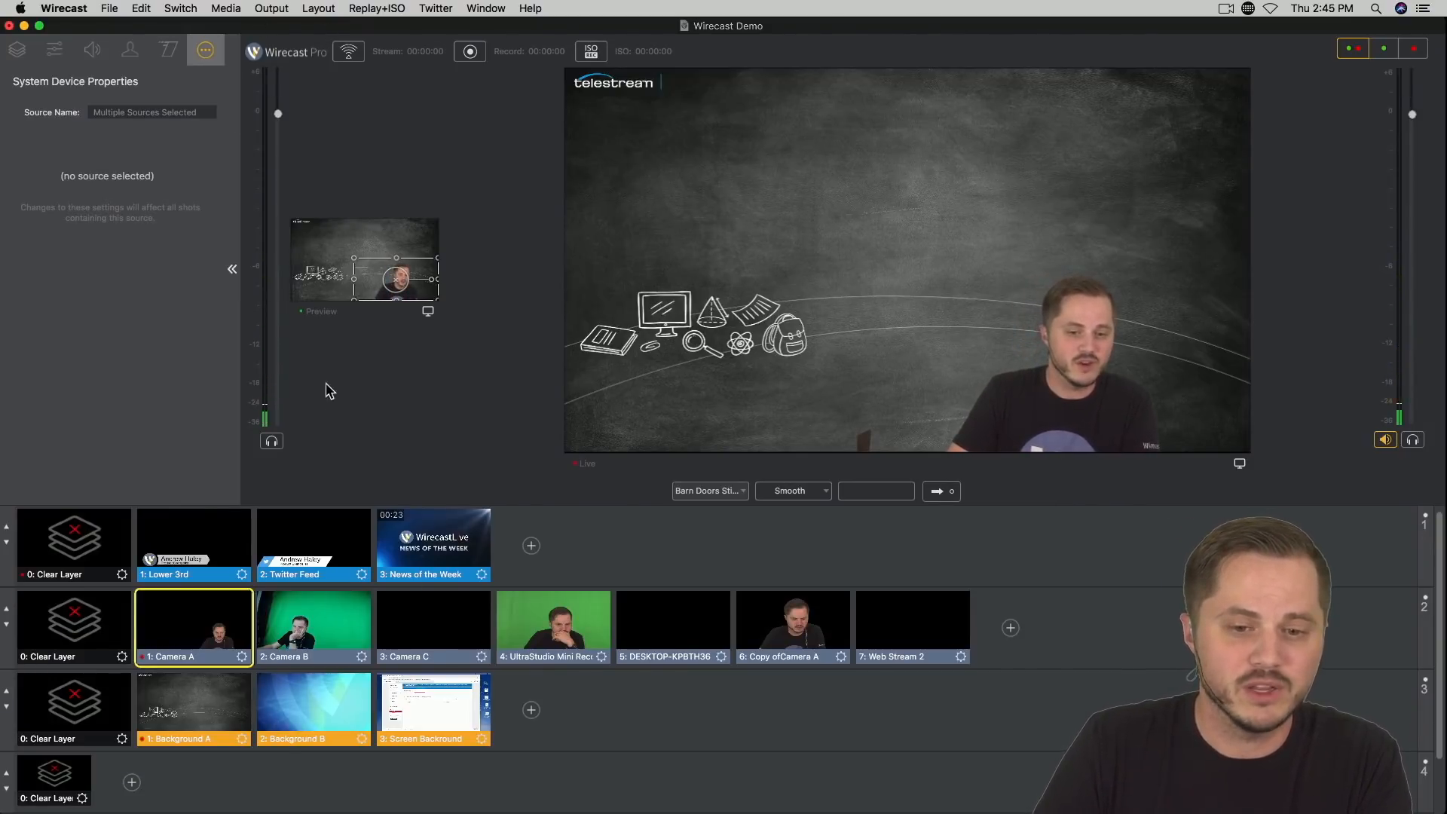
Step: Add Balloons.mov from the Flowtility pro-transitions-pak folder as a new stinger transition
click(240, 8)
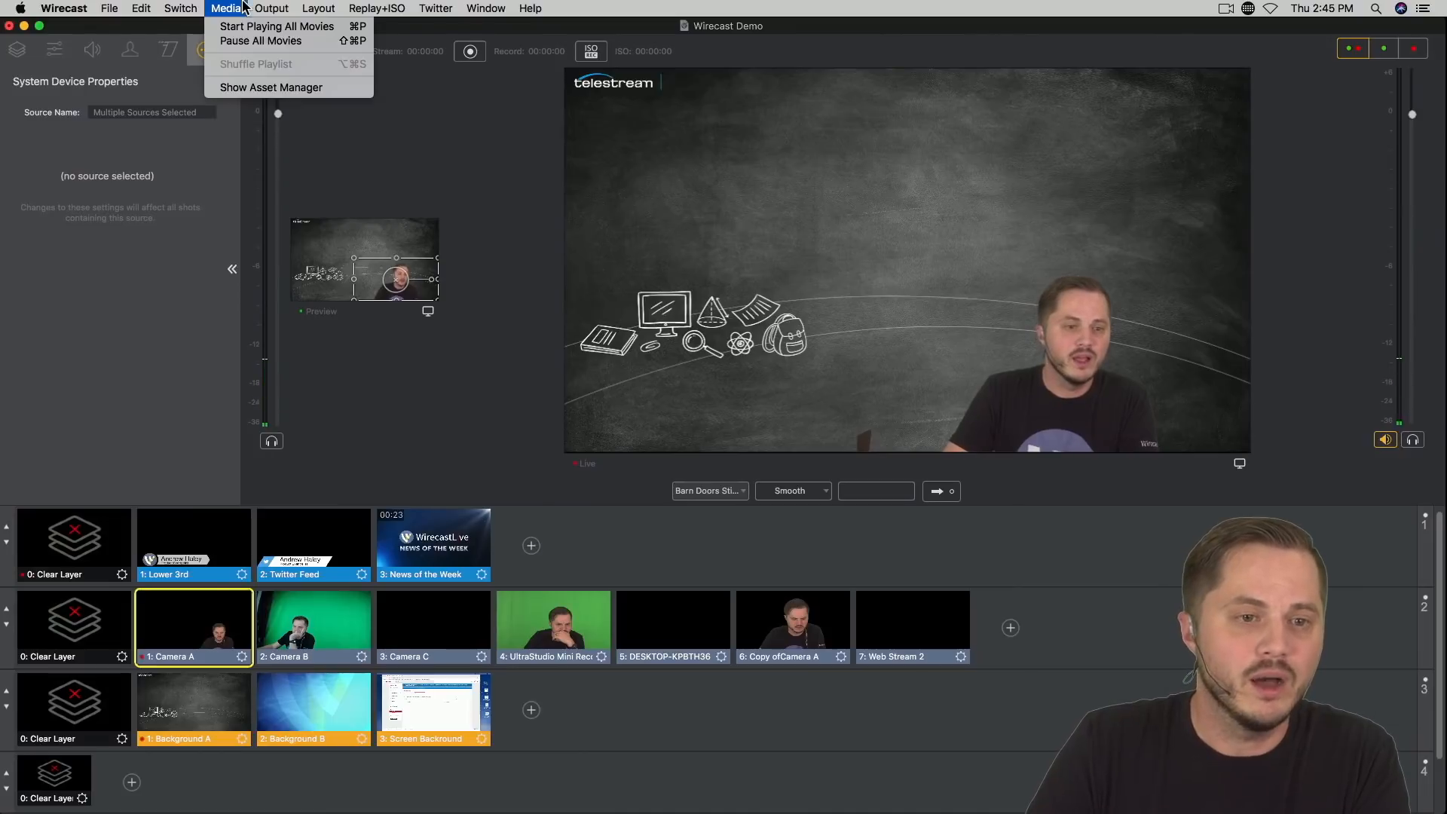
mouse_move(181, 8)
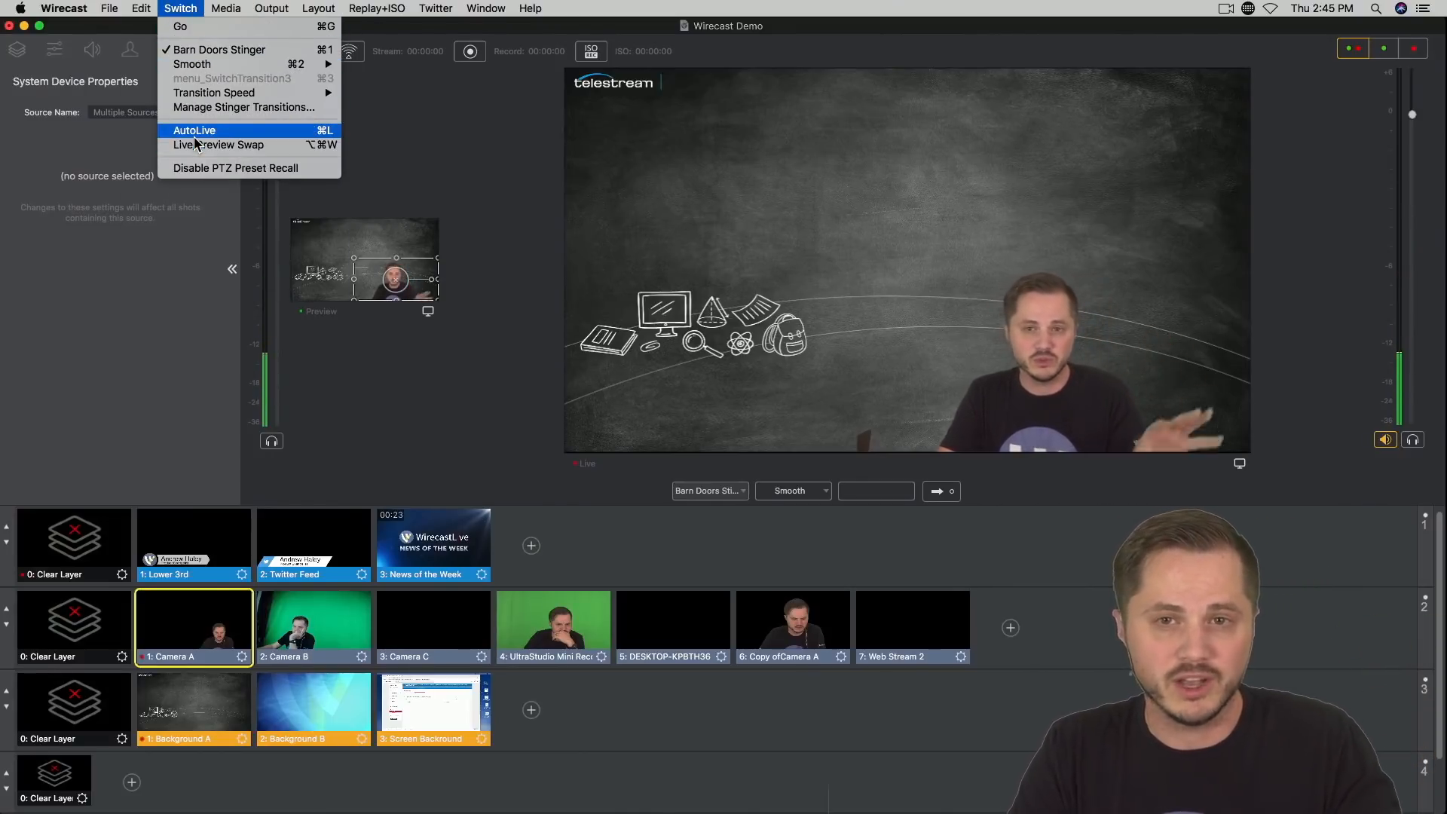
mouse_move(215, 100)
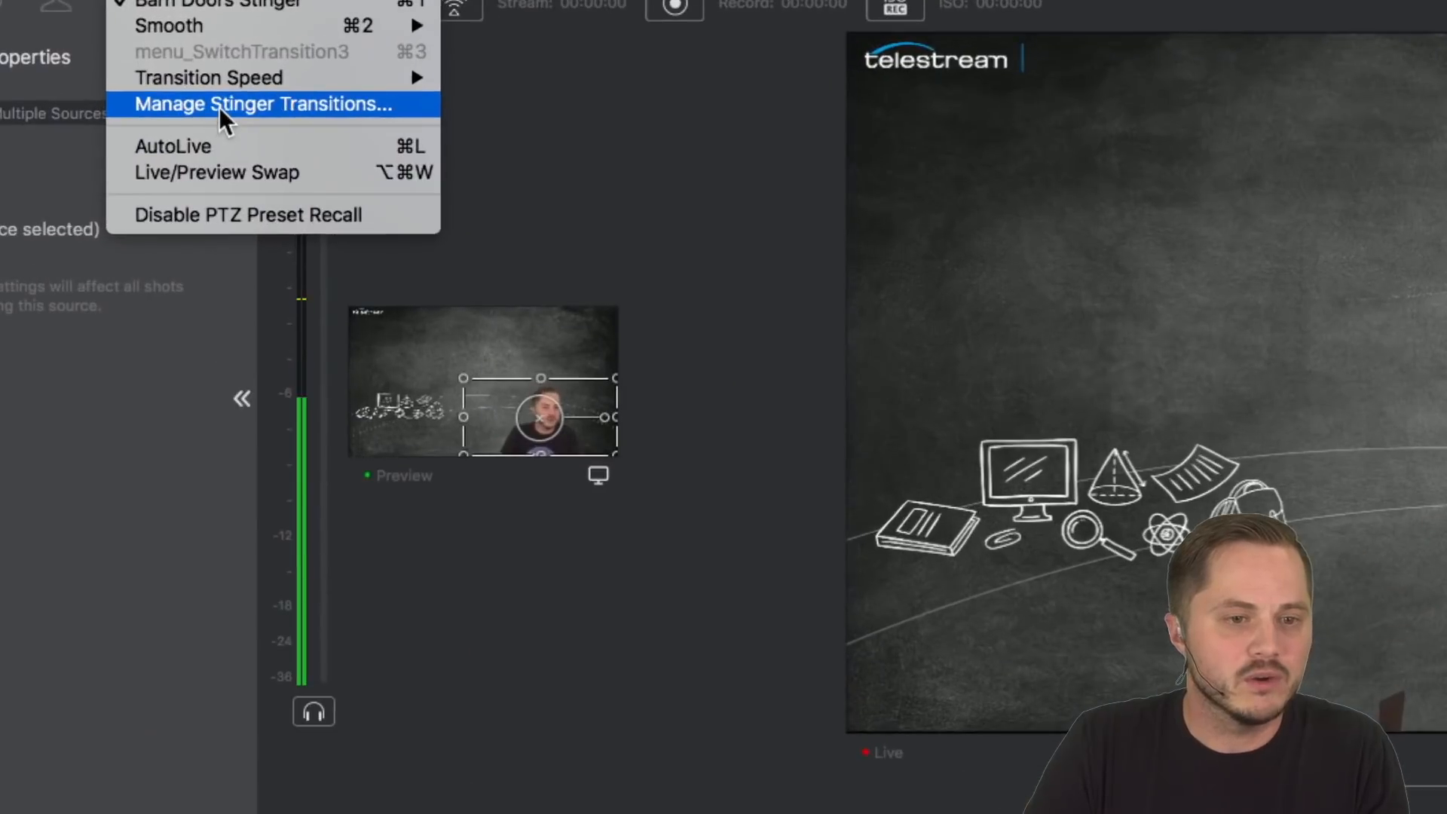
click(220, 108)
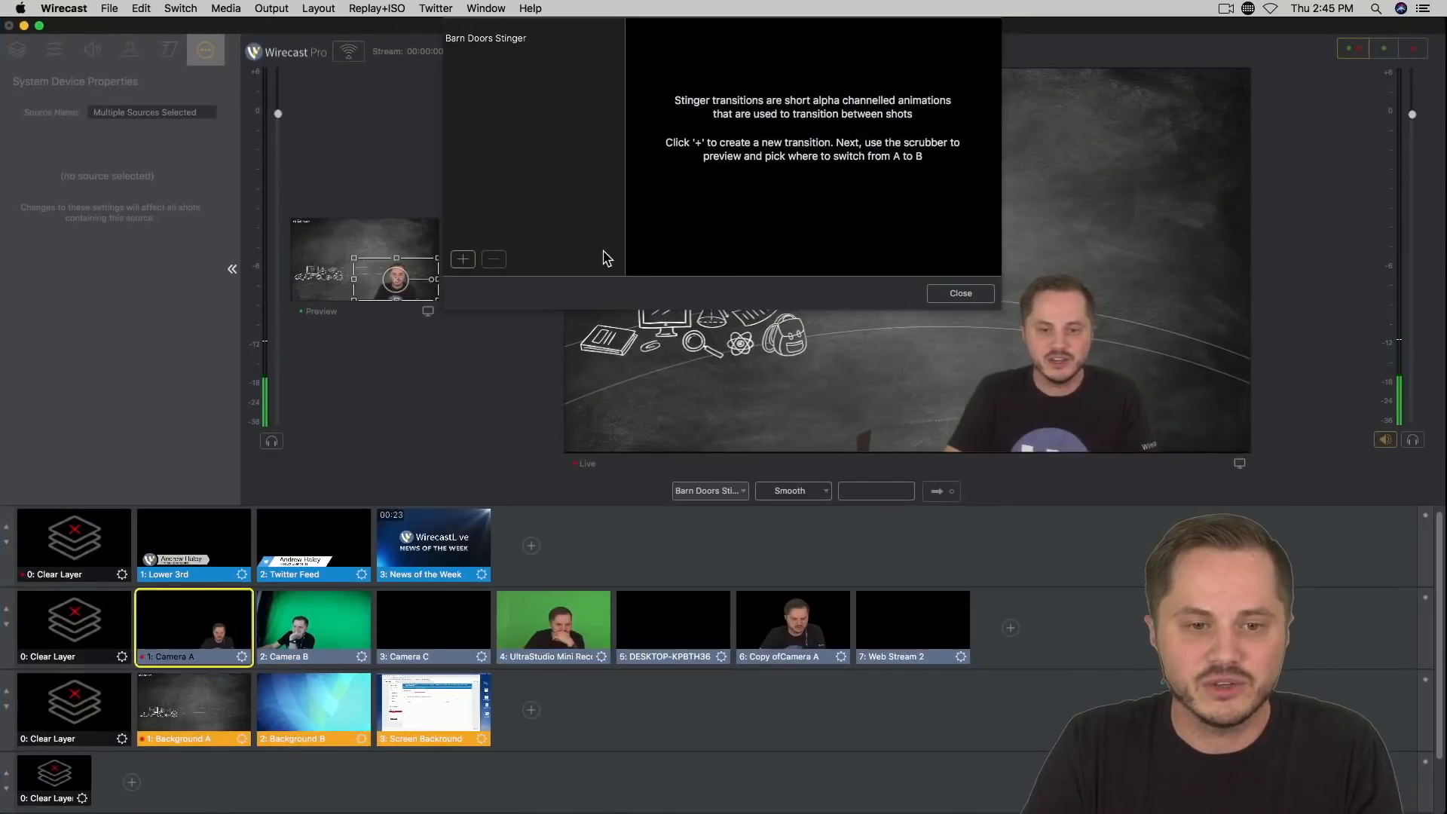
click(463, 260)
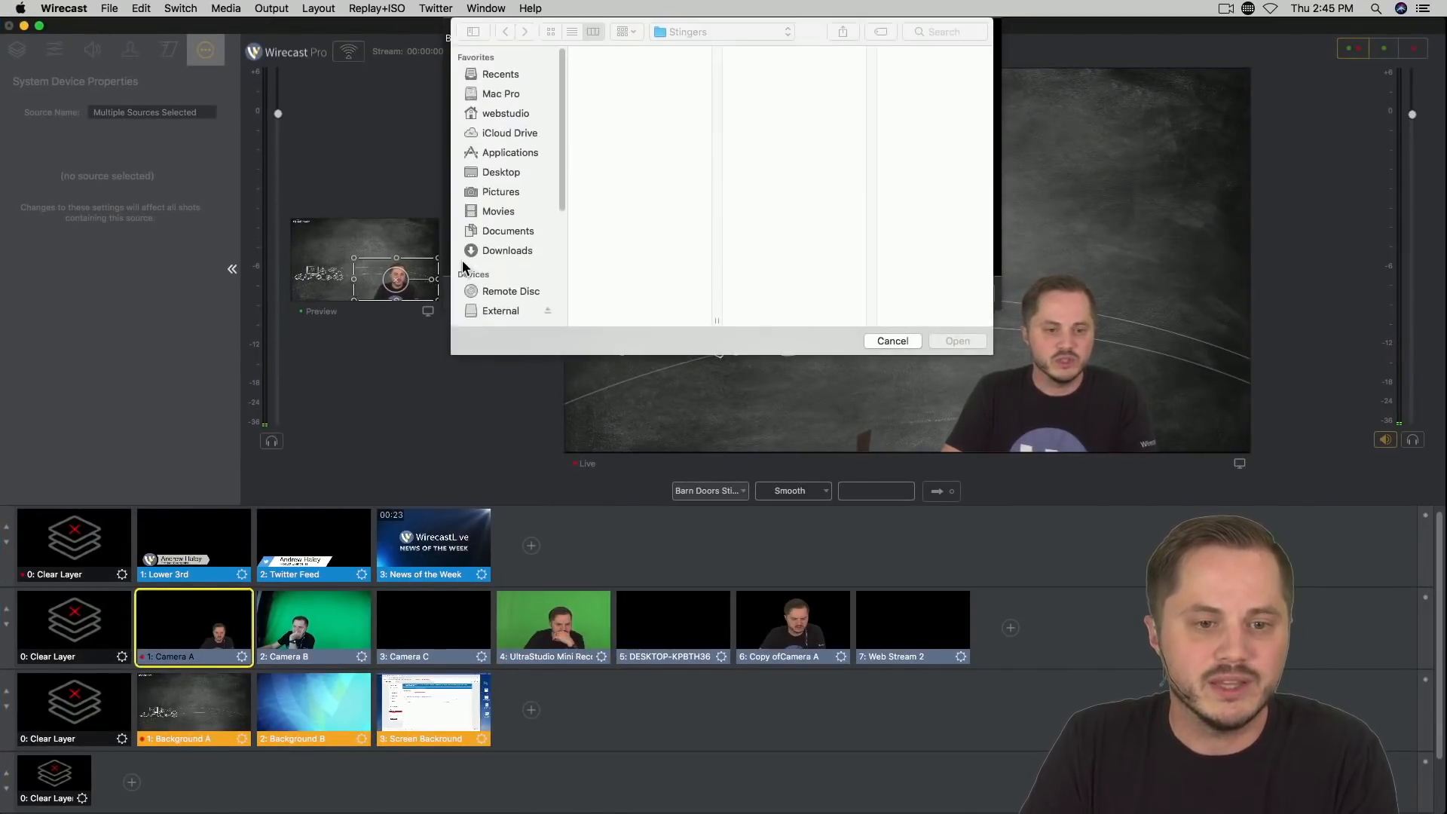
click(612, 67)
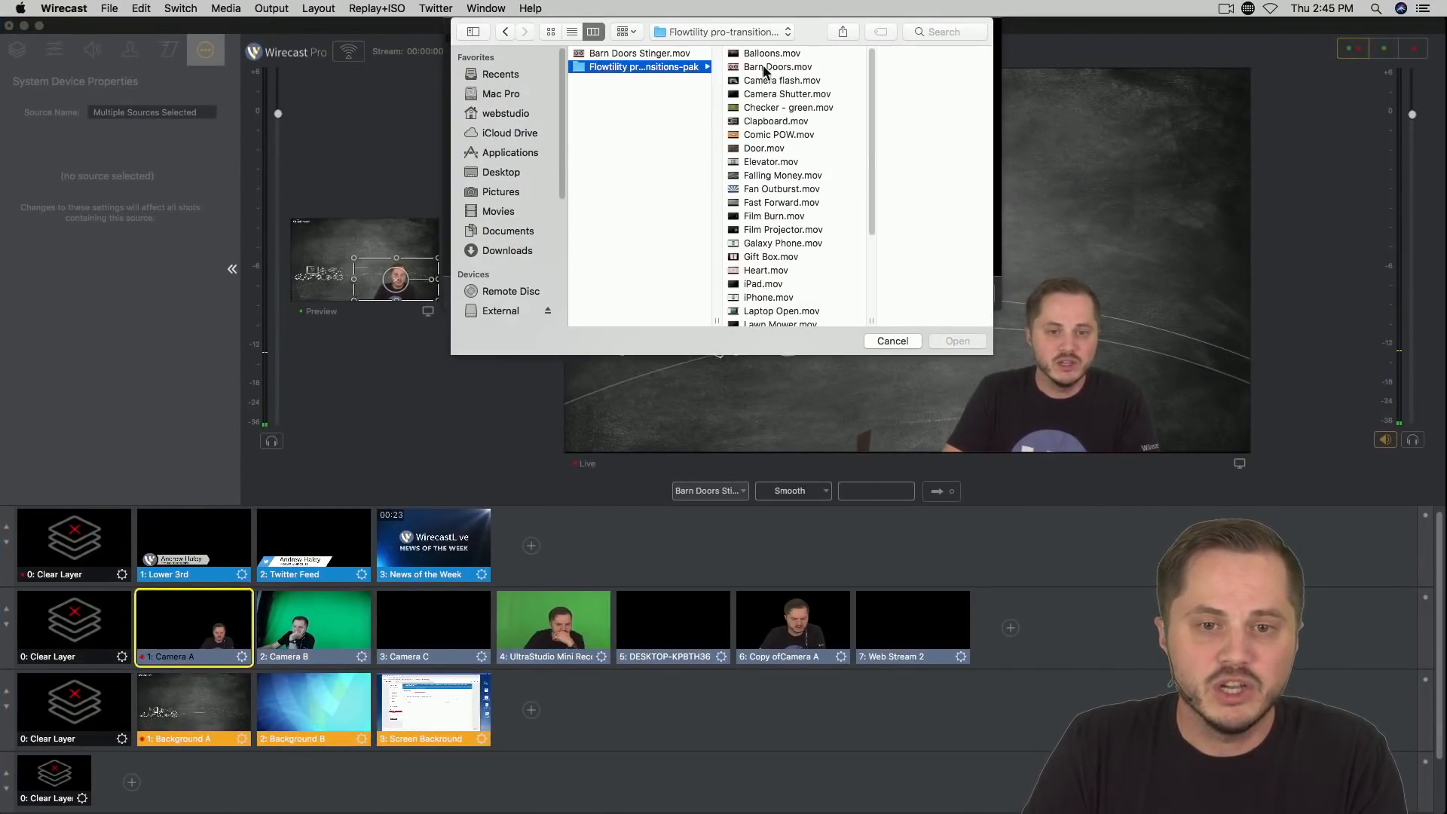
click(772, 54)
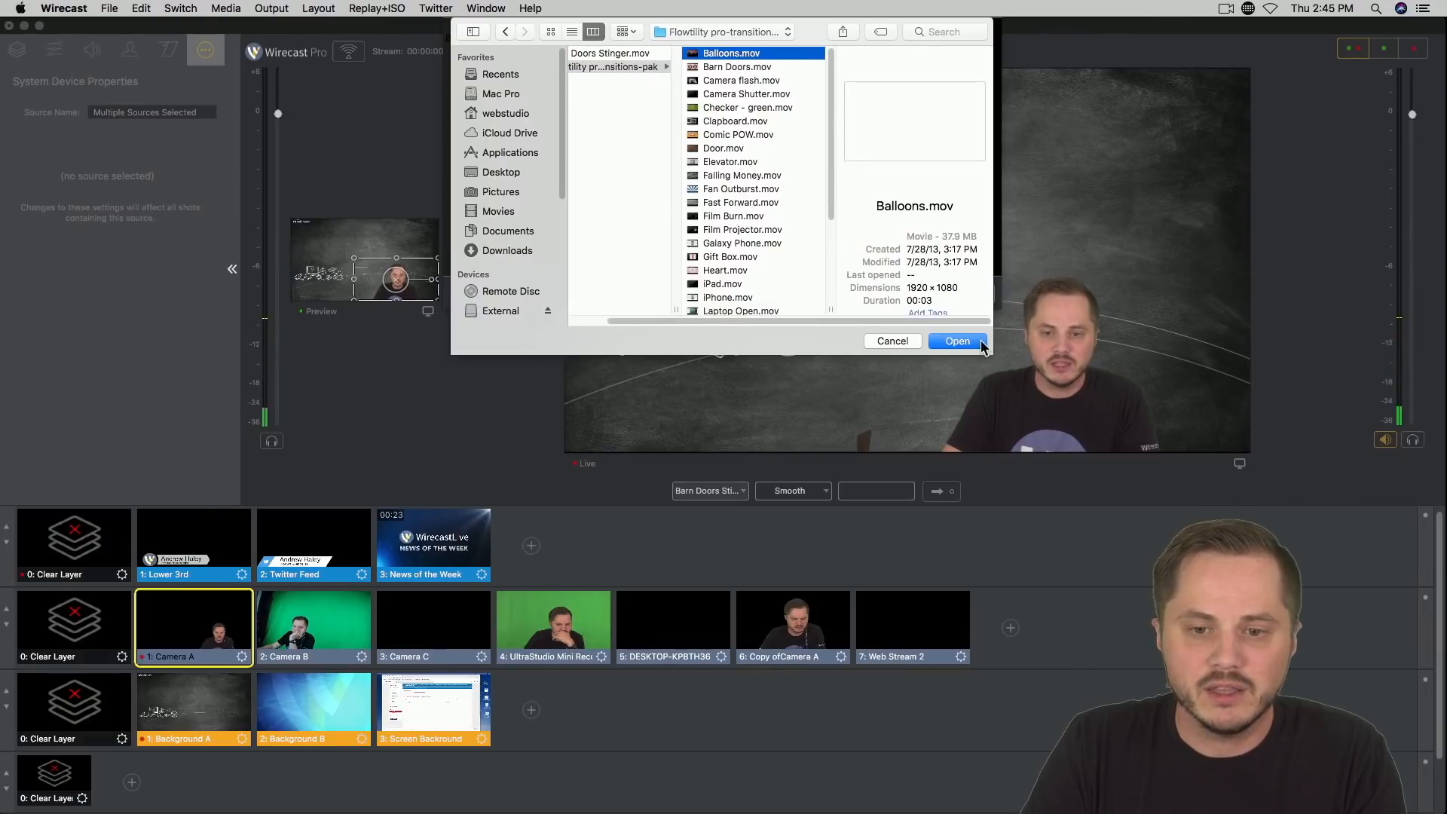
click(951, 342)
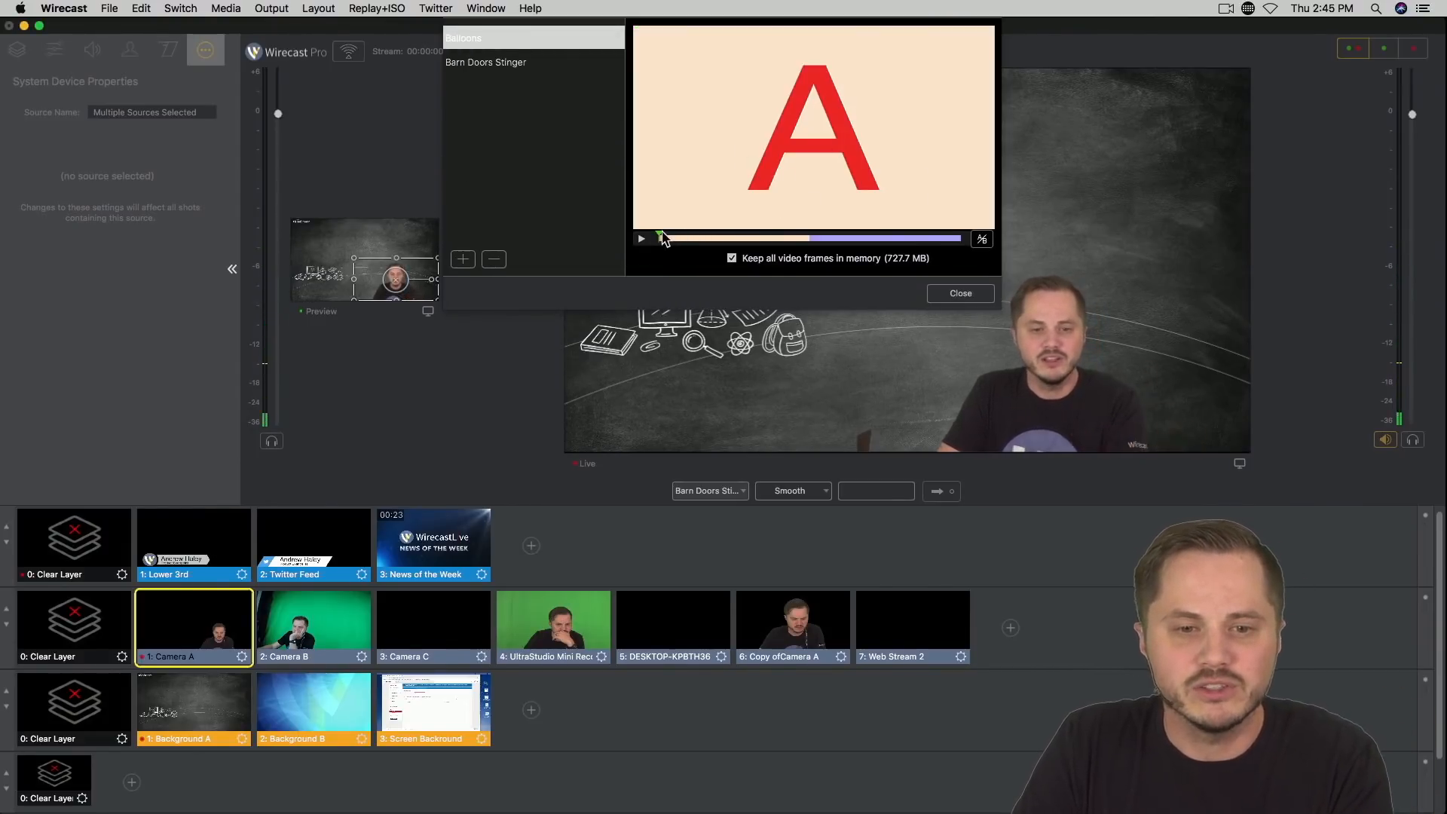
Step: Set the Balloons stinger's A-to-B switch point to the frame where the balloons fill the picture, and close the stinger manager
drag(661, 238, 783, 243)
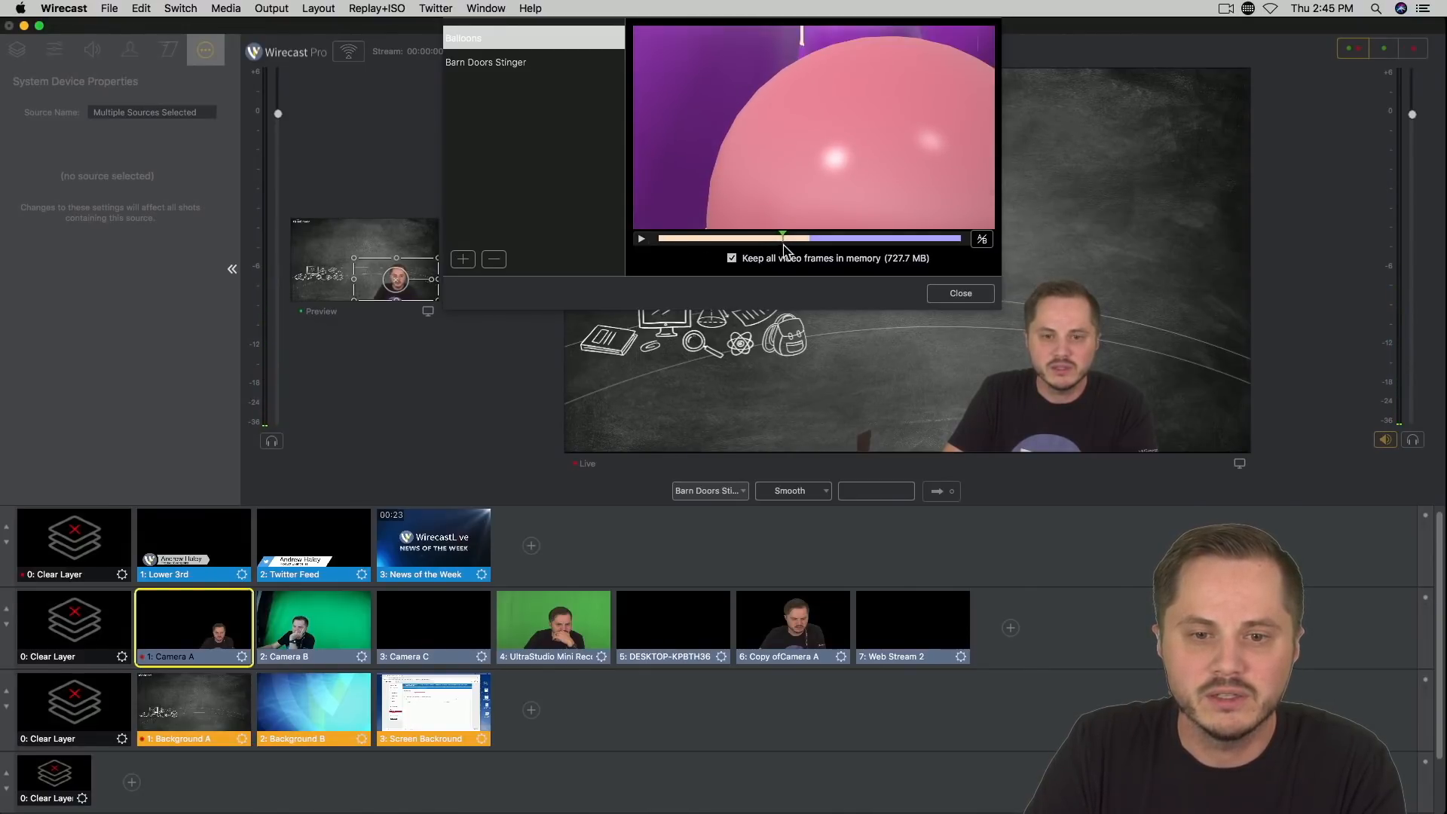
key(Left)
key(Right)
key(Right)
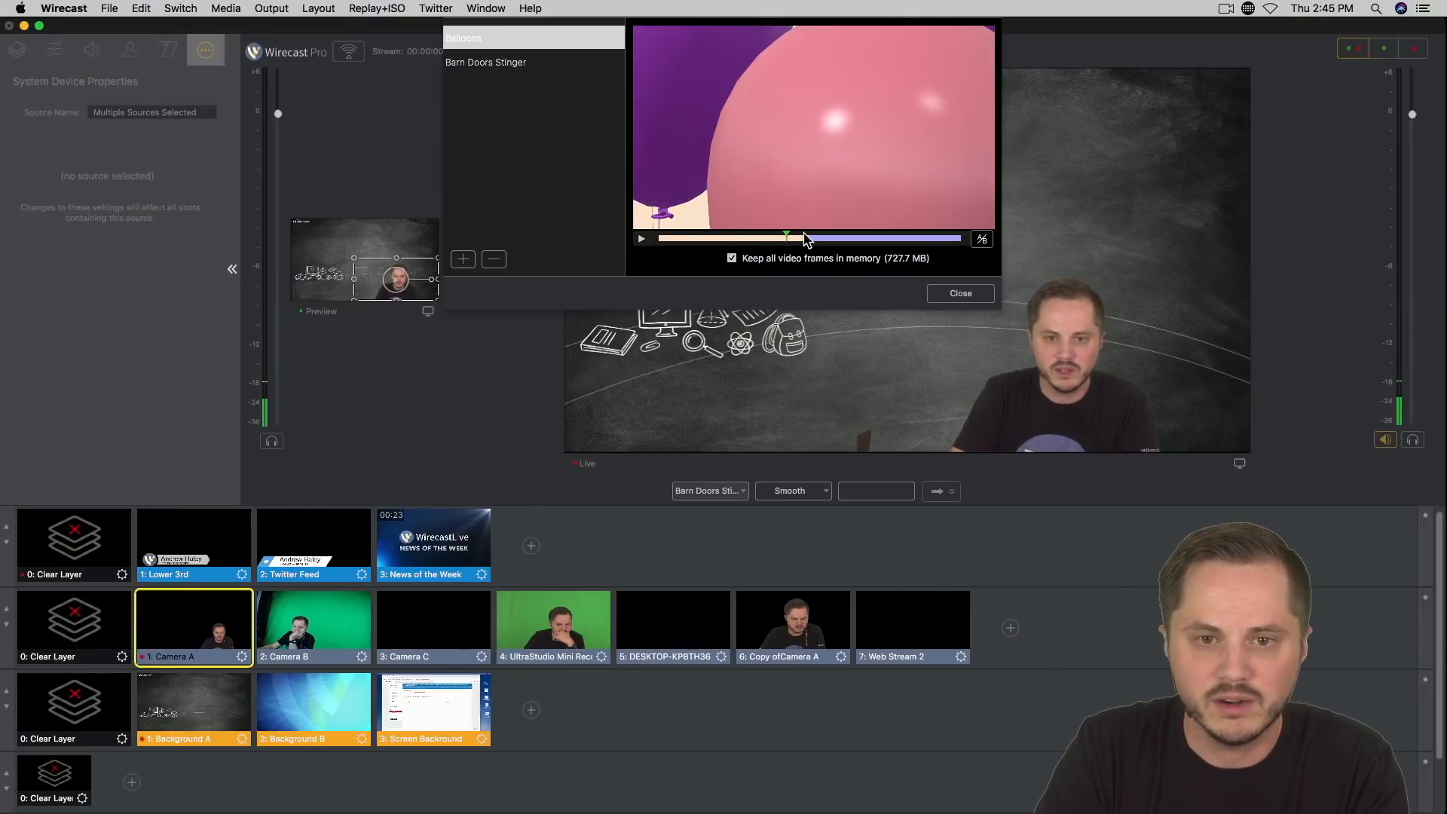
key(Left)
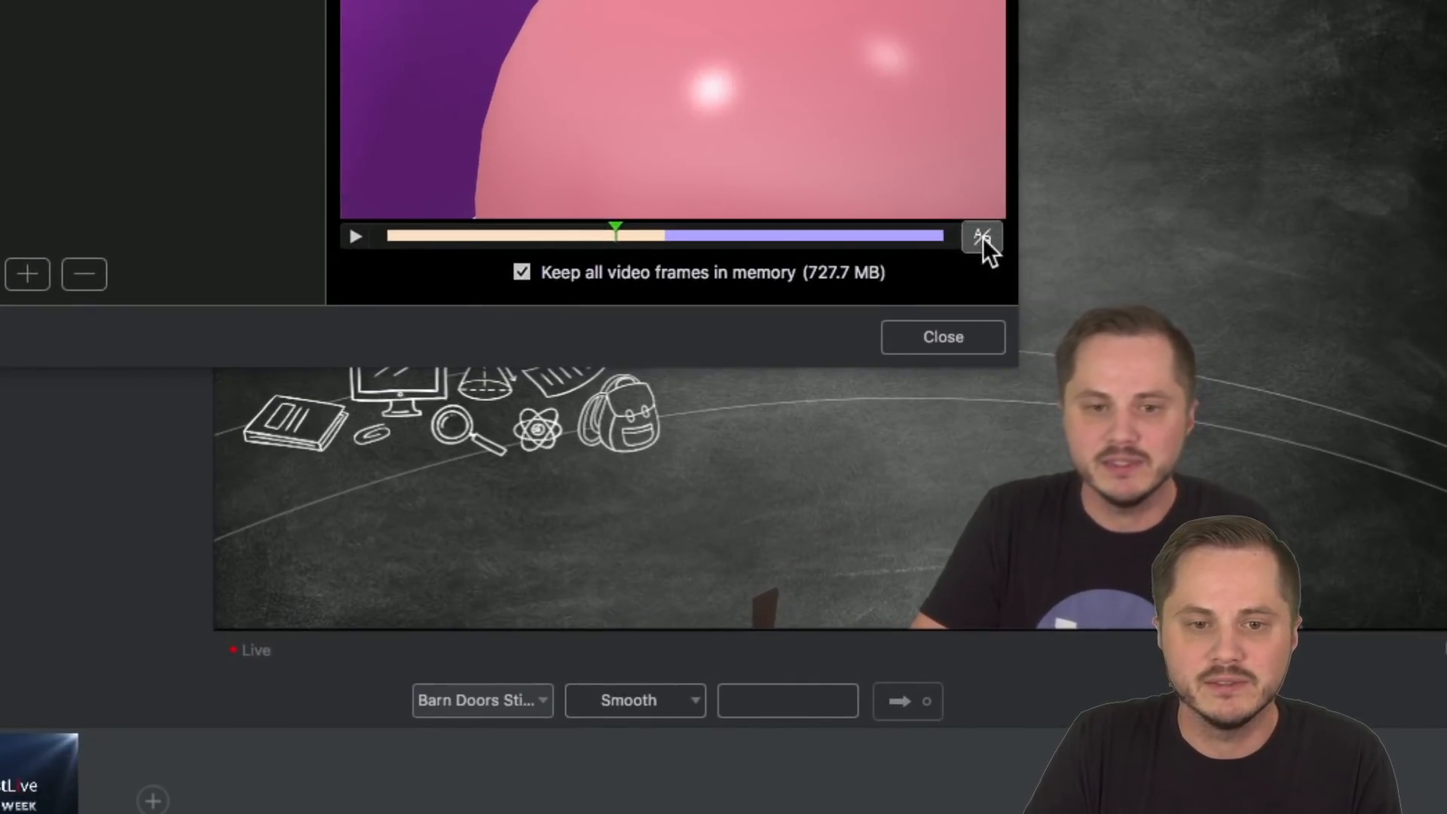
click(981, 237)
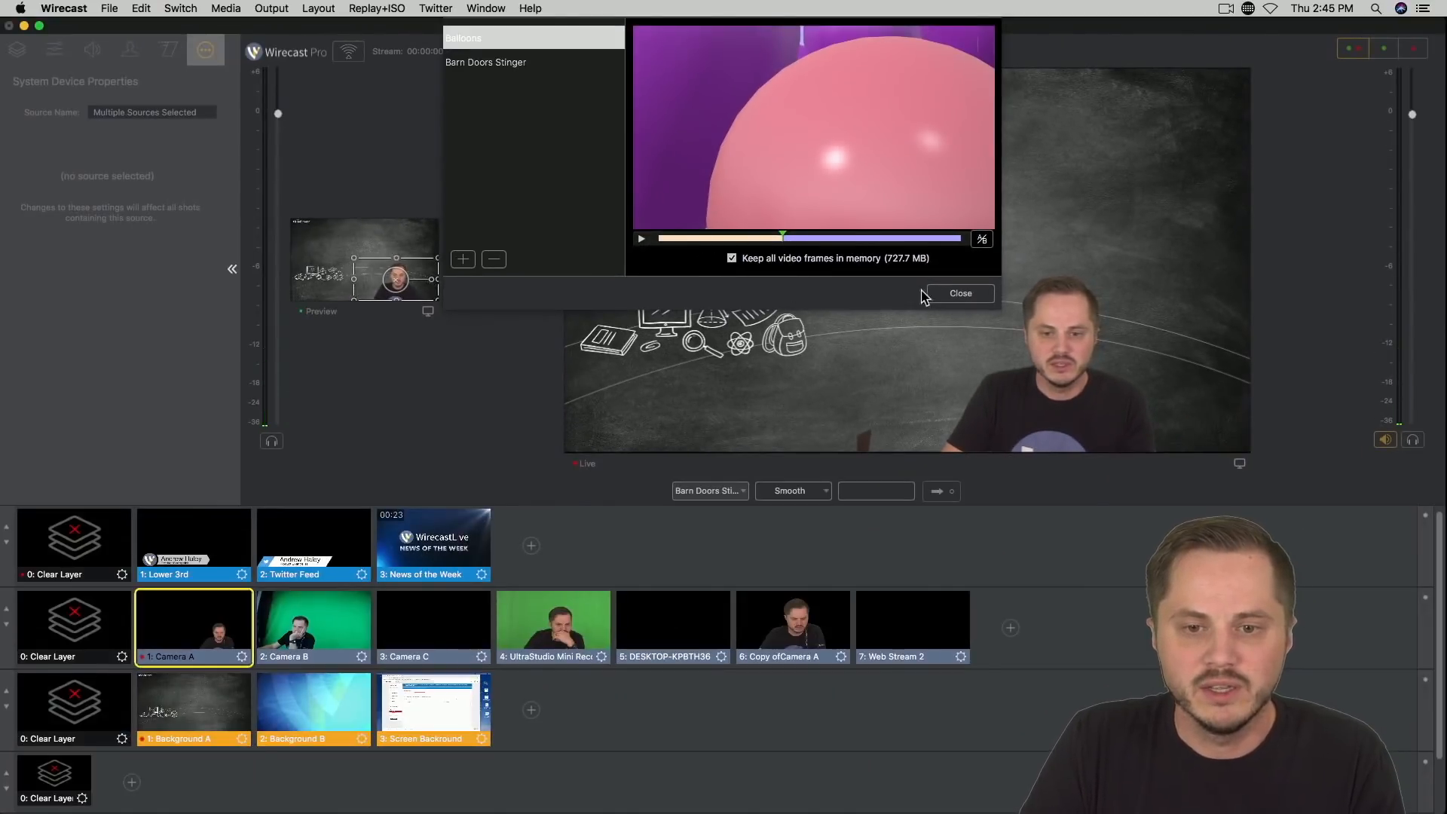
click(936, 294)
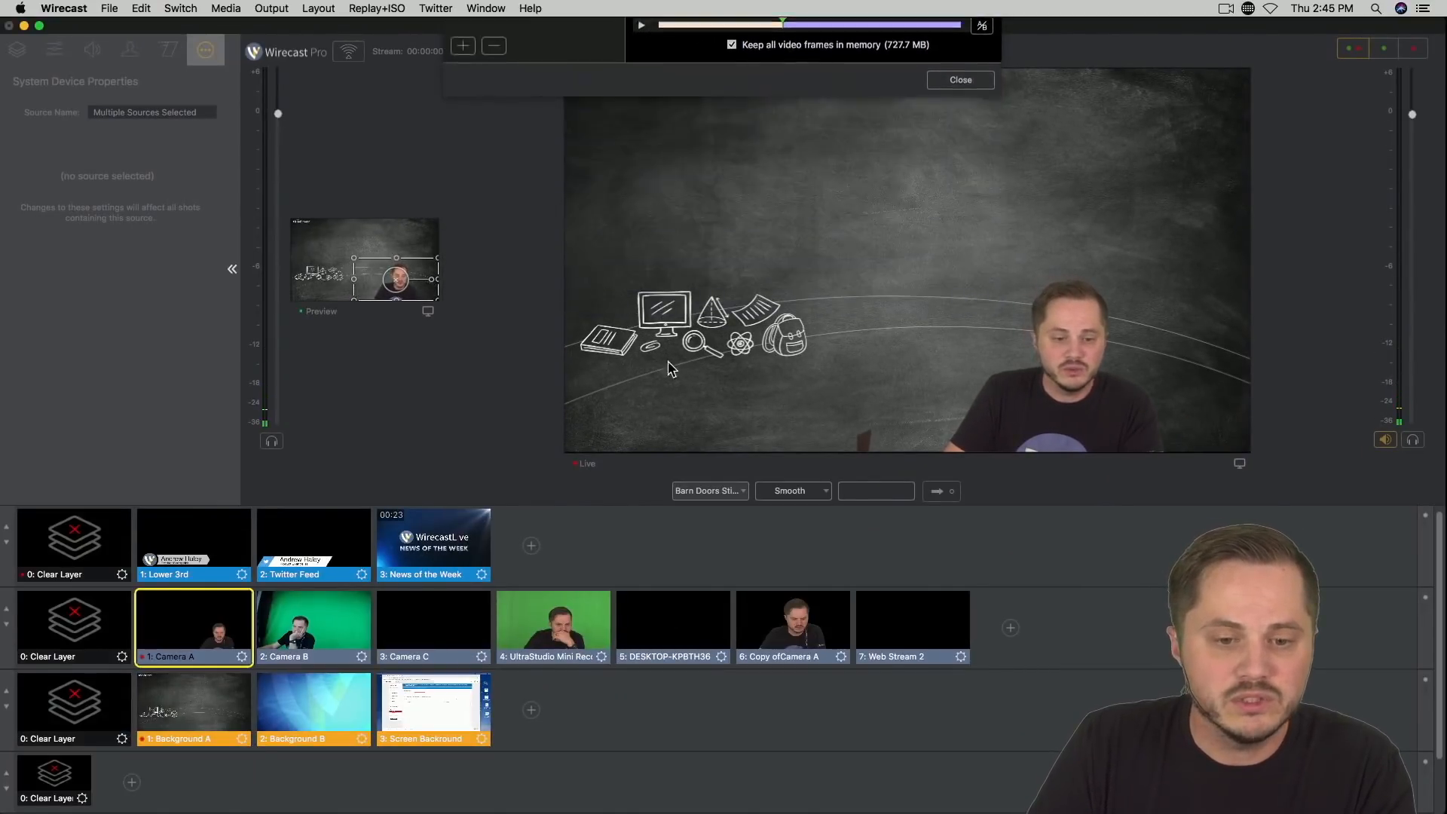
Step: Replace the Barn Doors Stinger transition with Balloons and use it to switch the live output to Camera B and back to Camera A
click(743, 494)
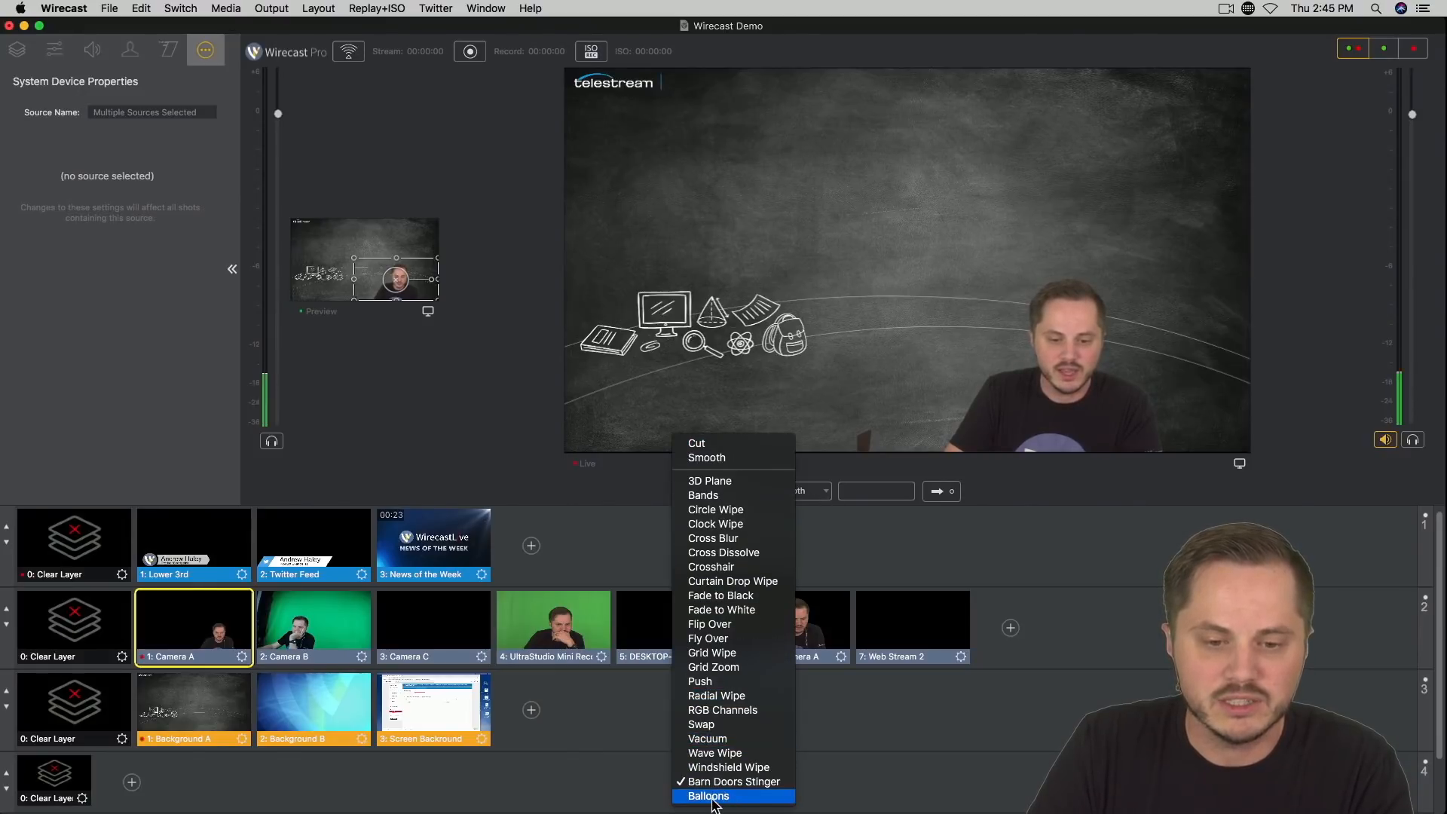
click(713, 797)
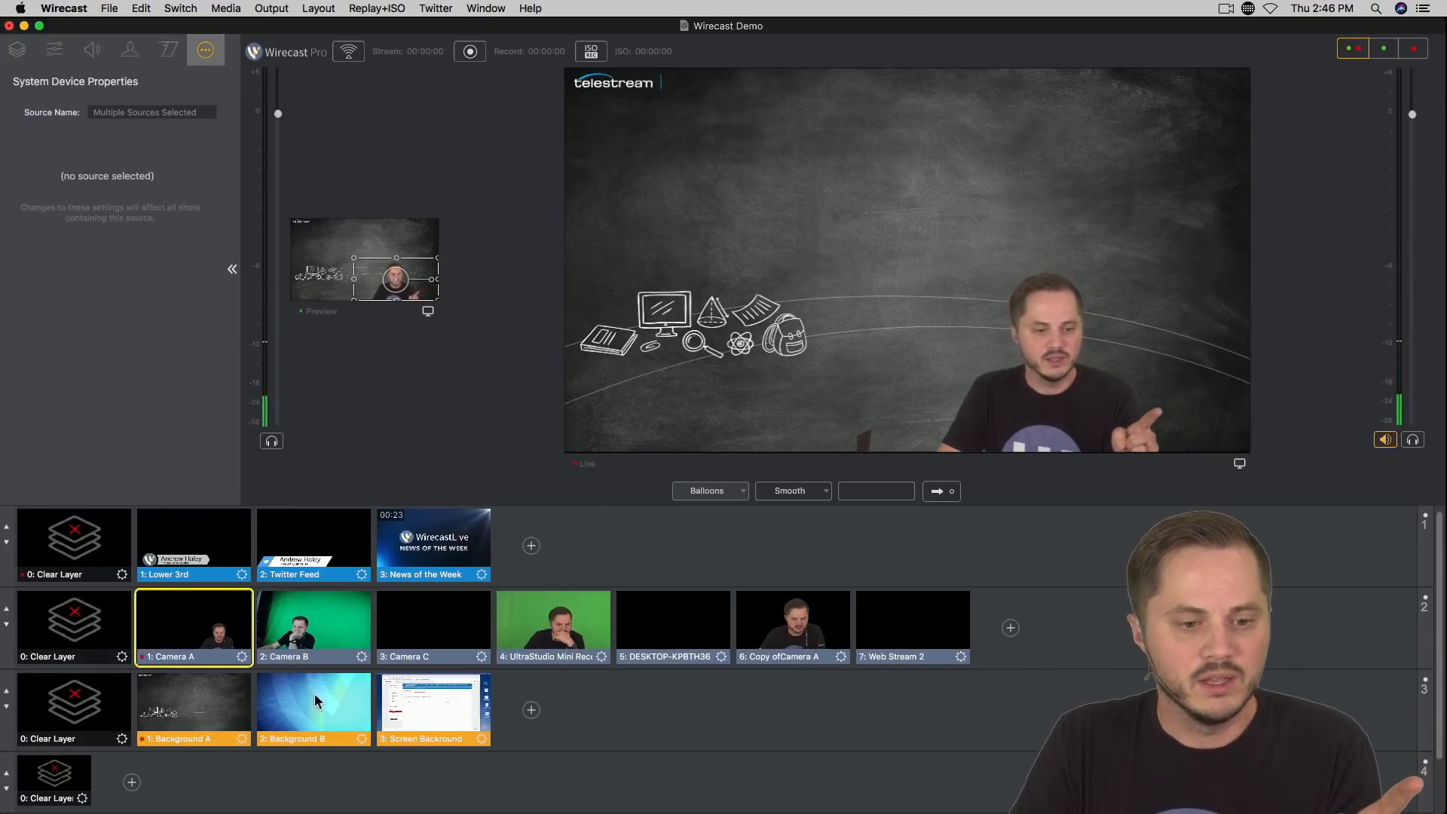
click(306, 644)
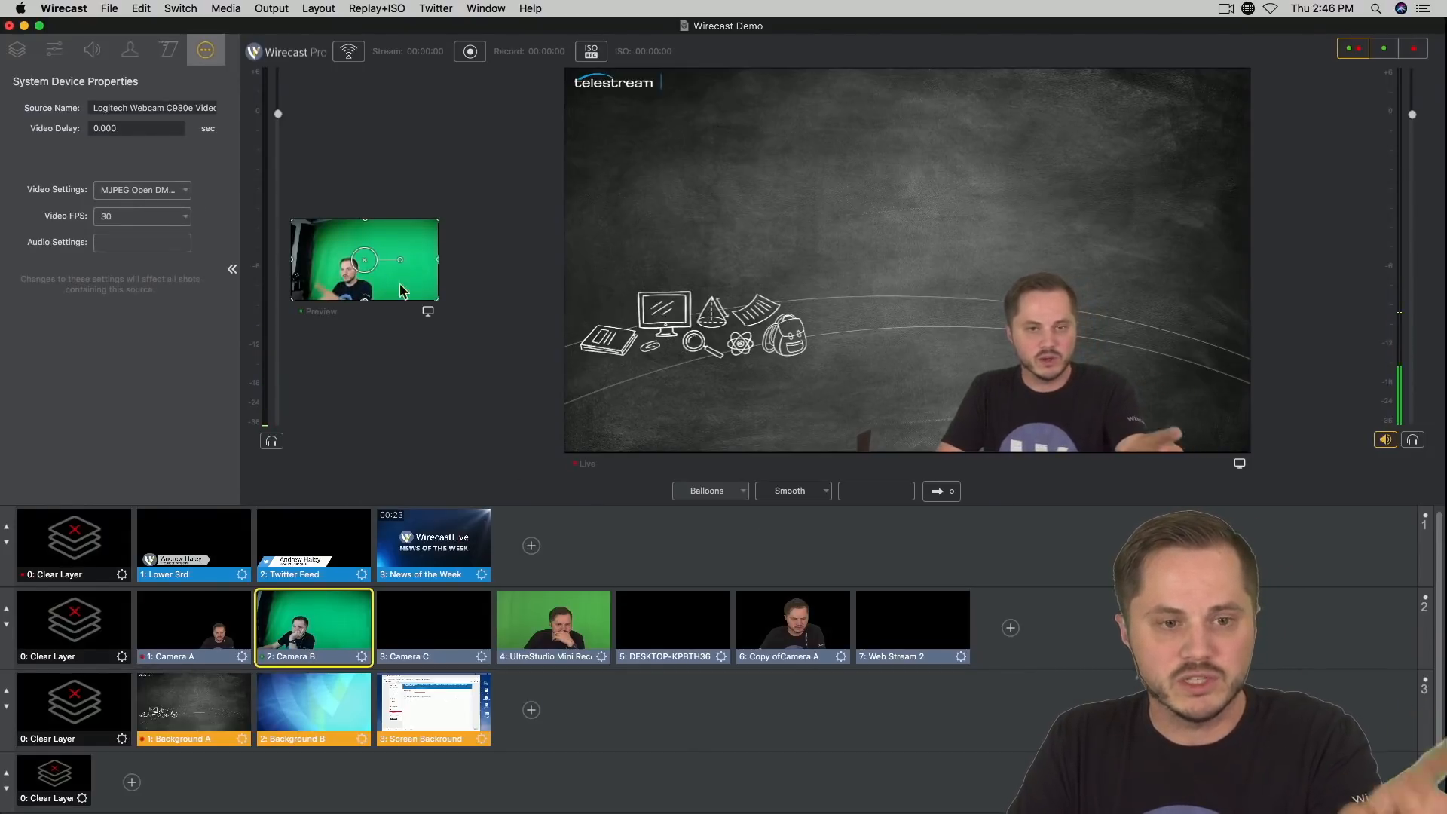
click(937, 492)
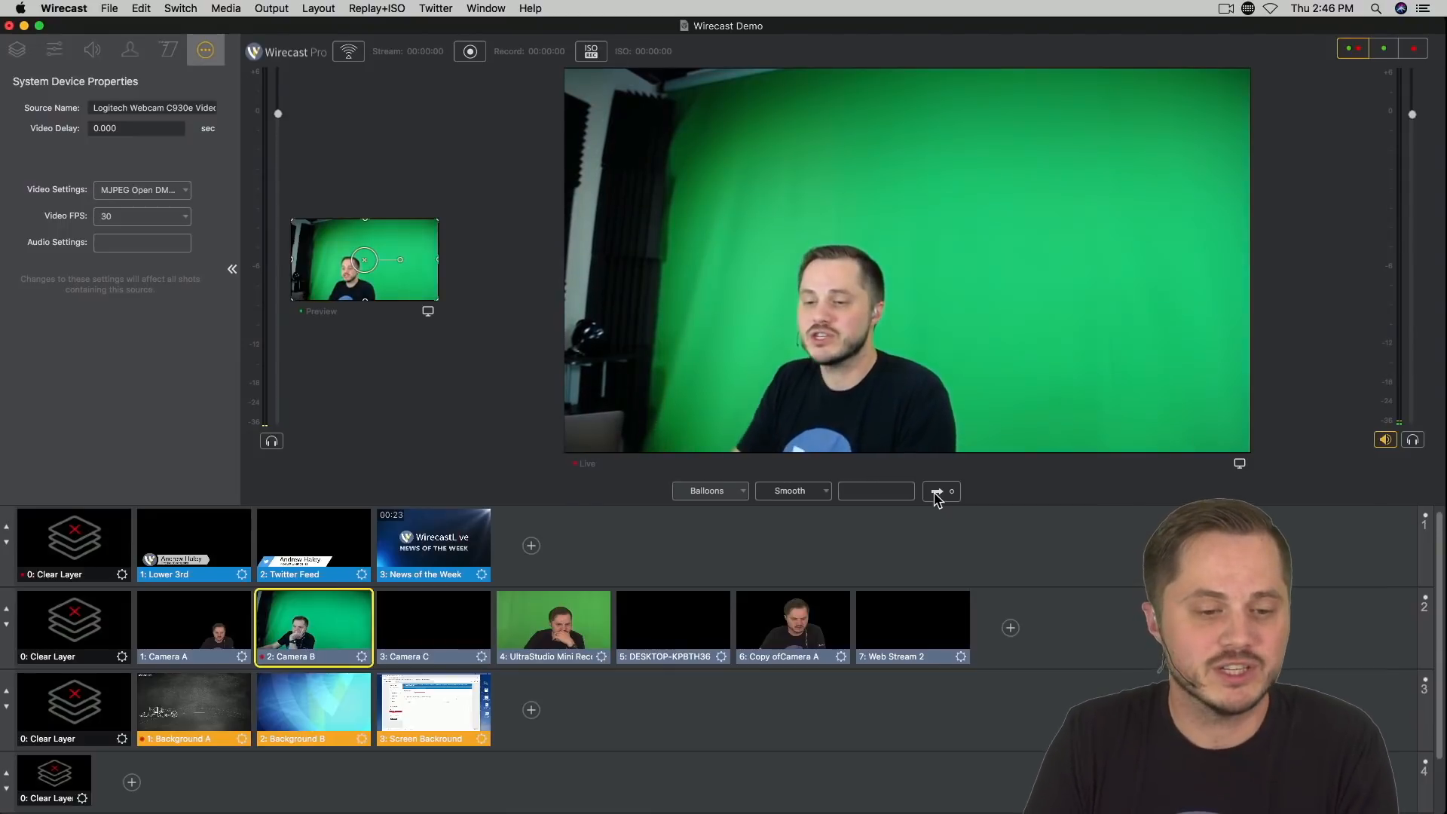
click(234, 639)
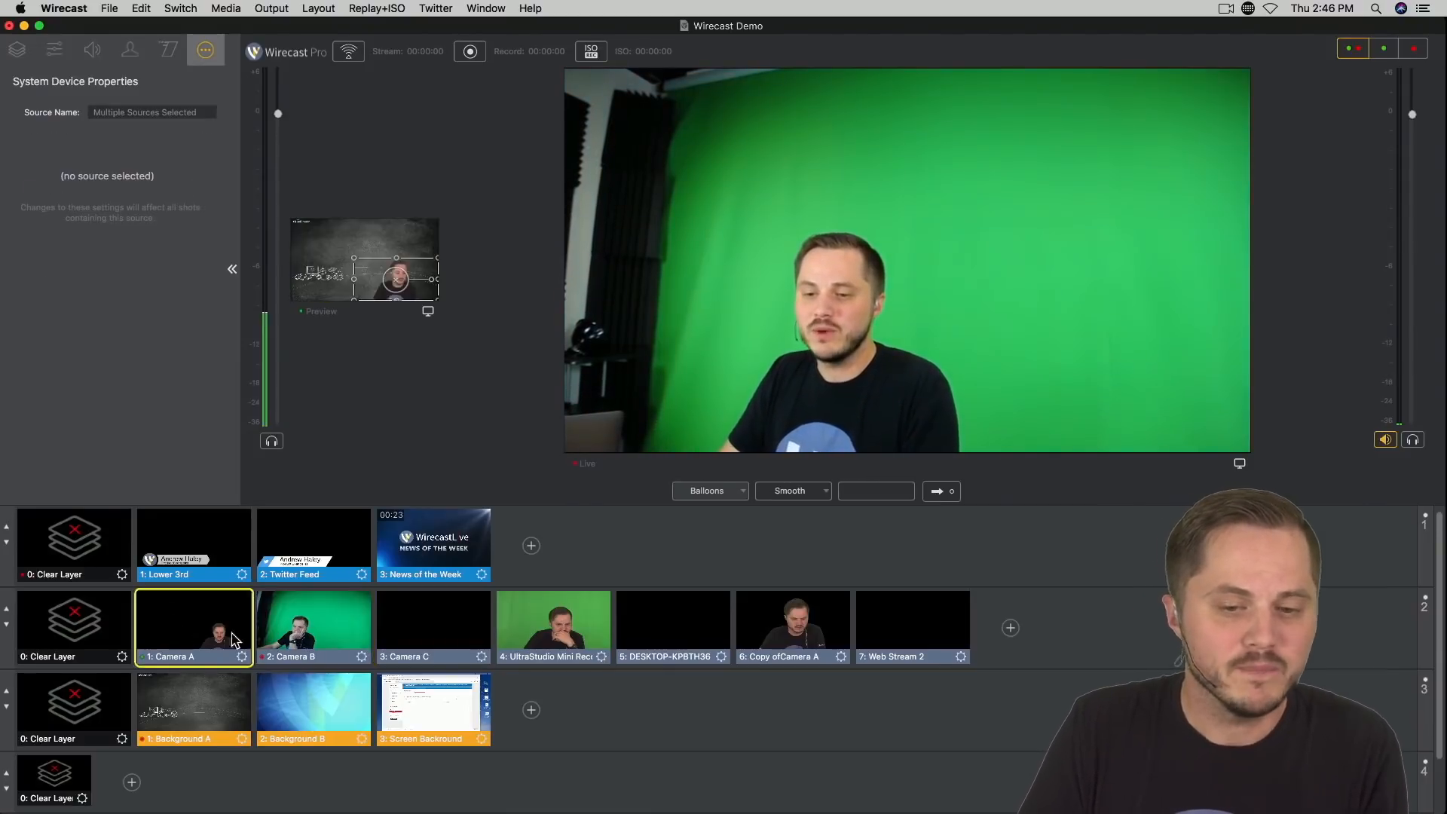
click(936, 492)
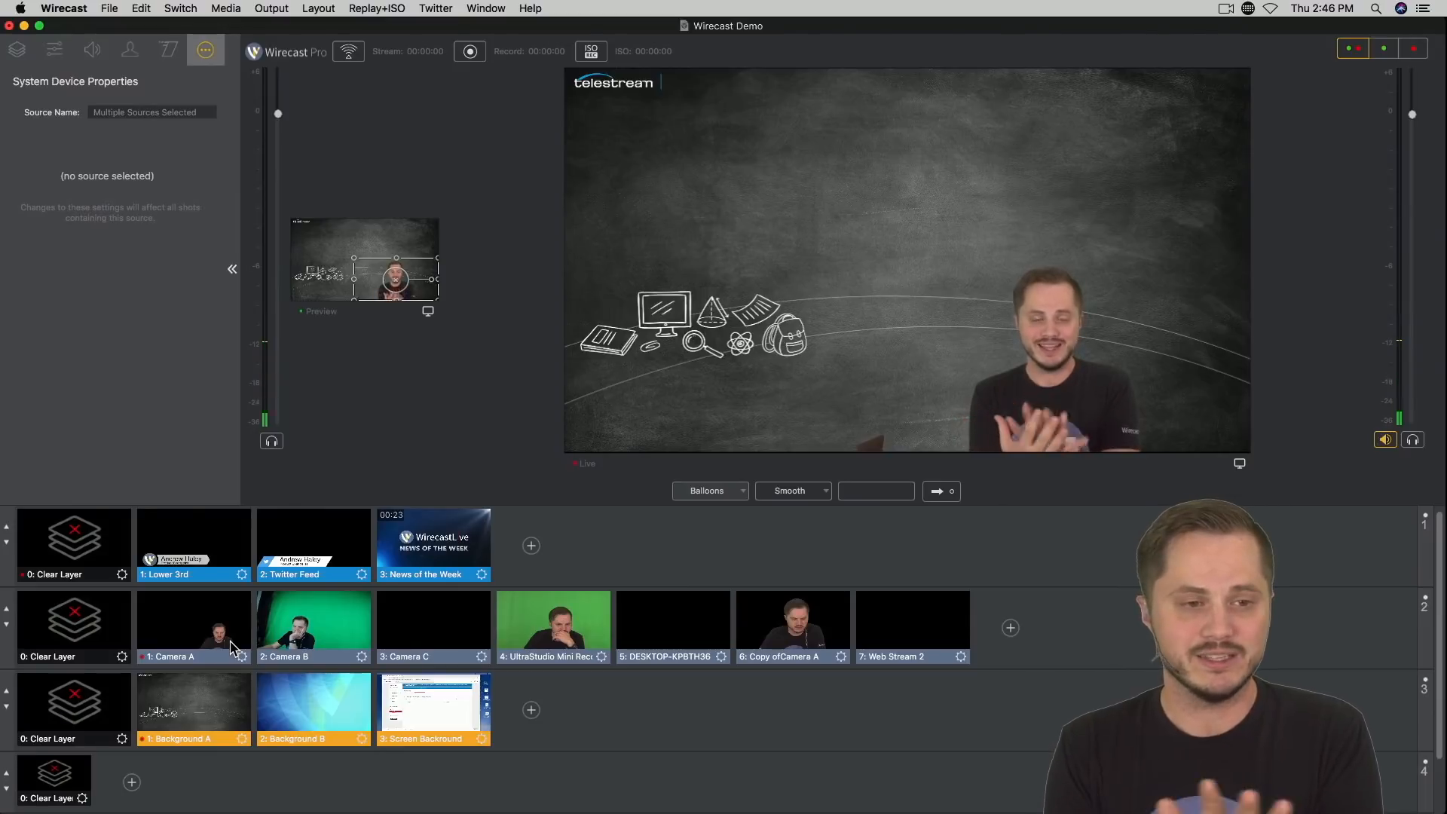
Step: Minimize the Wirecast document and open the Flowtility pro-transitions-pak folder inside the Stingers folder of Demo Files
click(23, 26)
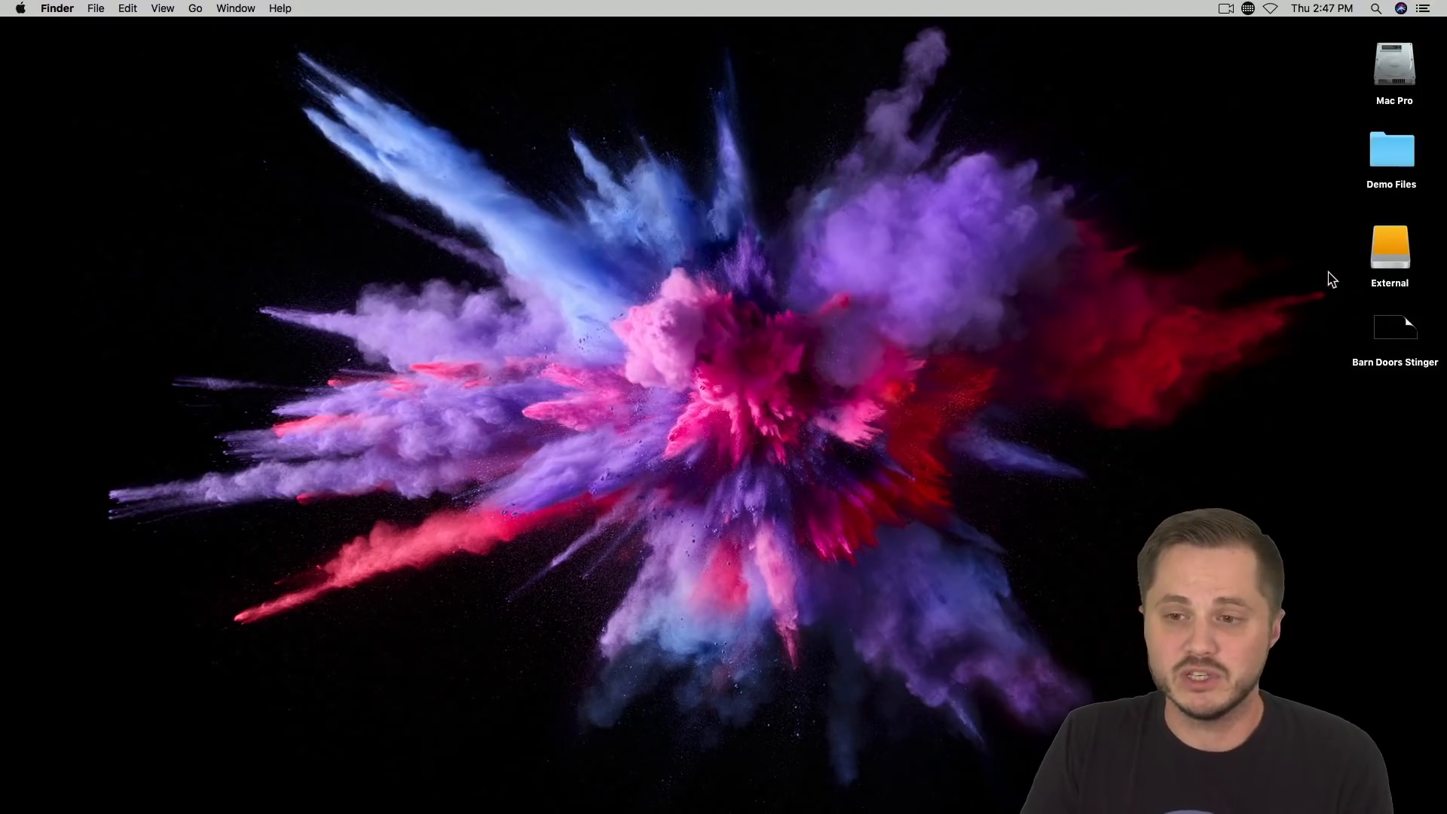
double_click(1384, 144)
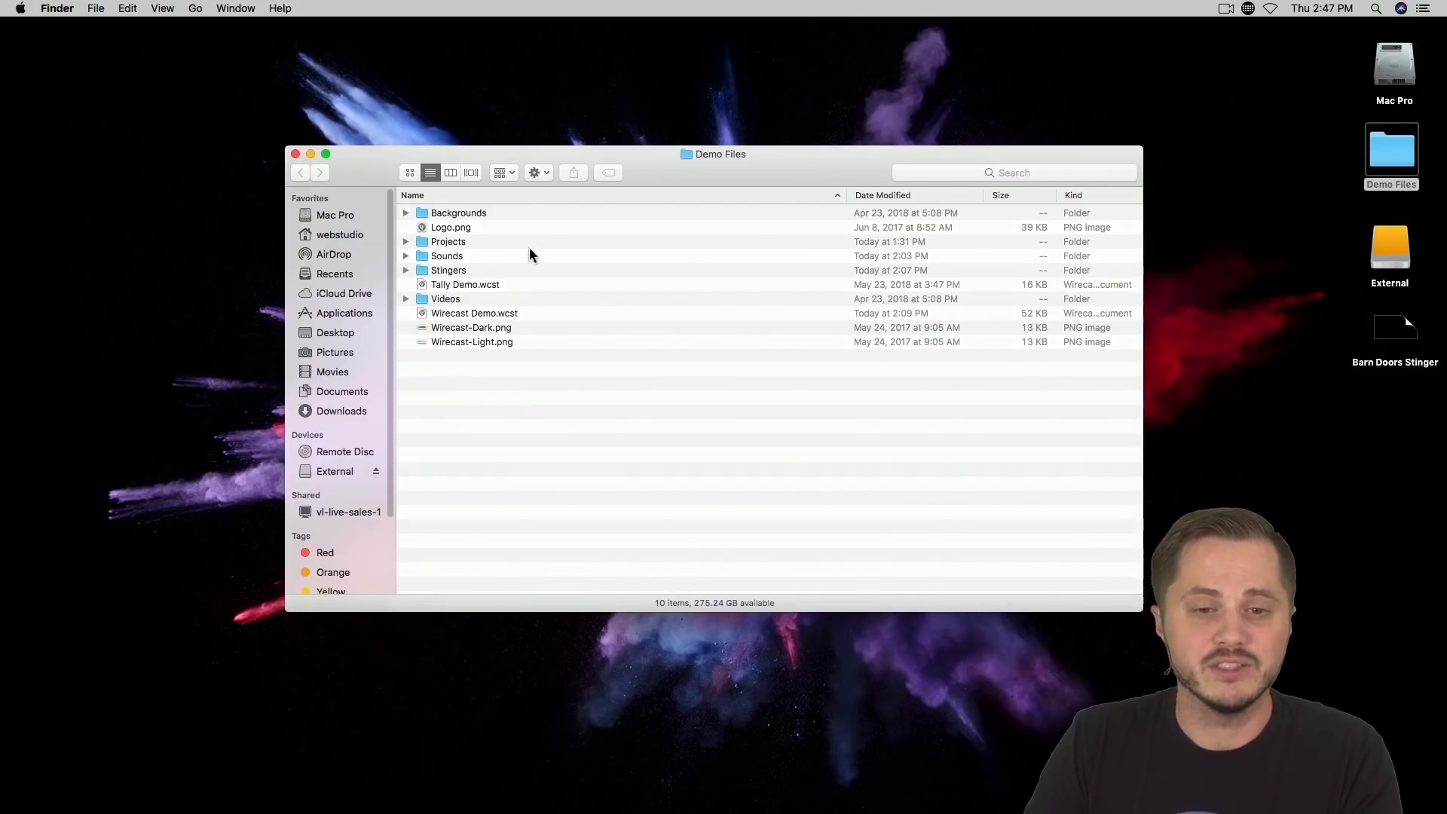
drag(784, 166, 720, 97)
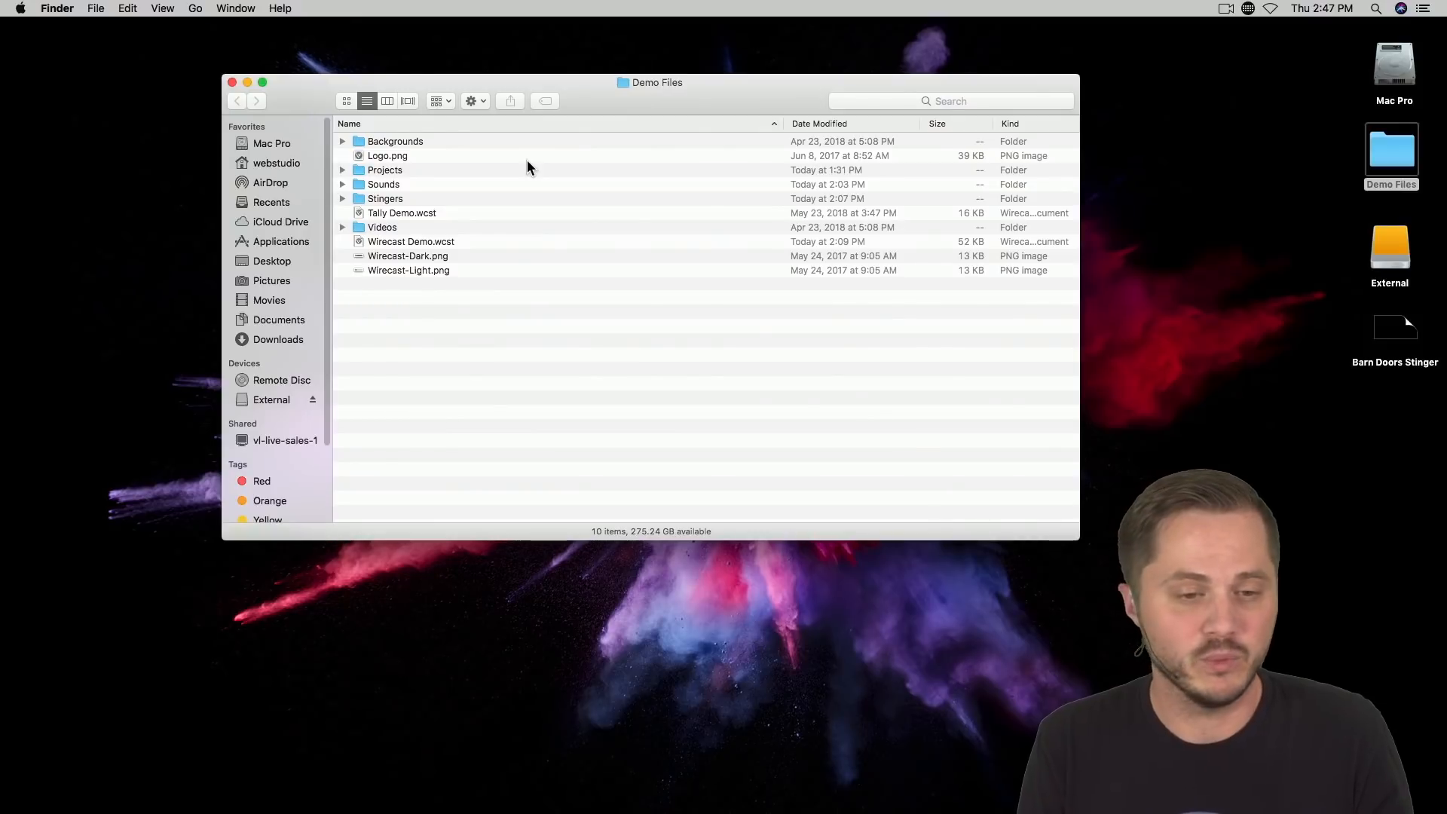
double_click(437, 199)
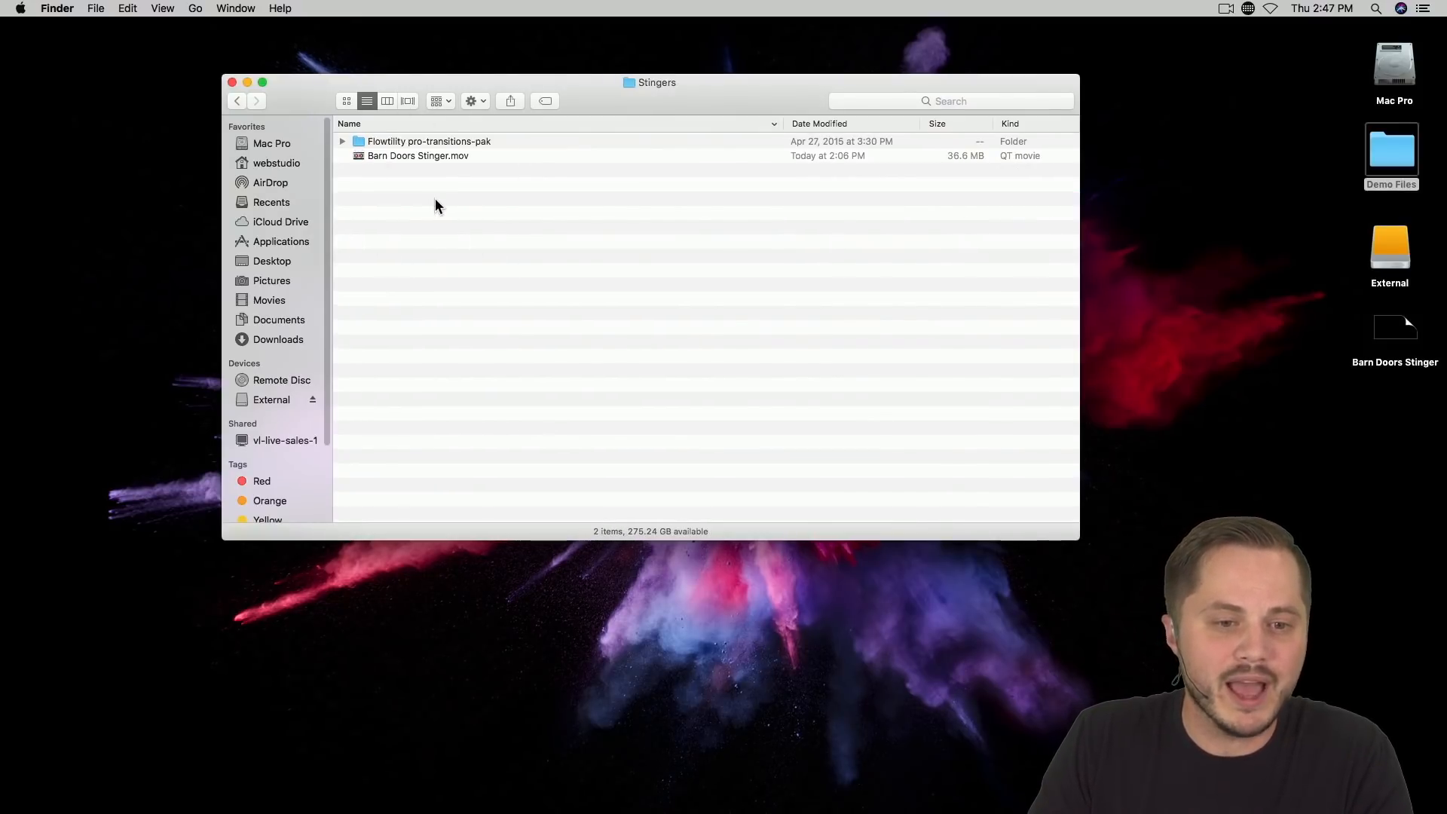
double_click(437, 141)
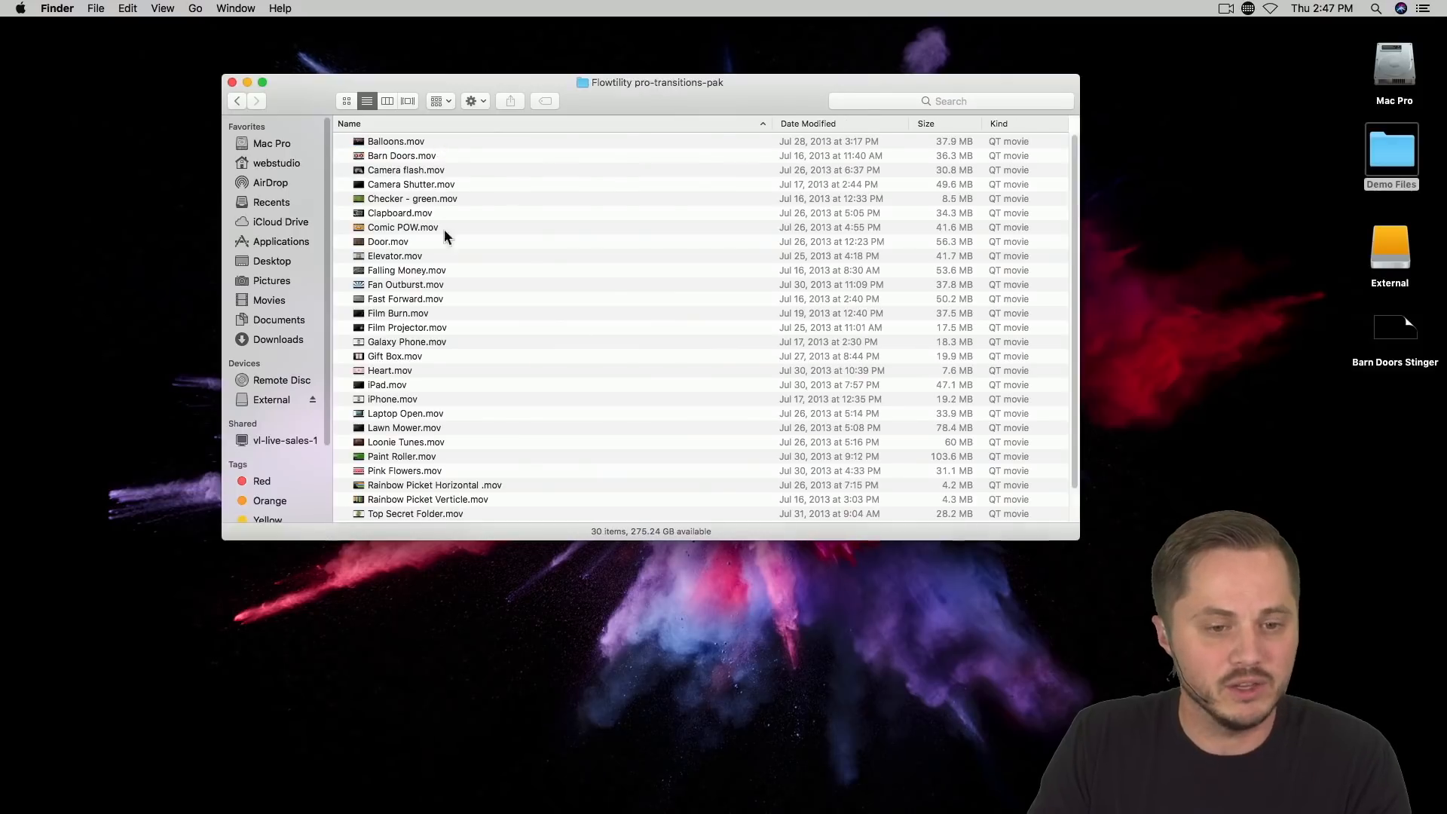
Step: Preview the stinger movies Camera flash.mov, Checker - green.mov, Clapboard.mov and Comic POW.mov with Quick Look
click(405, 169)
key(space)
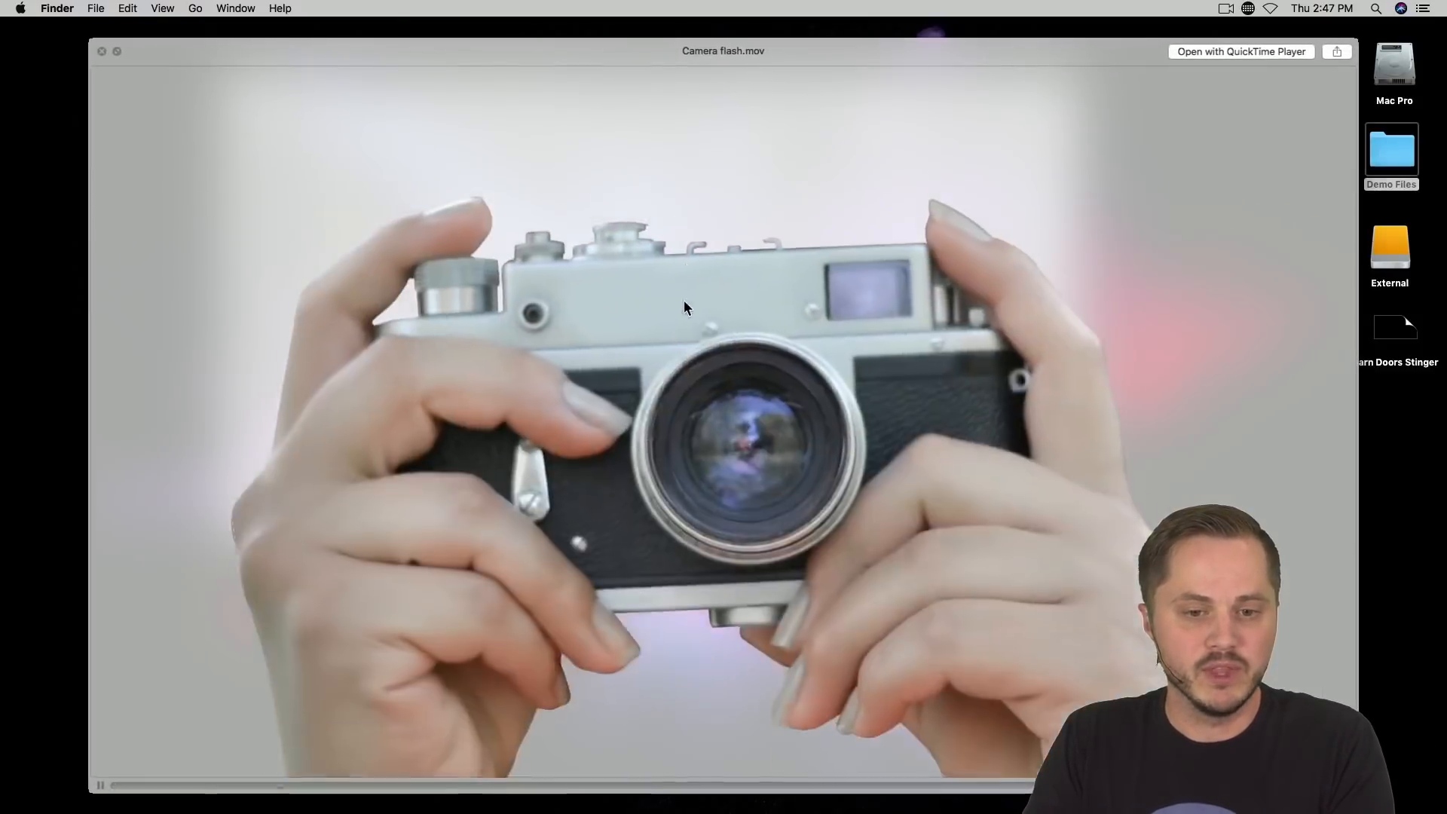
key(space)
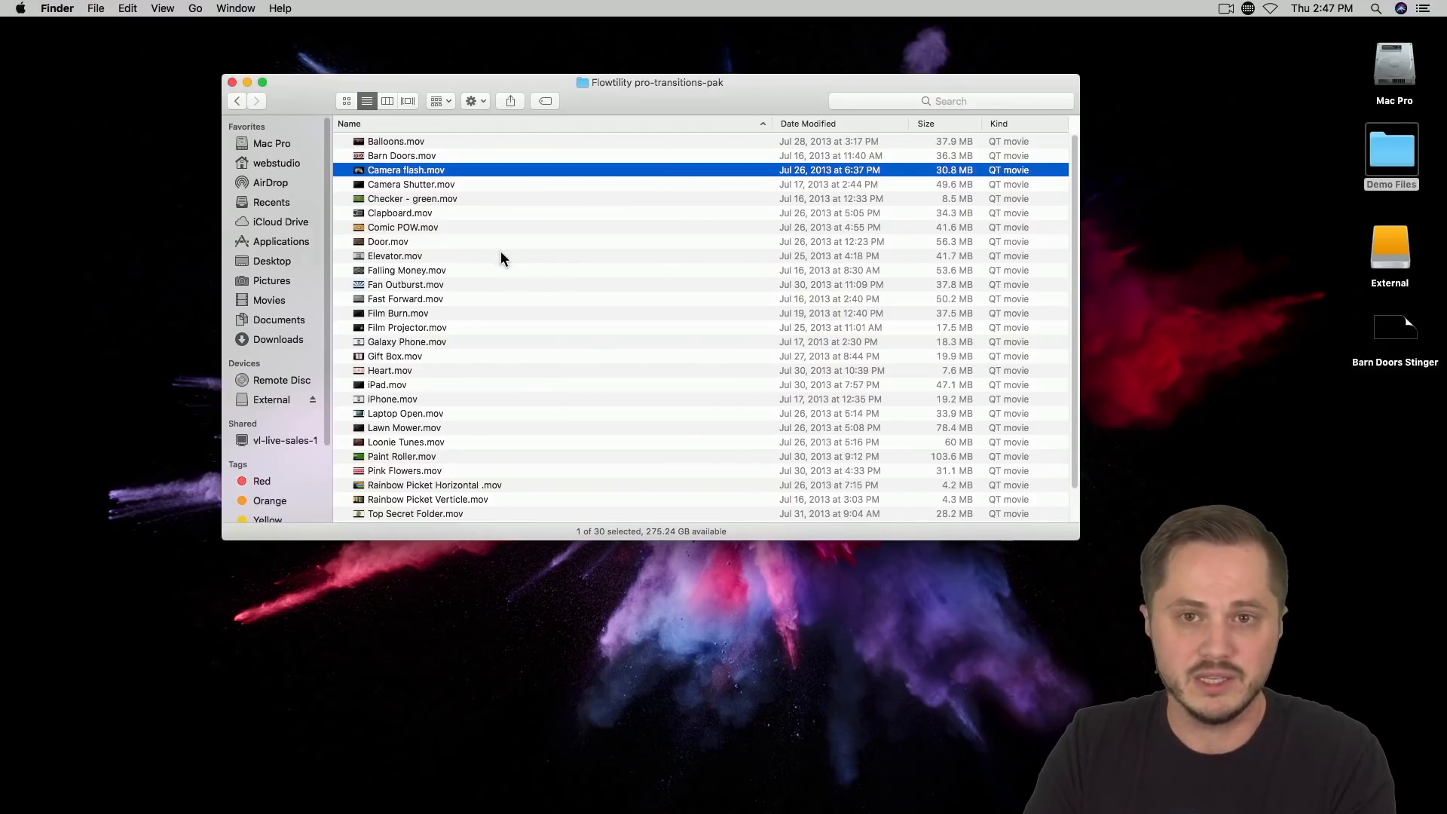
click(410, 198)
key(space)
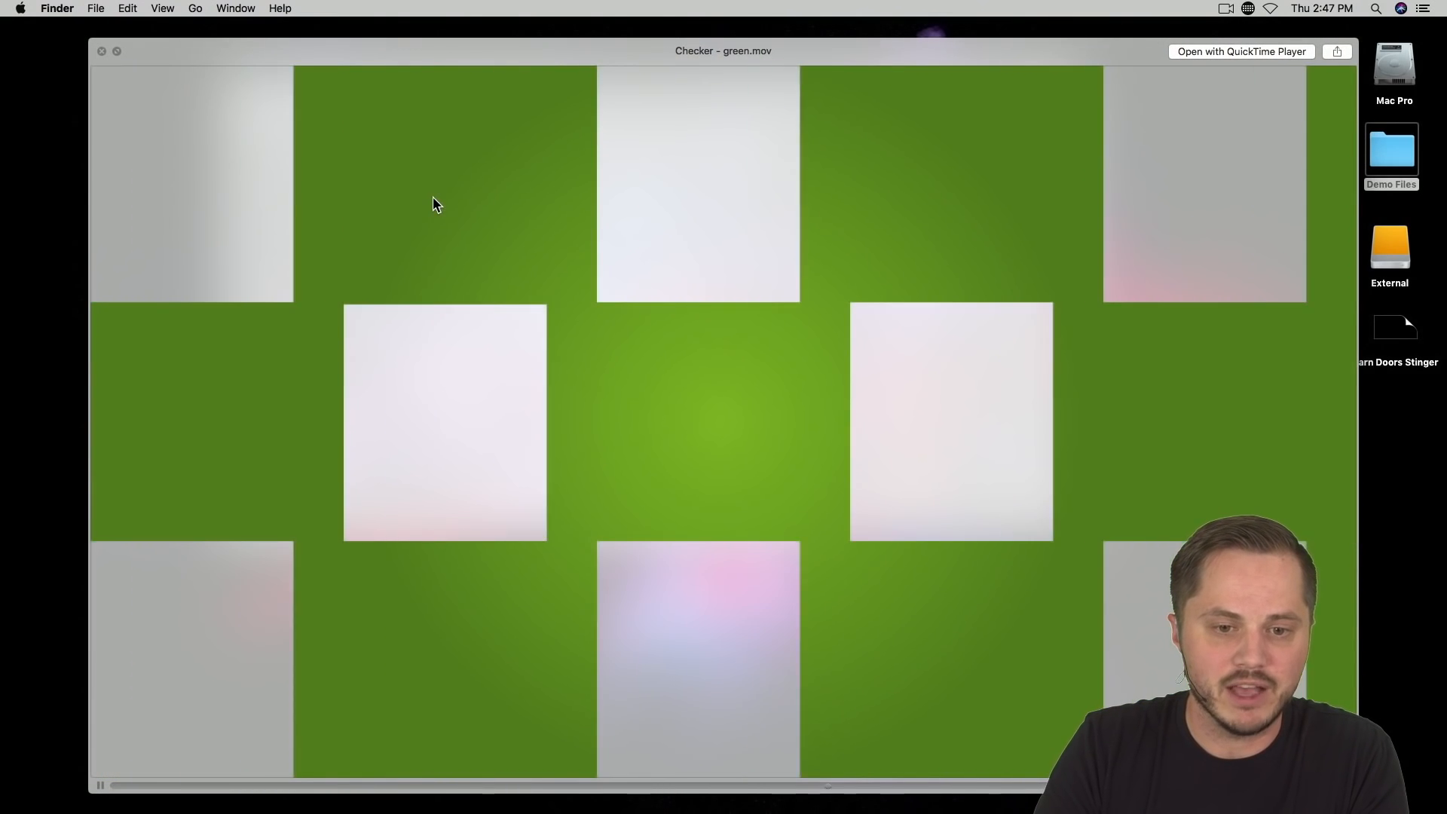
key(Down)
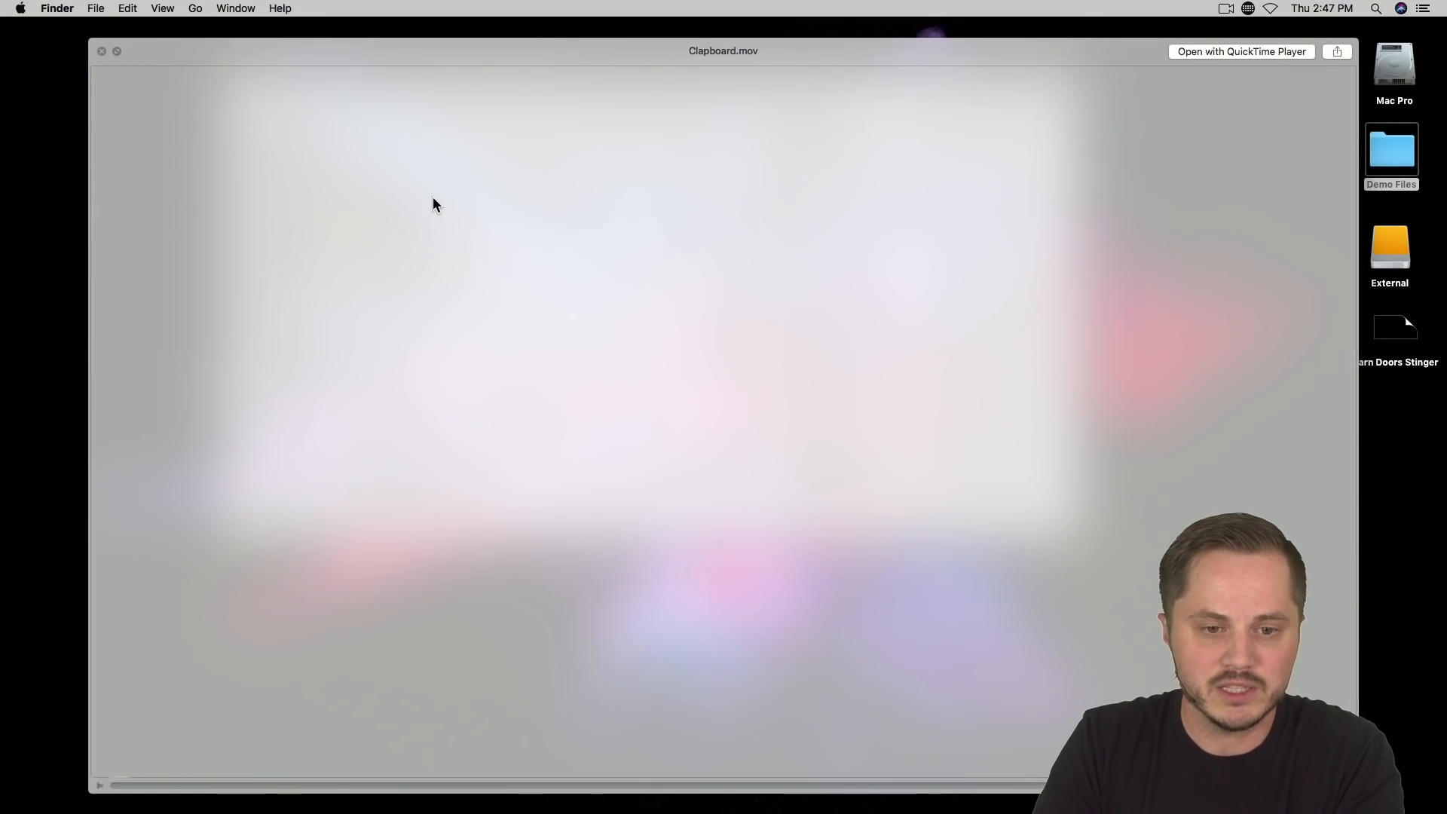
key(Down)
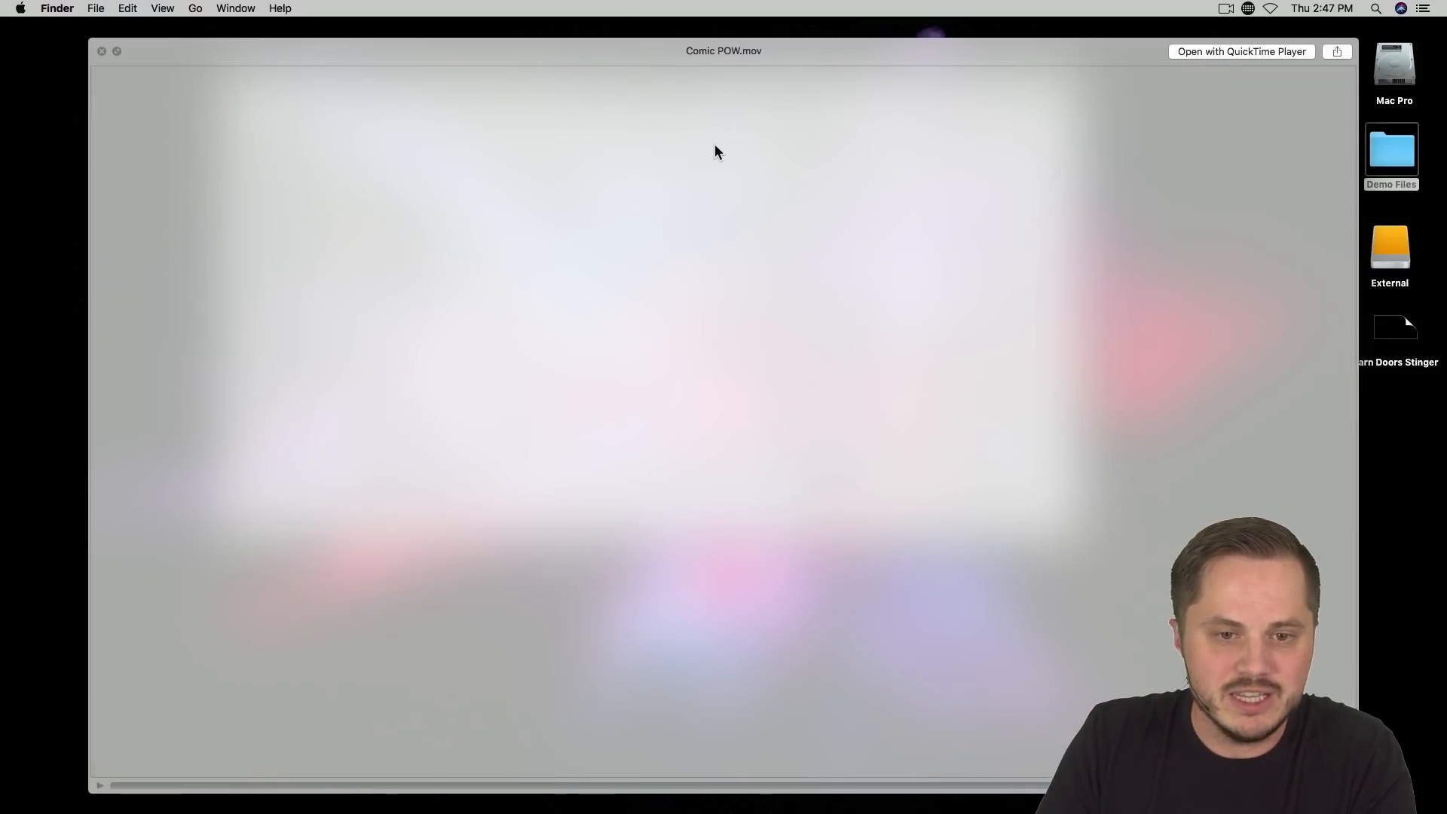
key(space)
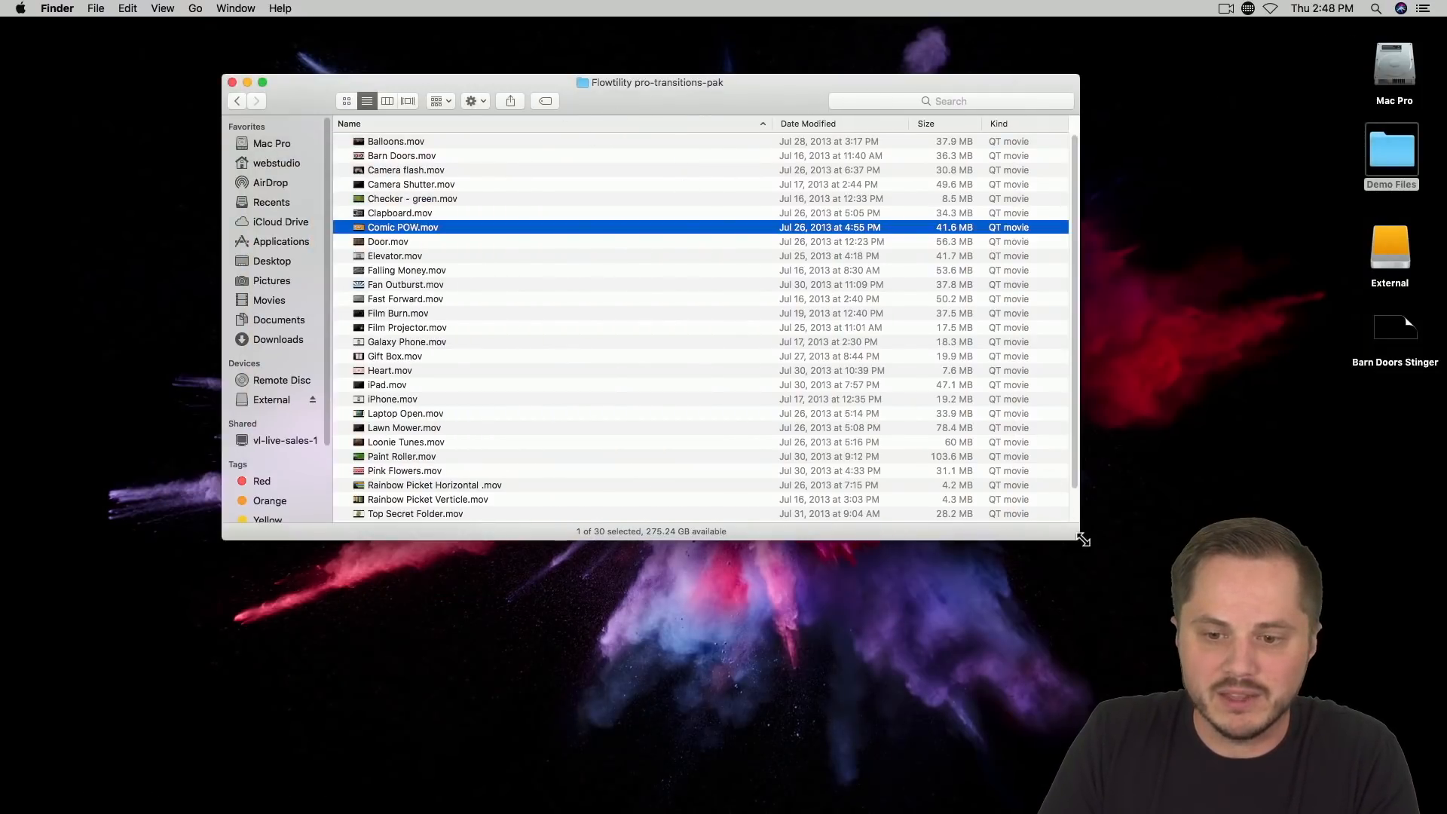
Step: Shrink the Finder window to uncover the desktop, and preview Comic POW.mov and Door.mov against it
drag(1083, 539, 637, 280)
key(space)
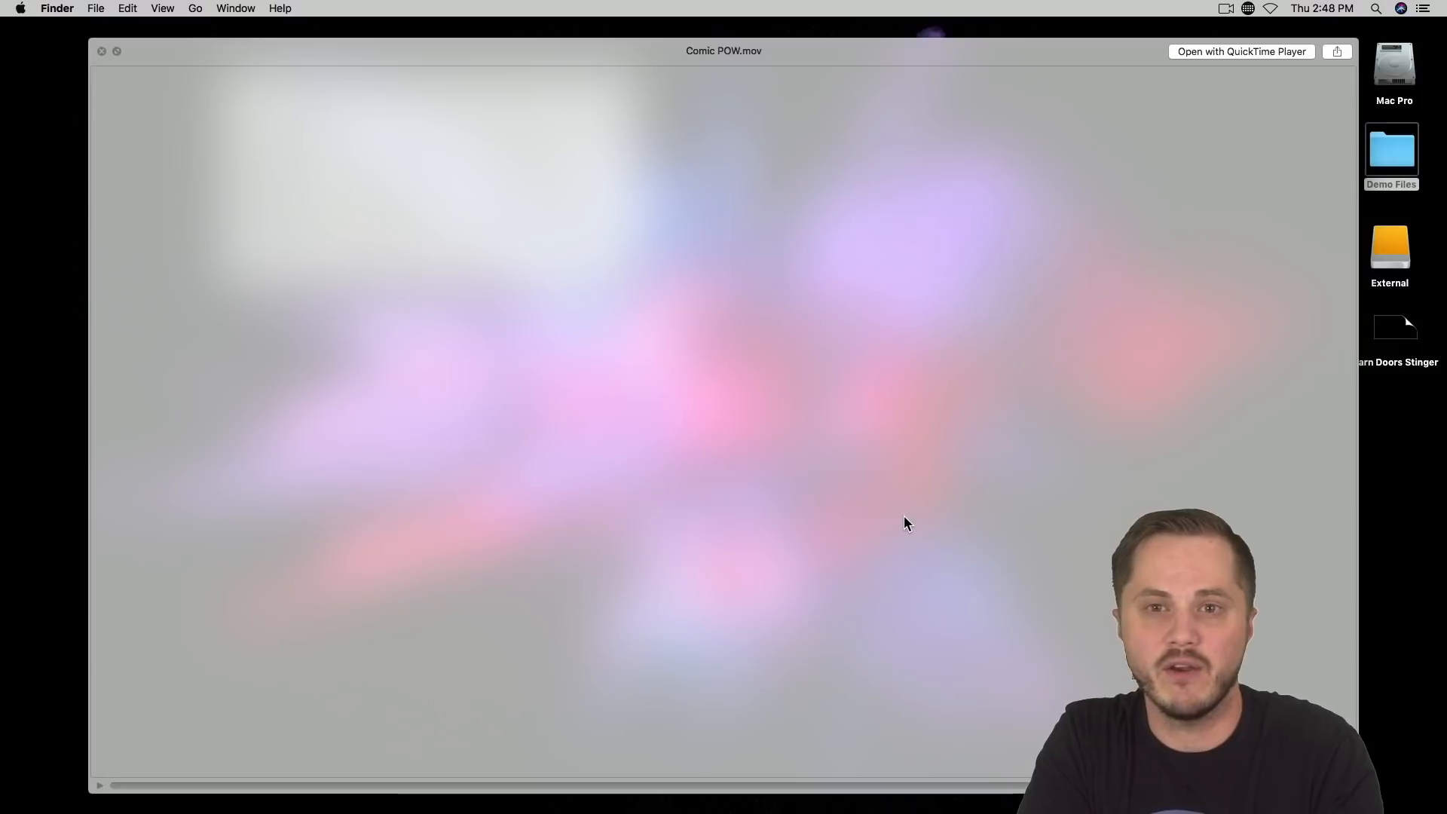
key(Down)
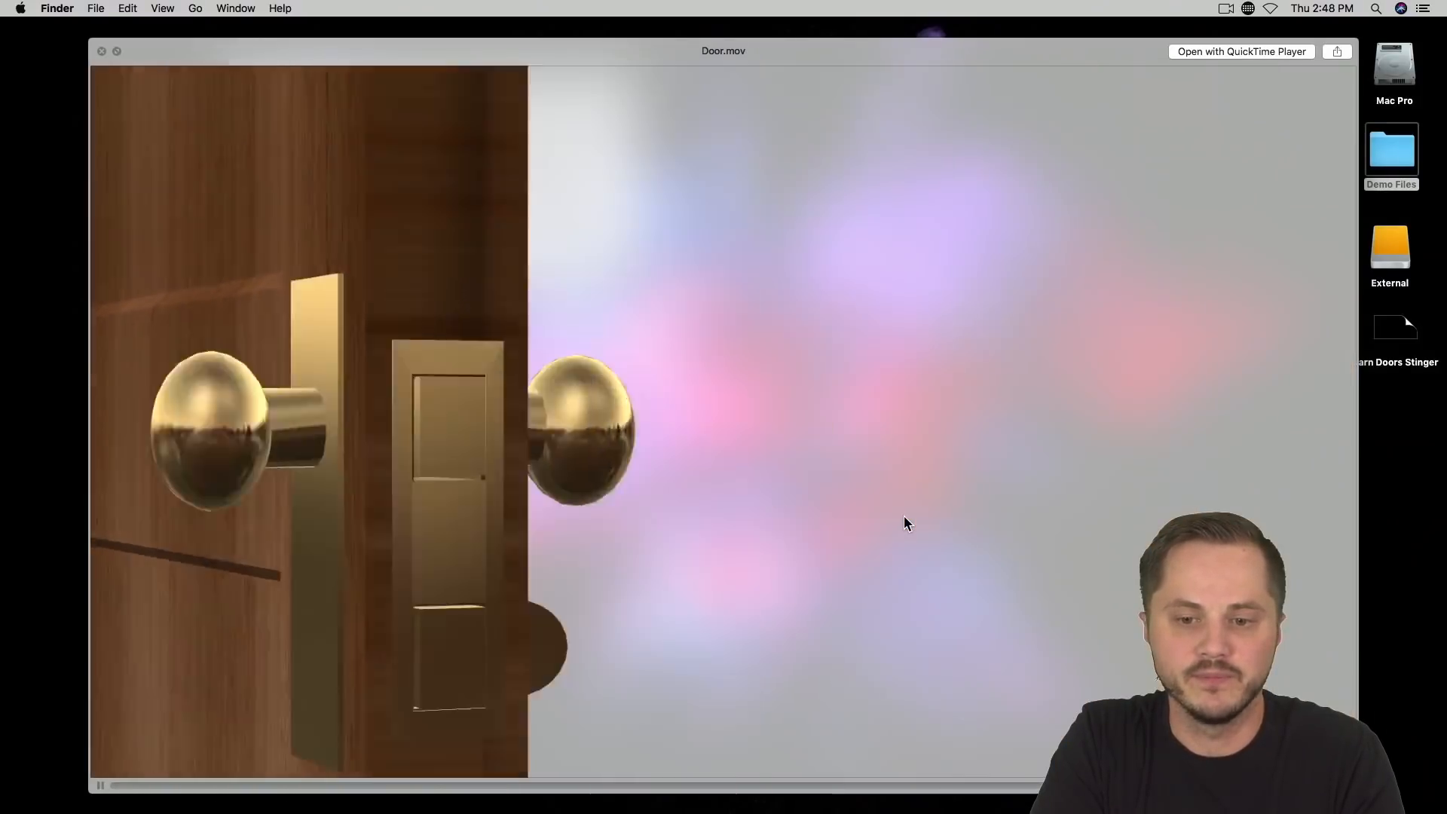
key(space)
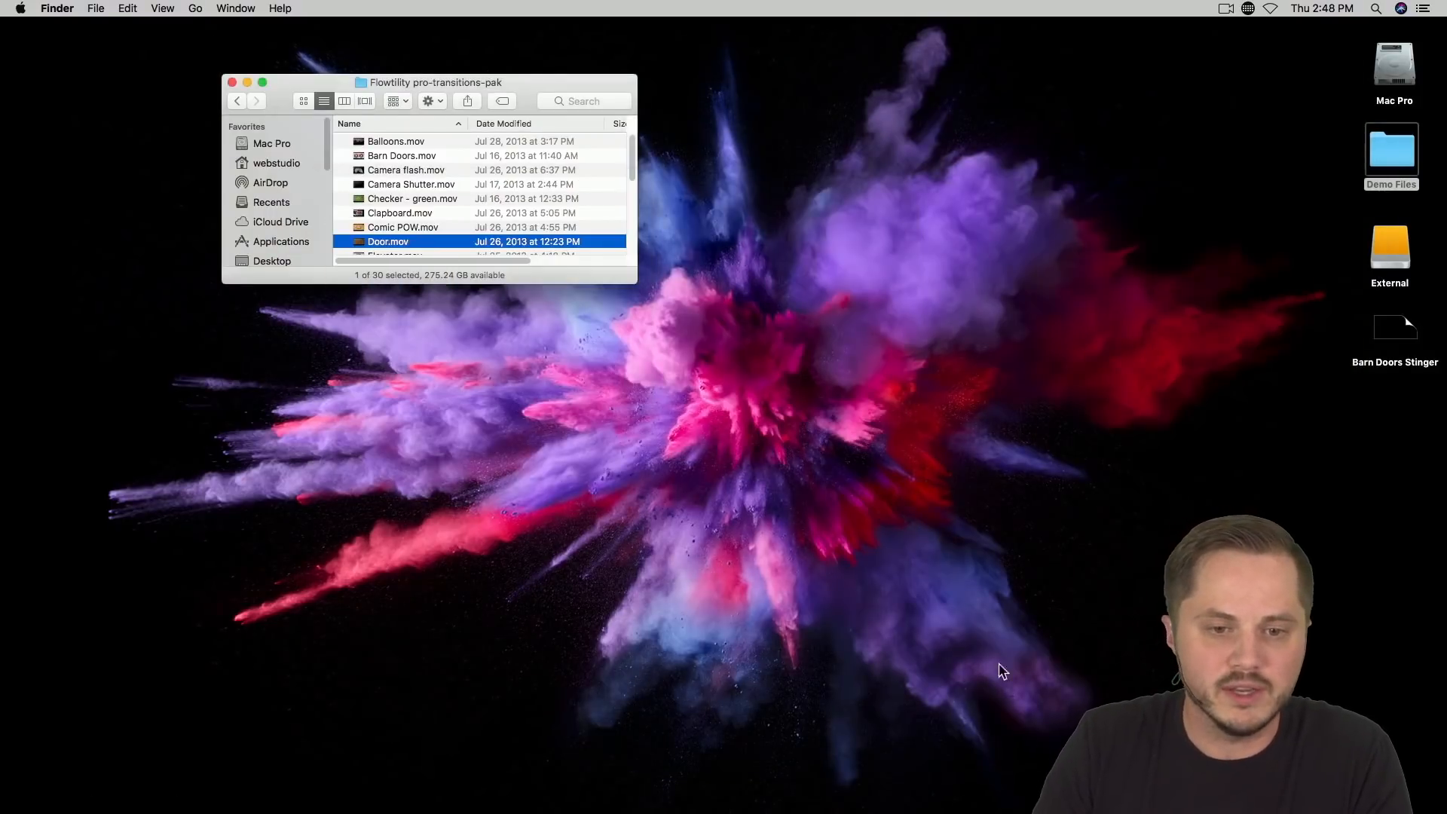
Step: Enlarge the transitions folder window to show most of its files and switch back to Wirecast
drag(634, 279, 1067, 524)
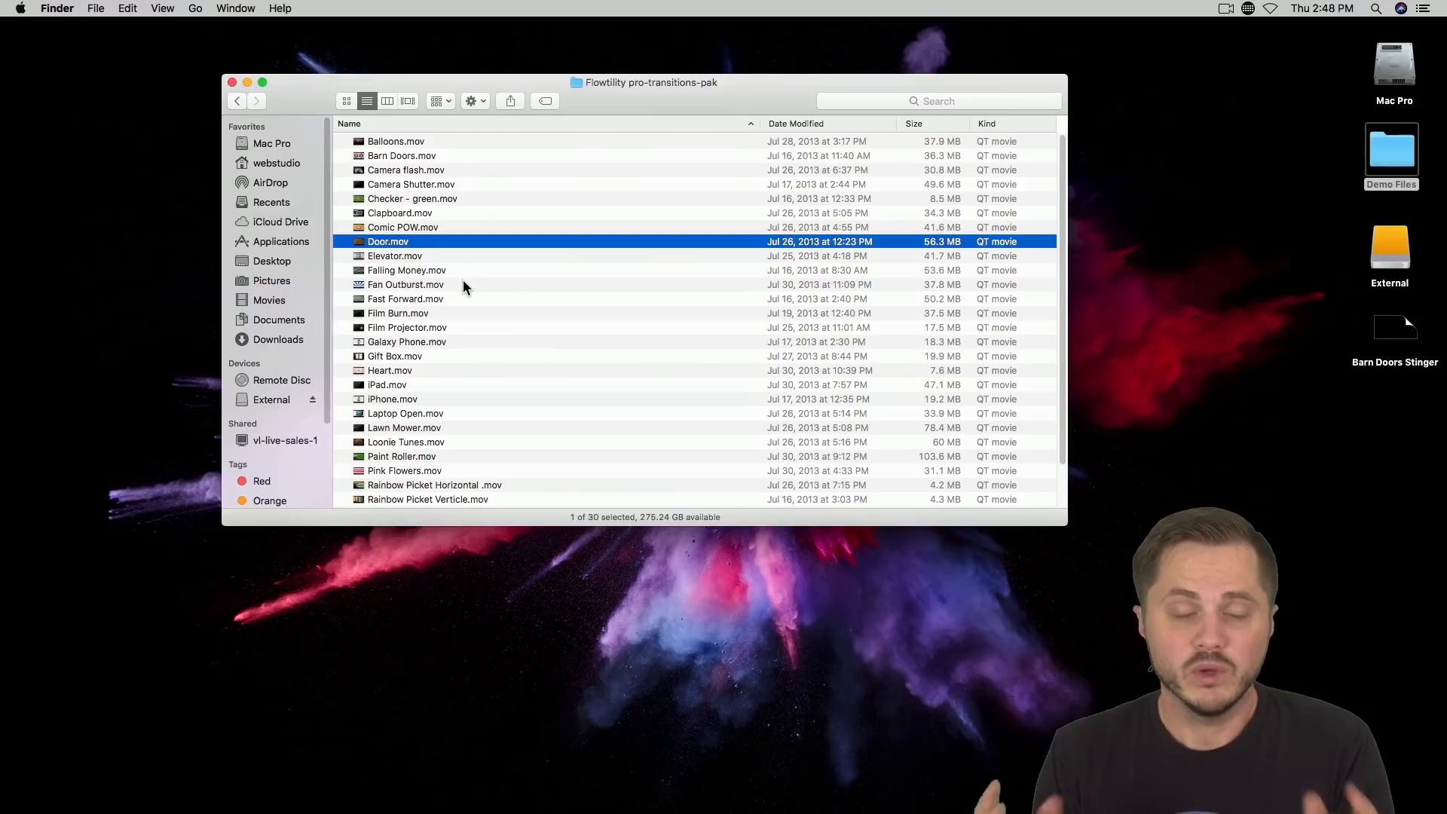
key(super+Tab)
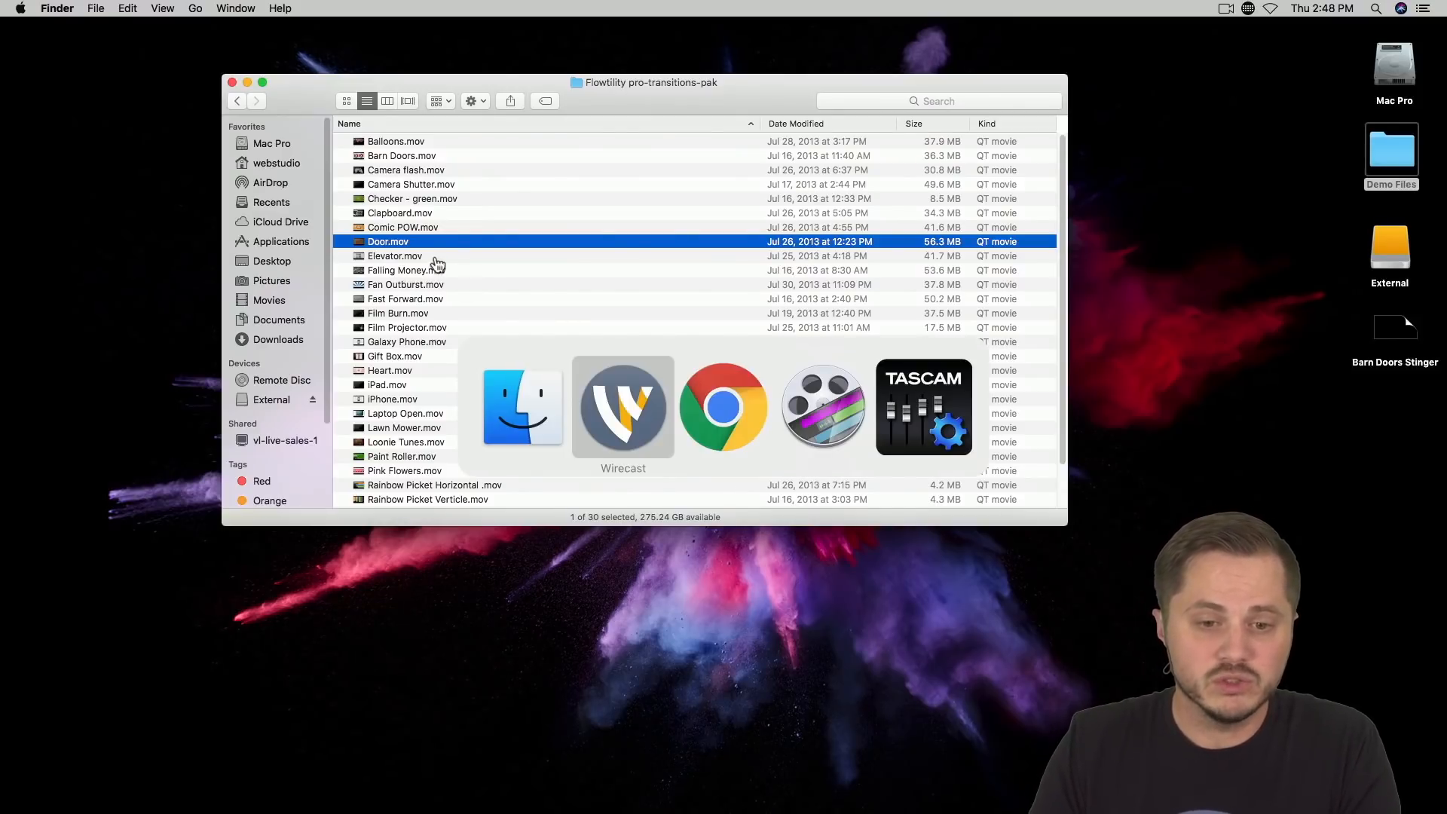
Step: Switch to Wirecast, restore the minimized Wirecast Demo document and open the stinger transition manager
click(627, 428)
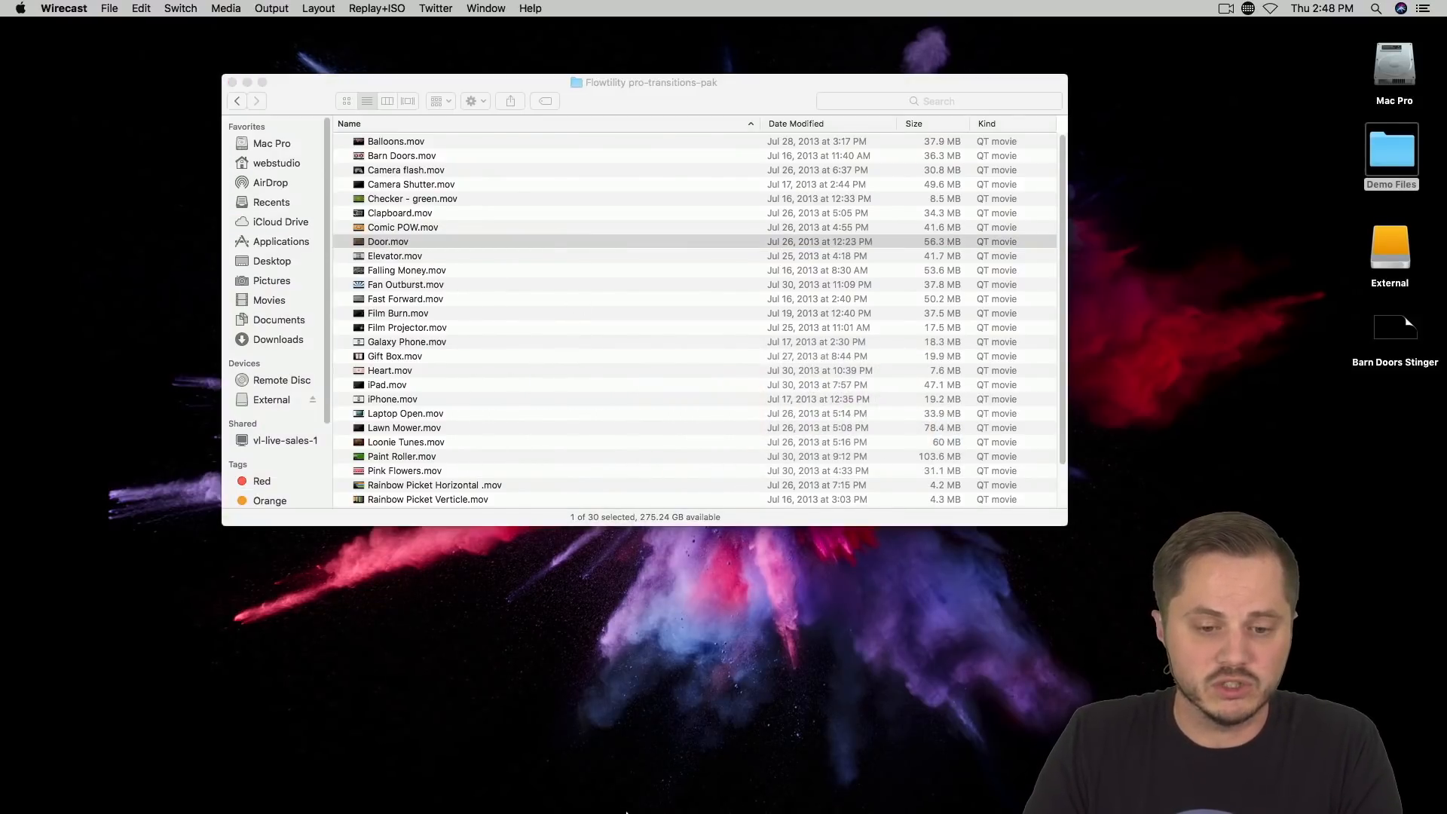
click(965, 799)
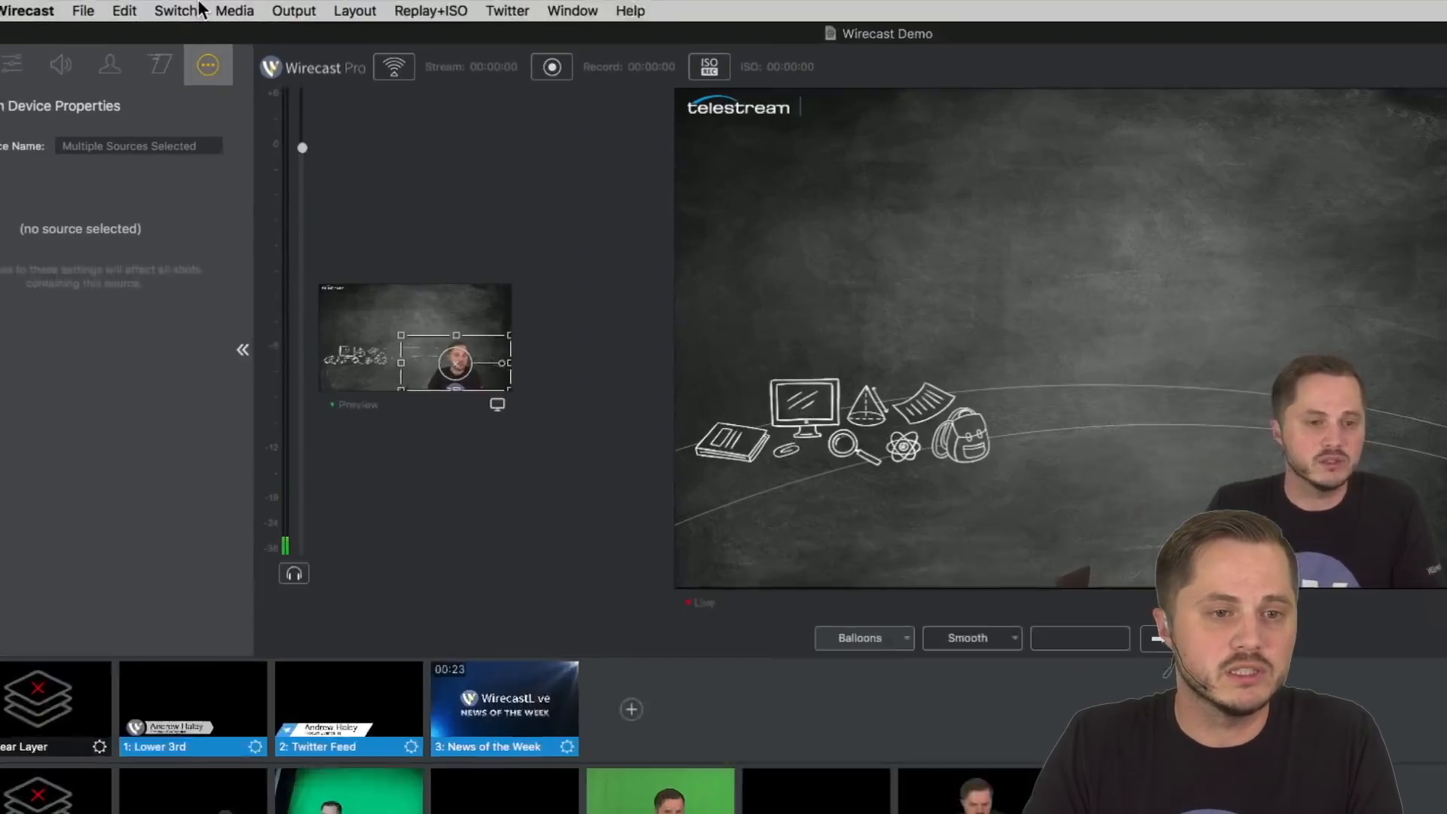
click(175, 13)
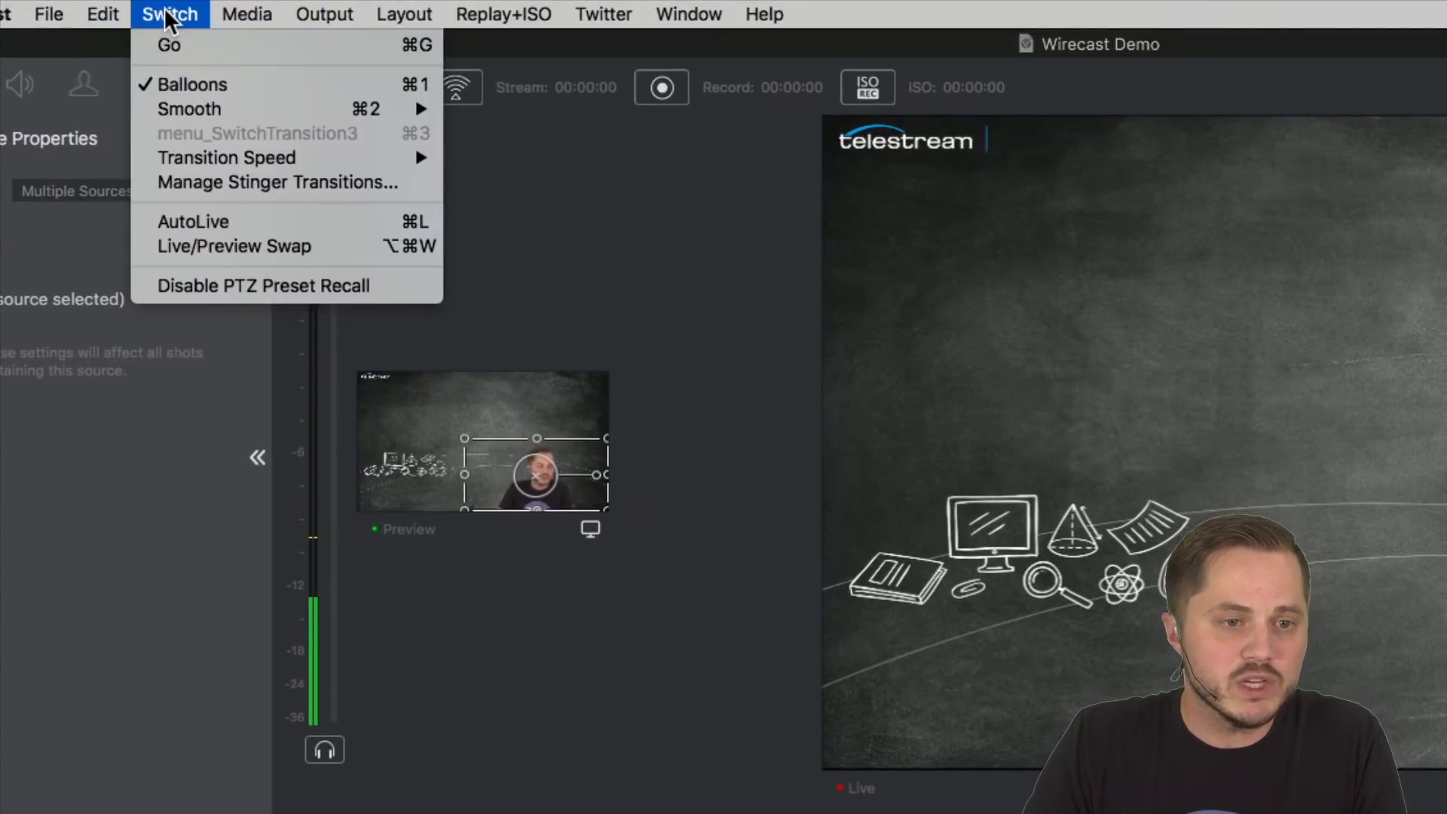
mouse_move(224, 170)
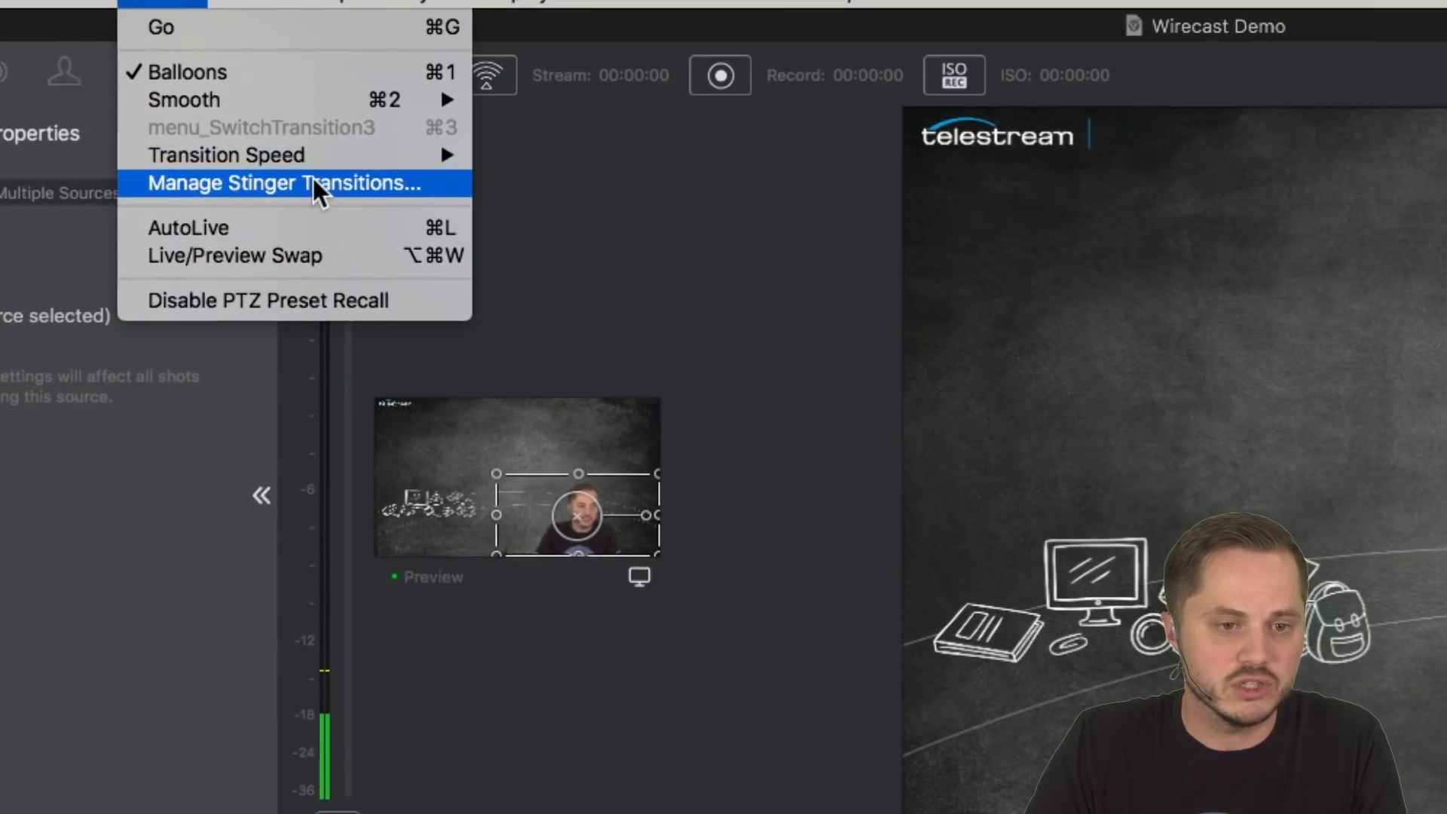
click(298, 183)
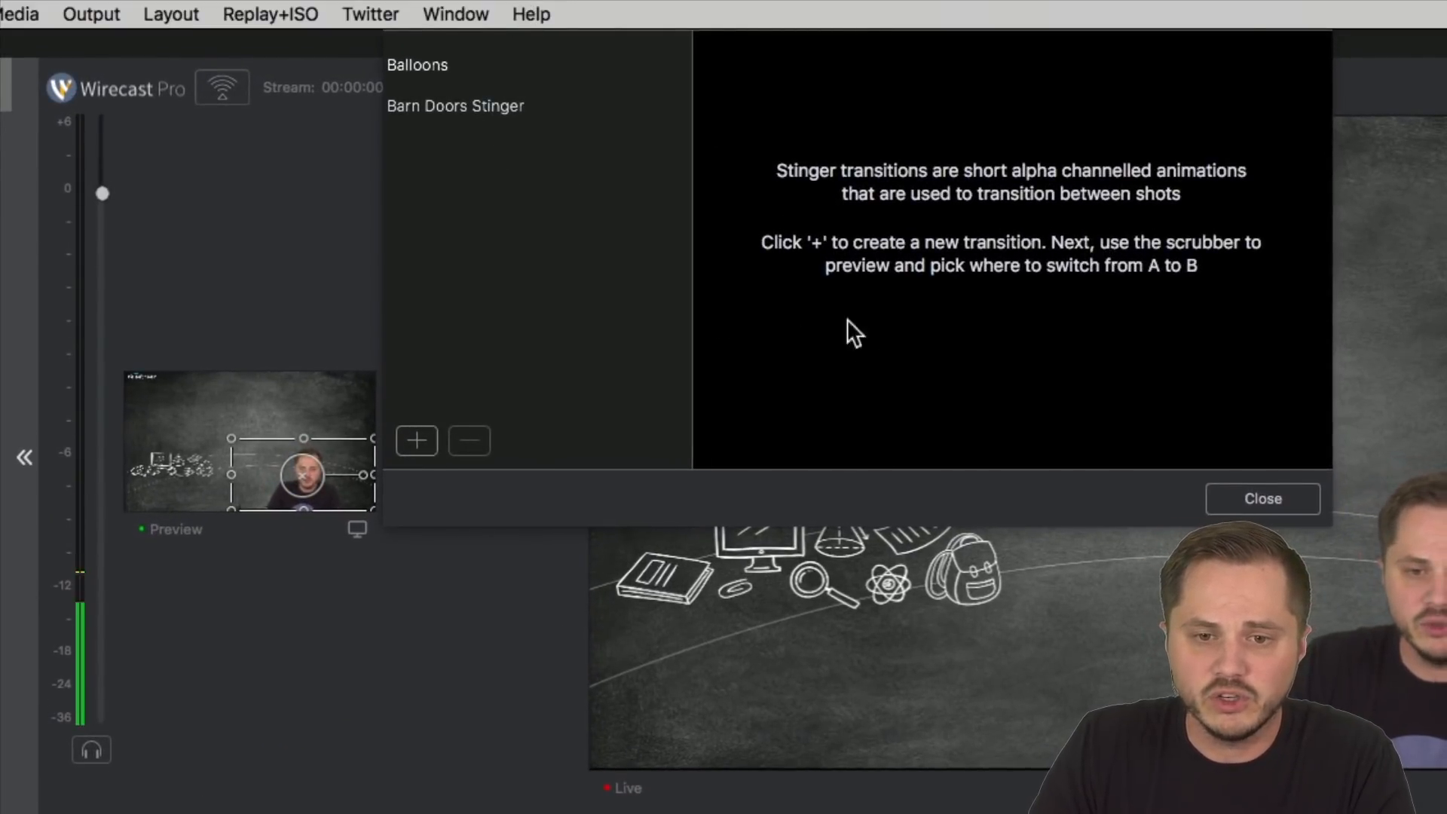
Step: Add a new stinger transition from Comic POW.mov in the Flowtility pro-transitions-pak folder
click(415, 441)
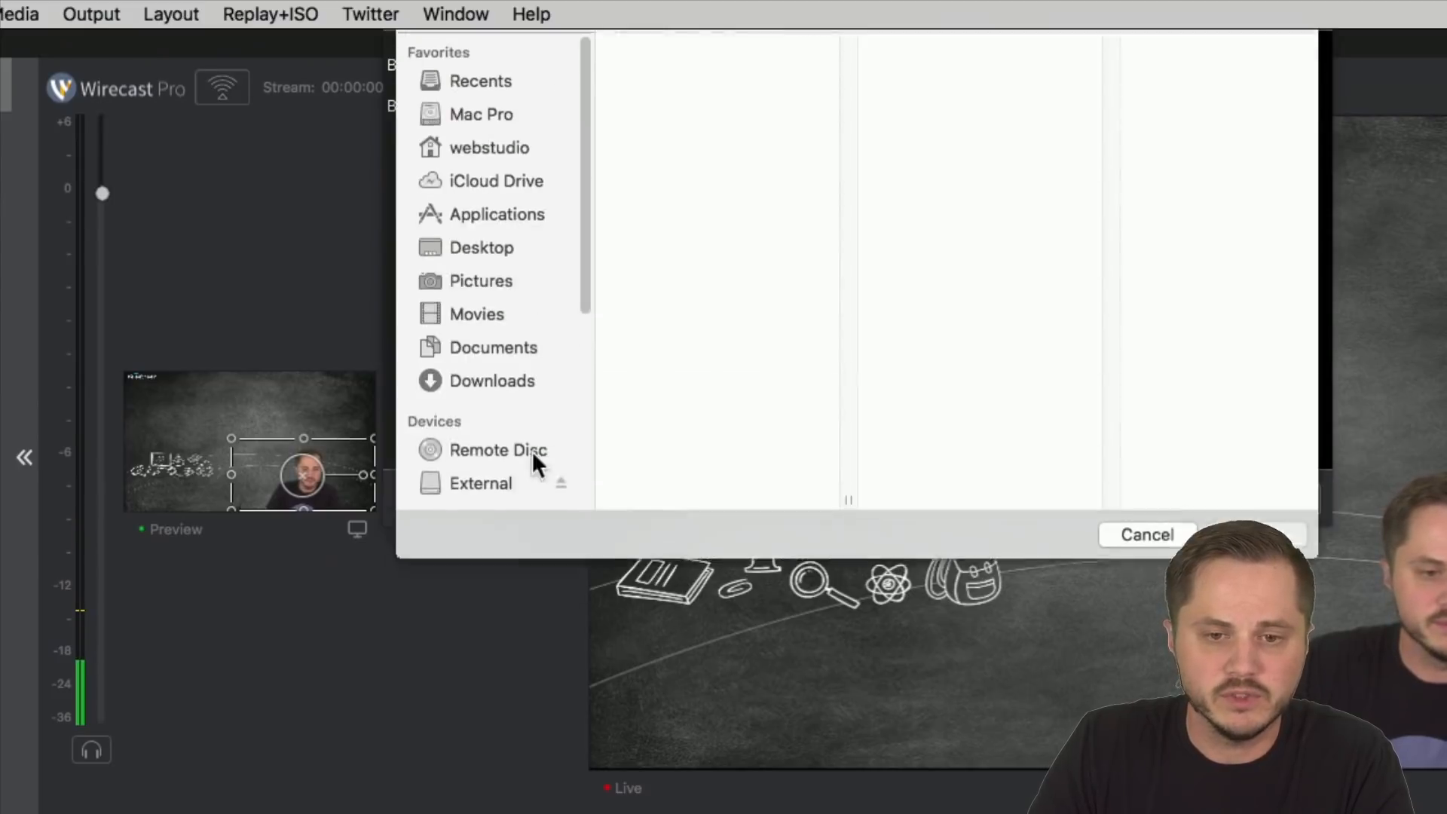
click(682, 115)
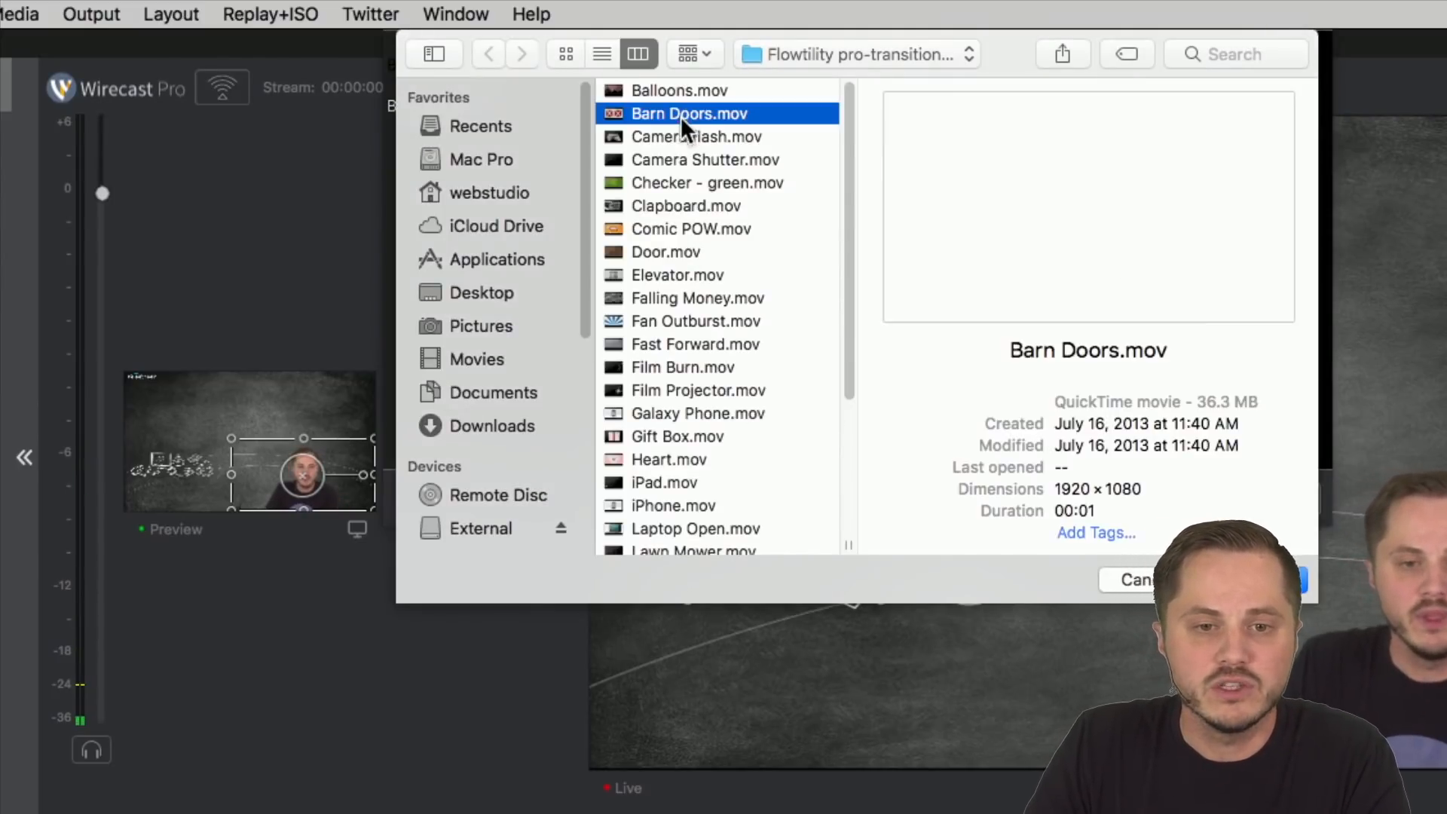
click(667, 228)
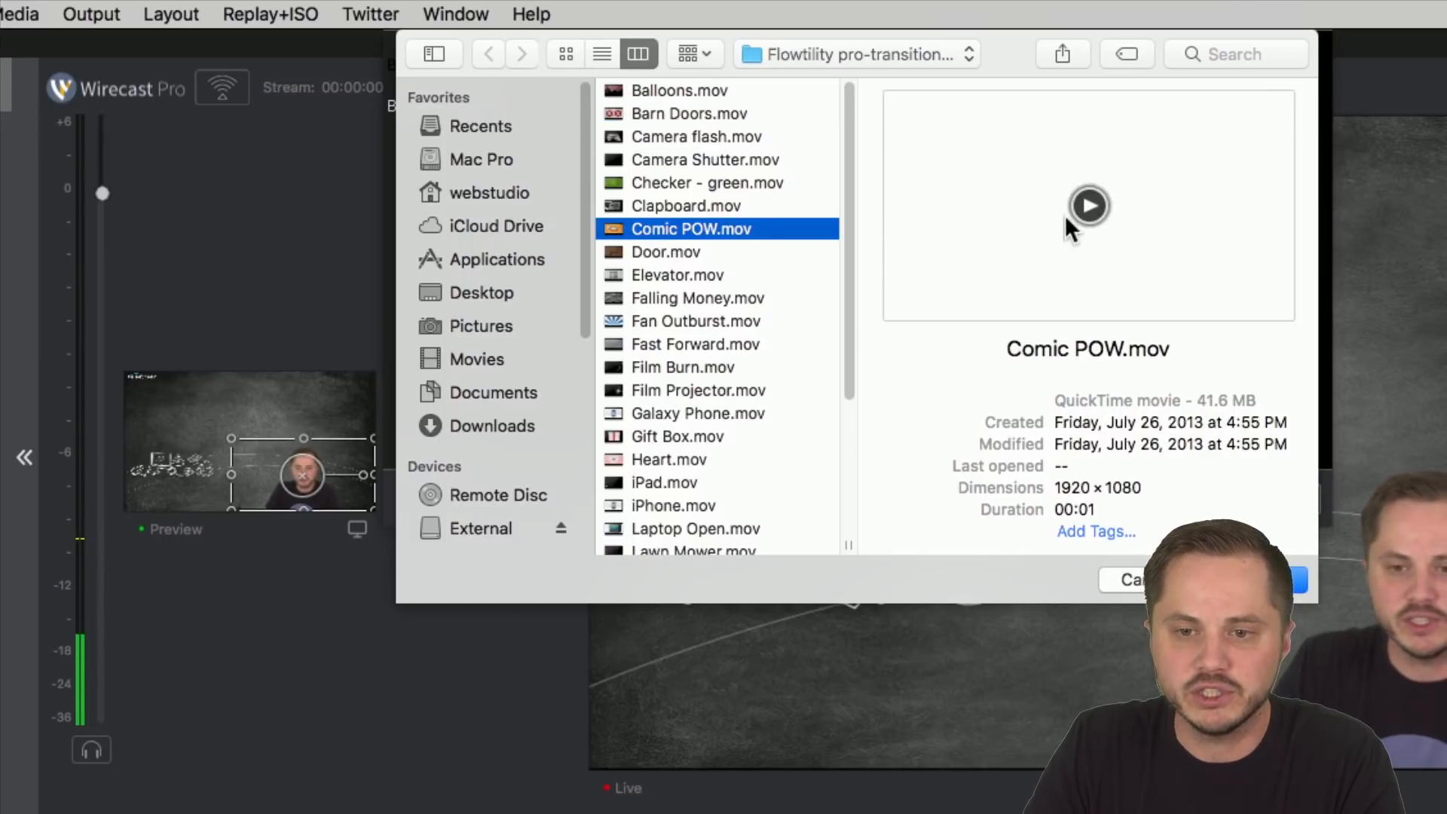
click(1082, 205)
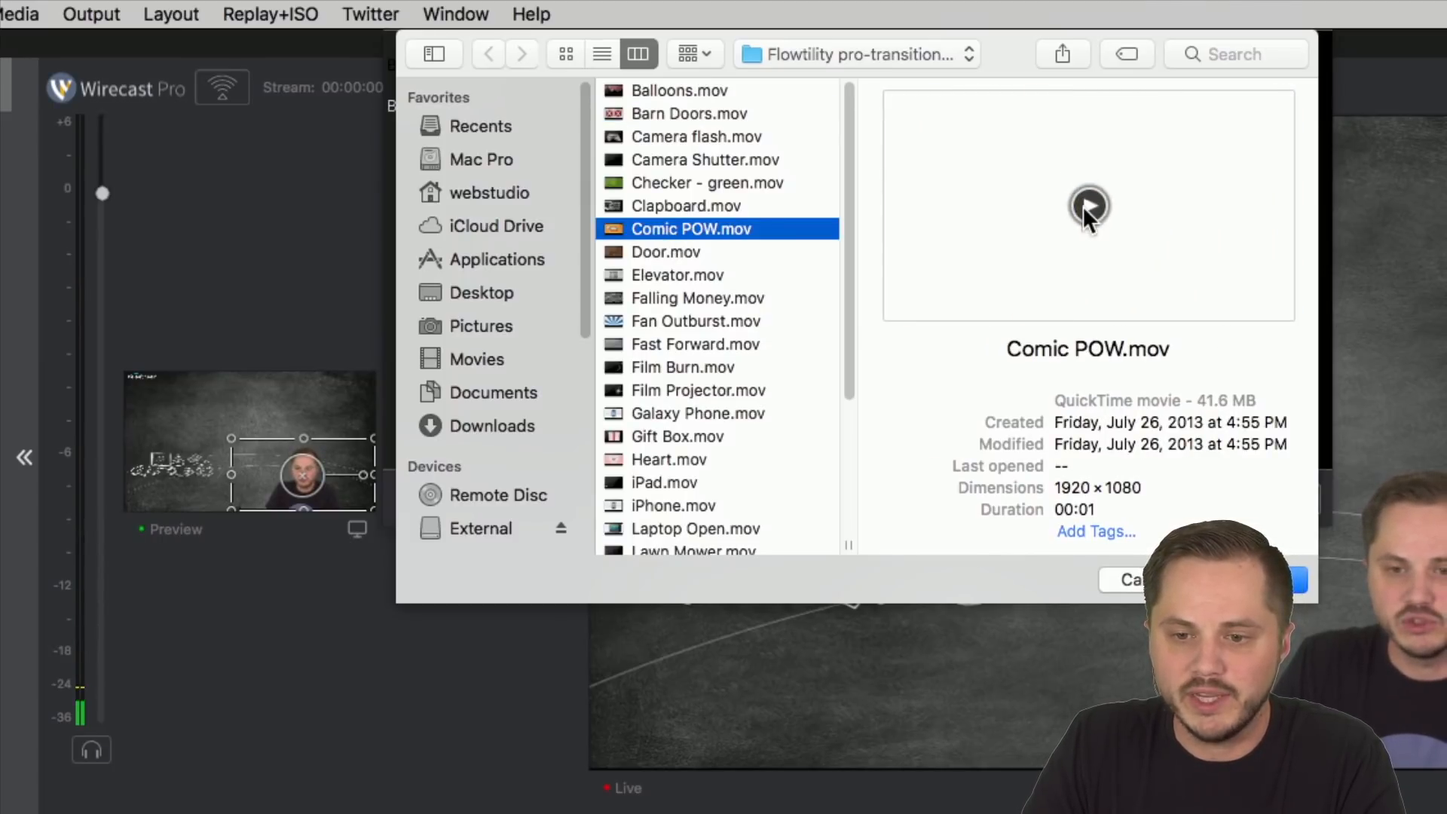
click(1257, 580)
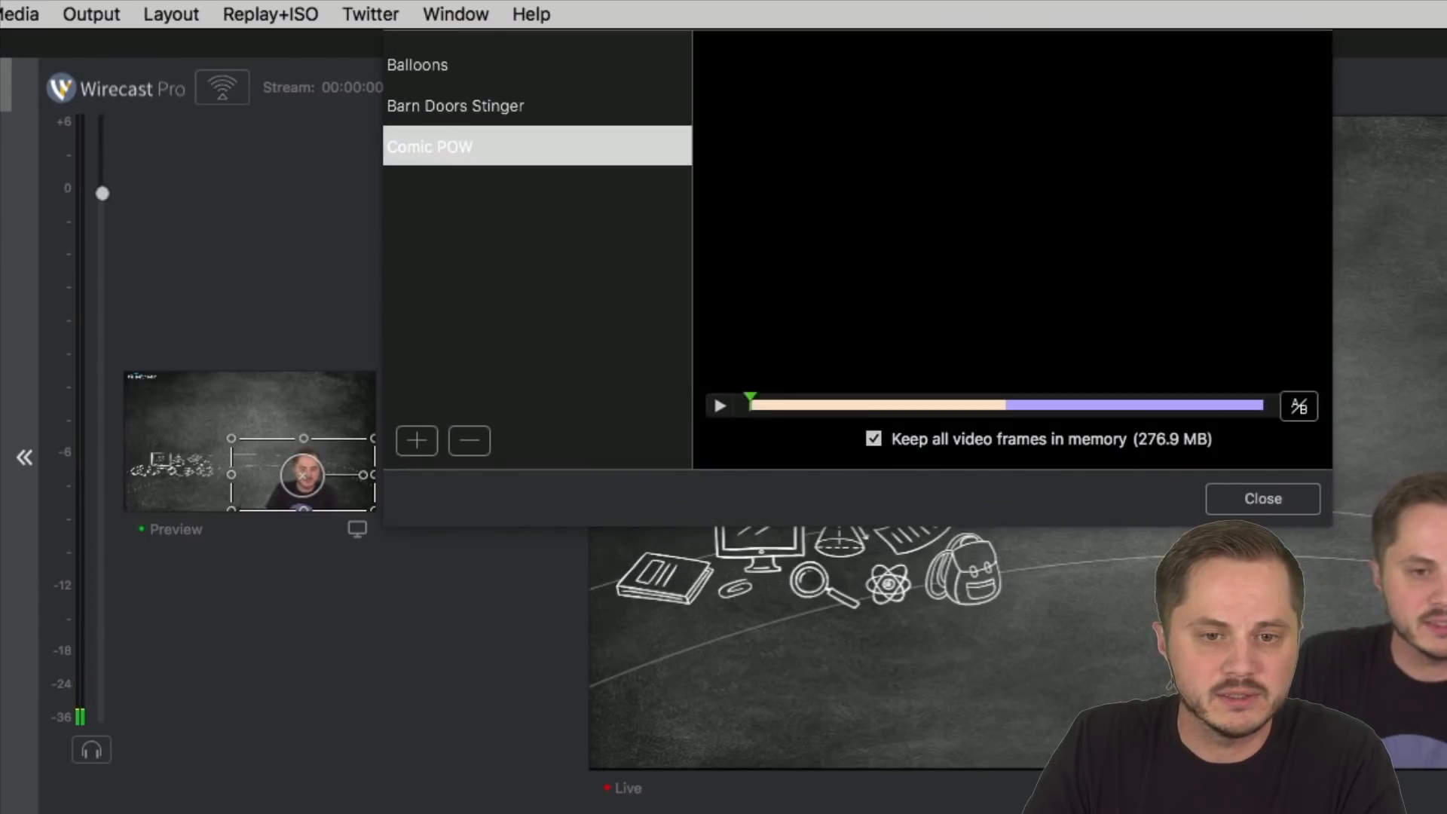
Step: Scrub the Comic POW stinger preview from its start to near the end, and reposition the document window
click(455, 146)
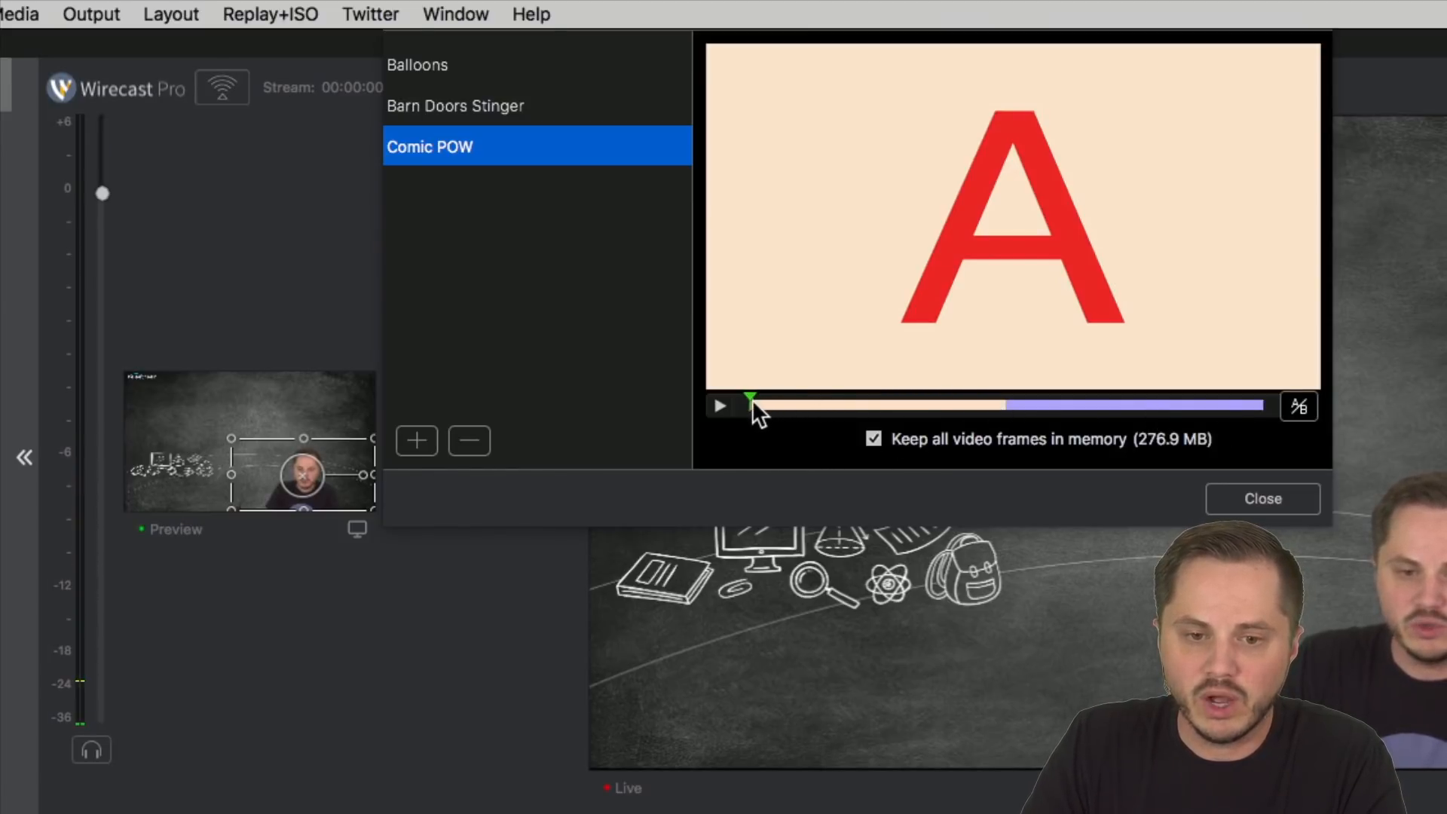
drag(751, 397, 1242, 404)
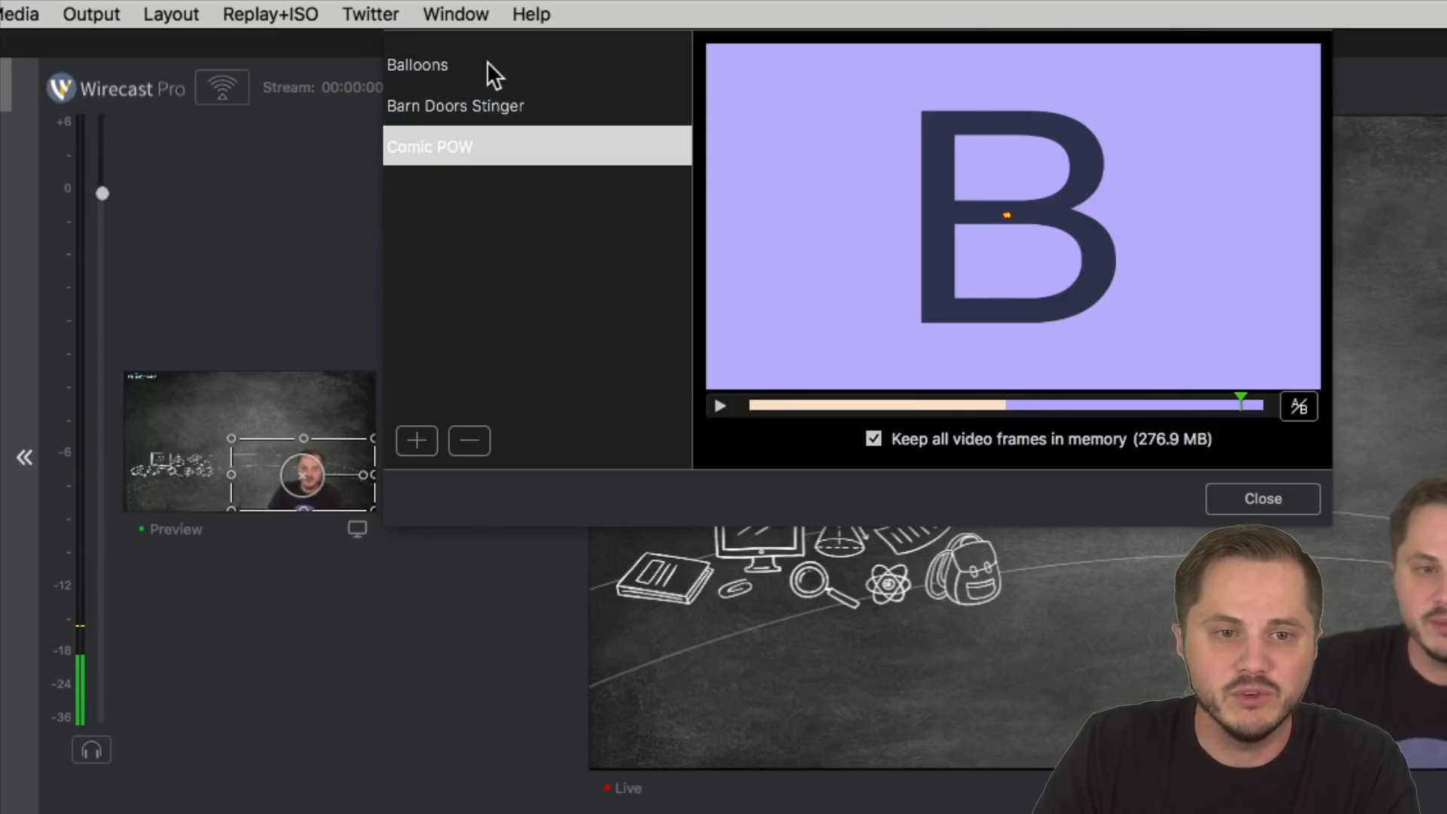
drag(301, 35, 483, 30)
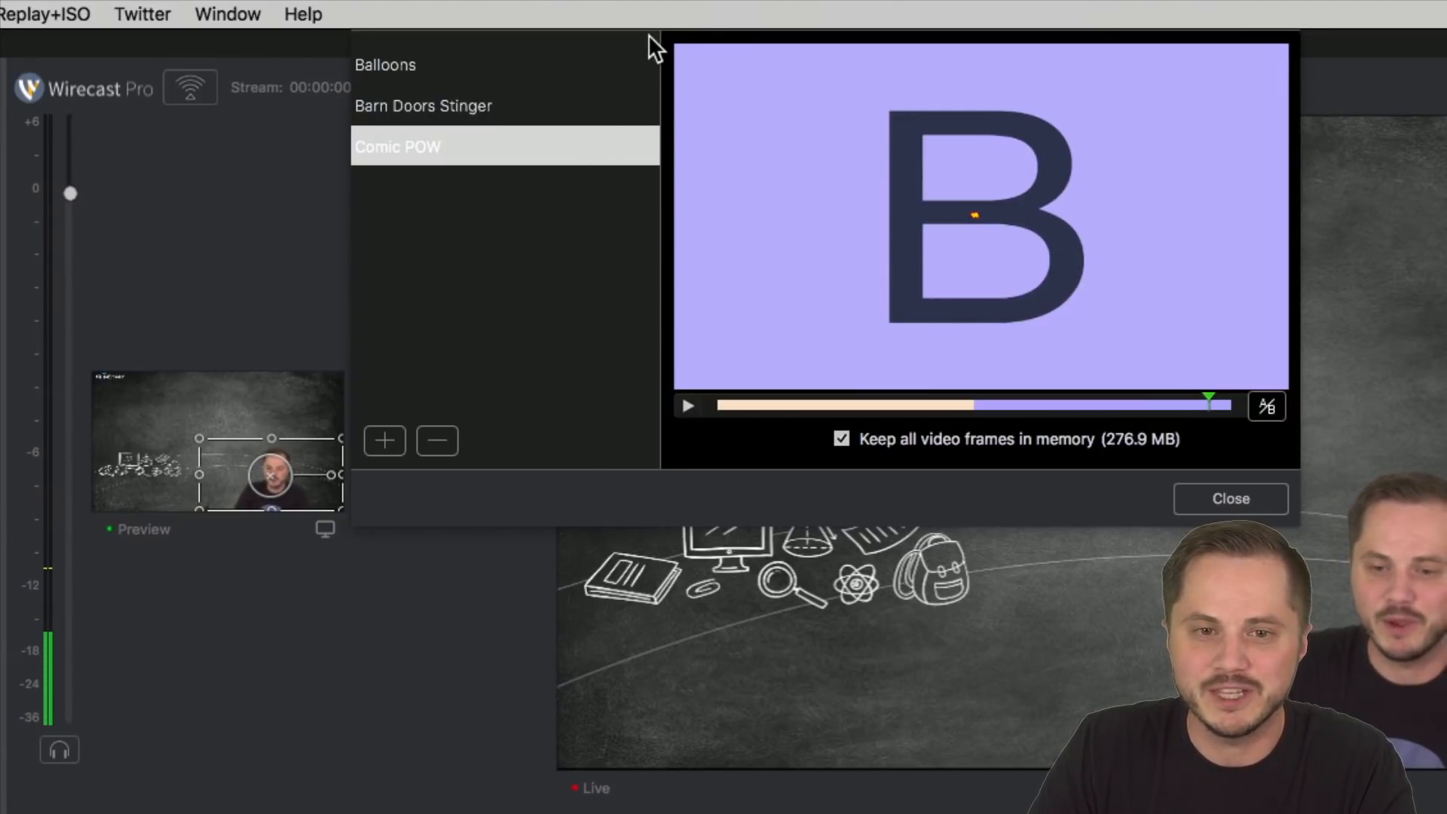
drag(272, 32, 202, 34)
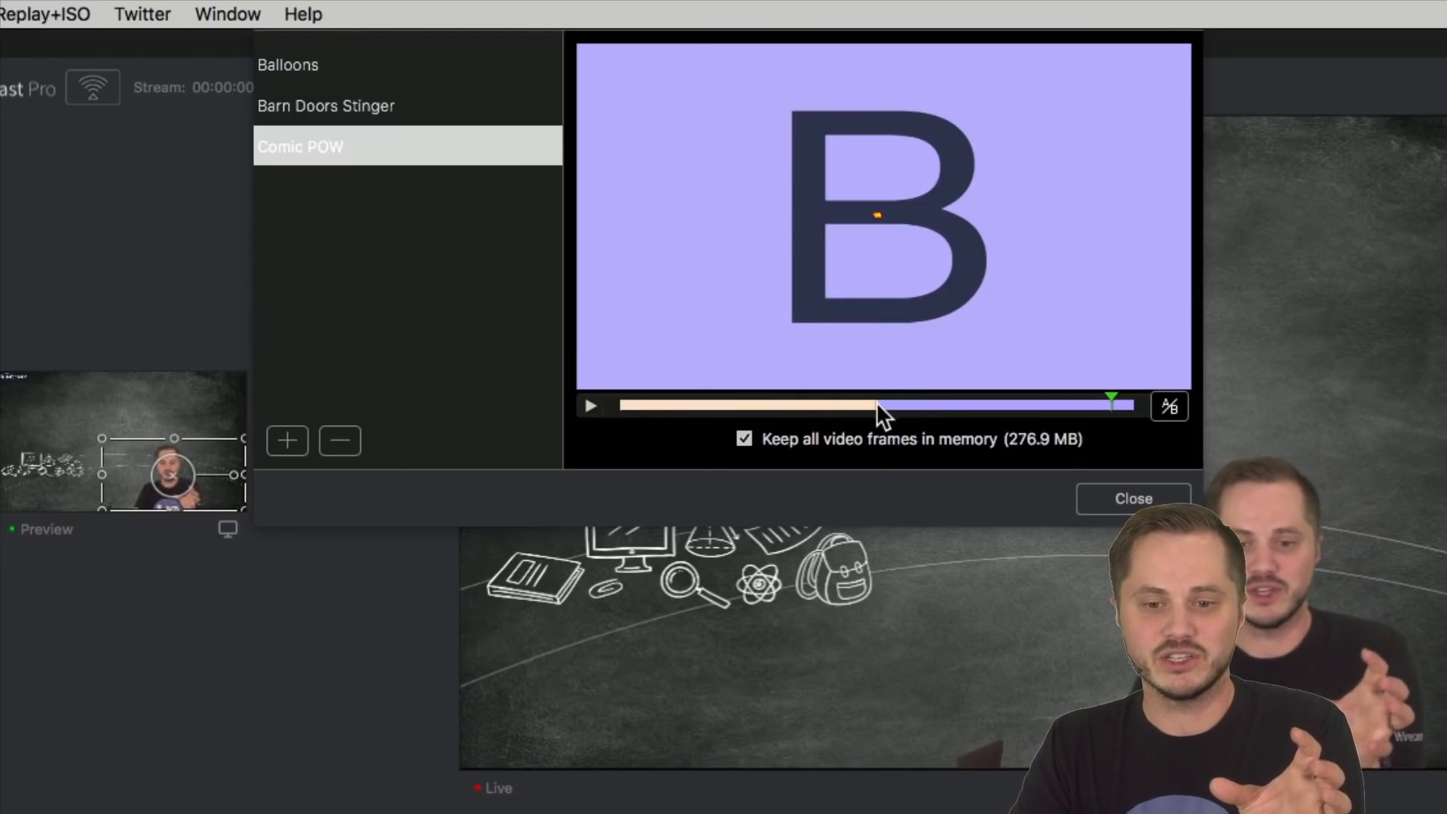
Step: Set the Comic POW A-to-B switch point slightly past the clip's middle, where the POW graphic fills the whole frame
mouse_move(1113, 397)
mouse_down()
mouse_move(653, 401)
mouse_move(1066, 403)
mouse_move(761, 410)
mouse_move(830, 405)
mouse_up()
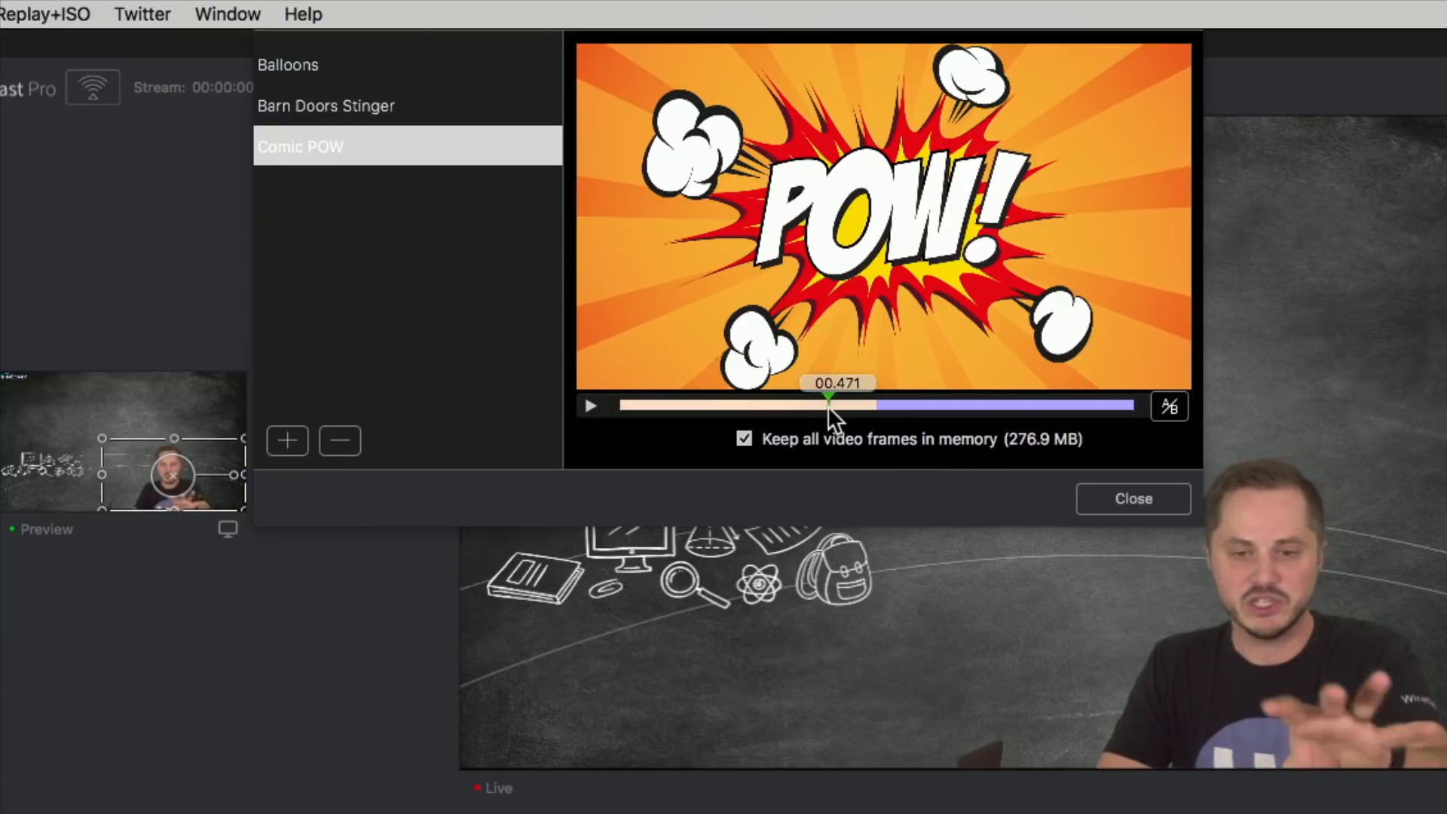
mouse_move(826, 406)
mouse_down()
mouse_move(939, 407)
mouse_move(858, 400)
mouse_up()
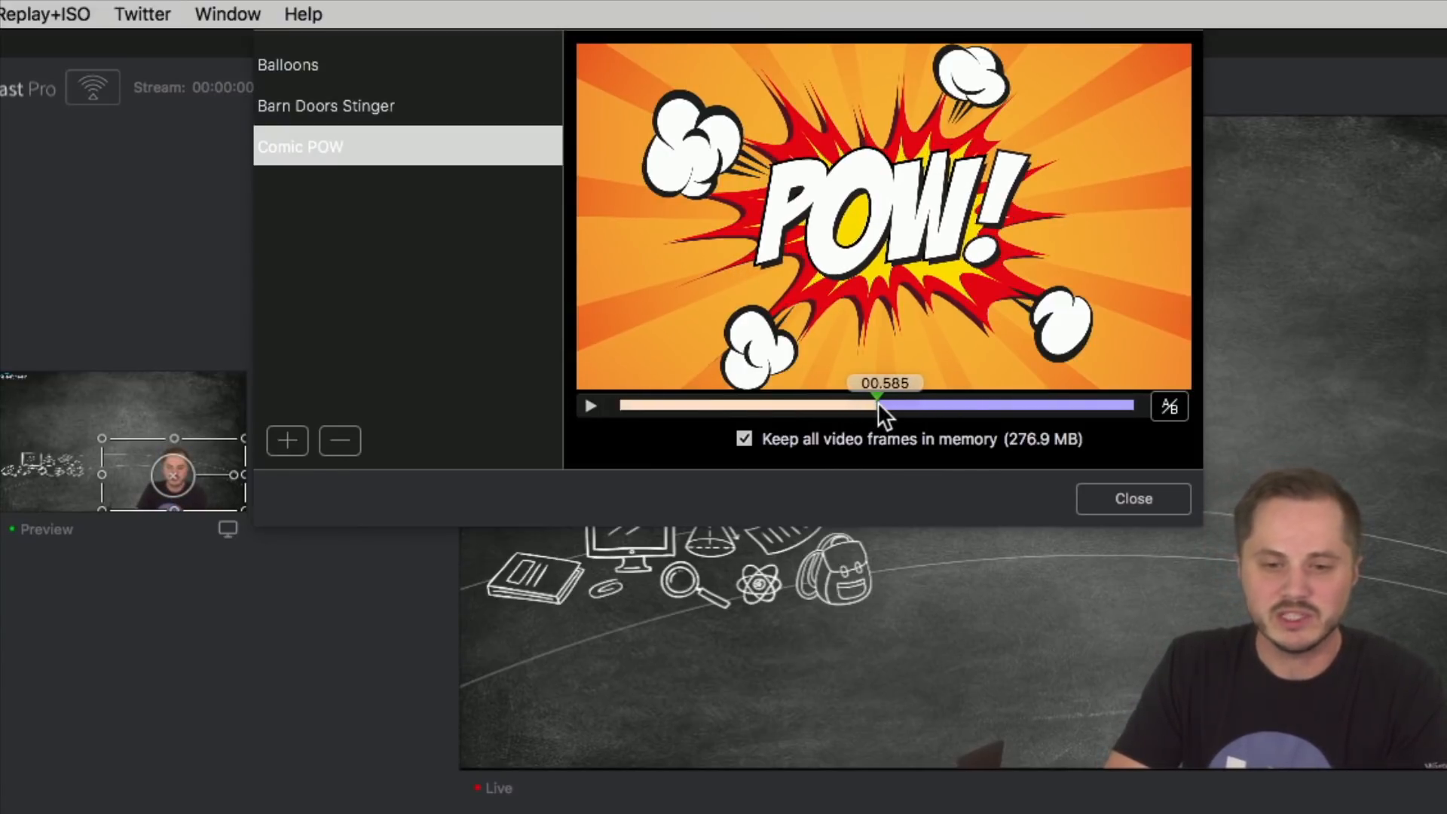
mouse_move(877, 401)
mouse_down()
mouse_move(903, 398)
mouse_move(818, 400)
mouse_move(889, 398)
mouse_up()
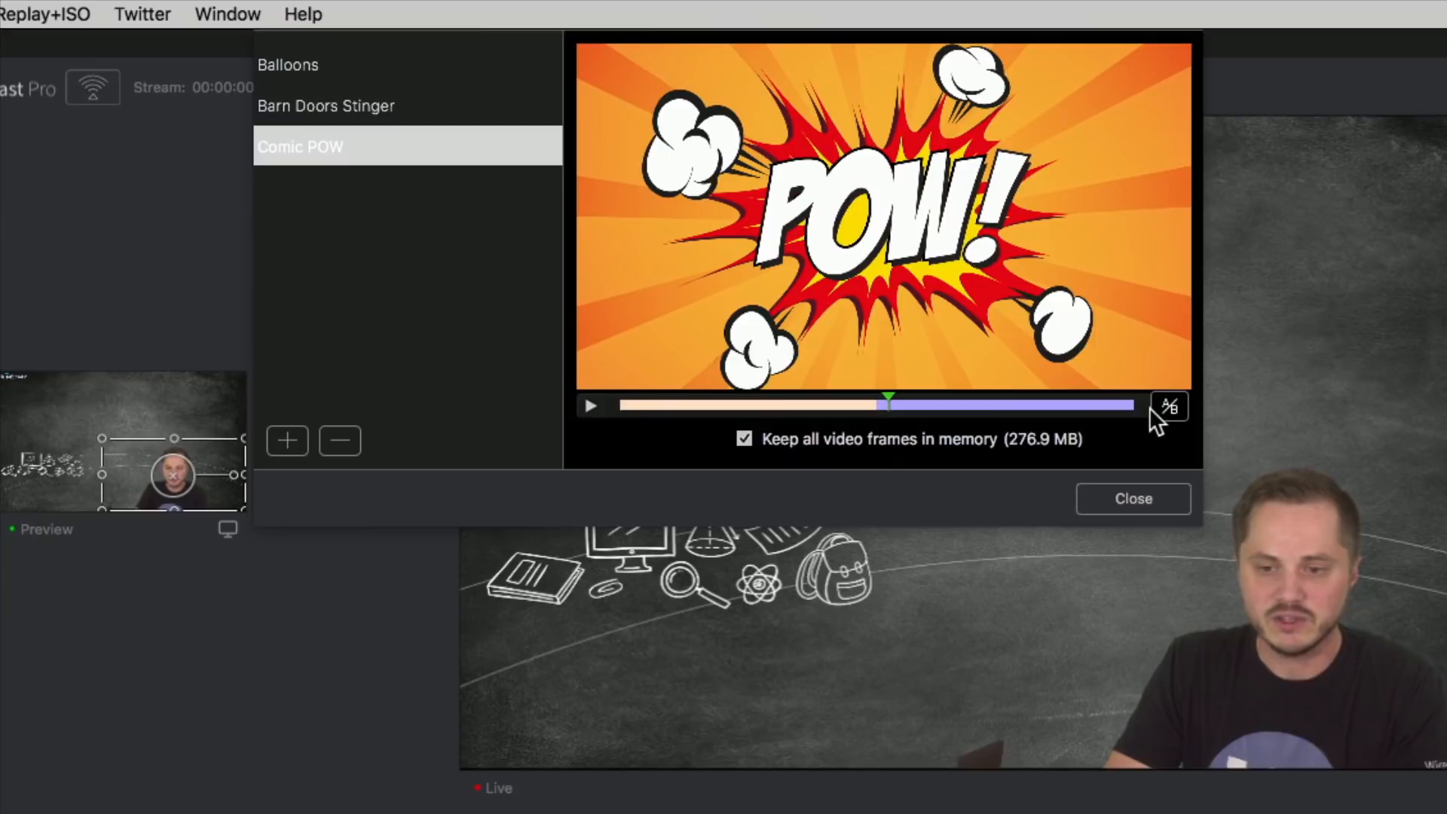
click(1169, 409)
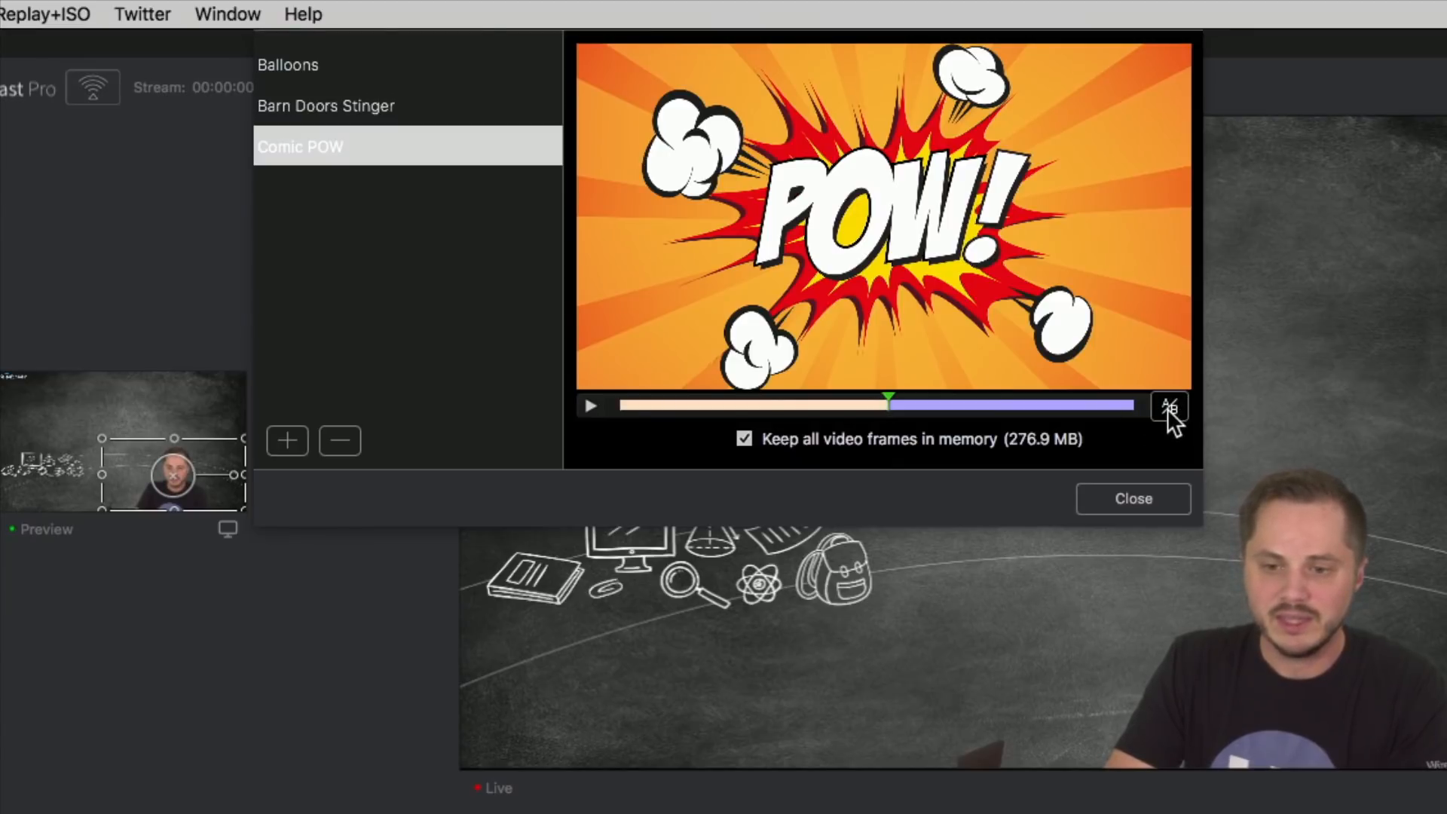
Step: Try the Comic POW A-to-B switch point near the clip's end, where the burst has shrunk to the centre
drag(891, 398, 1097, 400)
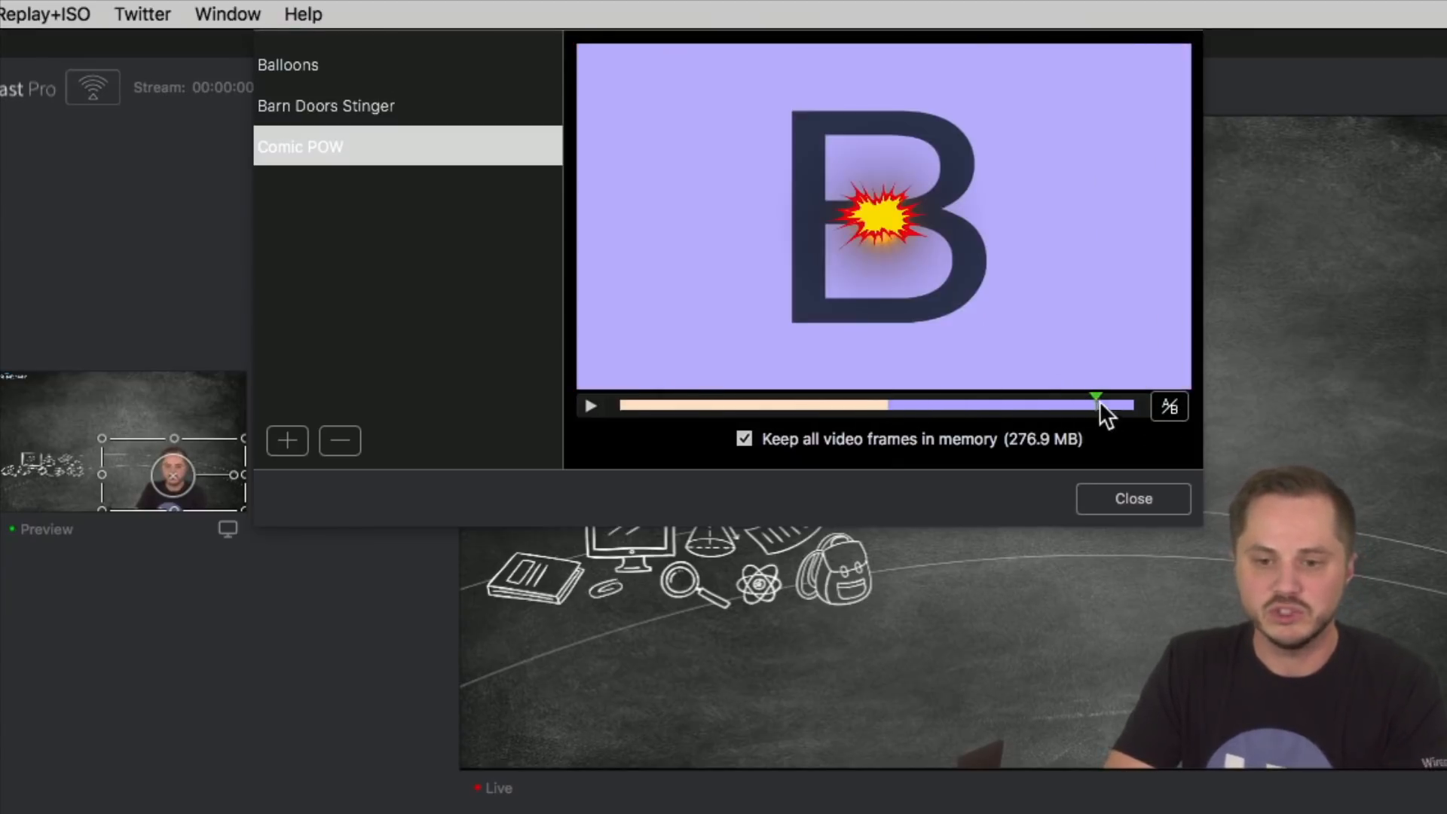
click(1170, 407)
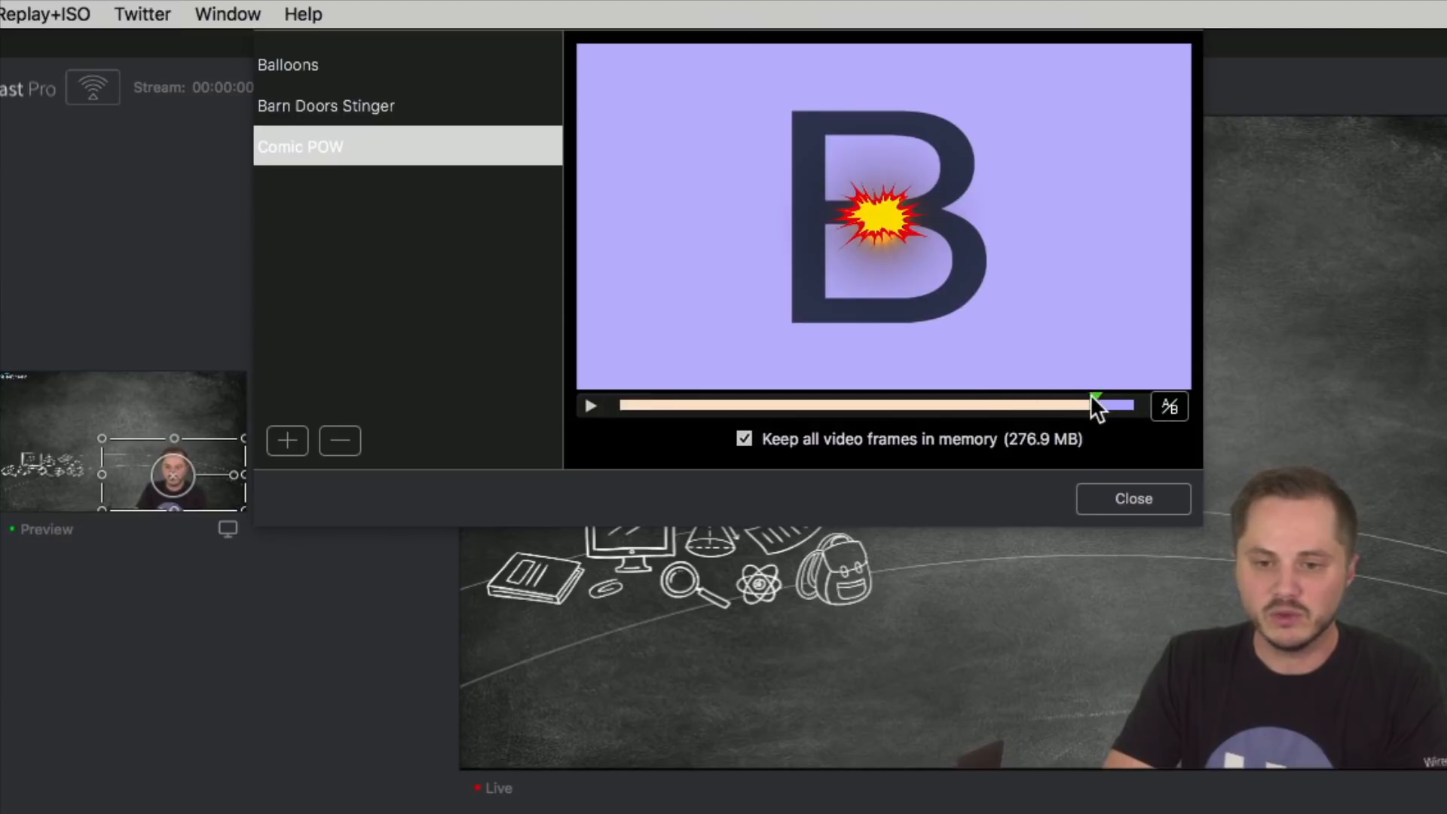
mouse_move(1096, 395)
mouse_down()
mouse_move(980, 397)
mouse_move(1106, 411)
mouse_move(1065, 398)
mouse_move(1093, 398)
mouse_up()
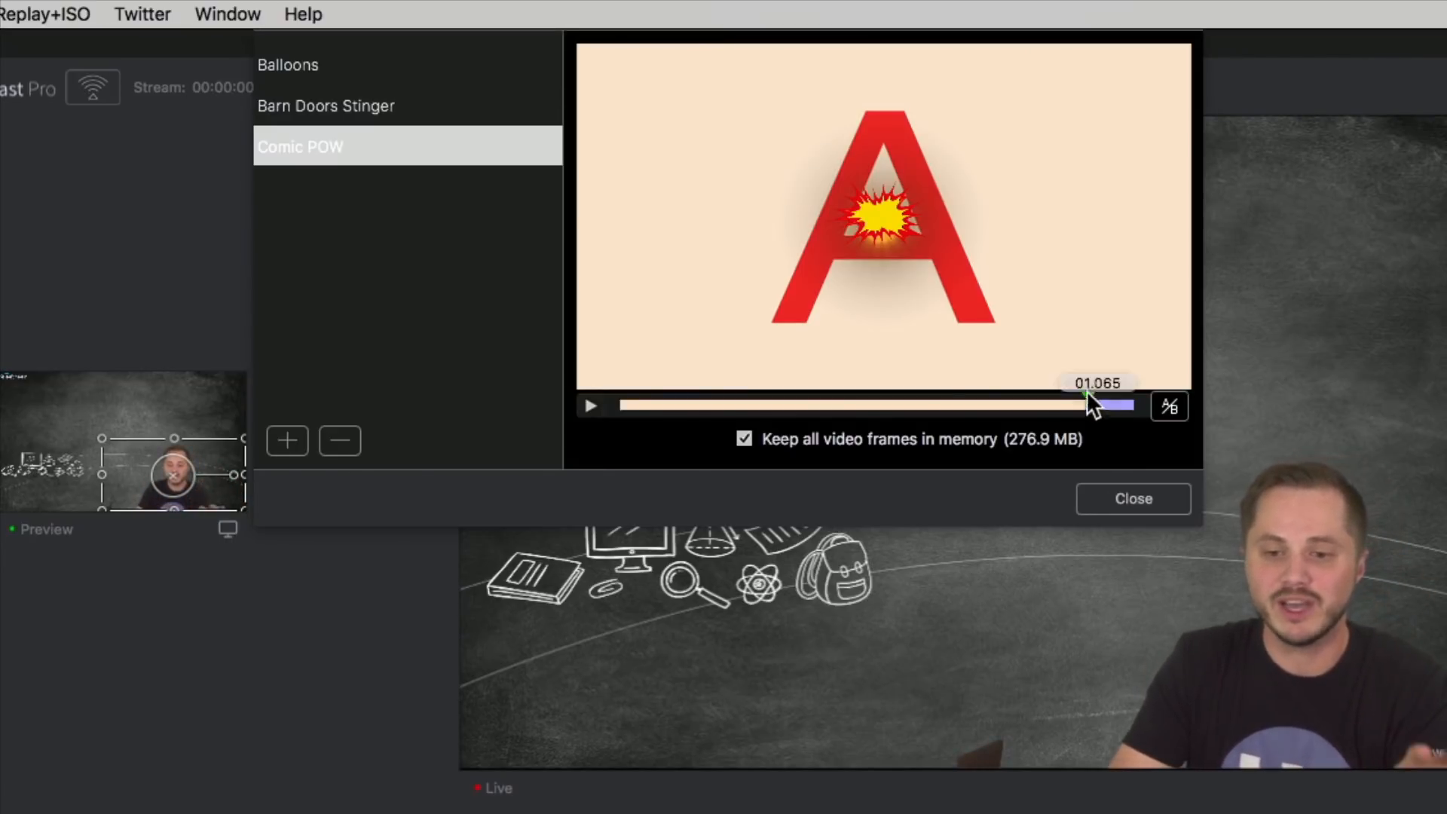
Step: Reset the Comic POW A-to-B switch point to just past mid-clip, under the full-frame graphic, and close the stinger manager
drag(1091, 398, 865, 400)
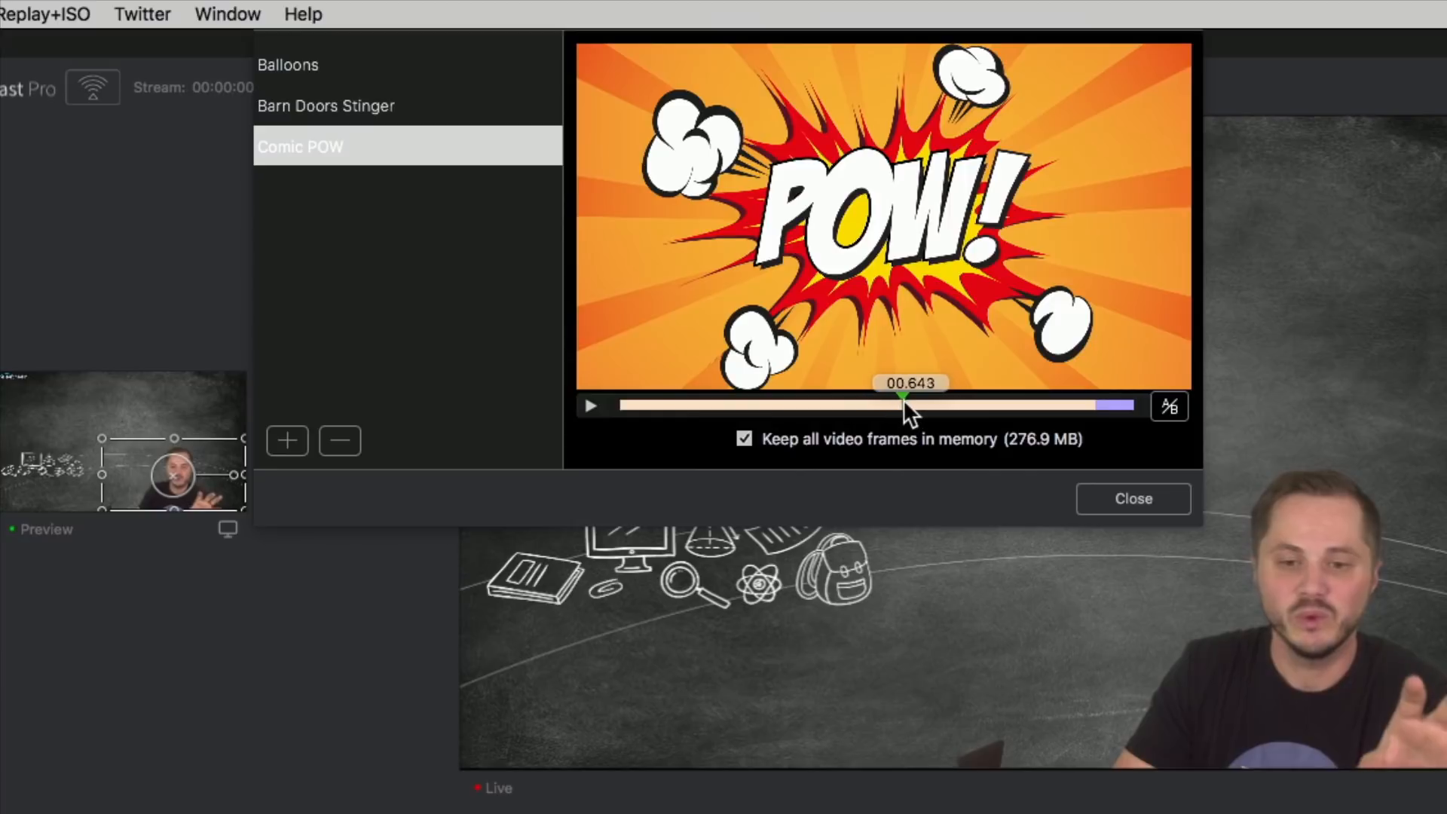
click(1168, 407)
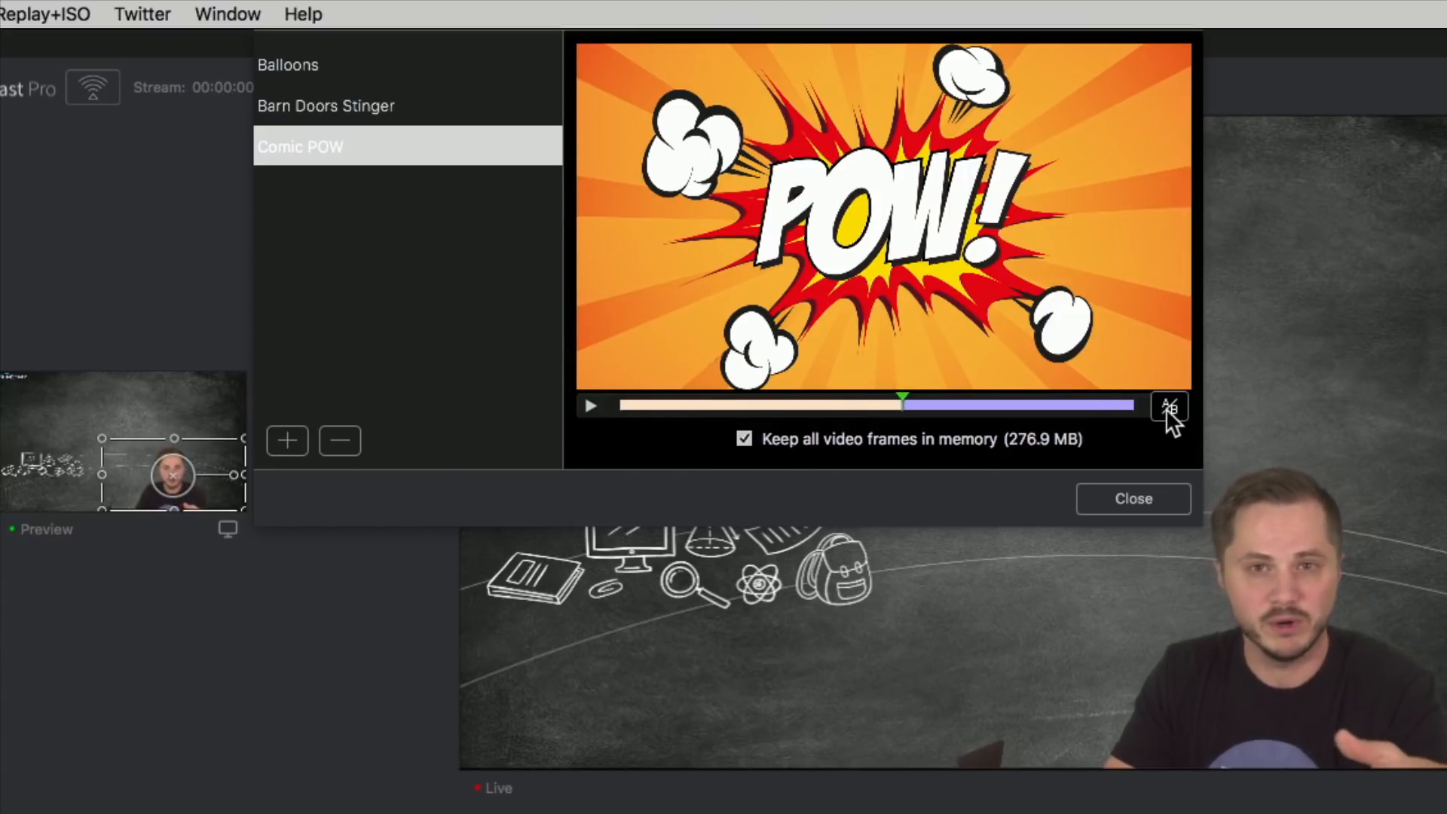
click(1143, 503)
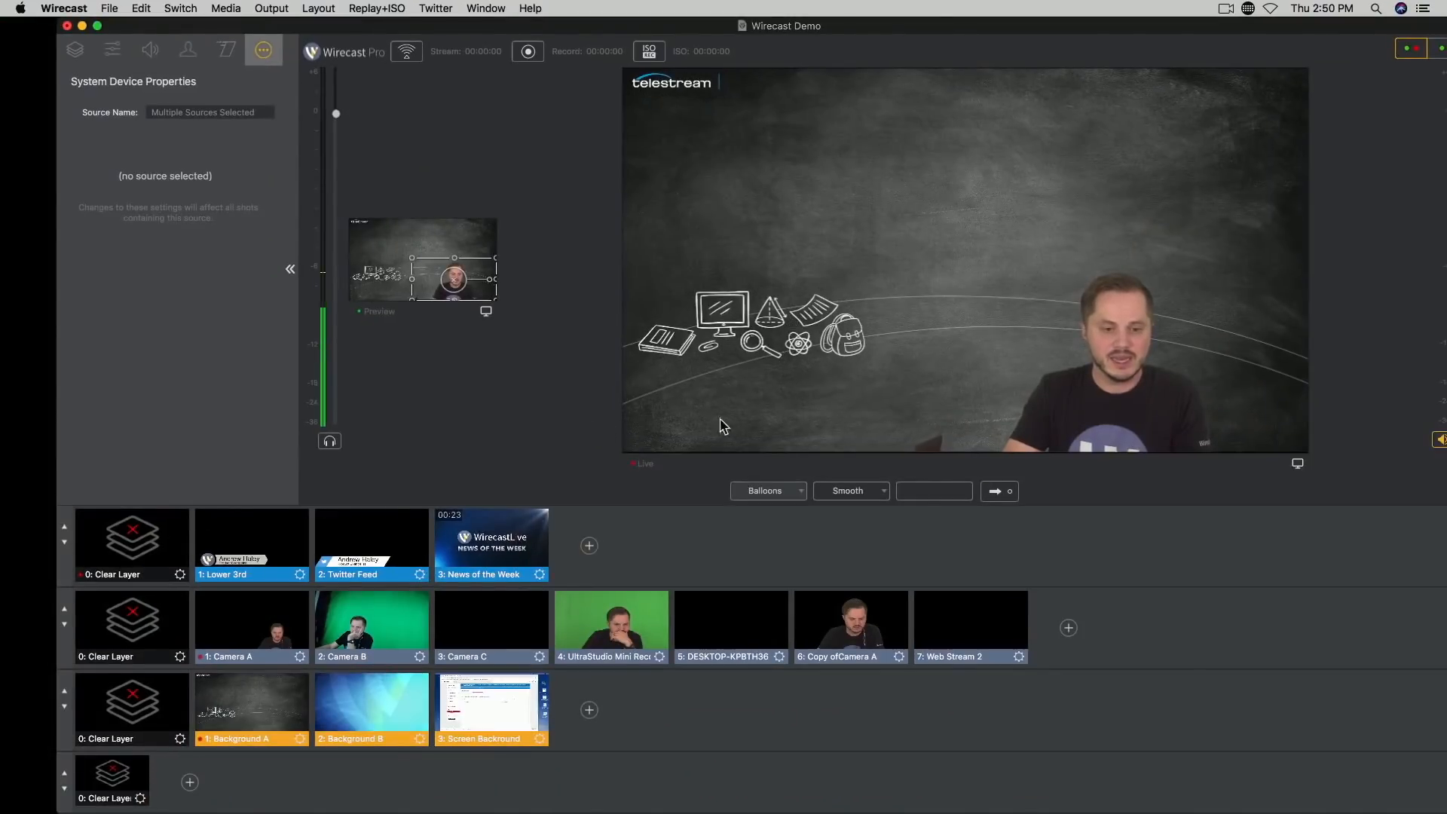
Step: Choose Comic POW as the first transition and take the Camera B shot live with it
click(804, 496)
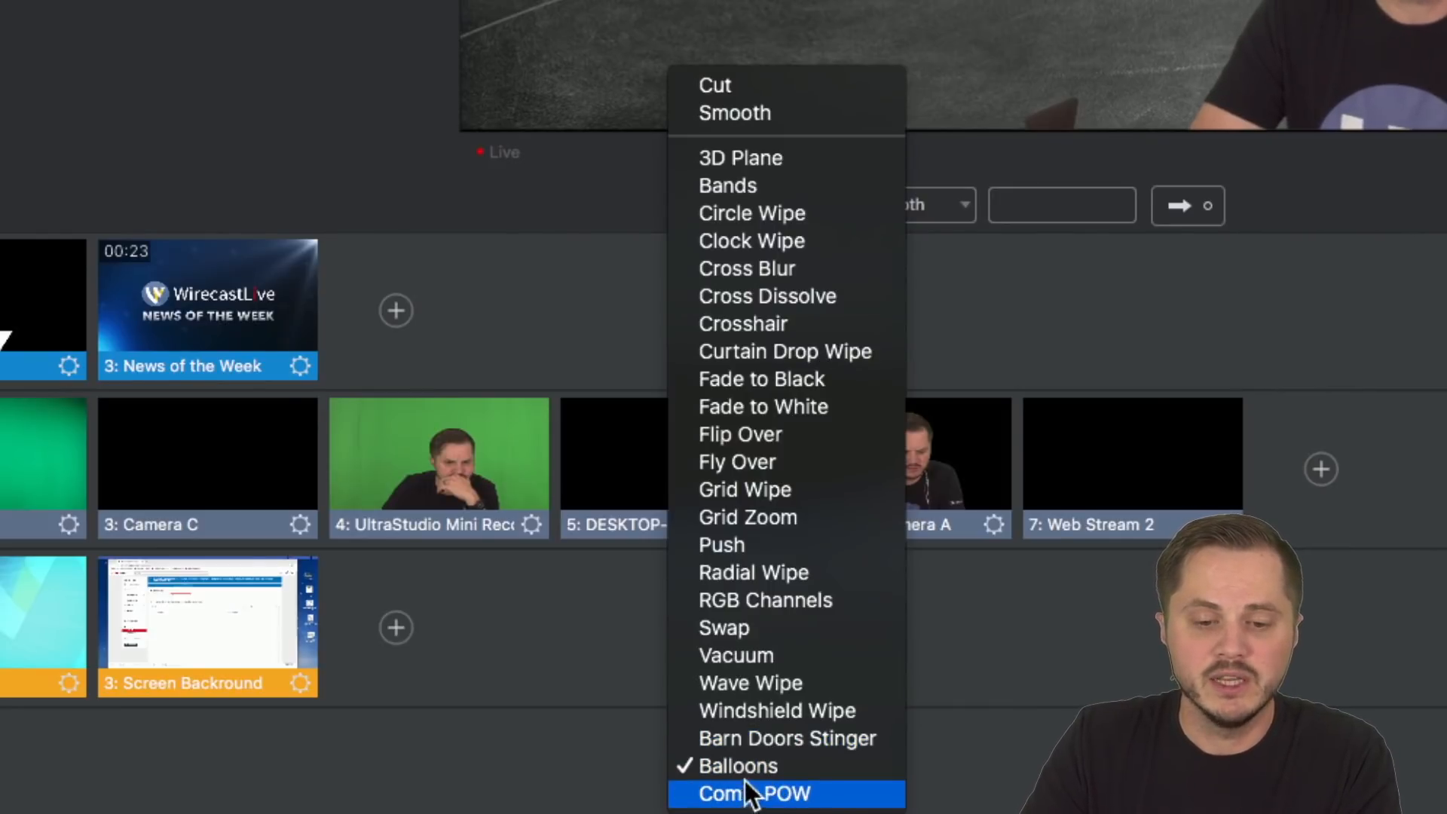
click(780, 793)
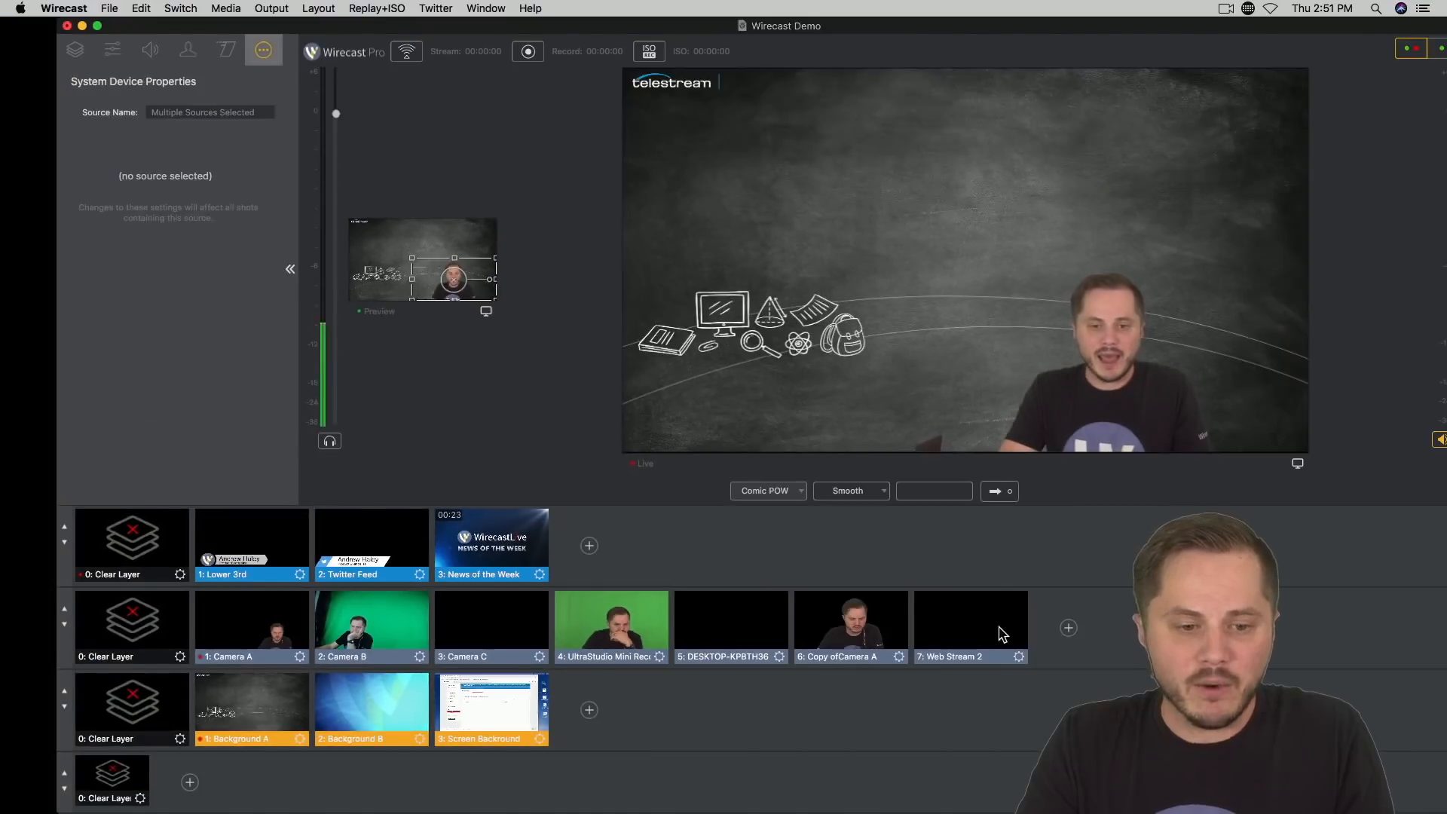
click(375, 633)
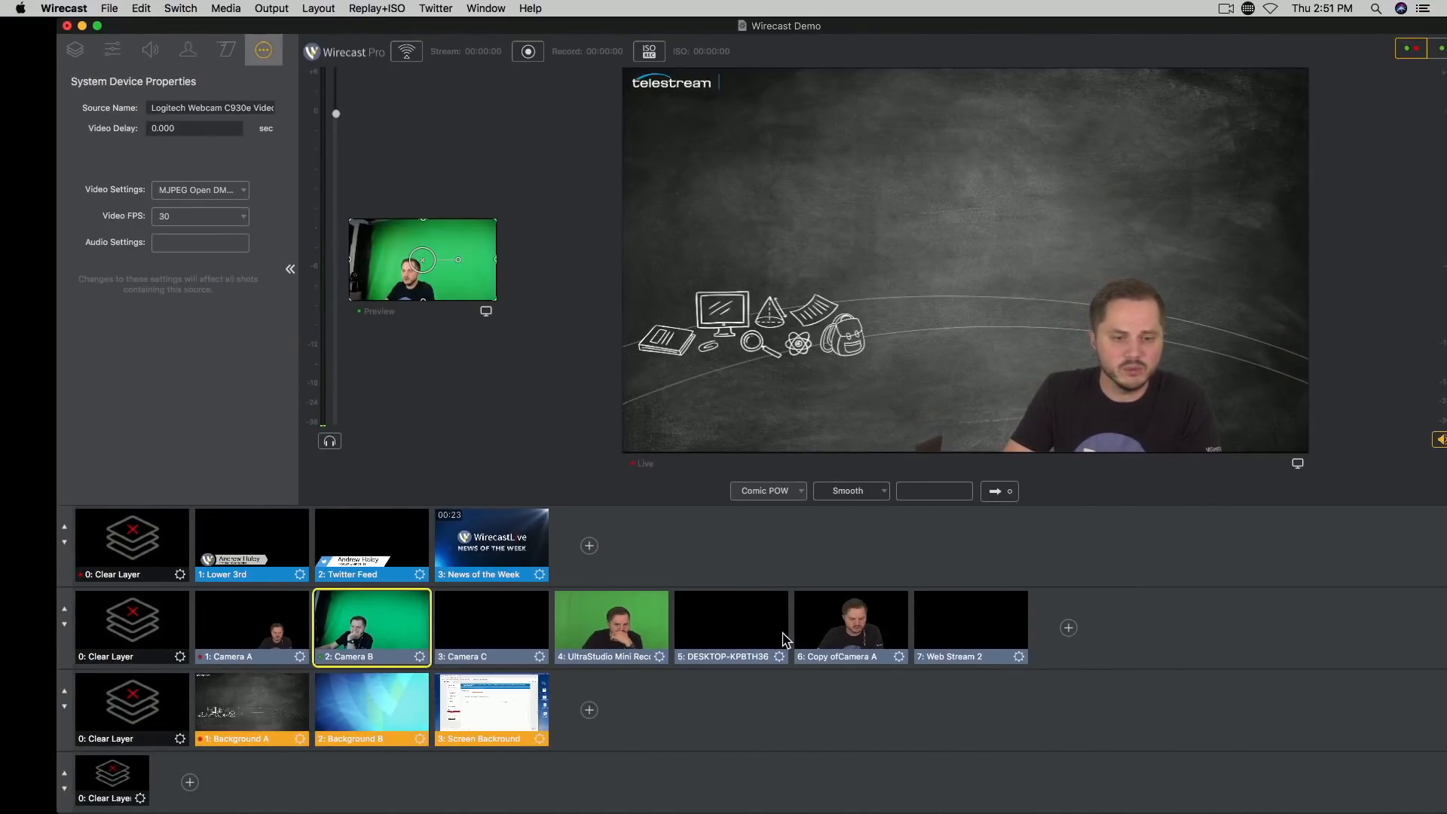
click(1010, 492)
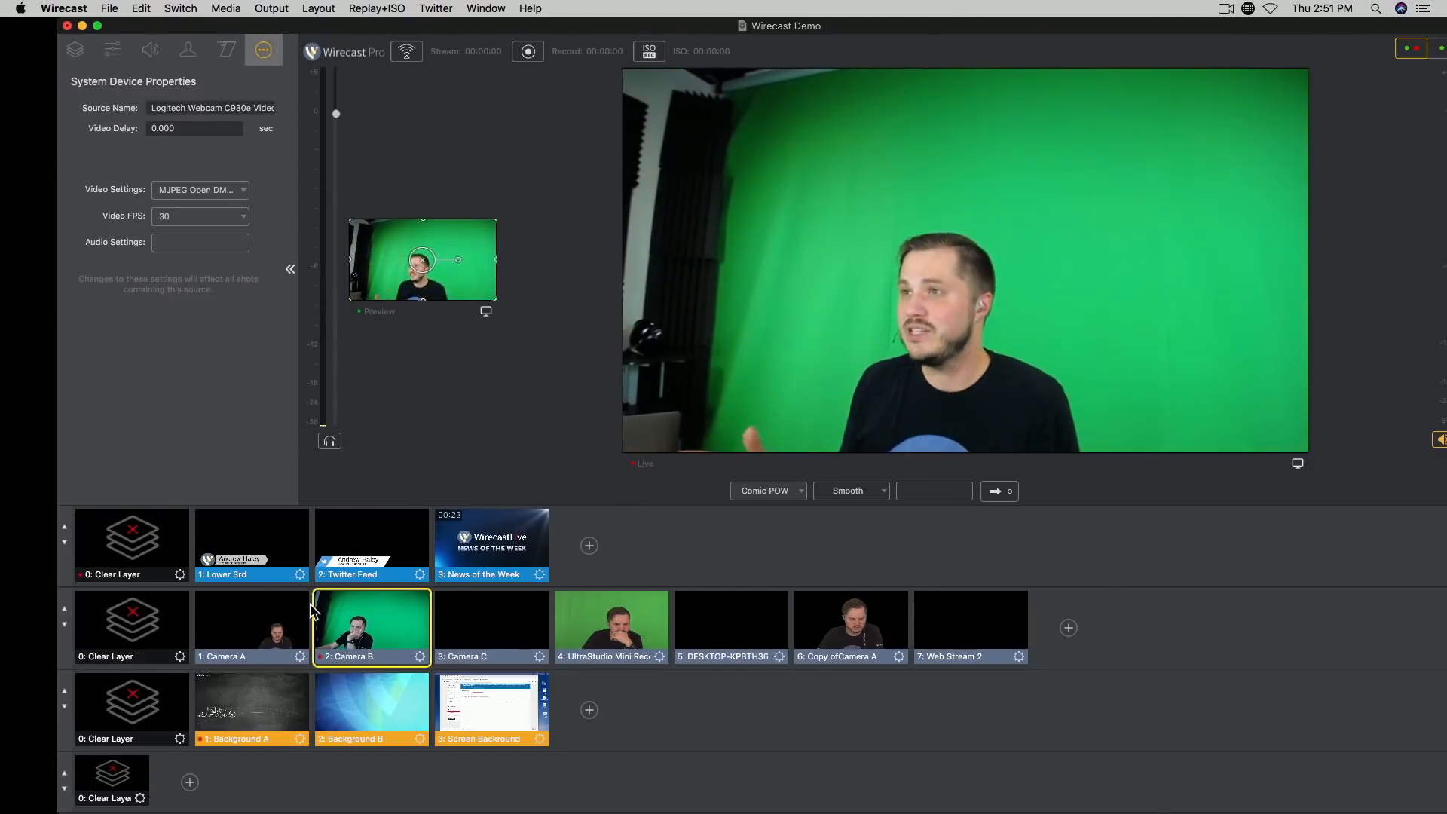
Step: Reposition and minimize the Wirecast Demo document, and close the Flowtility pro-transitions-pak folder window
drag(240, 25, 188, 25)
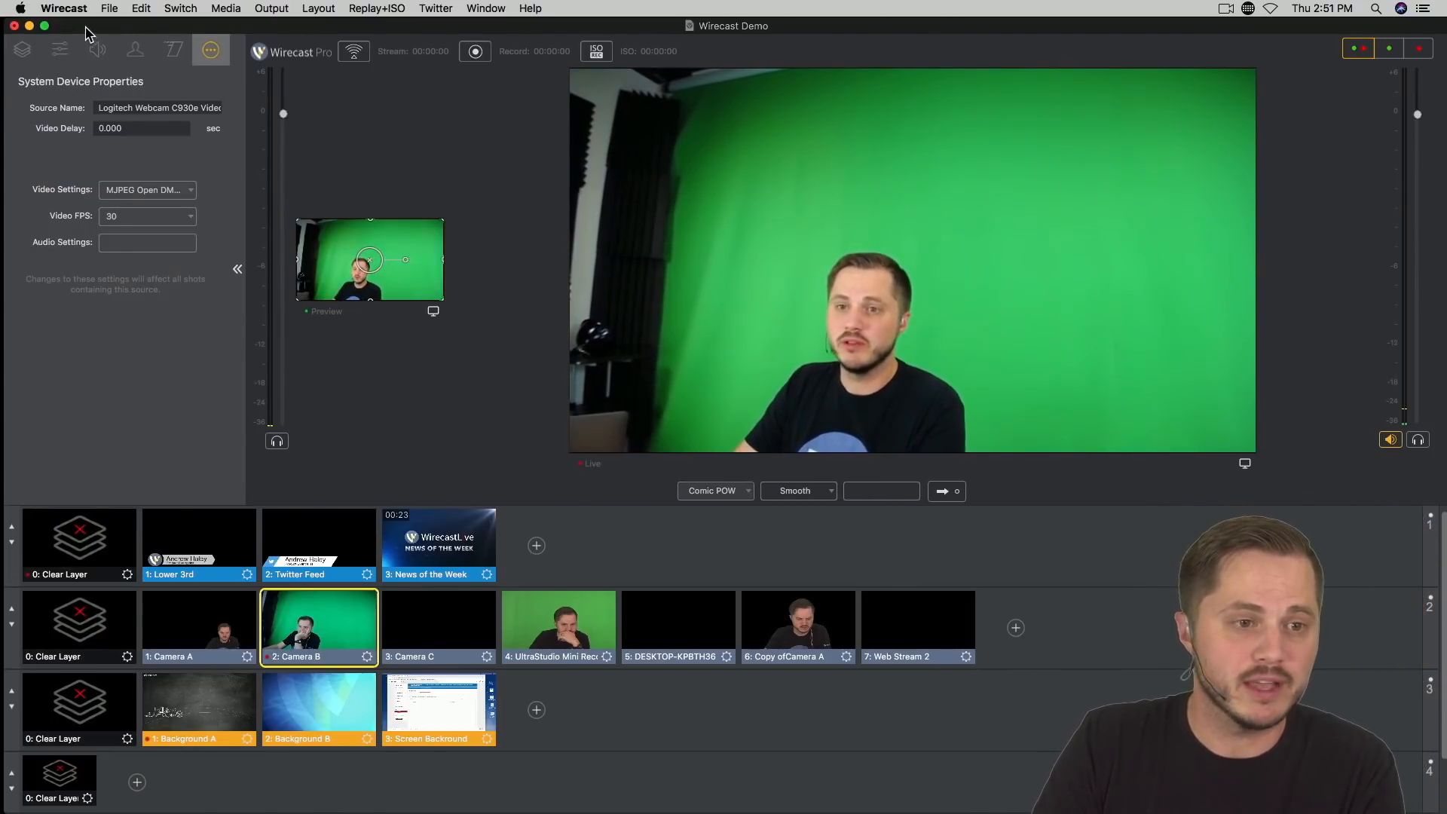
click(28, 26)
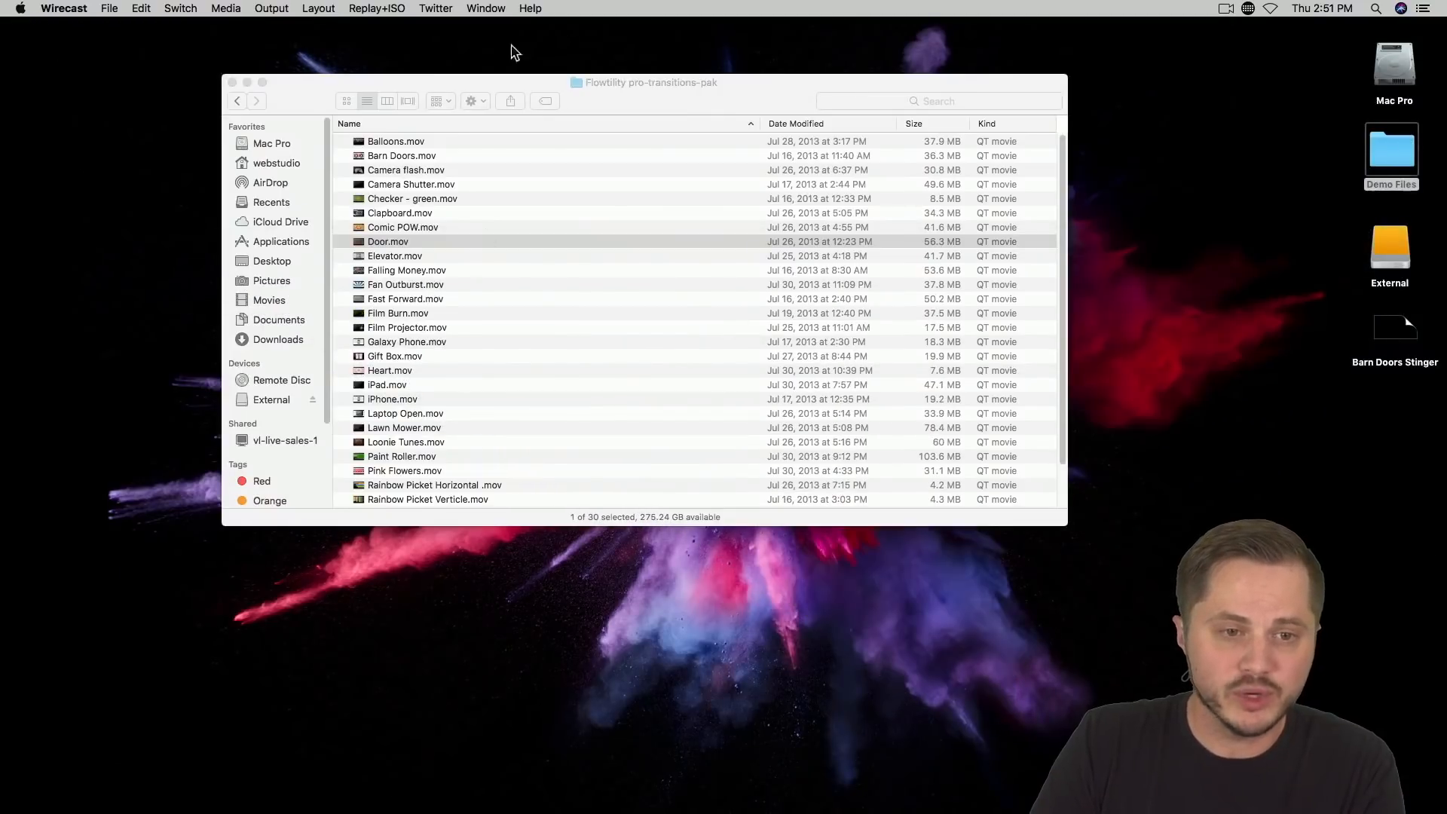
click(304, 103)
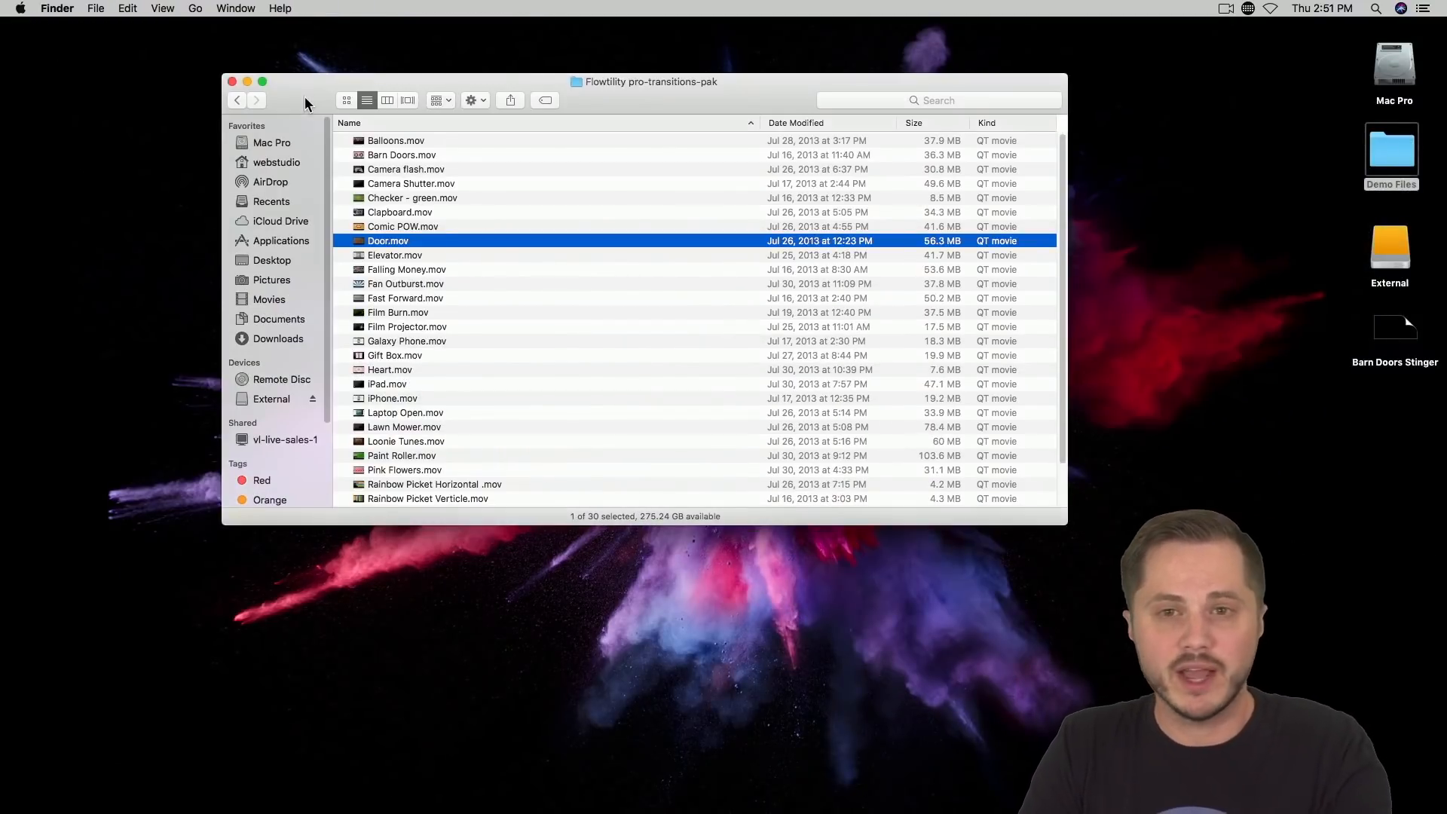
click(232, 83)
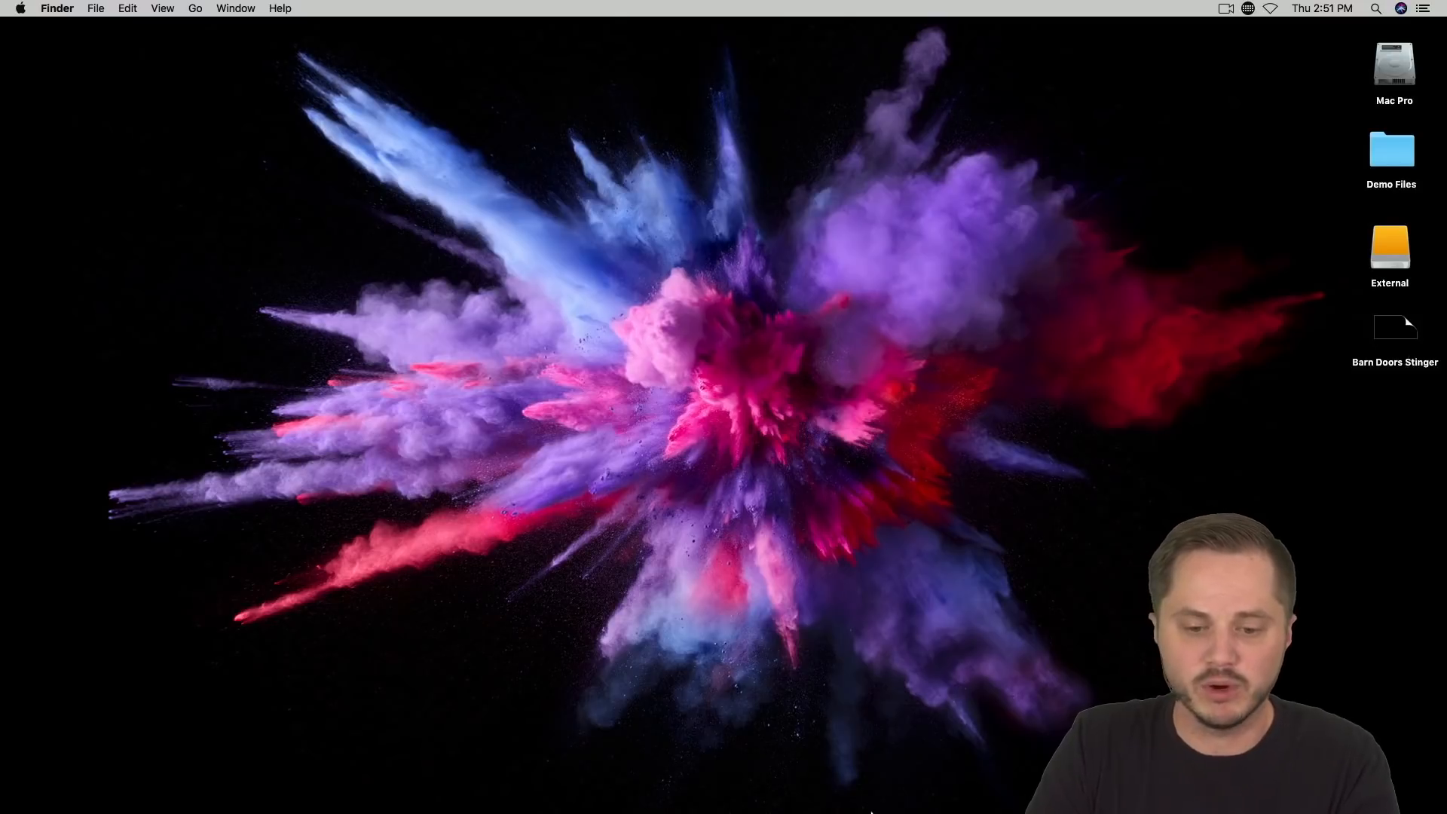
Step: Find ScreenFlow with a system search for "sc" and launch it
mouse_move(869, 798)
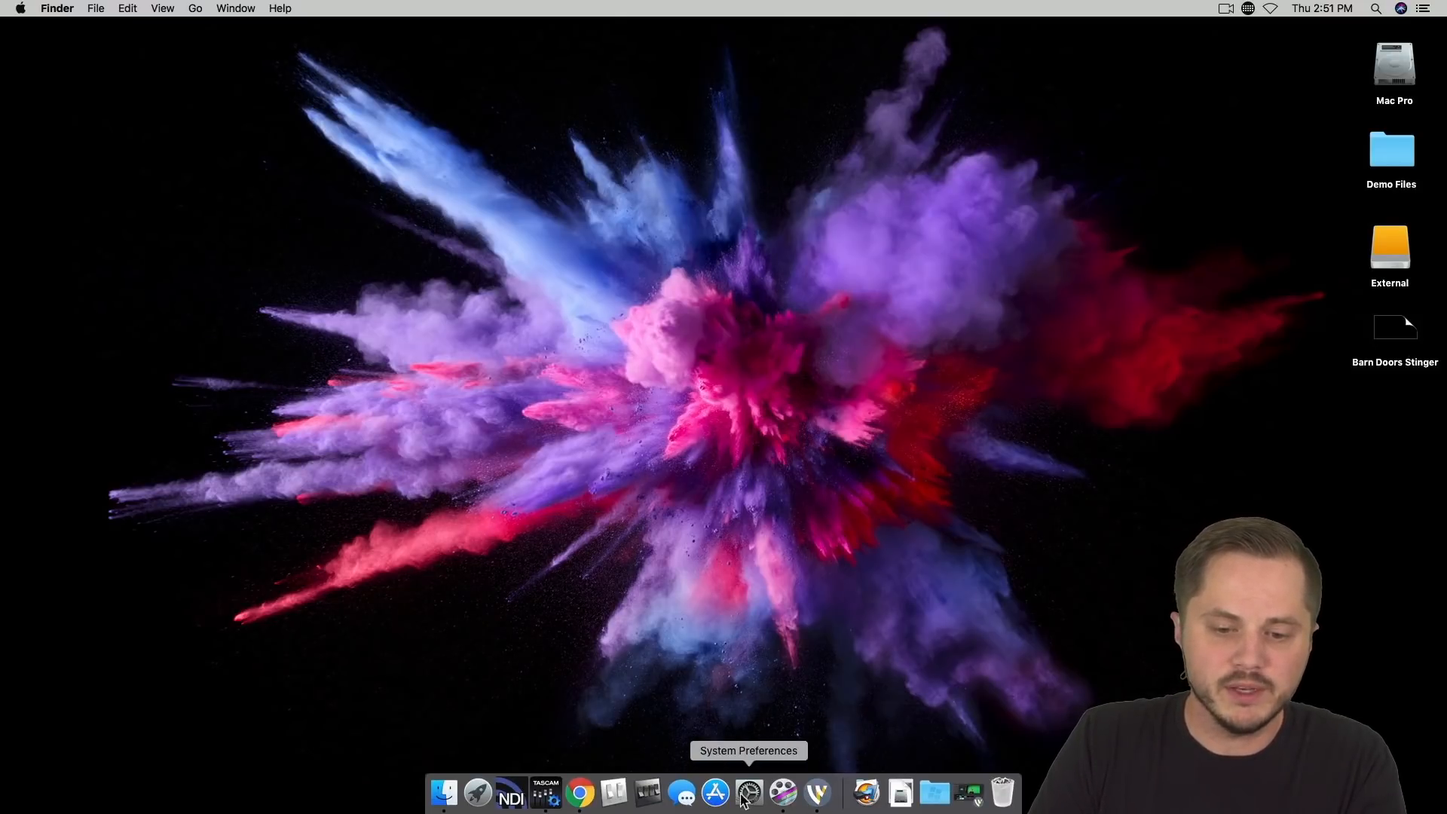
key(super+space)
text(sc)
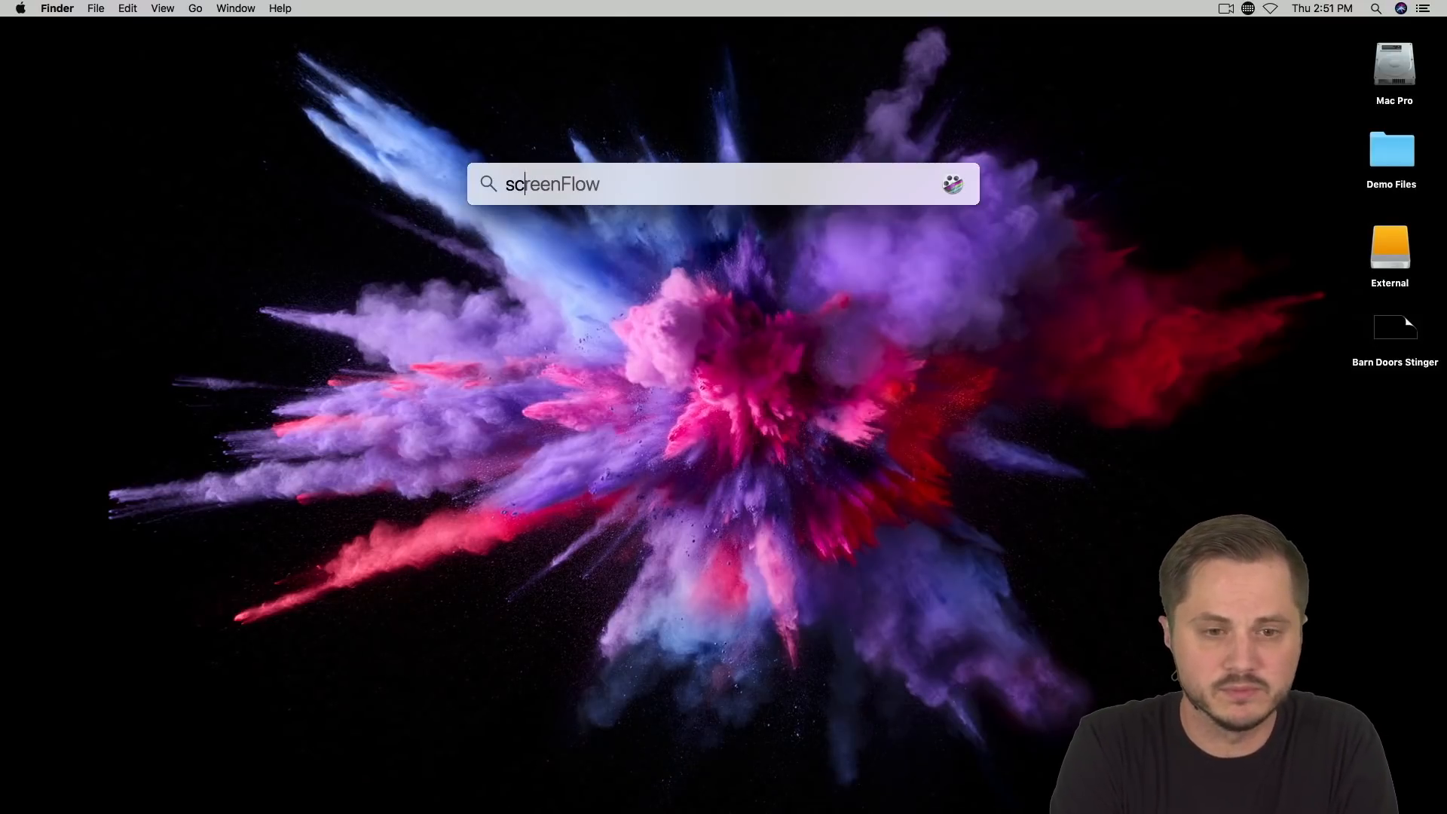
key(Return)
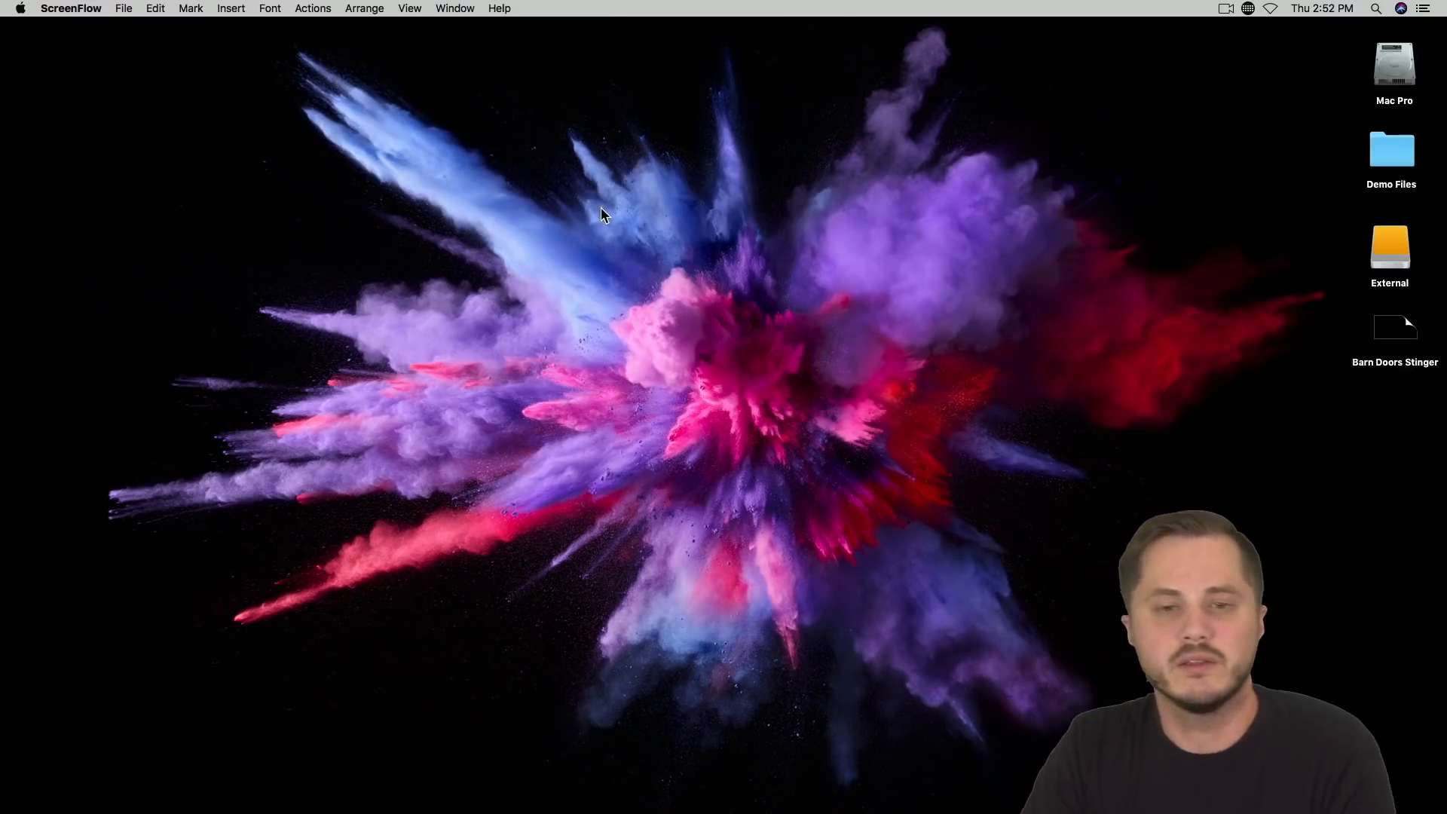
Step: Return to ScreenFlow and create a new document with the Screen Dimensions preset, 1920 by 1080 at 30 fps
click(1041, 354)
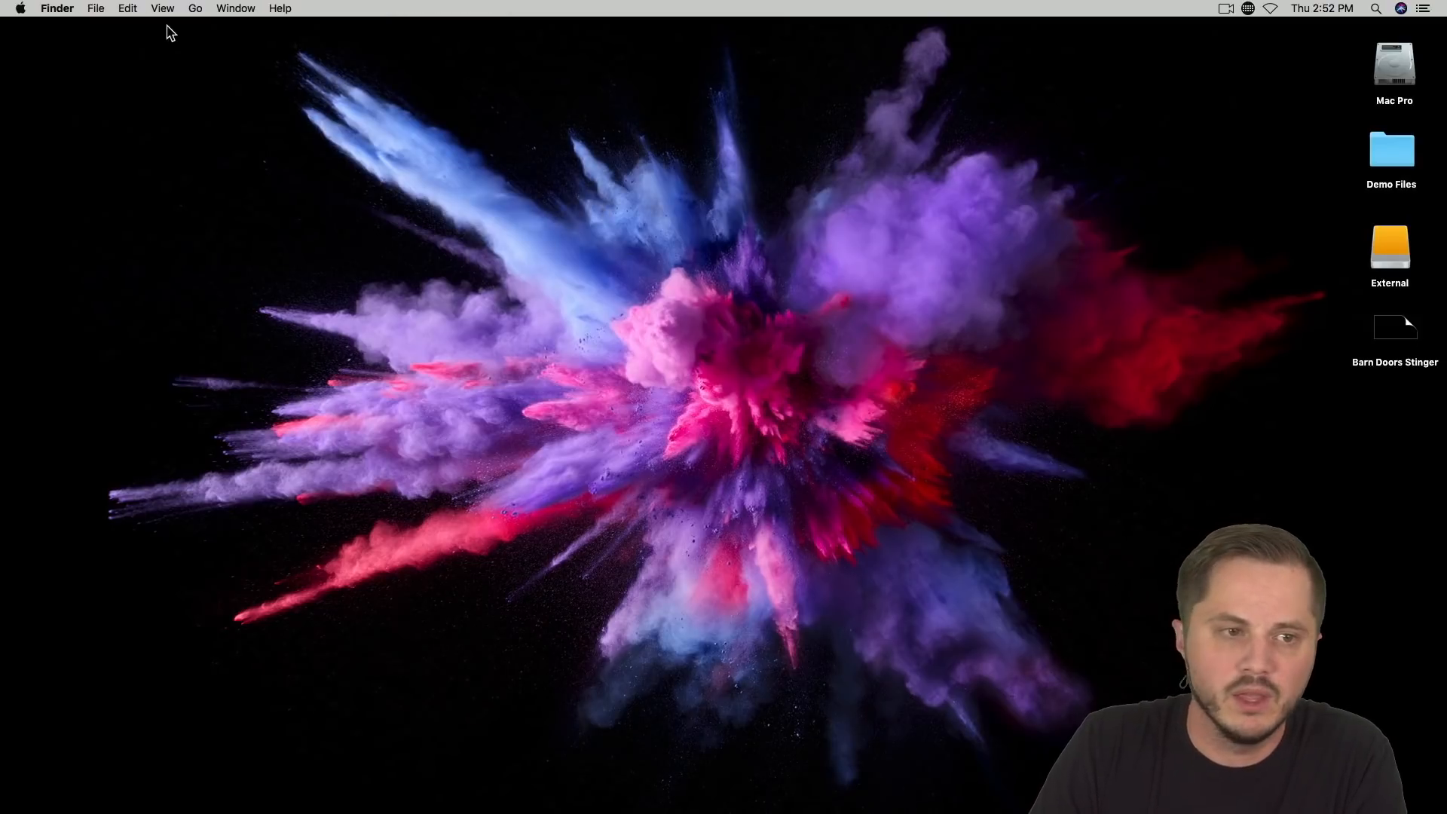
key(cmd+Tab)
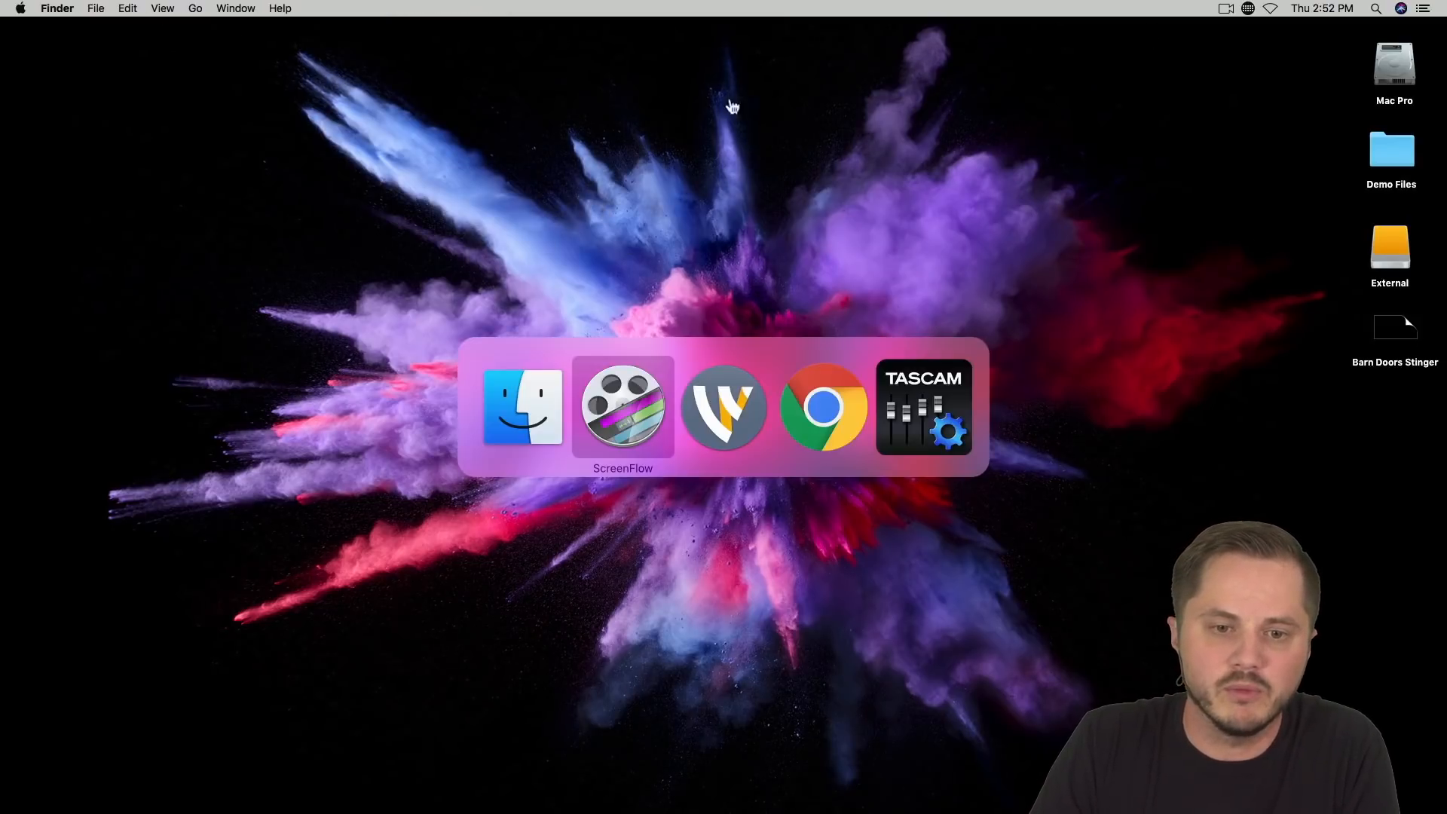
click(636, 421)
click(122, 9)
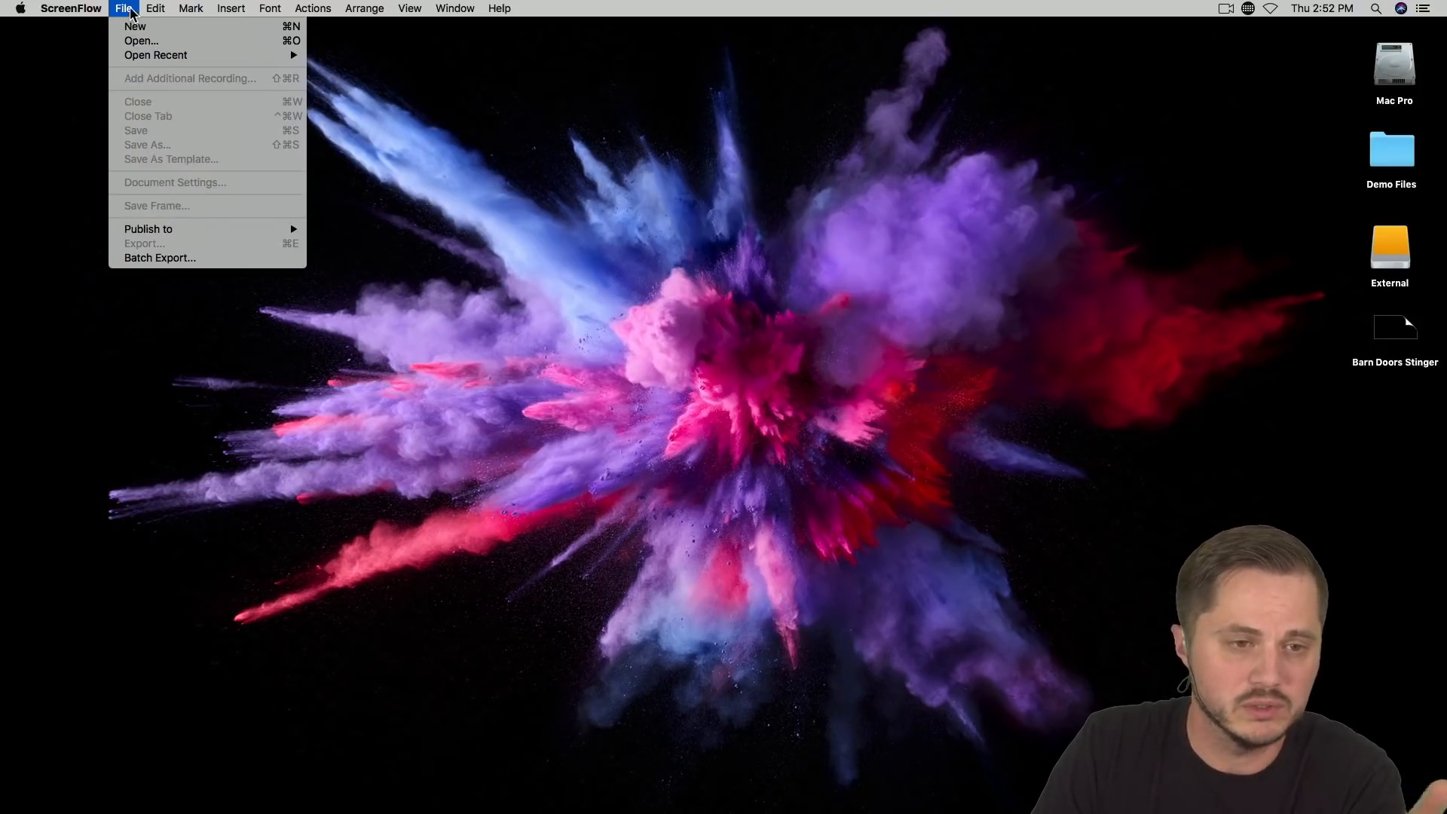
mouse_move(156, 15)
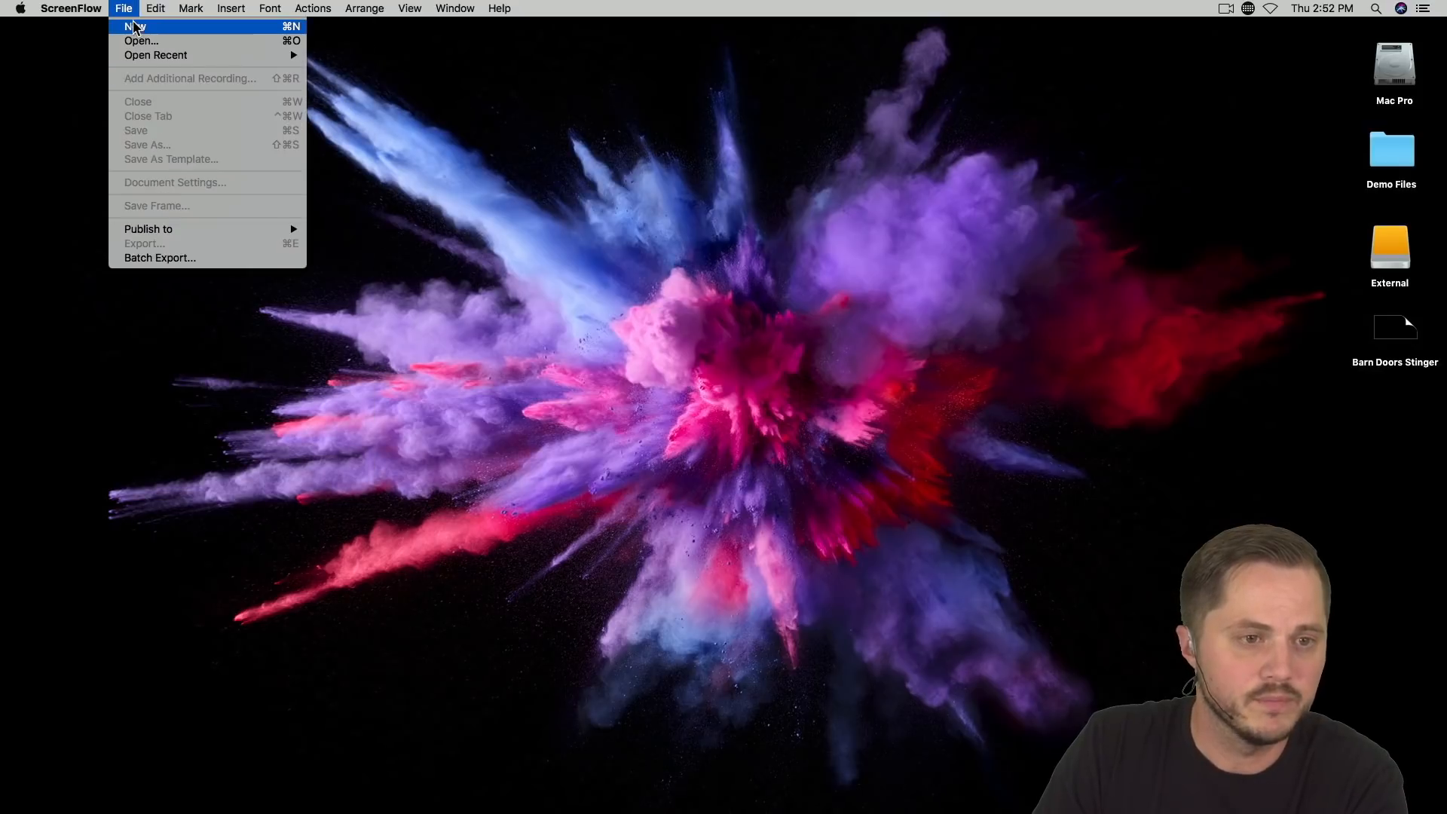
click(144, 27)
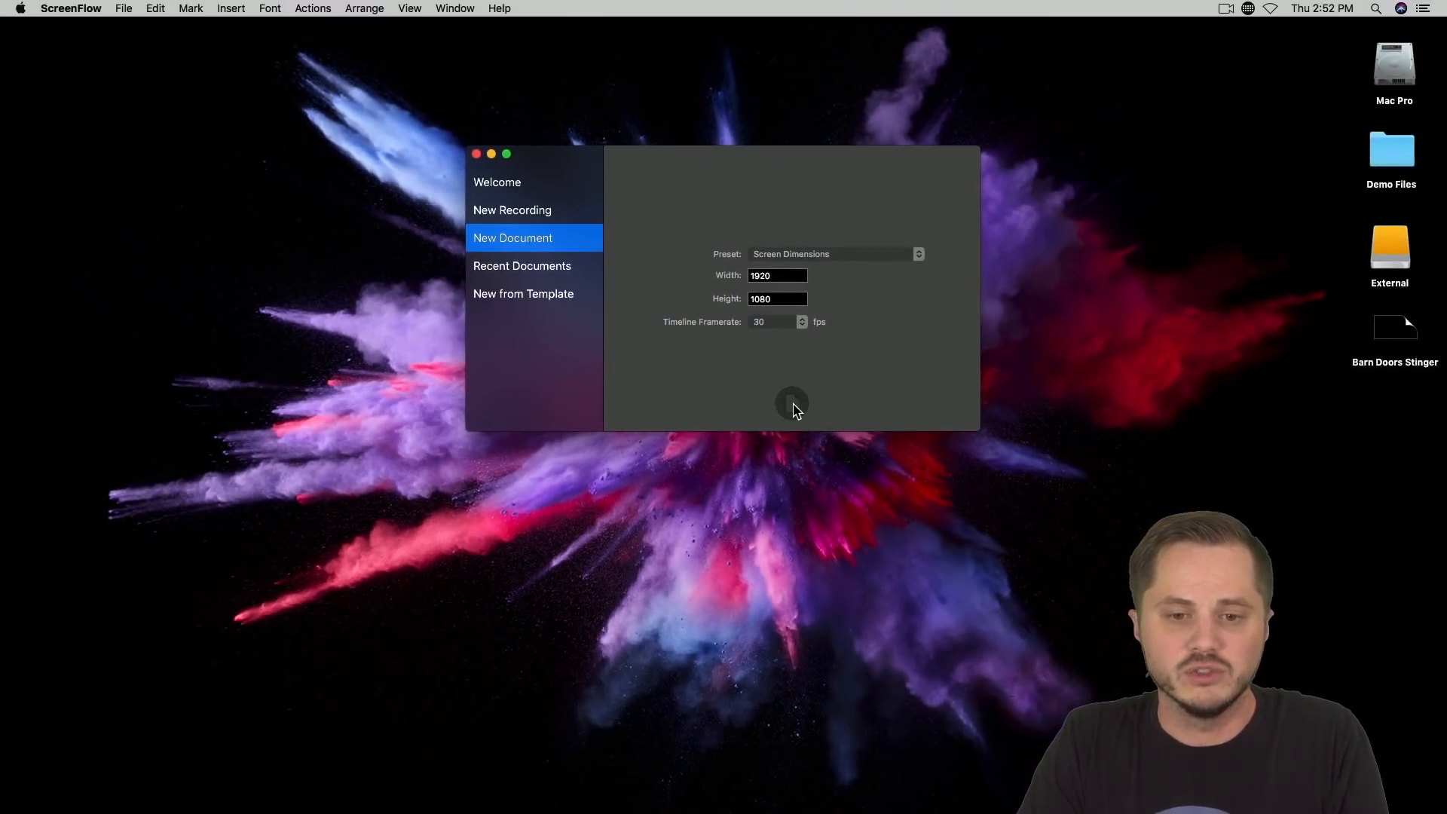
click(792, 405)
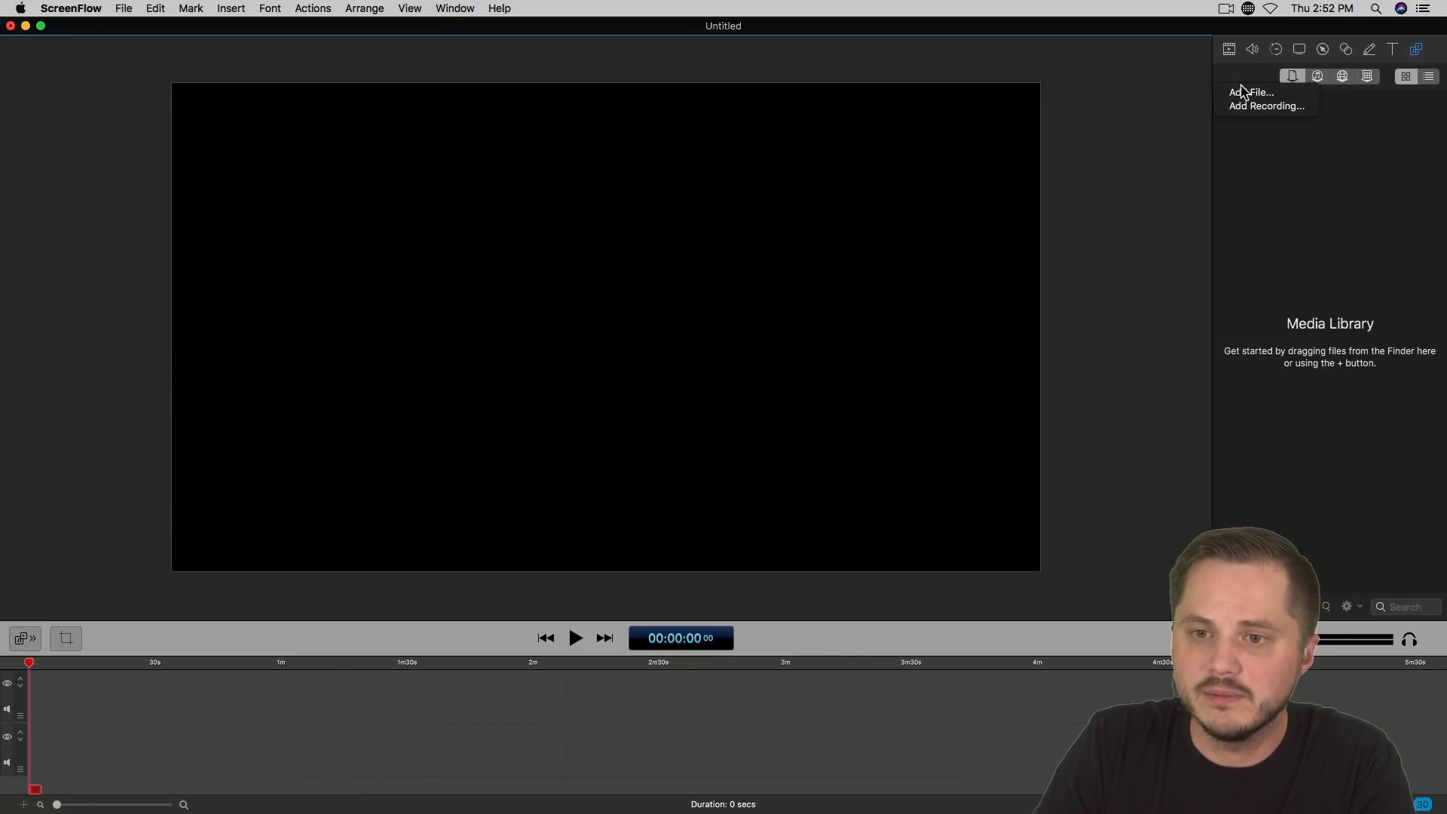
Step: Import Logo.png from the Demo Files folder on the Desktop into the media library
click(1245, 92)
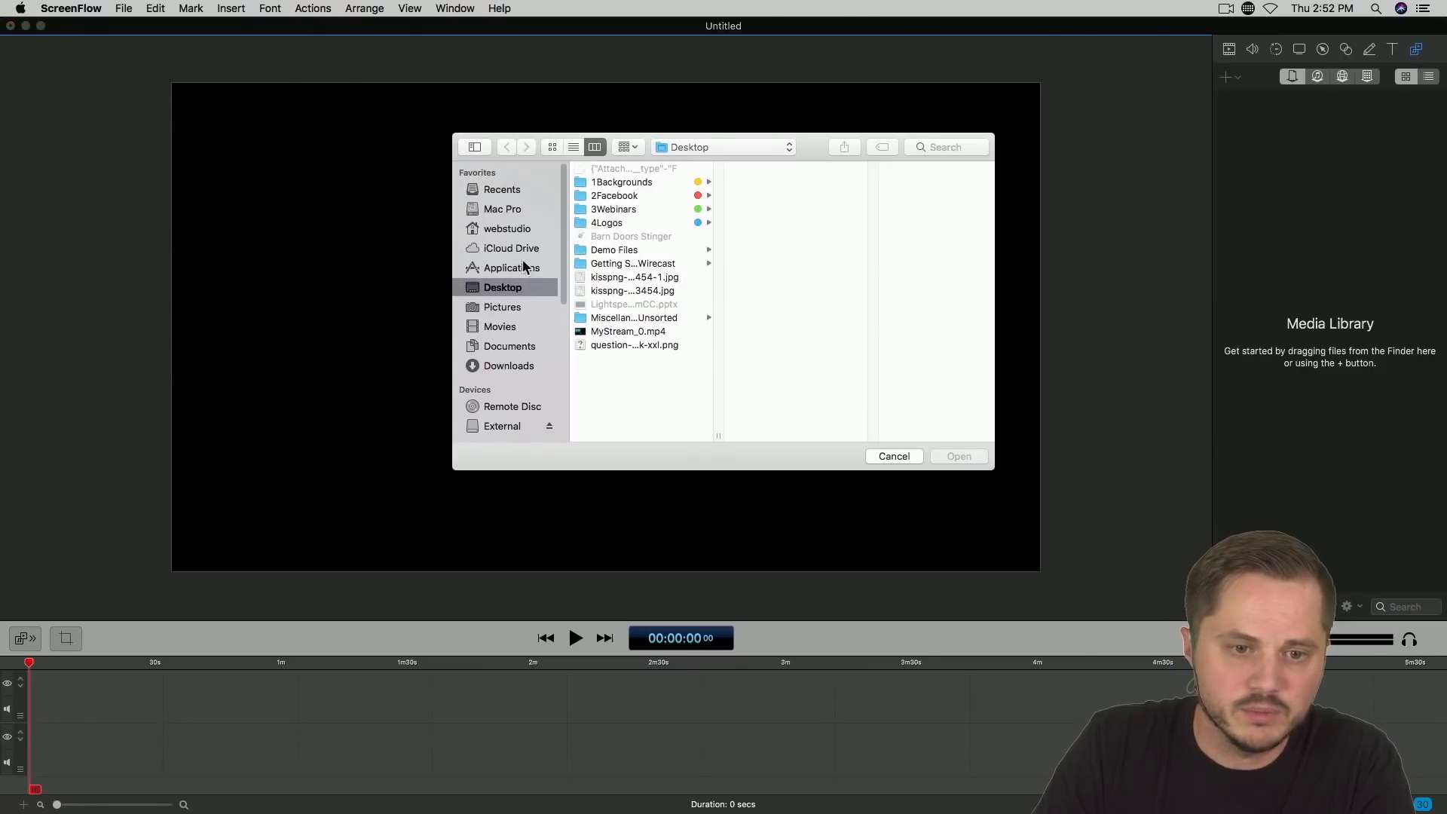
click(628, 254)
click(758, 184)
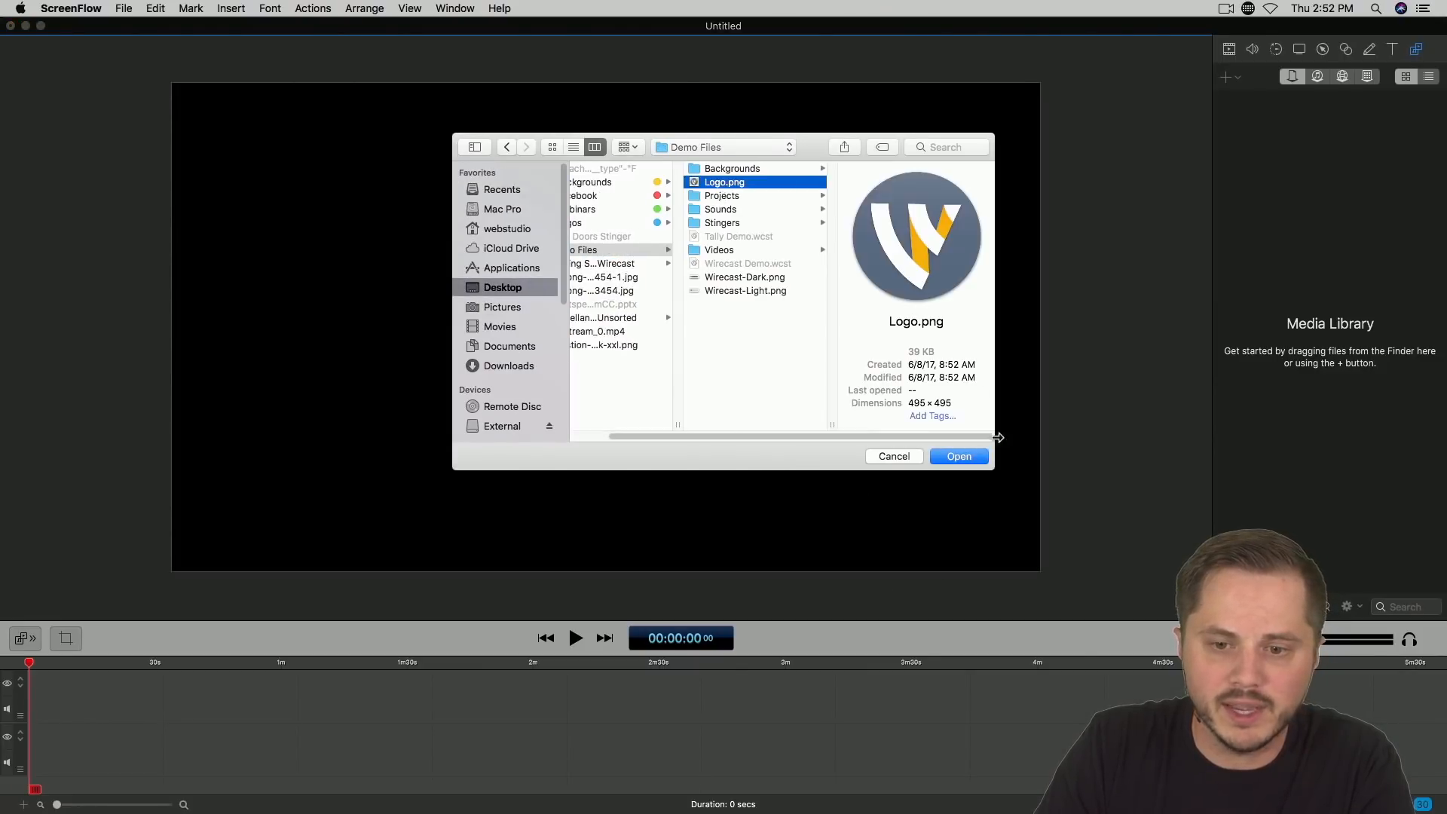
click(959, 457)
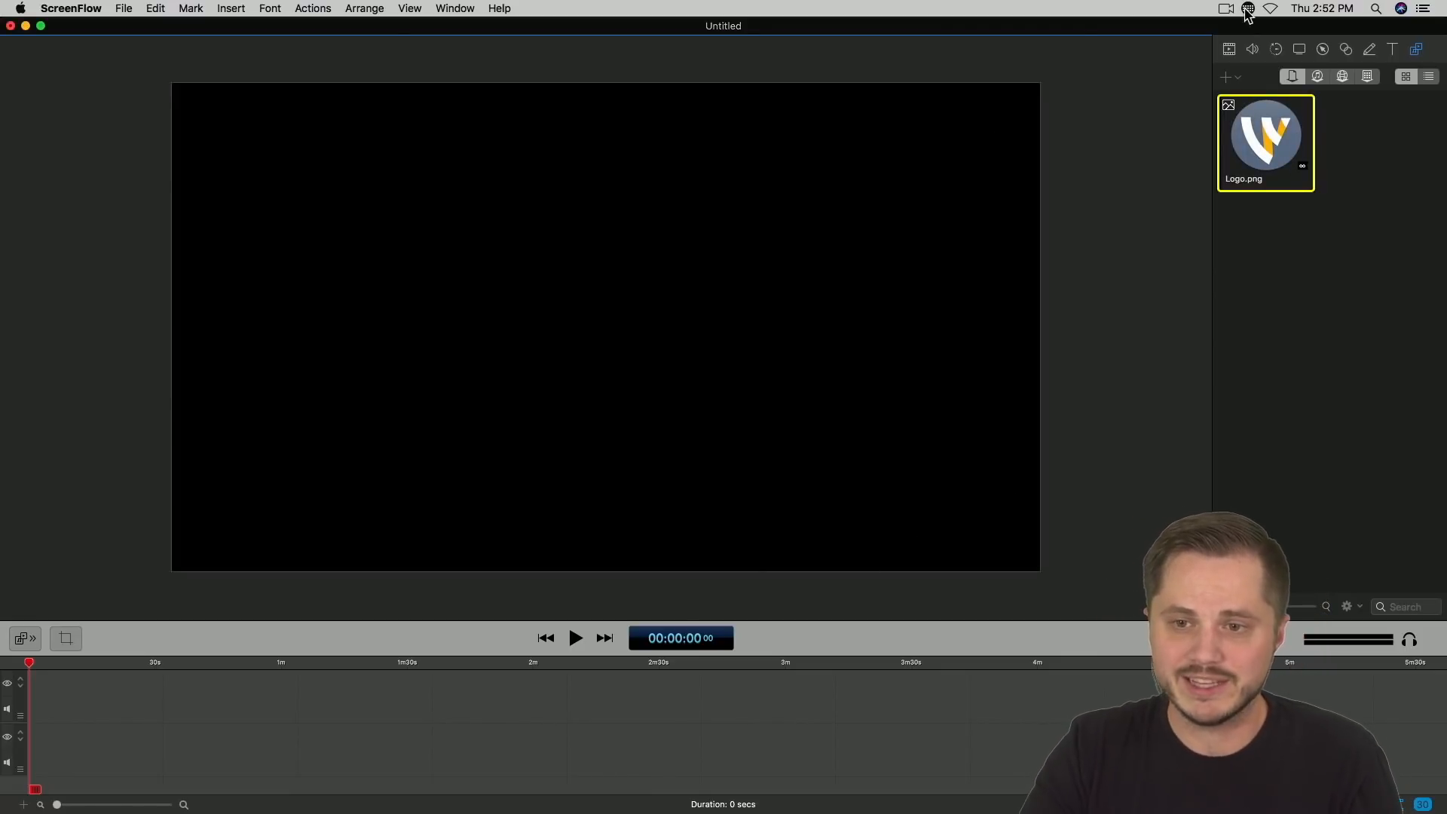
Step: Place Logo.png at the start of the first timeline track and shorten the clip to just under 5 seconds
drag(1276, 160, 107, 691)
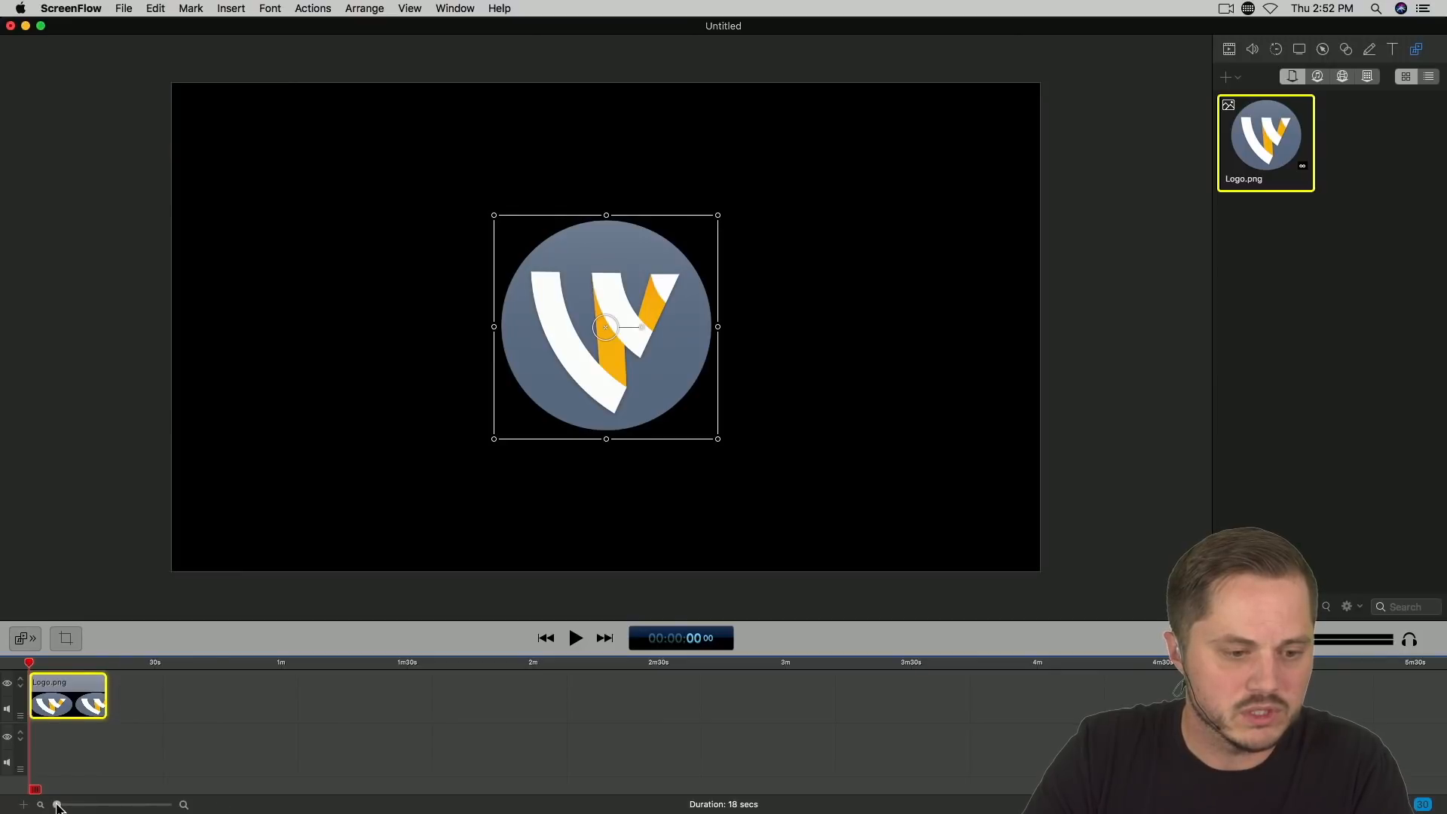
drag(57, 805, 98, 805)
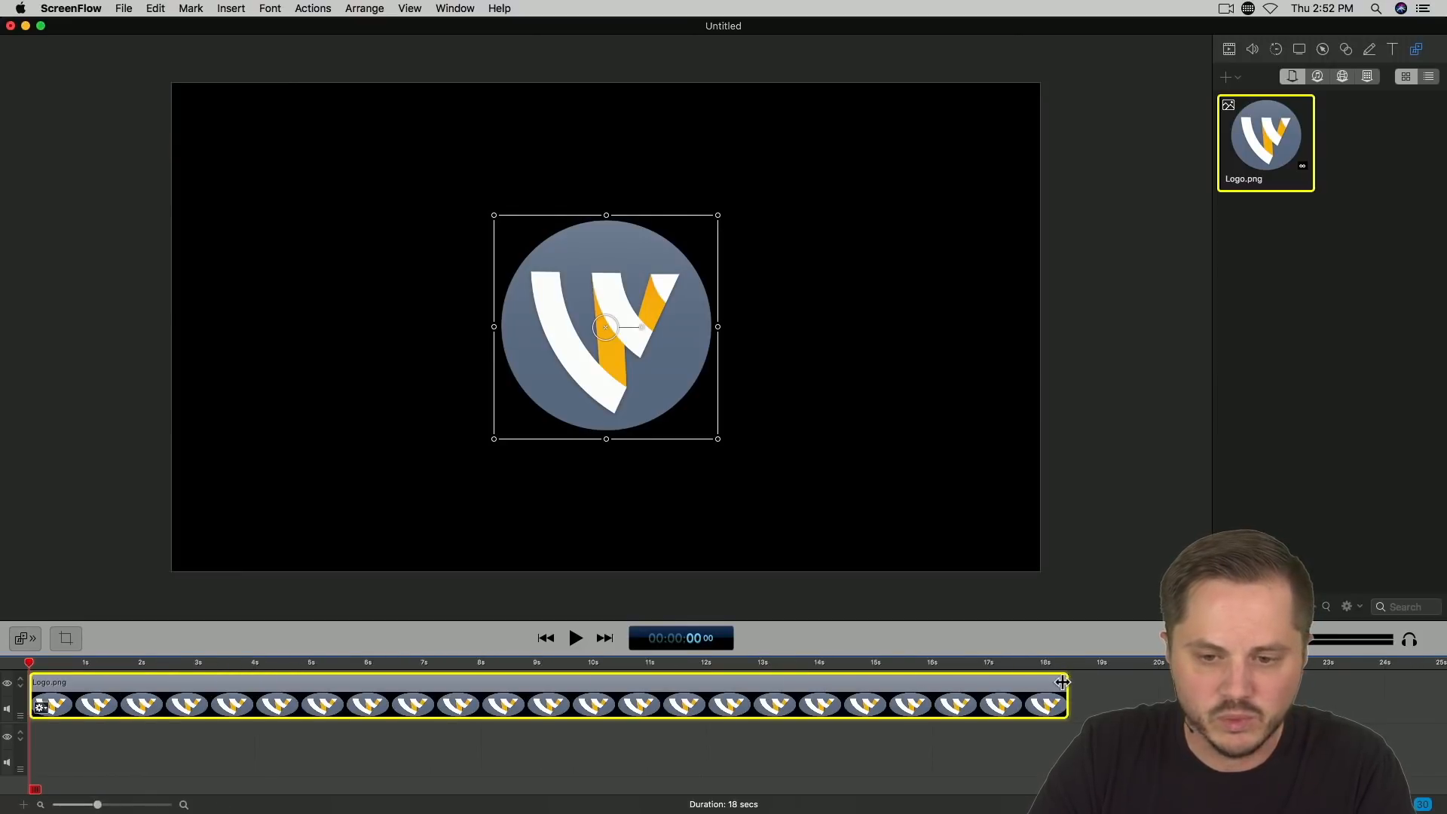
drag(1062, 682, 304, 673)
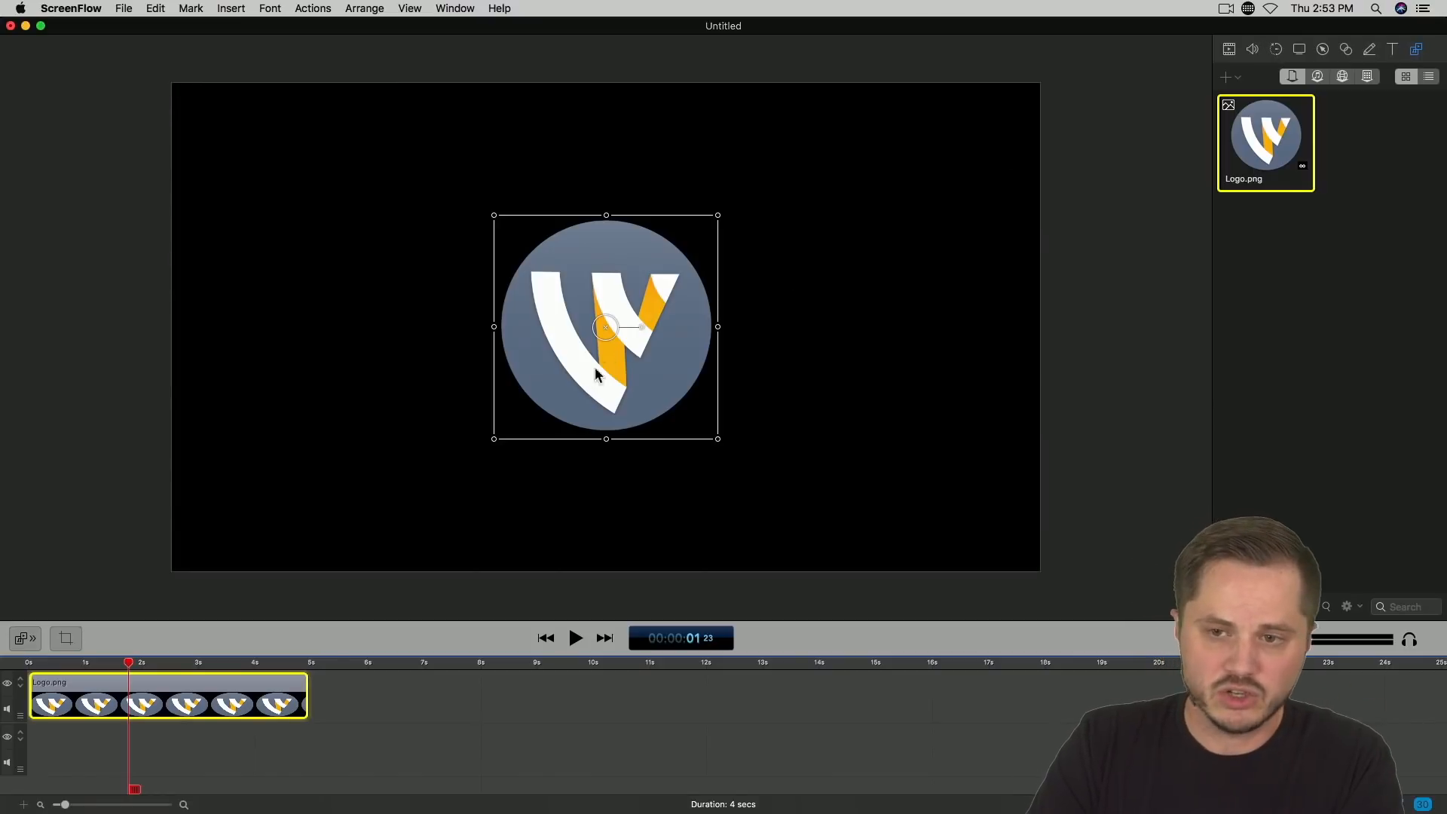
Step: Scale the logo down to 0 and add a video action to its clip, positioned to end at about 2 seconds
click(1230, 50)
drag(1314, 103, 1250, 113)
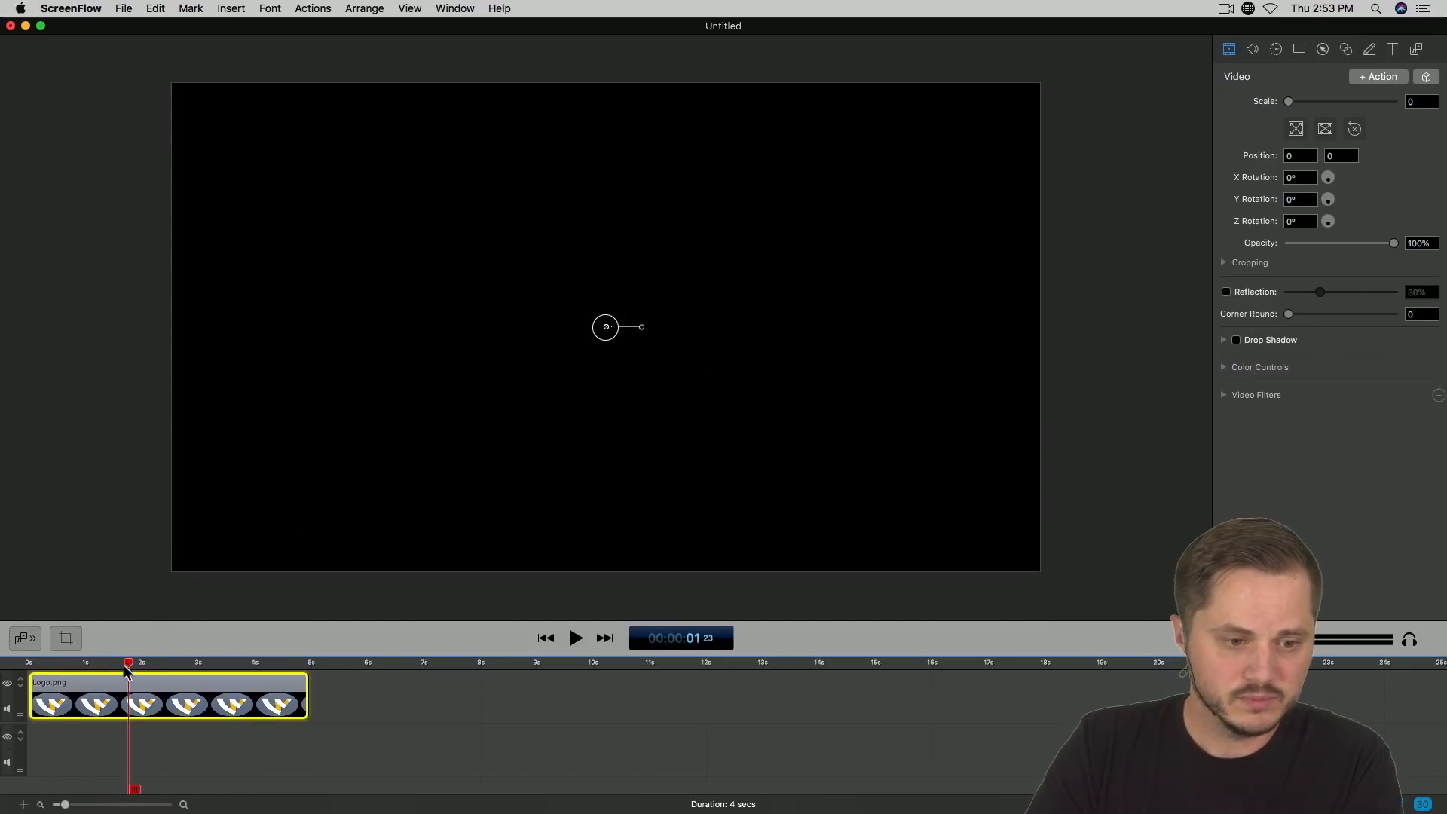
click(1391, 83)
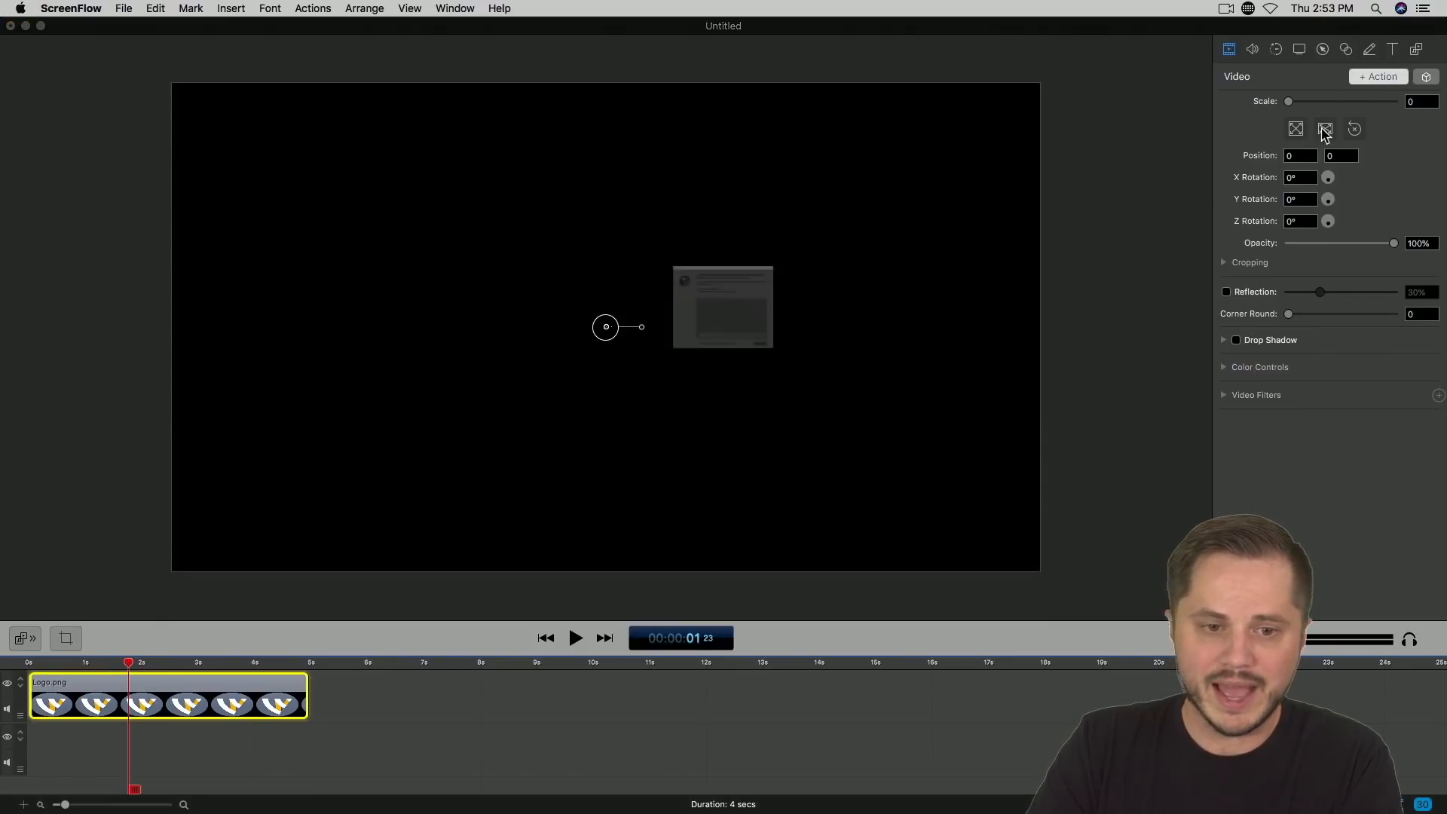
key(Return)
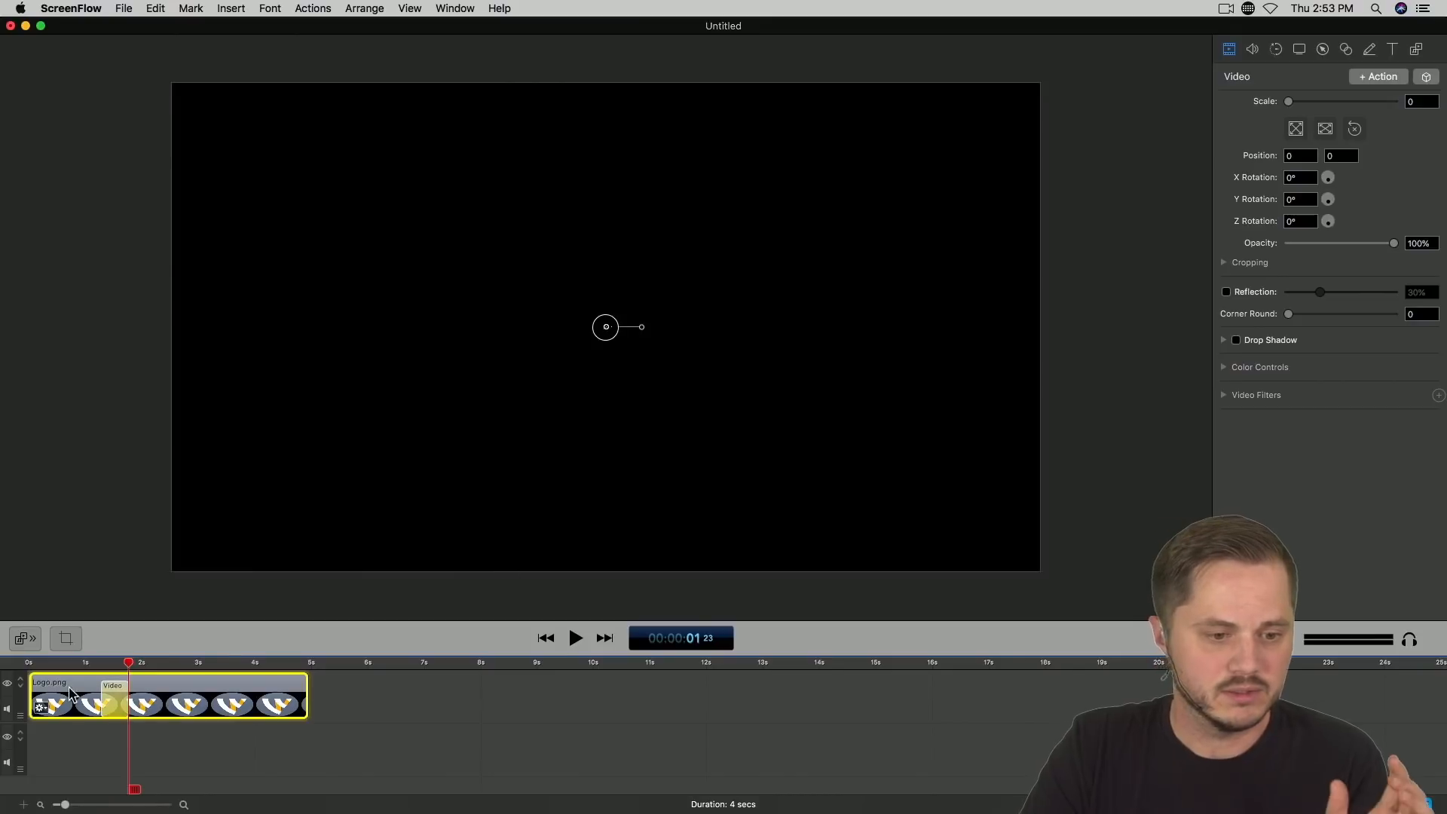
drag(113, 699, 51, 700)
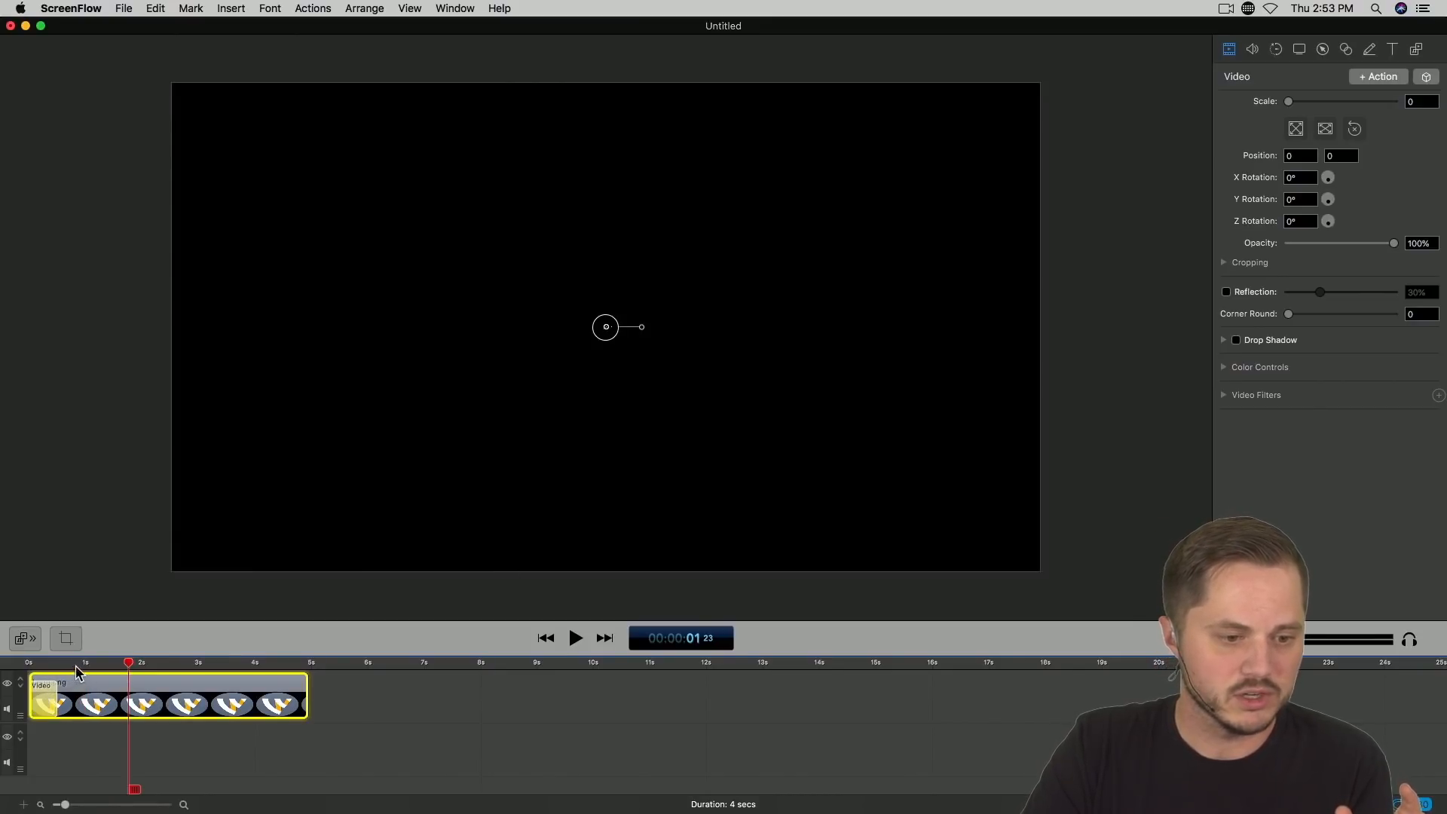
drag(43, 700, 128, 701)
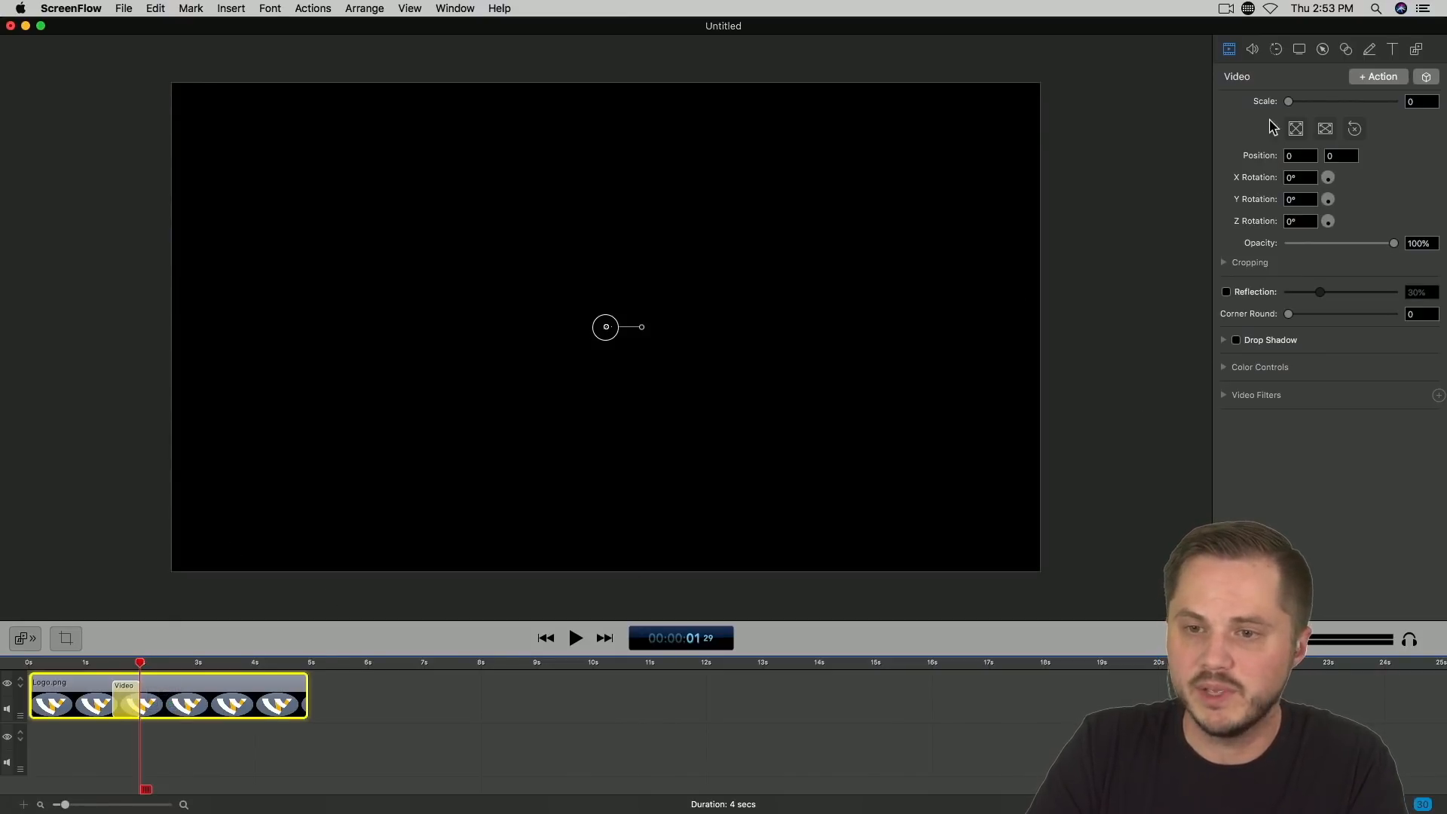
Step: Enlarge the logo to 480% after the video action and center it at position 0, 0 so it covers the canvas
drag(1289, 103, 1403, 111)
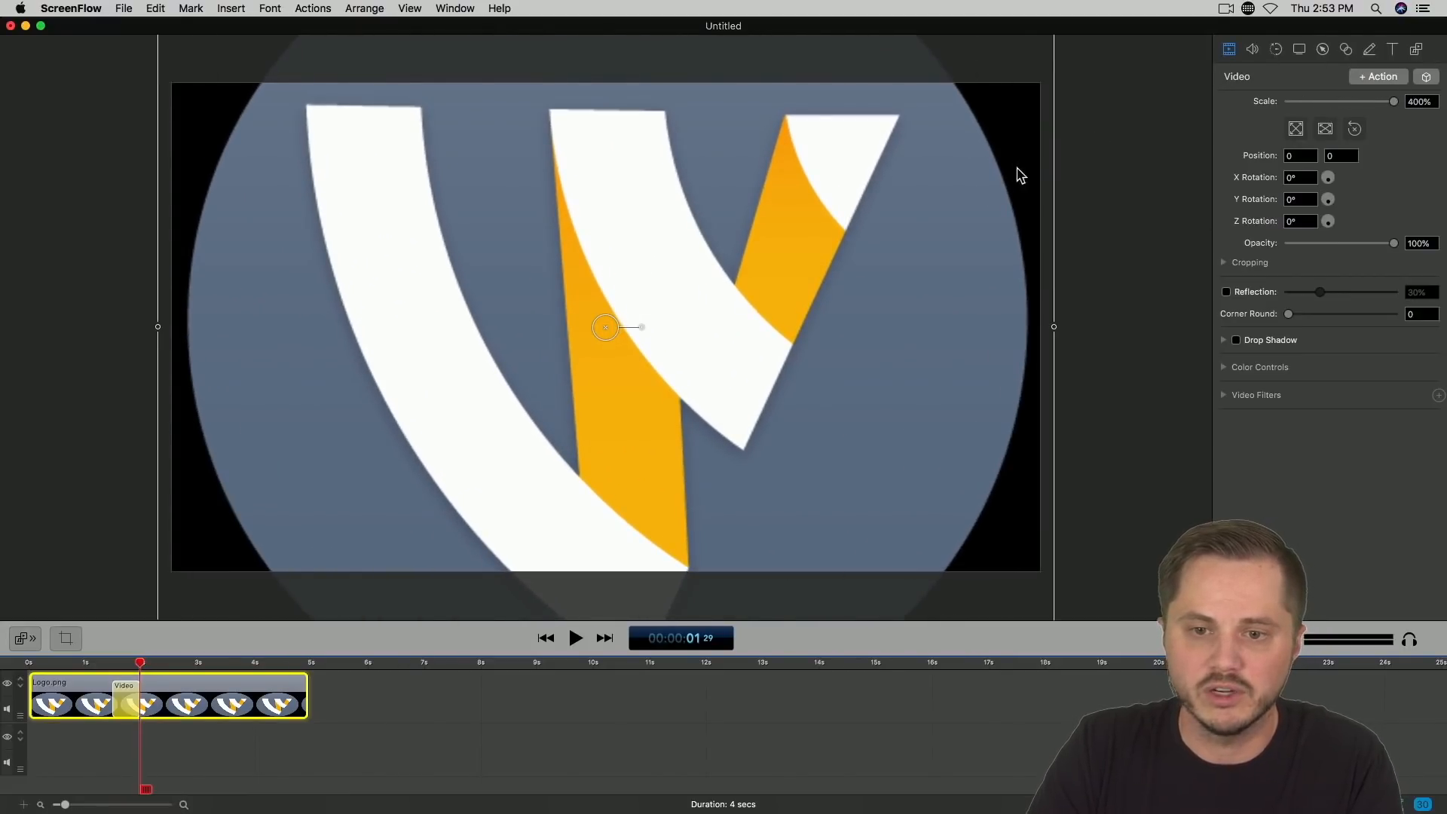
scroll(1128, 261, down, 5)
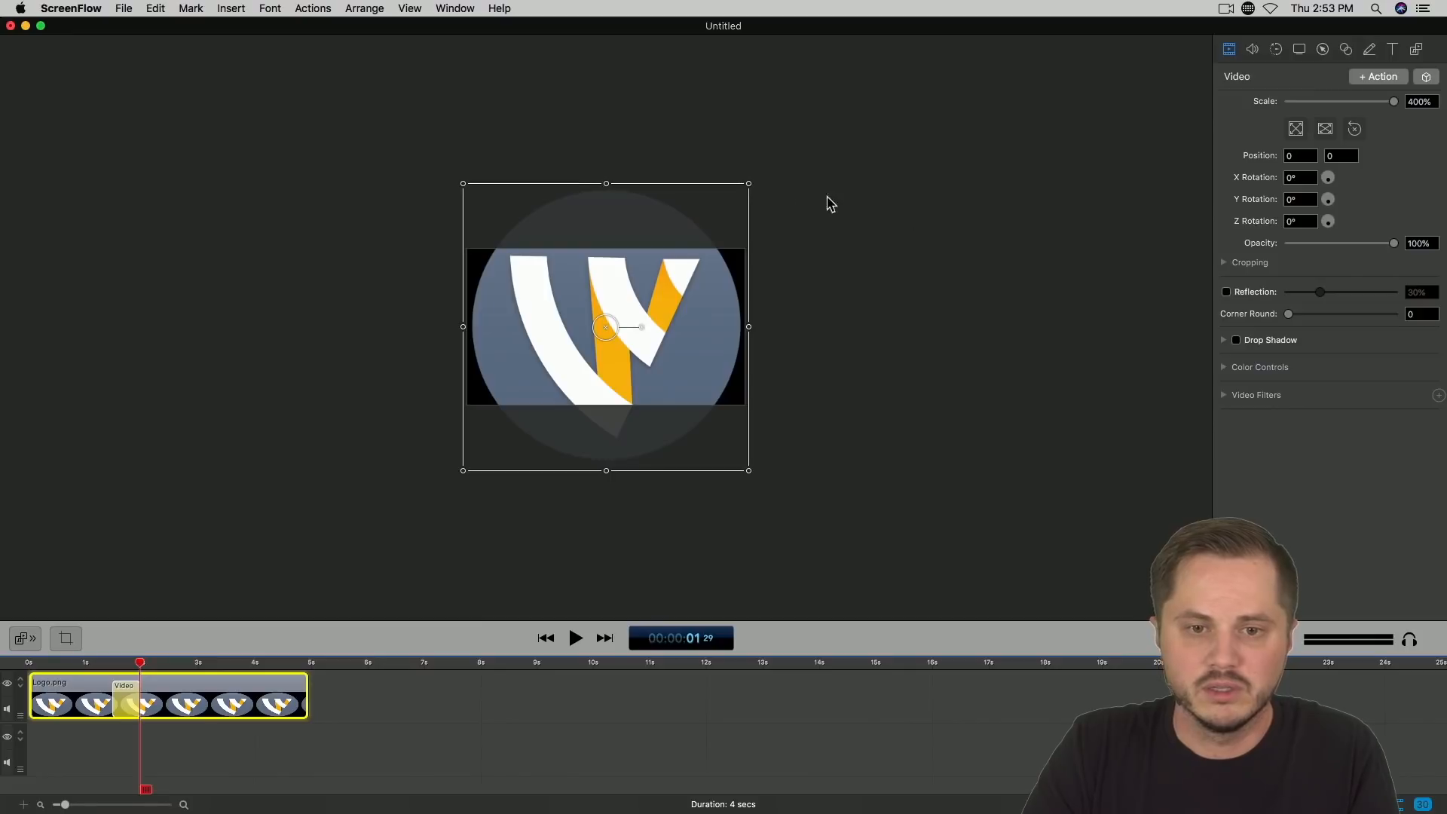
drag(749, 185, 833, 155)
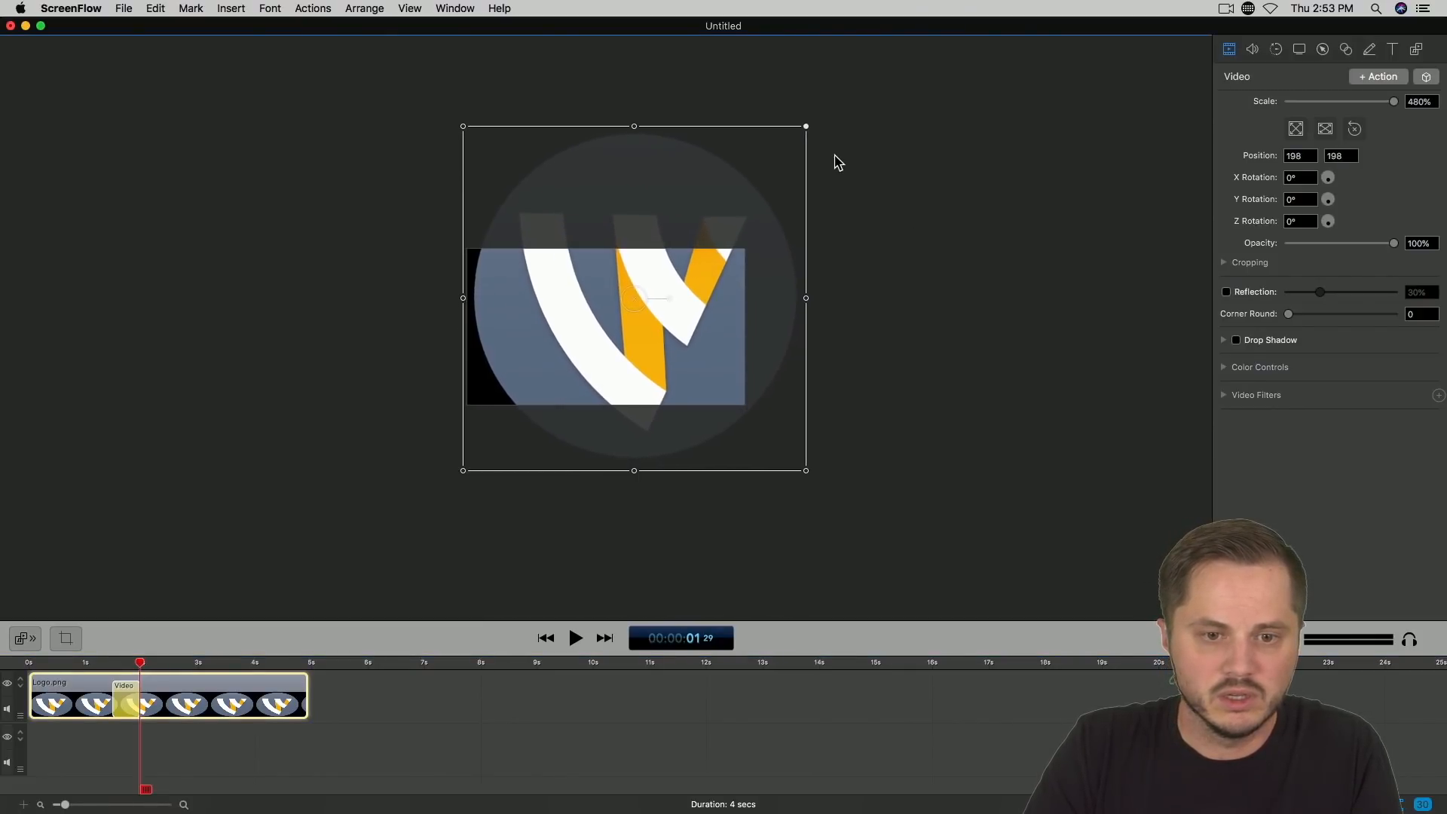
drag(708, 324, 682, 351)
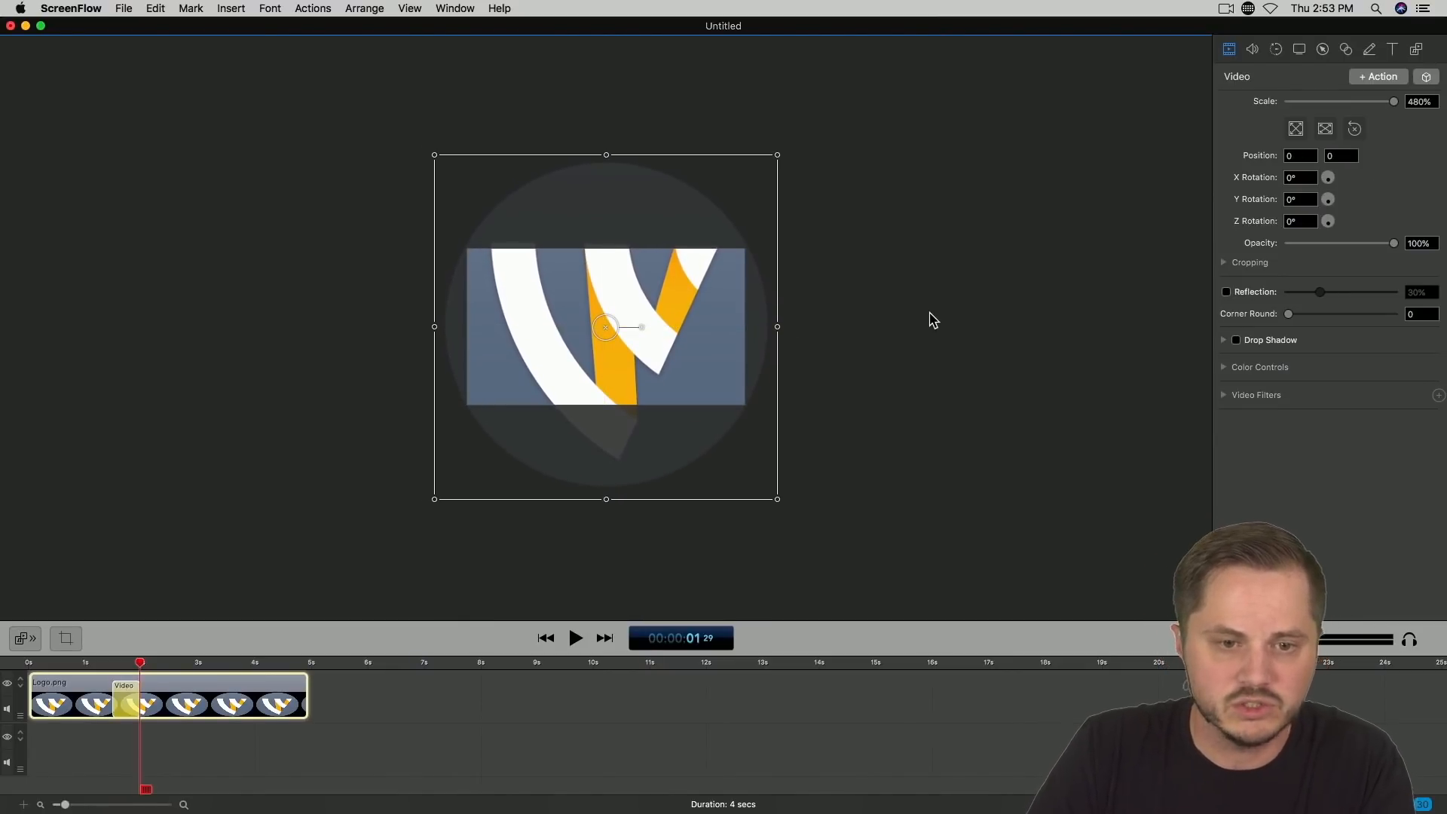
scroll(988, 338, up, 5)
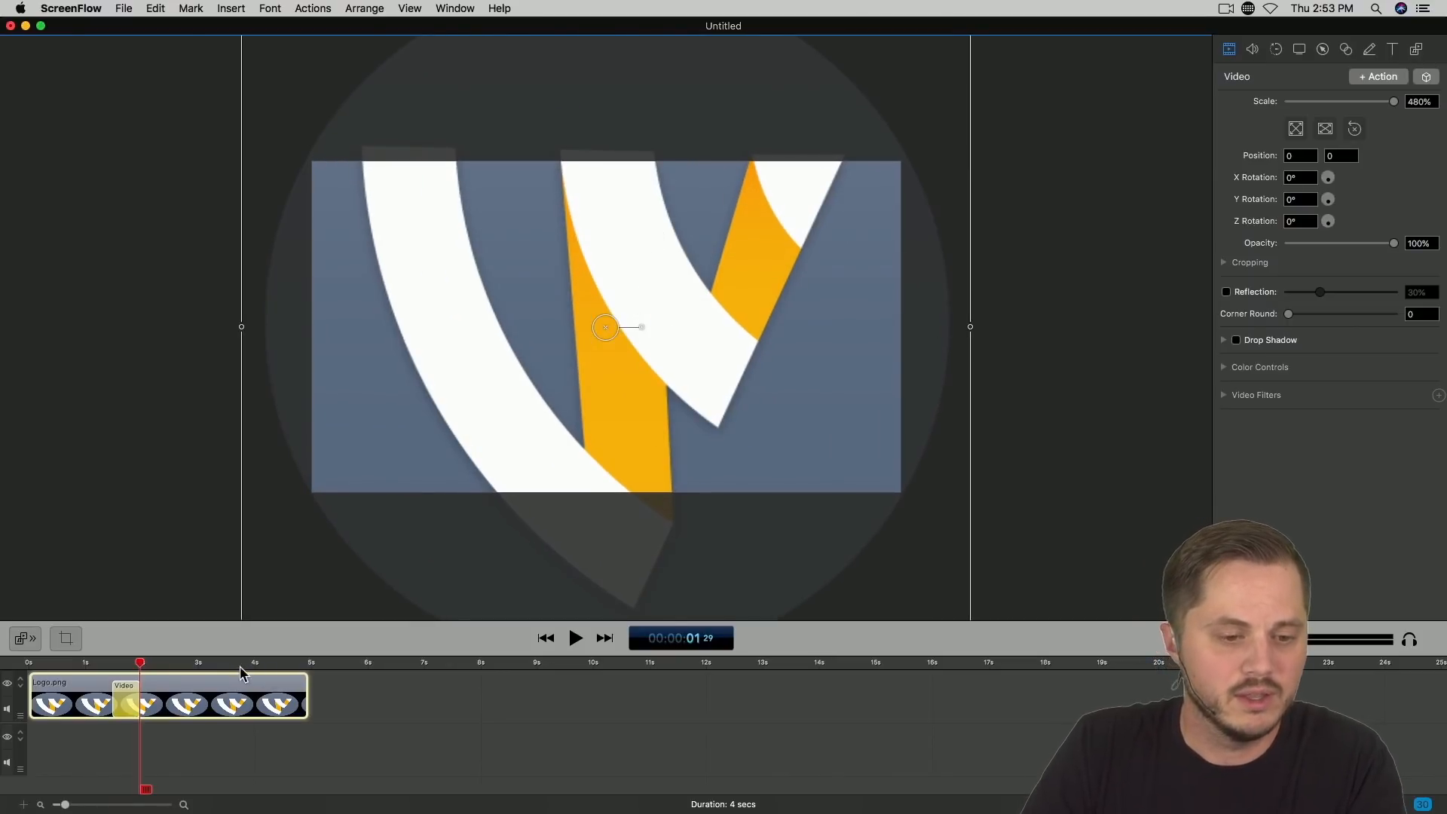
Step: Set the video action's curve type to Ease-In & Out and play the logo animation from the beginning
click(129, 699)
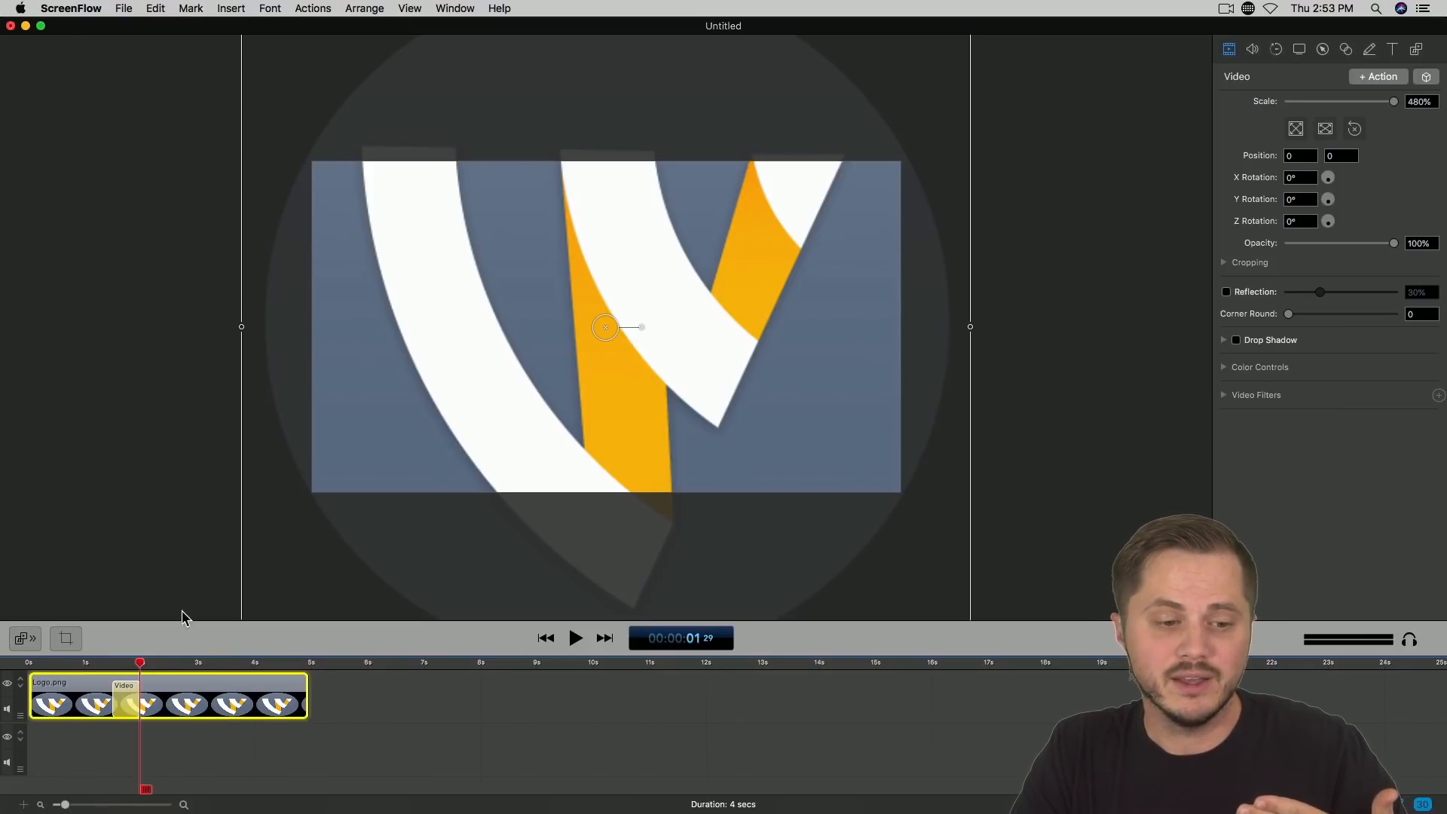
right_click(124, 702)
mouse_move(174, 742)
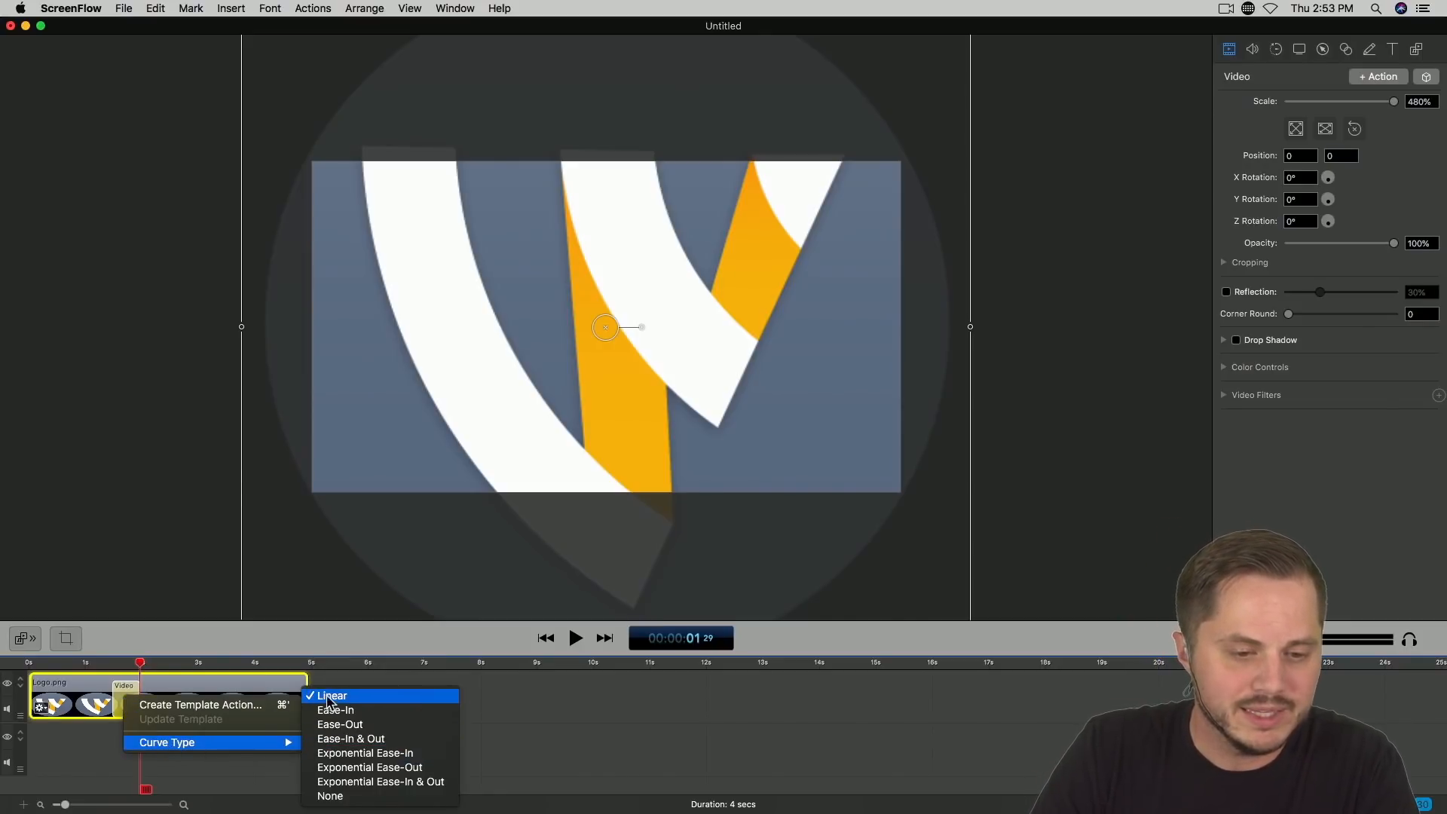
click(376, 742)
drag(93, 663, 32, 663)
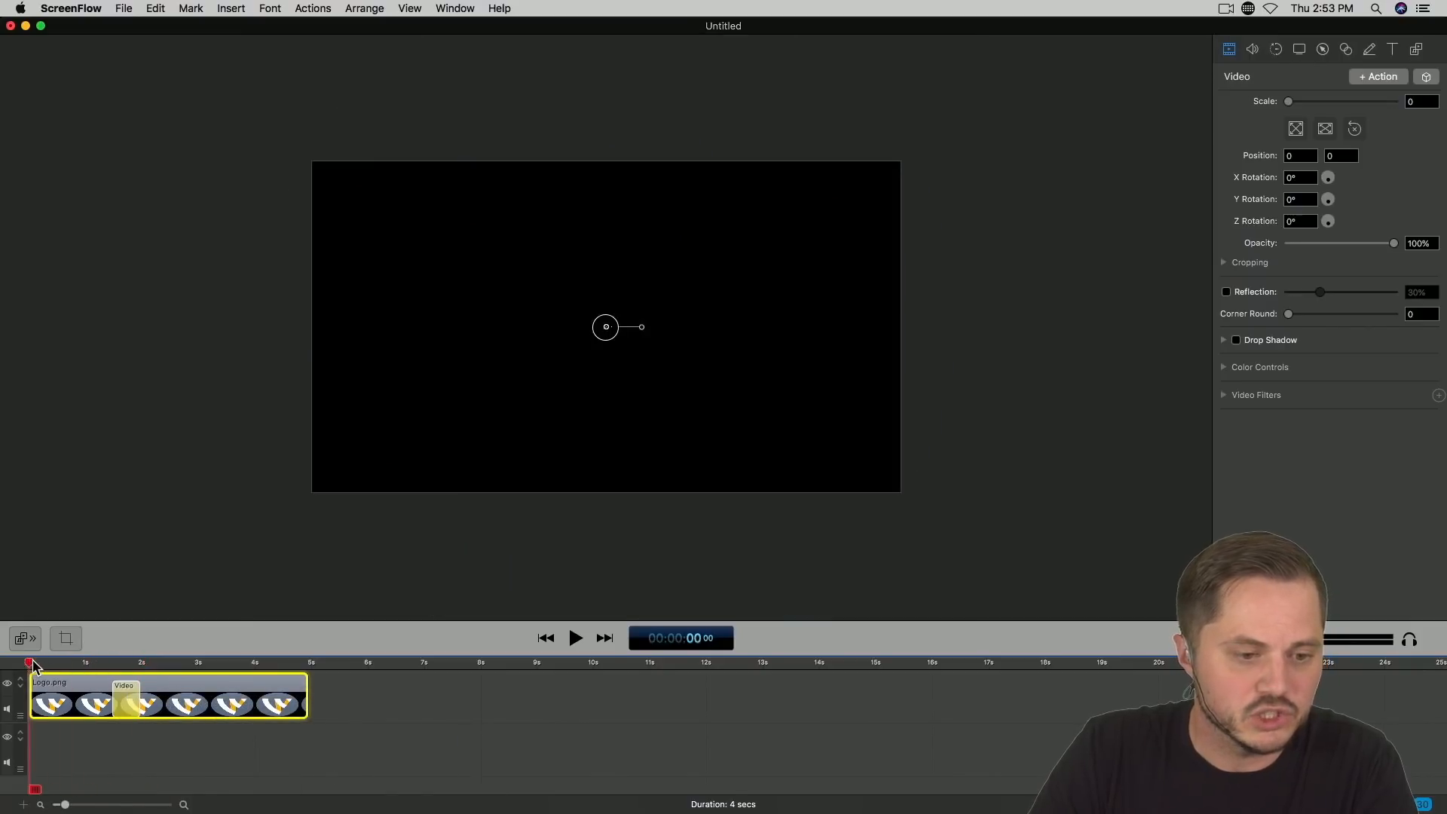
key(space)
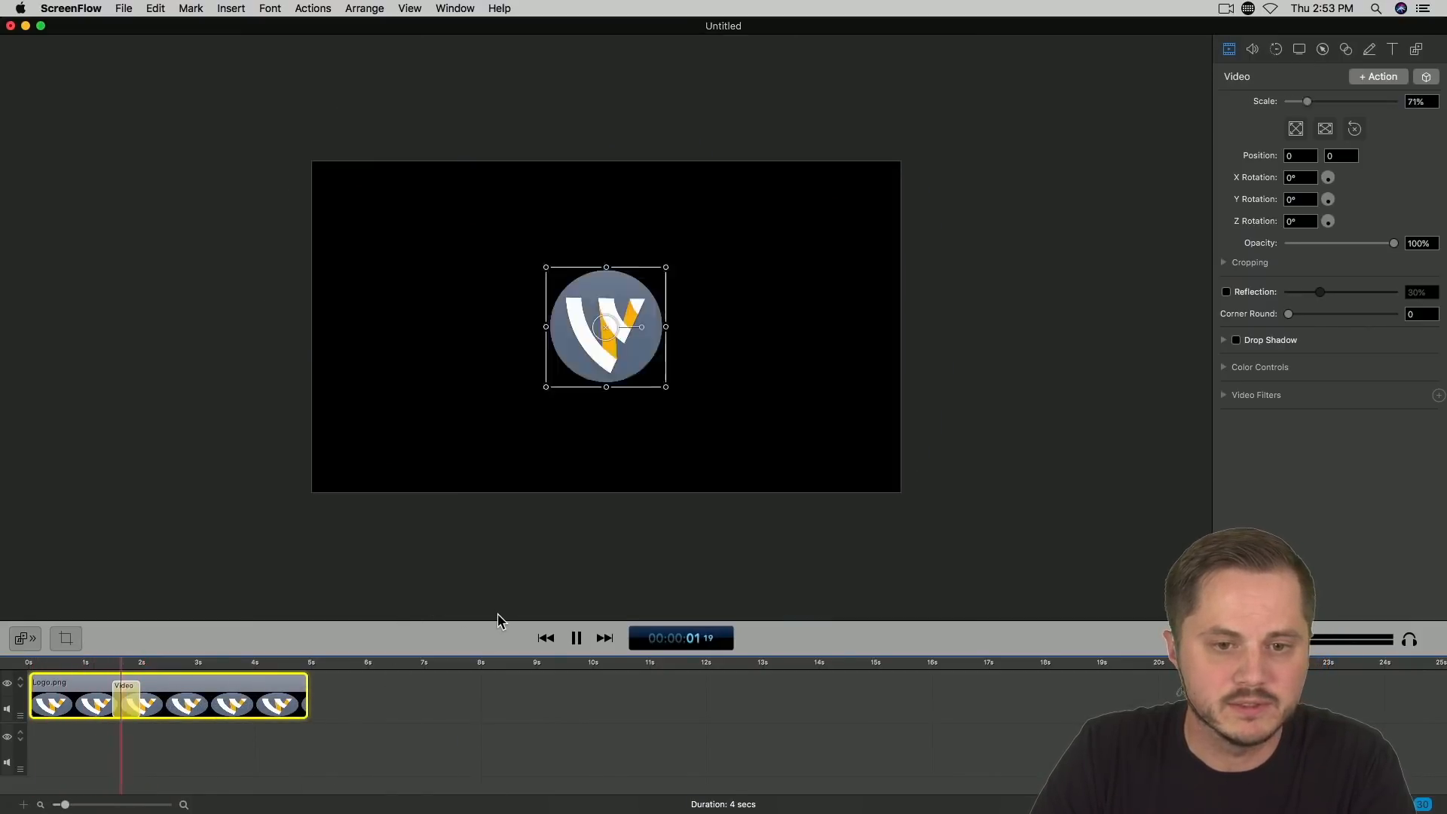
key(space)
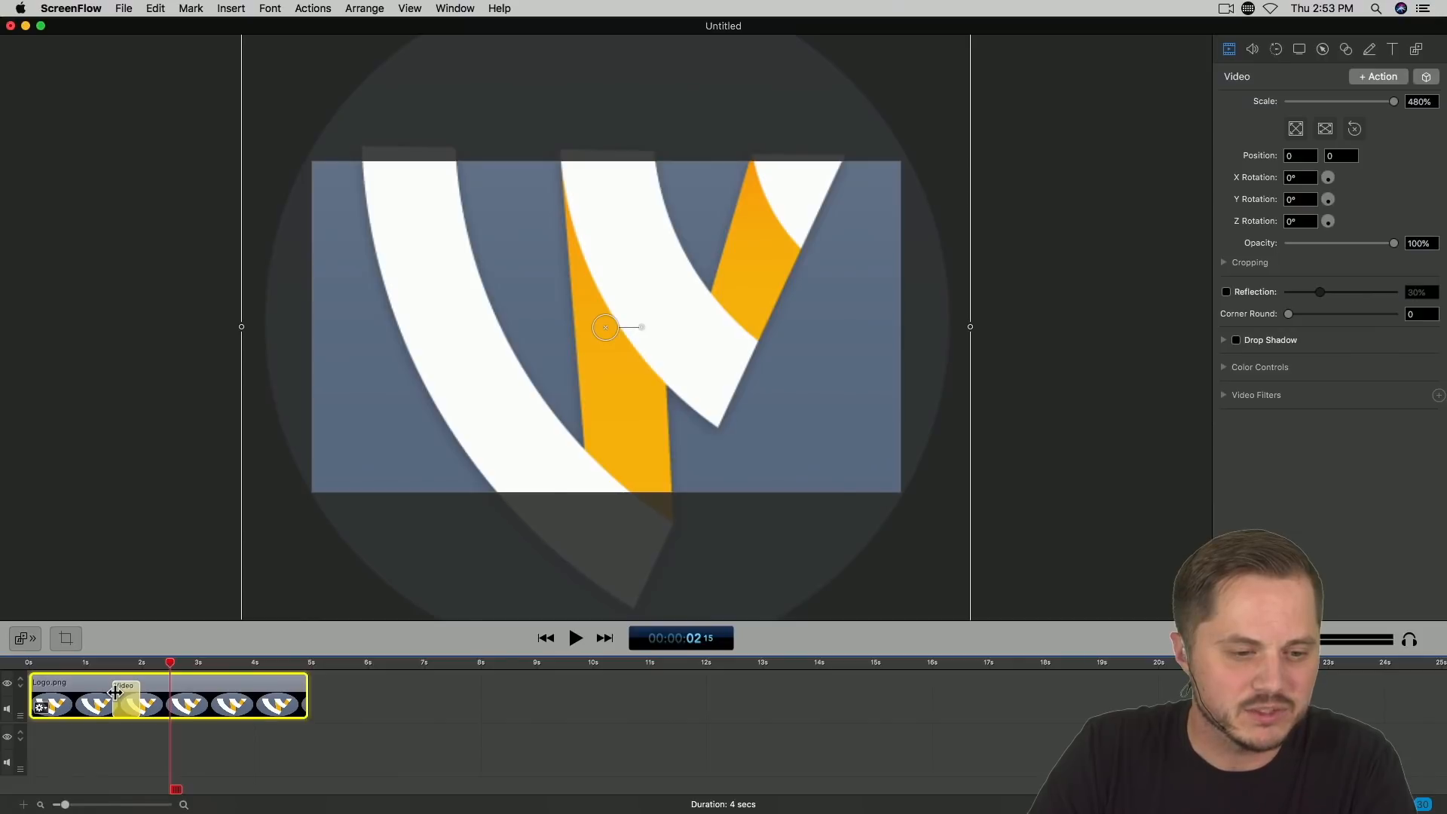
Step: Lengthen the video action by pulling its start back to just before 1 second, and preview the slower zoom
drag(115, 692, 73, 692)
click(31, 663)
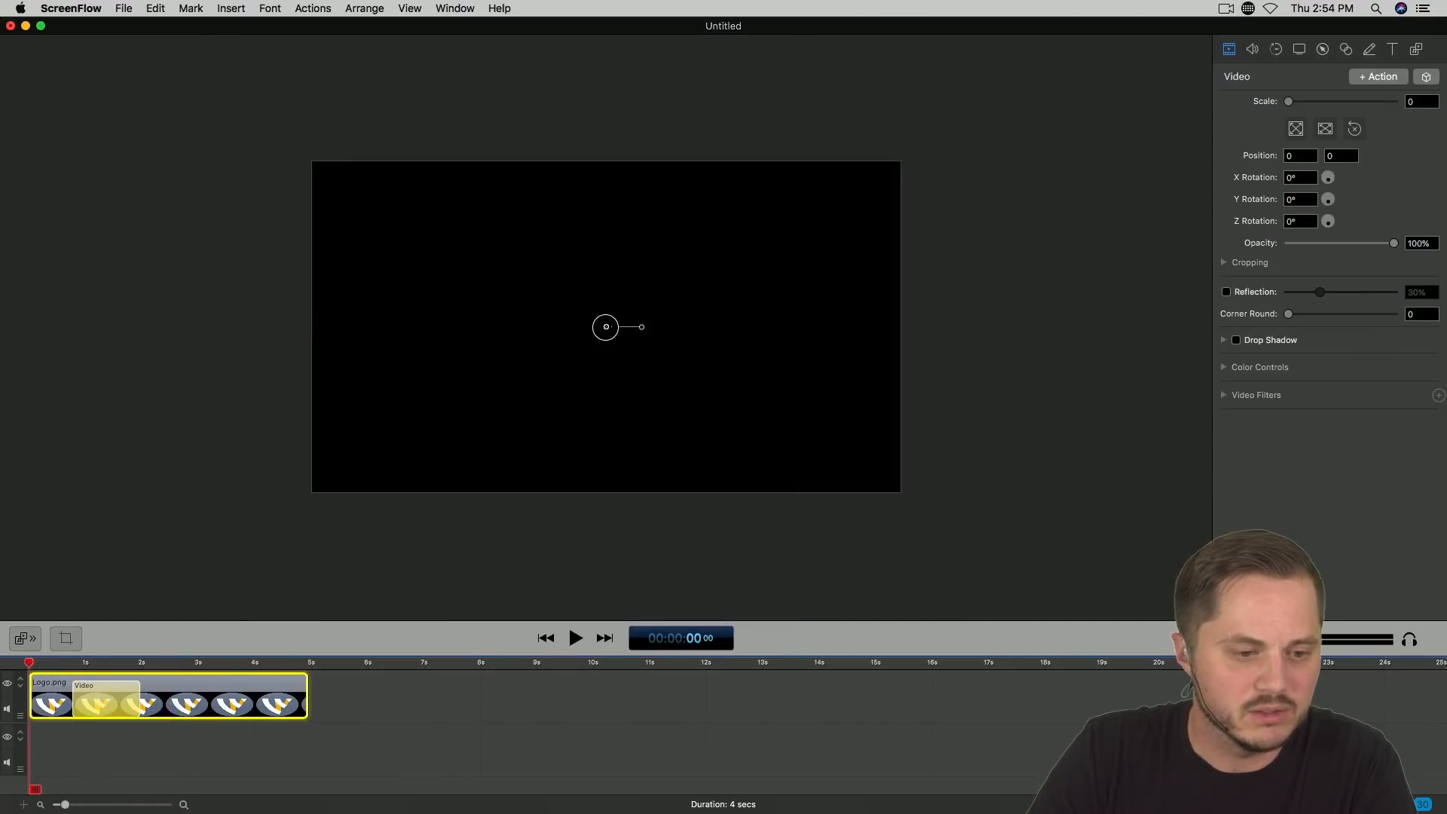
key(space)
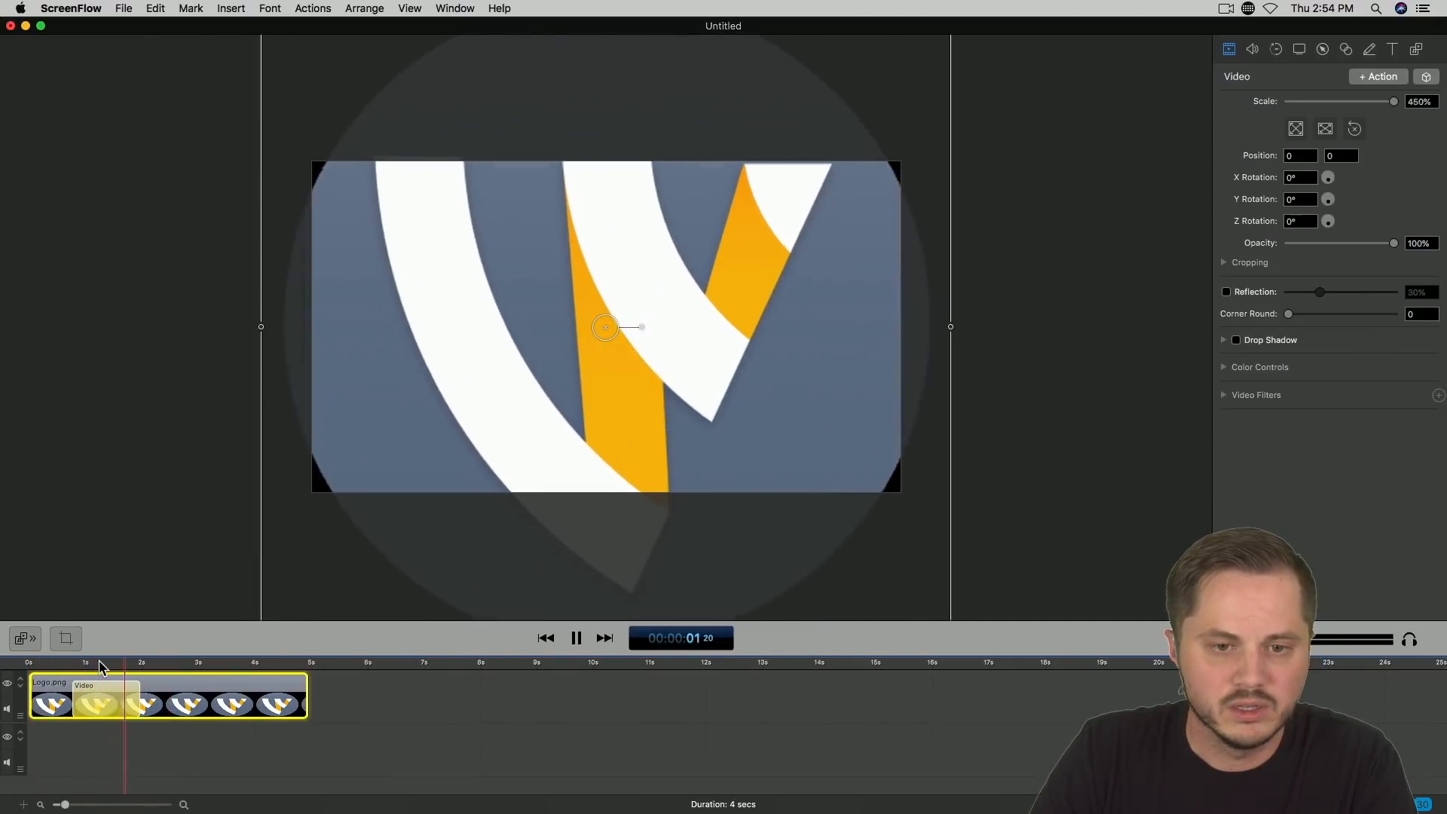
key(space)
Step: Add a video snapback action at the end of the zoom, at 00:00:01 29, and dismiss the help message
drag(161, 661, 138, 661)
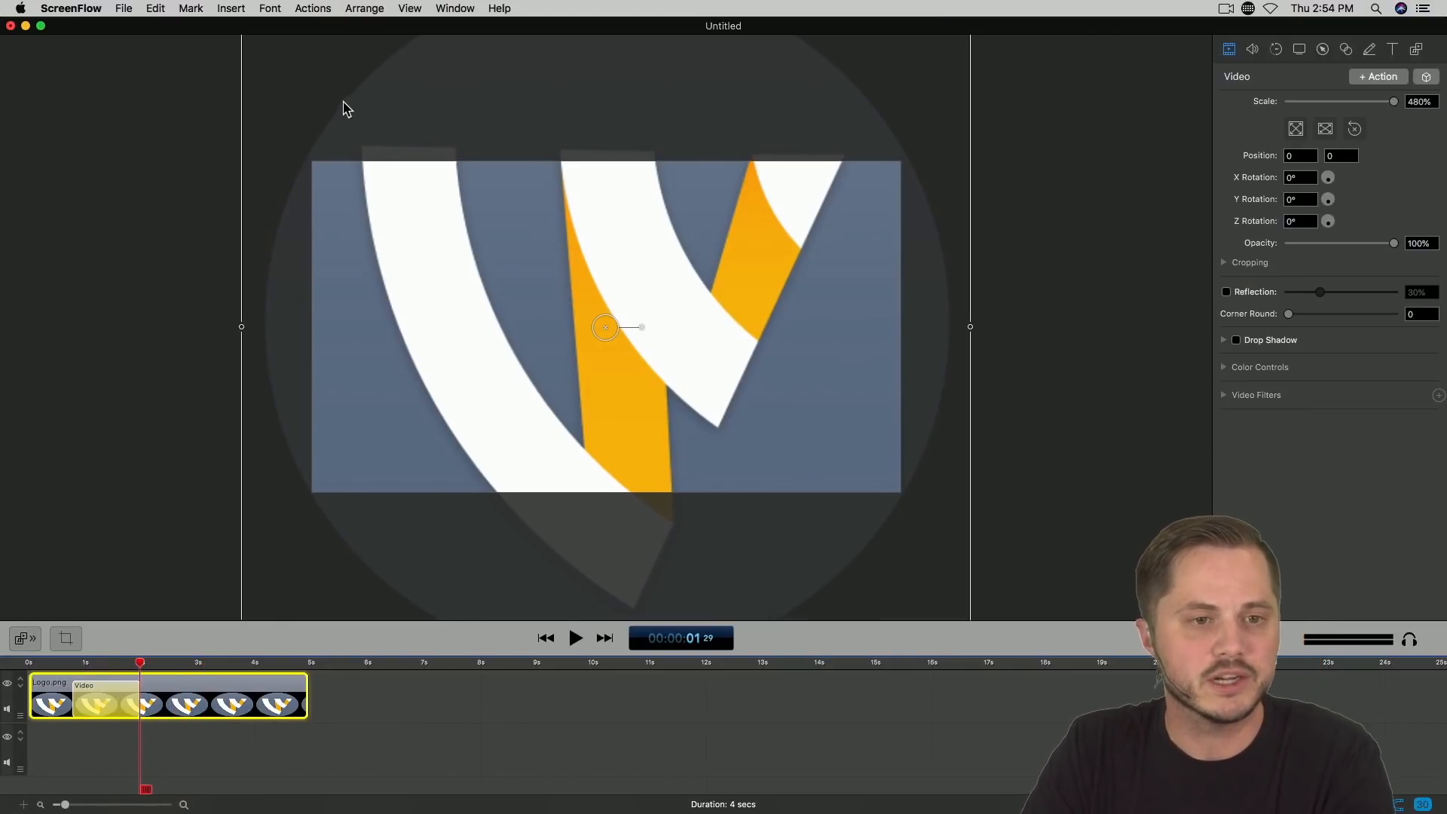
click(312, 9)
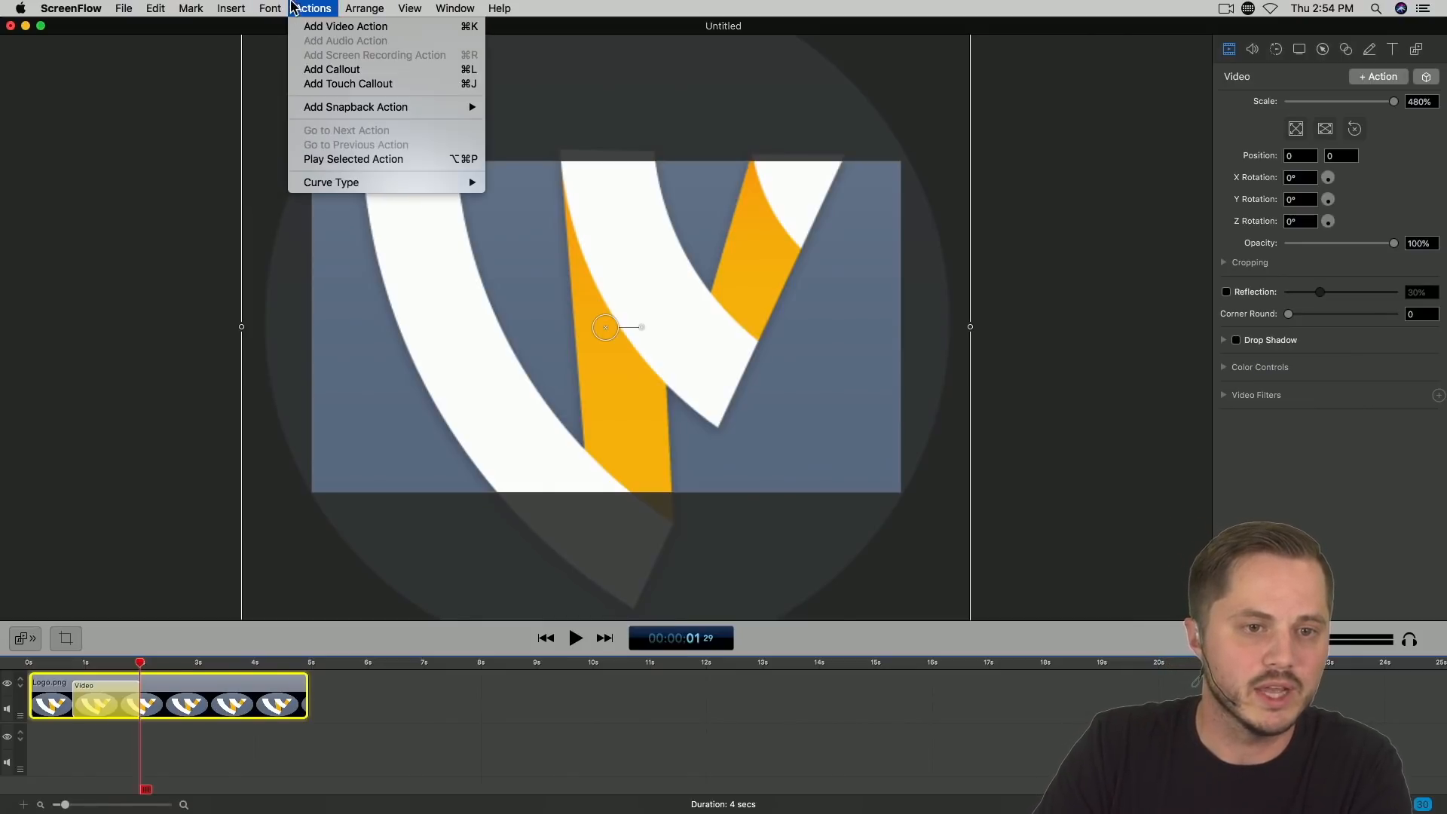
mouse_move(324, 110)
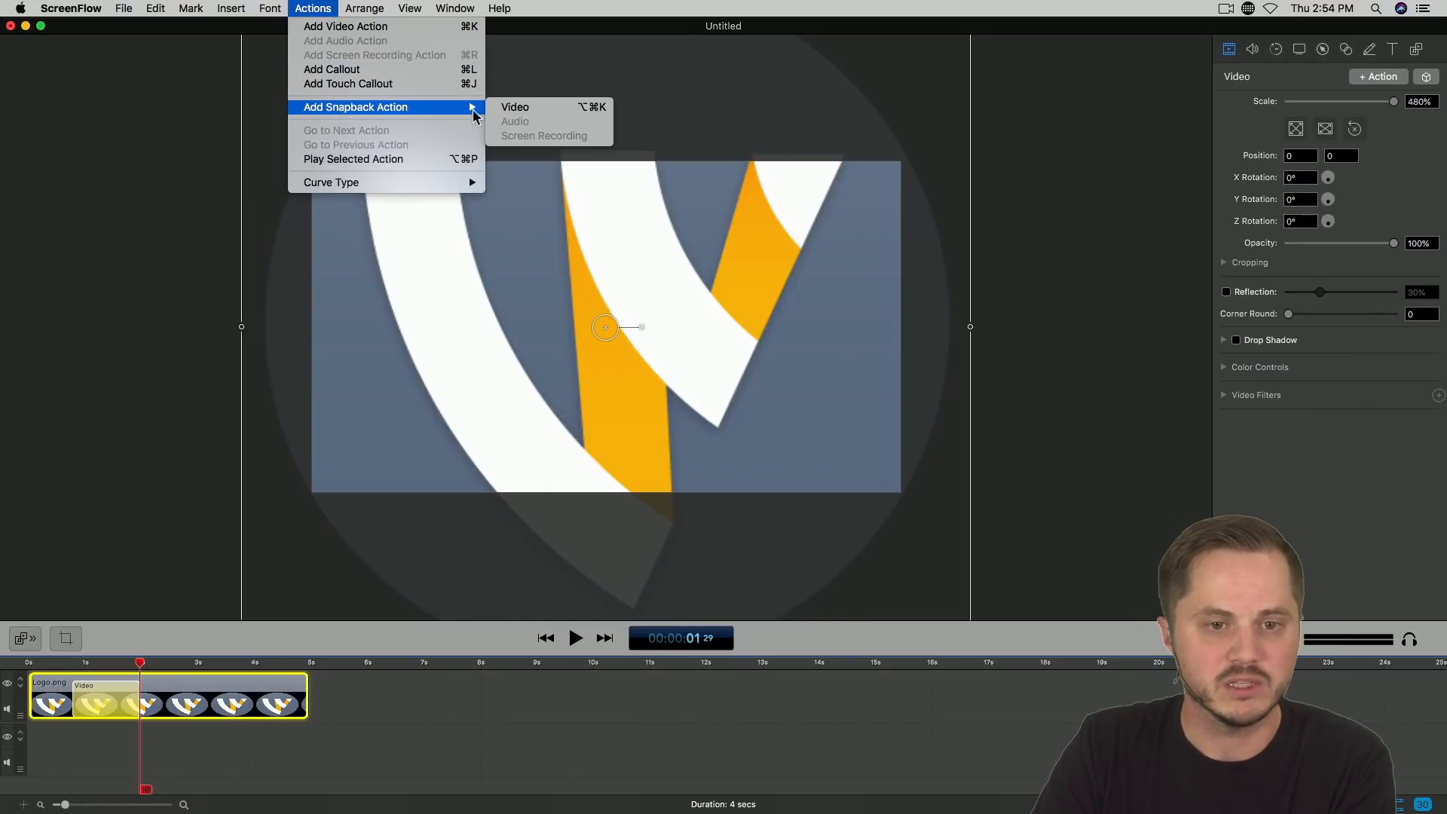
click(526, 110)
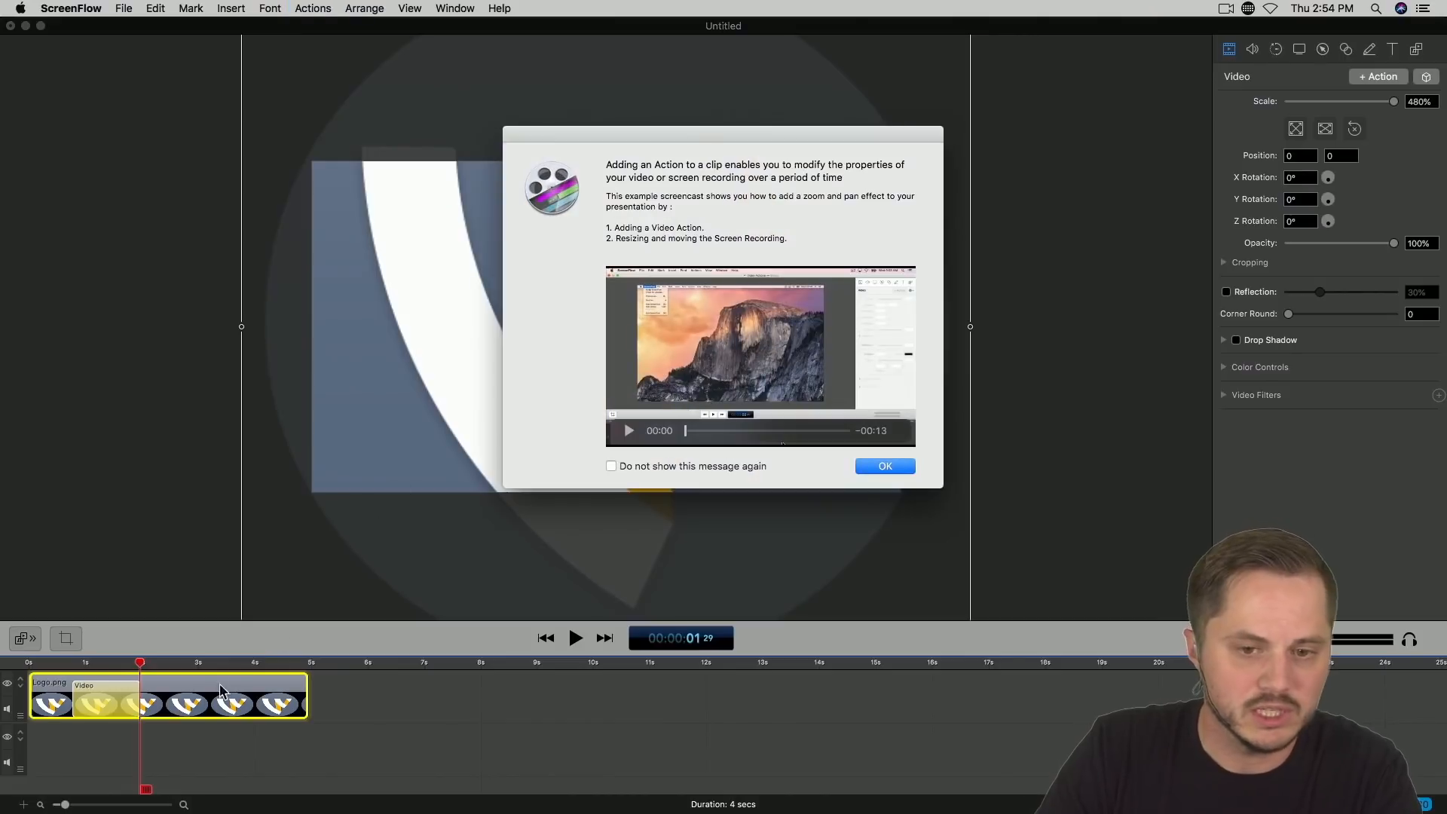
click(890, 466)
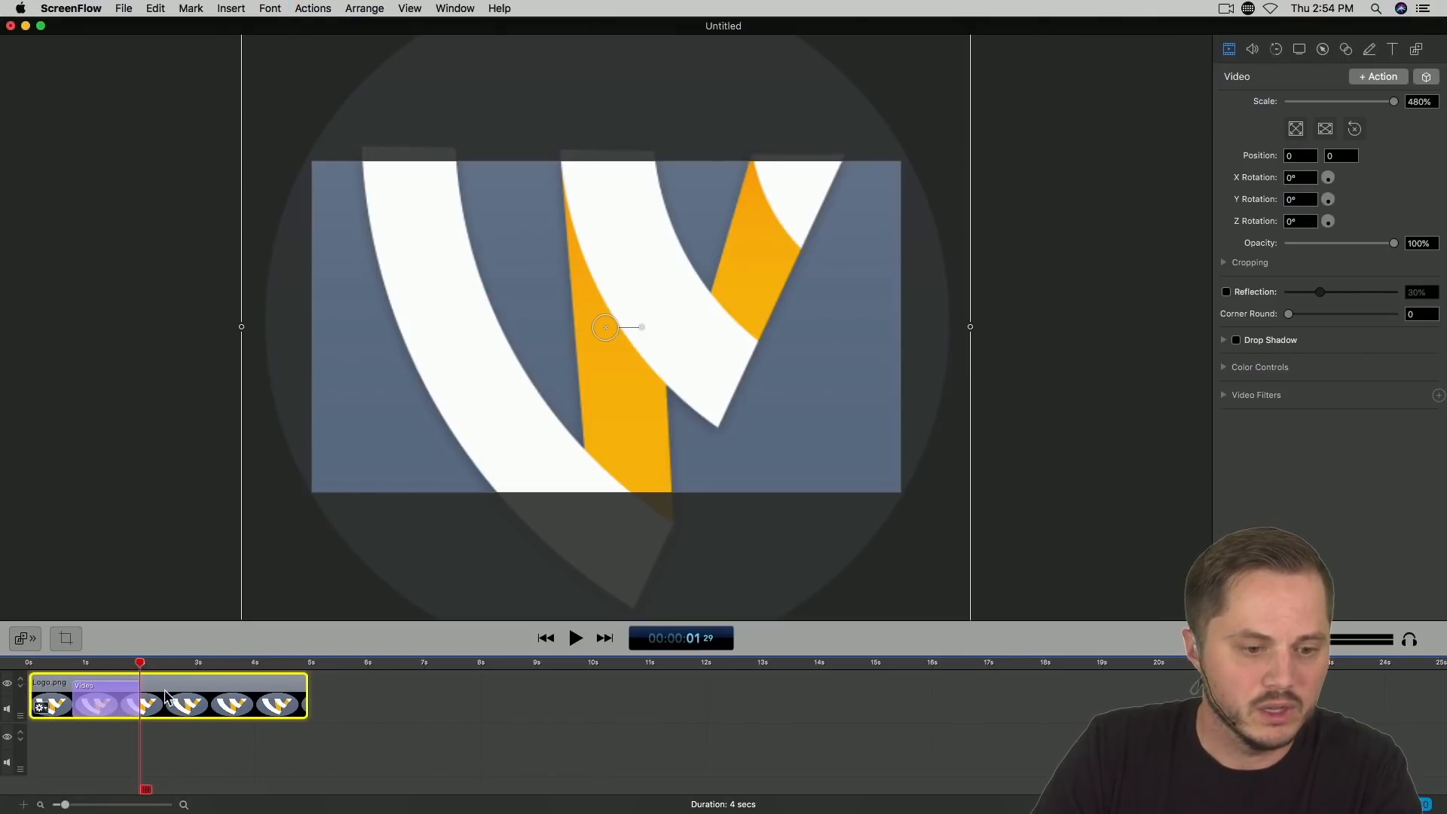
Step: Add a video snapback action at 00:00:02 06, dismiss the help message, and stretch the snapback's end to just past 3 seconds
drag(145, 668, 155, 672)
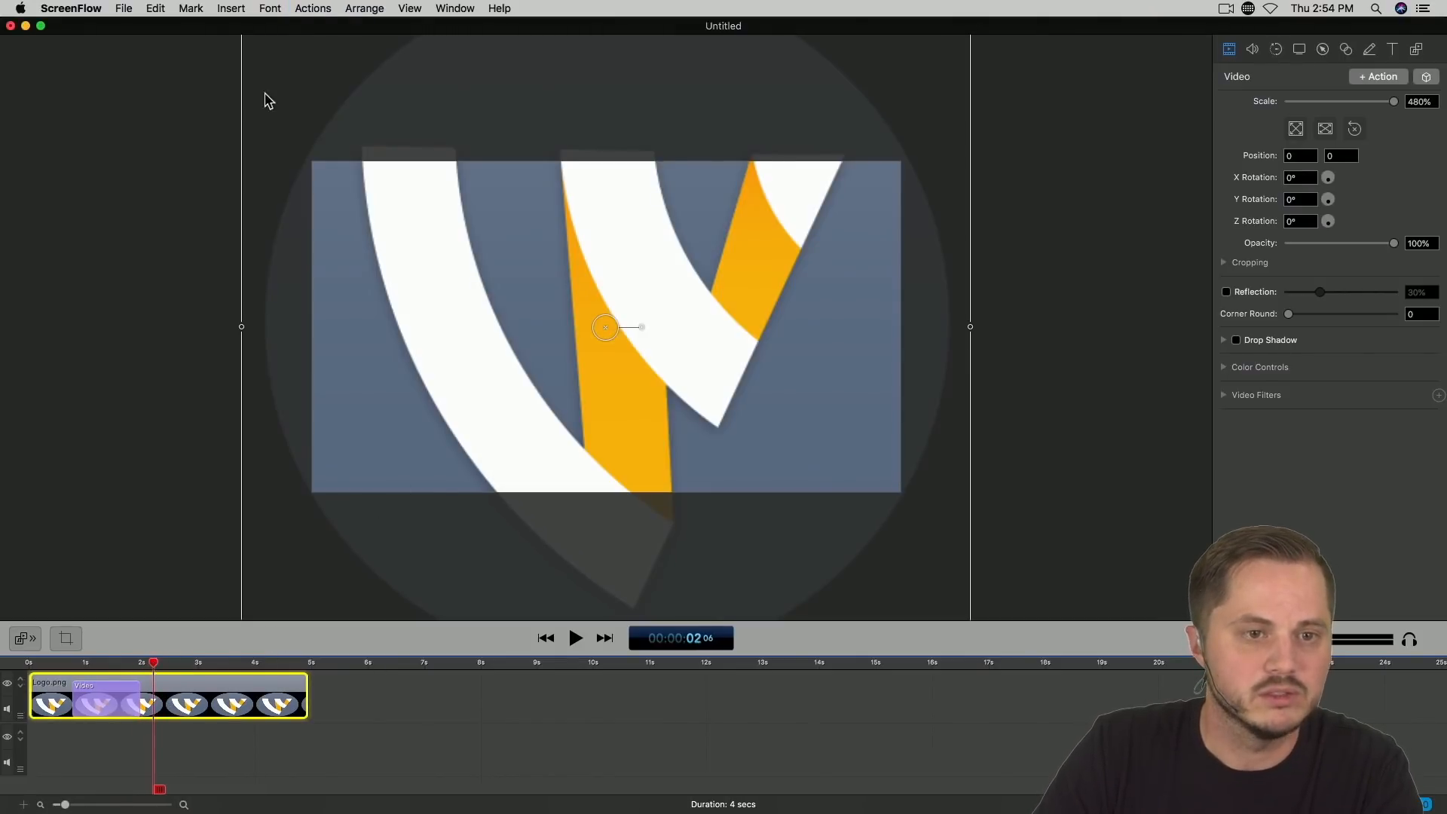
click(299, 7)
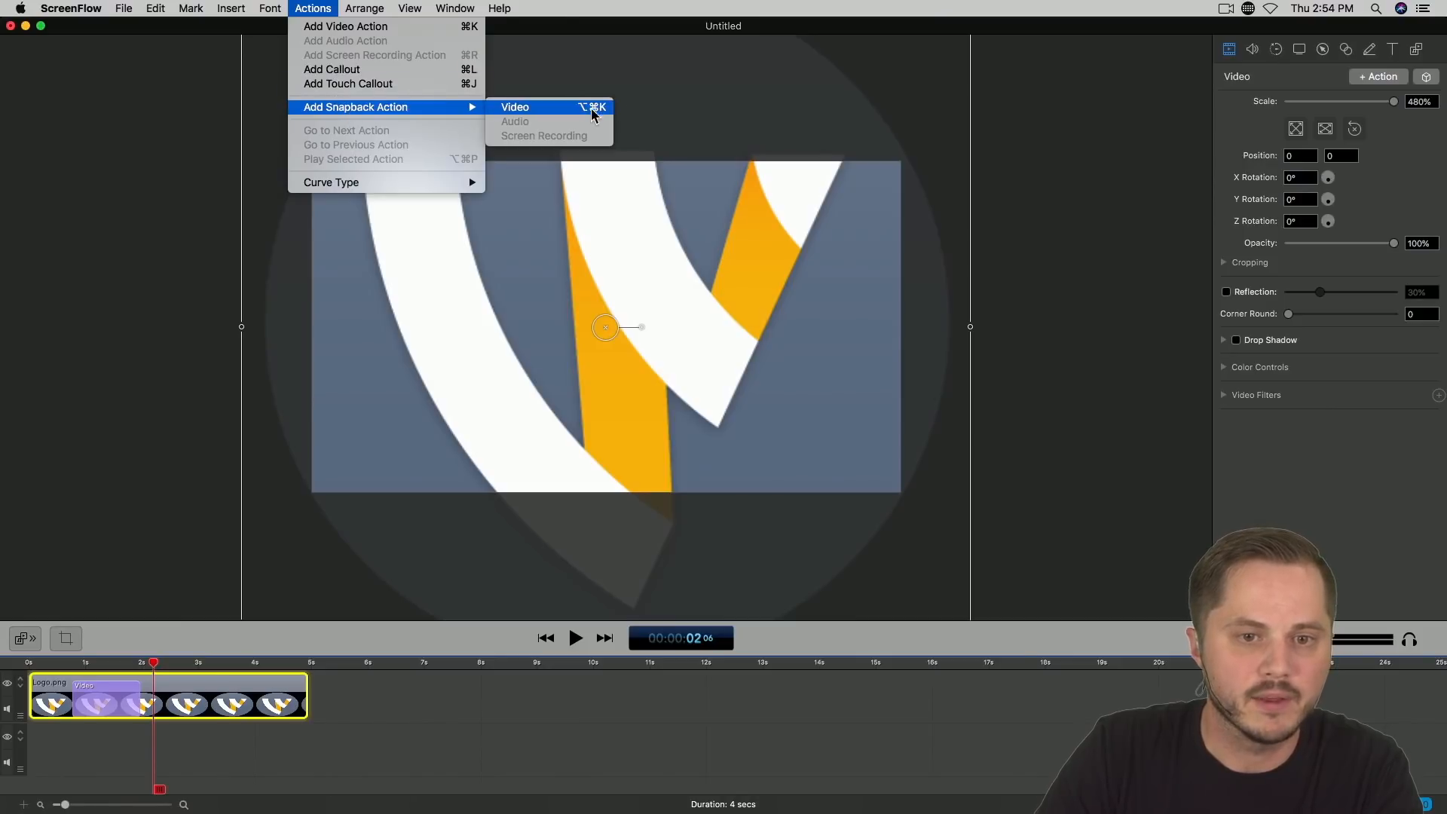
click(588, 110)
click(886, 466)
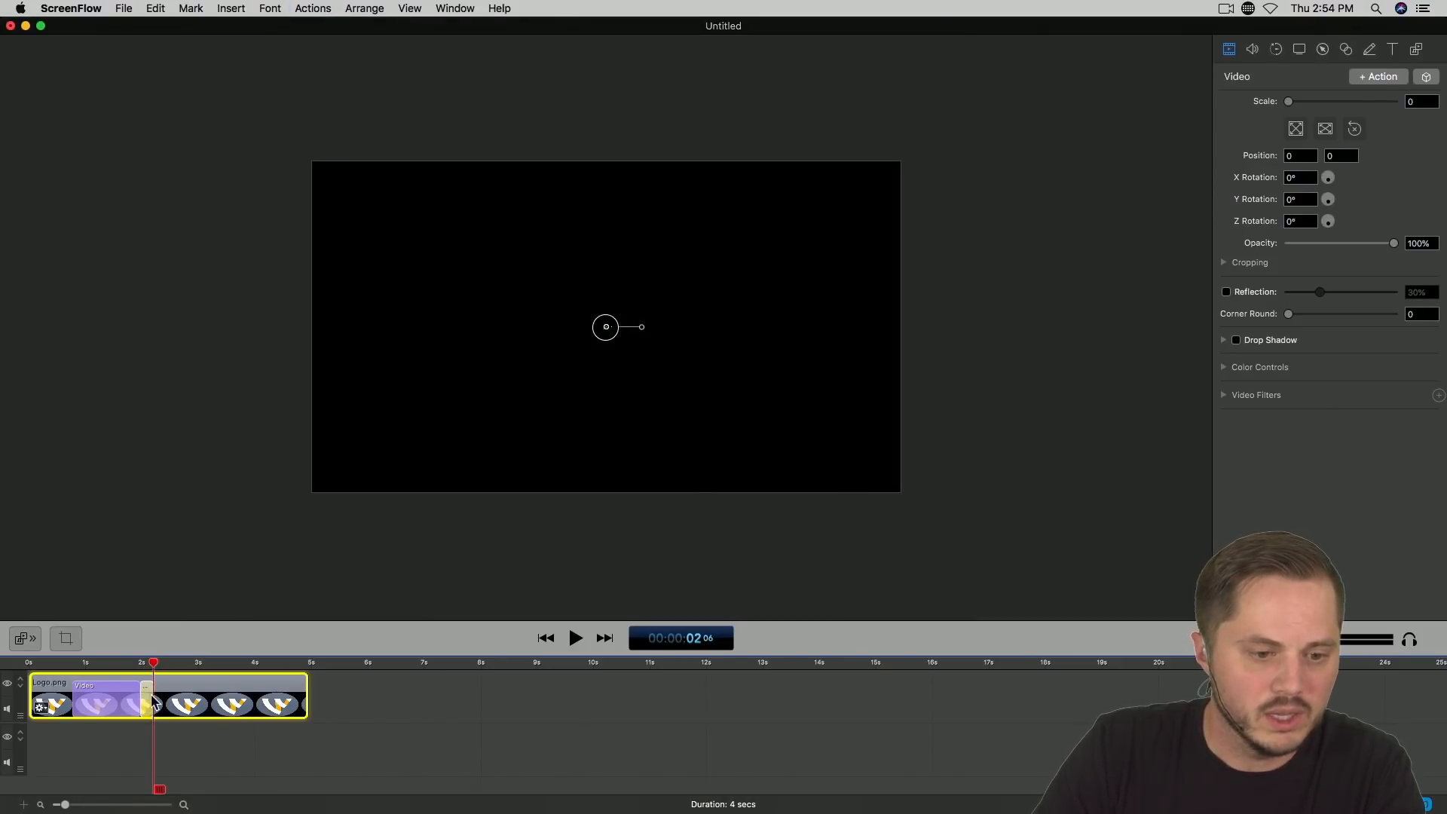
mouse_move(152, 694)
mouse_down()
mouse_move(203, 694)
mouse_move(175, 707)
mouse_up()
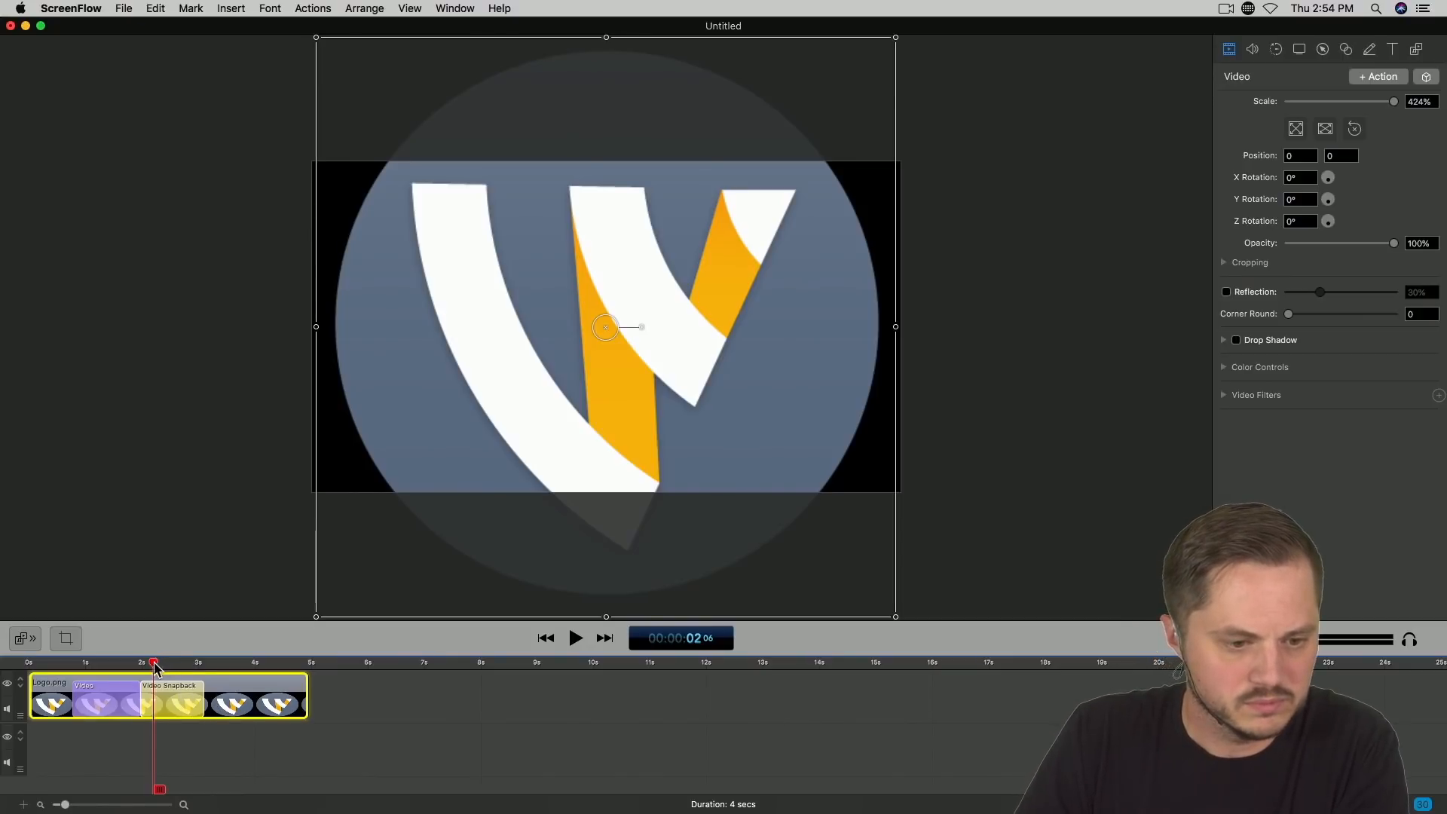
Step: Lengthen the video snapback to end at 00:00:03 10 and preview the animation from the beginning
drag(154, 667, 220, 670)
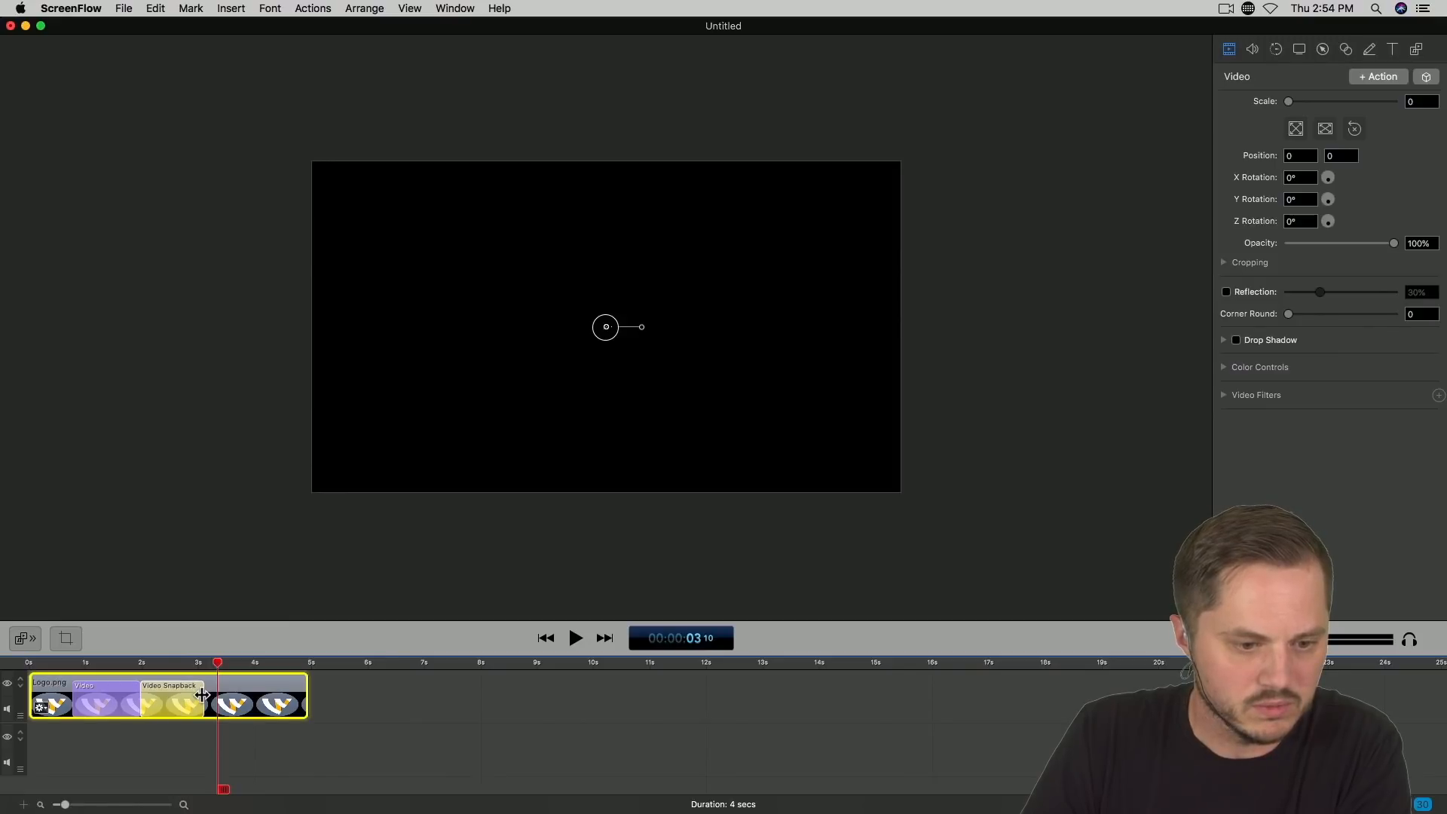
drag(135, 666, 27, 667)
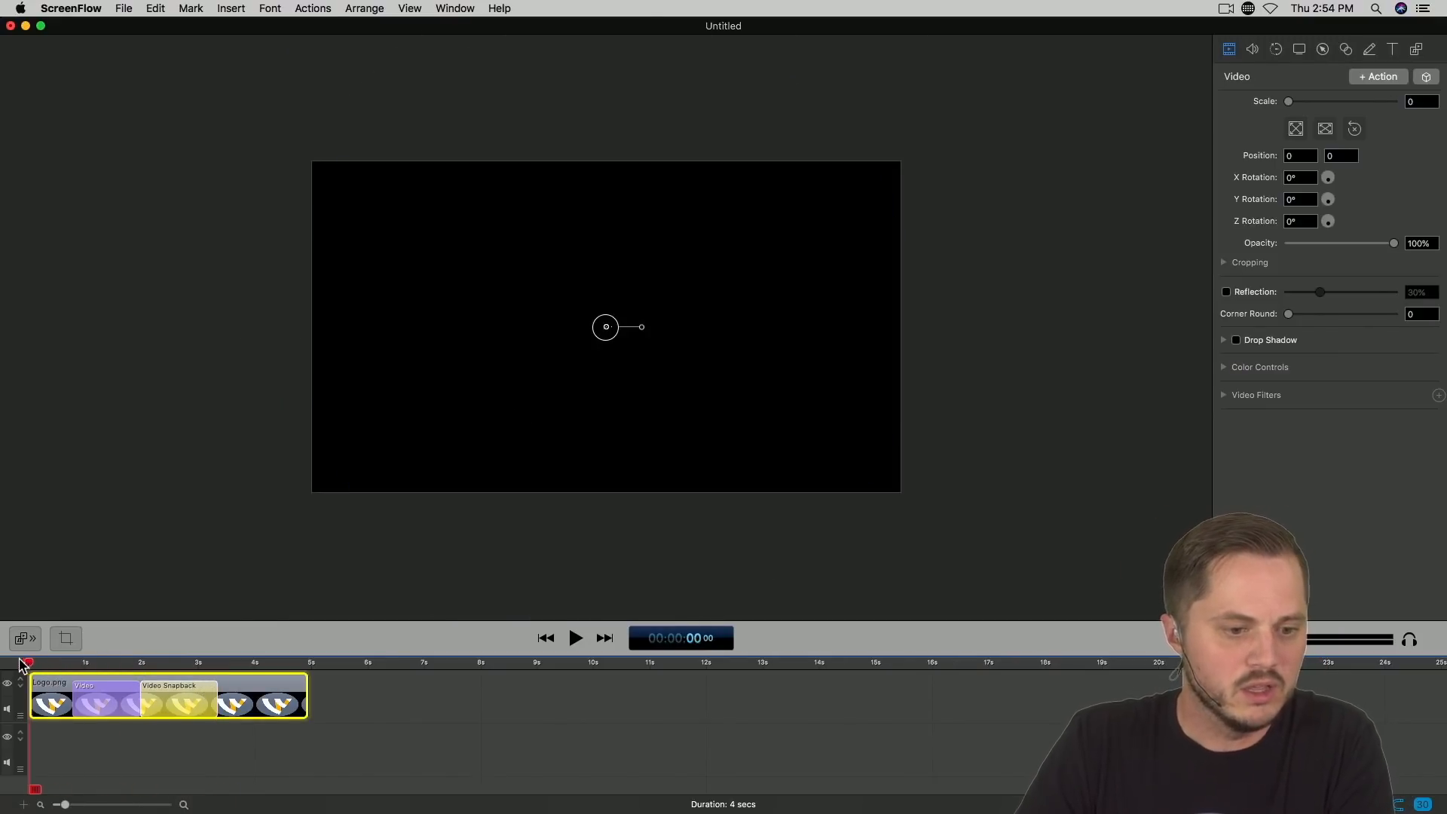
key(space)
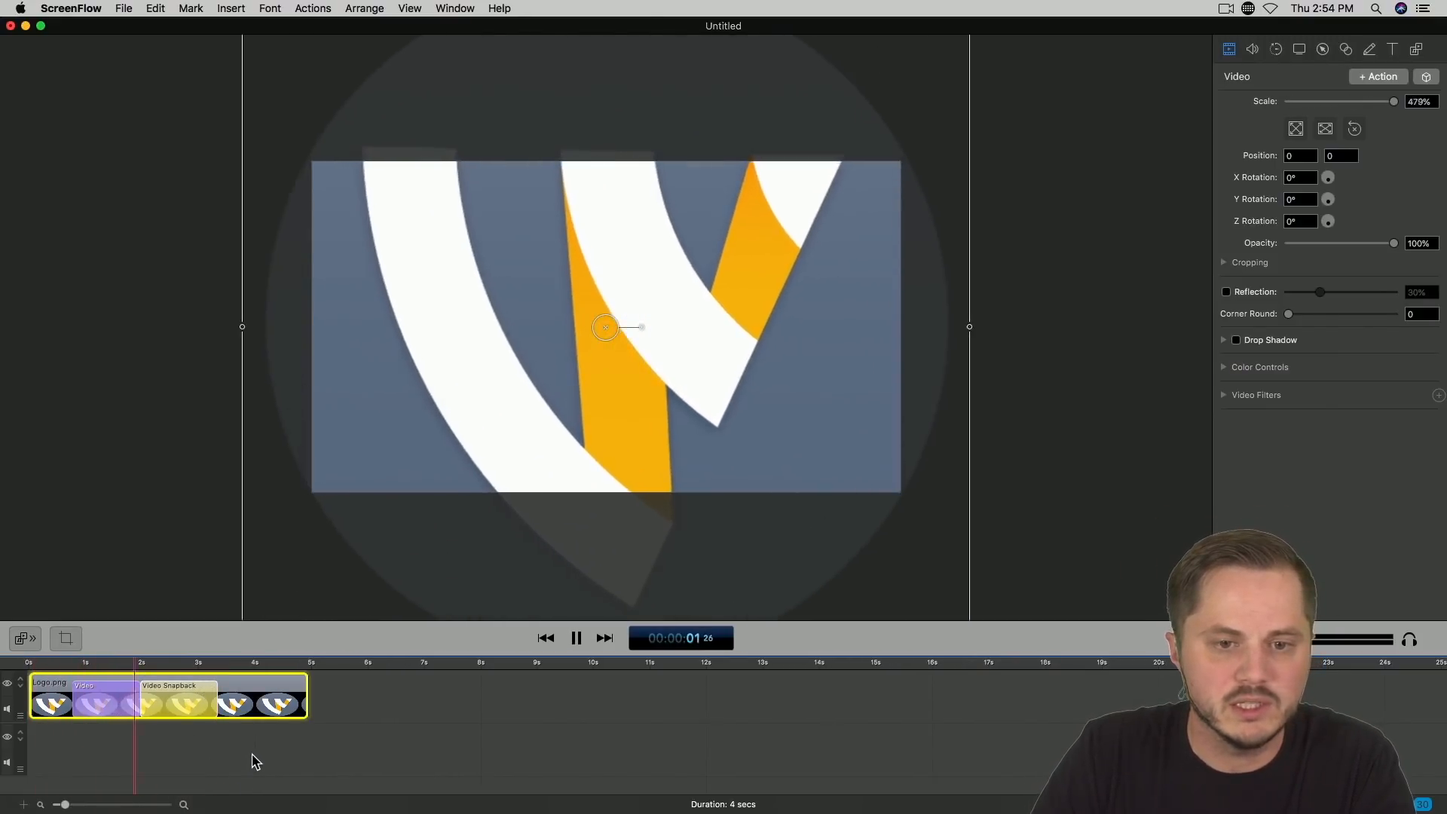
key(space)
Step: Delay the video snapback to leave a short hold after the zoom, shorten it to 1.1 s, and preview the animation
drag(199, 699, 220, 690)
key(Home)
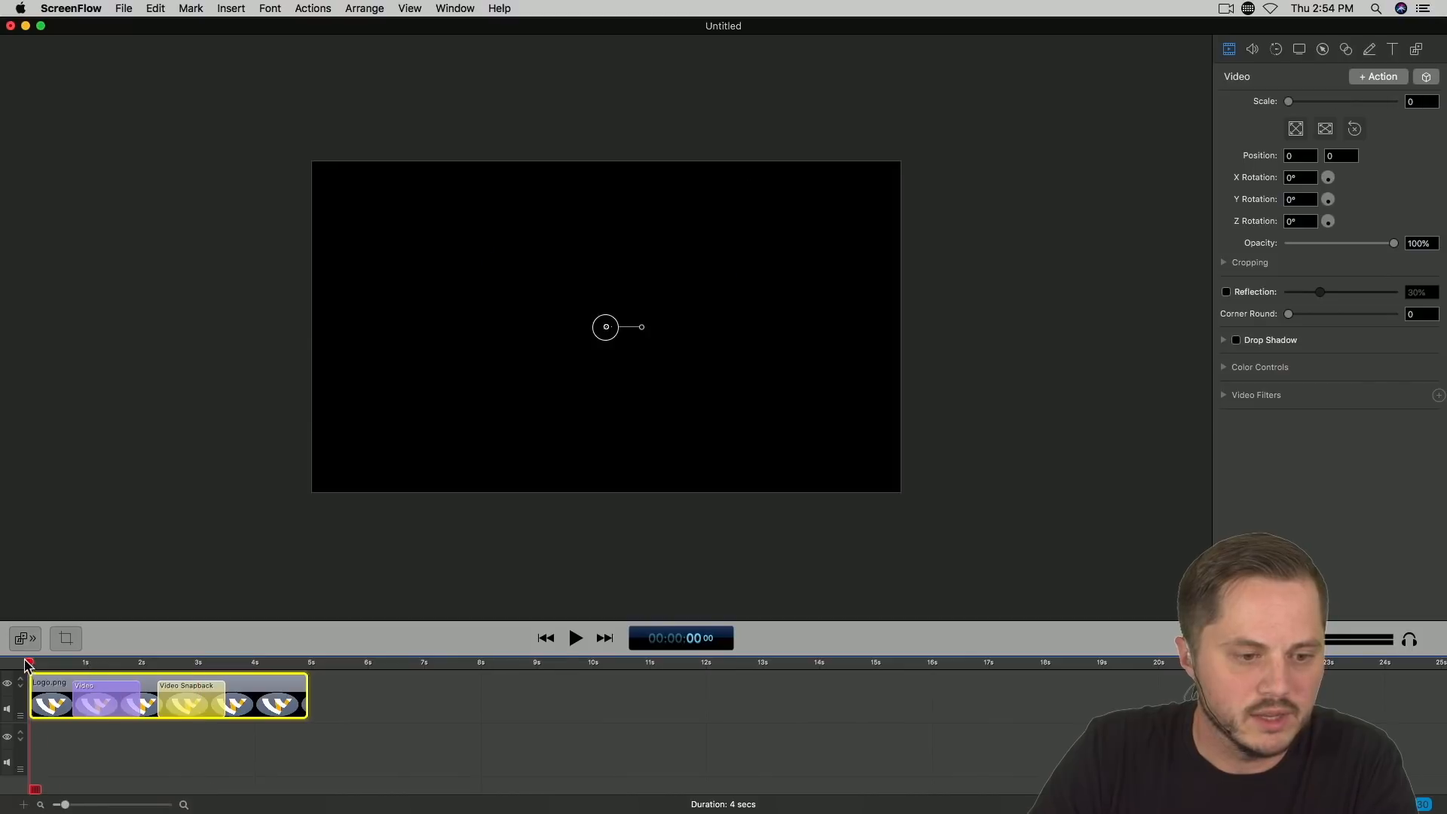
key(space)
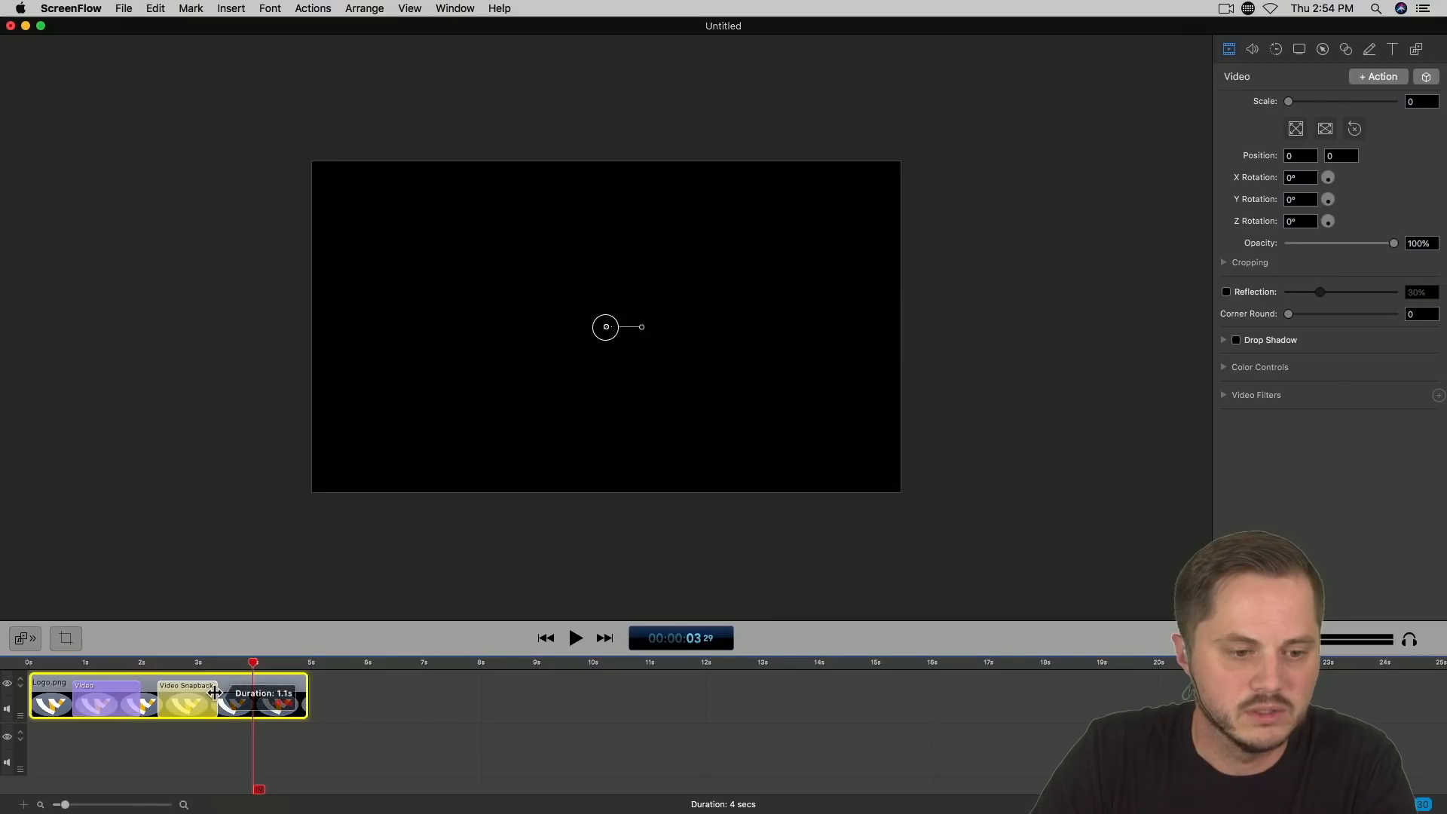
click(62, 663)
key(space)
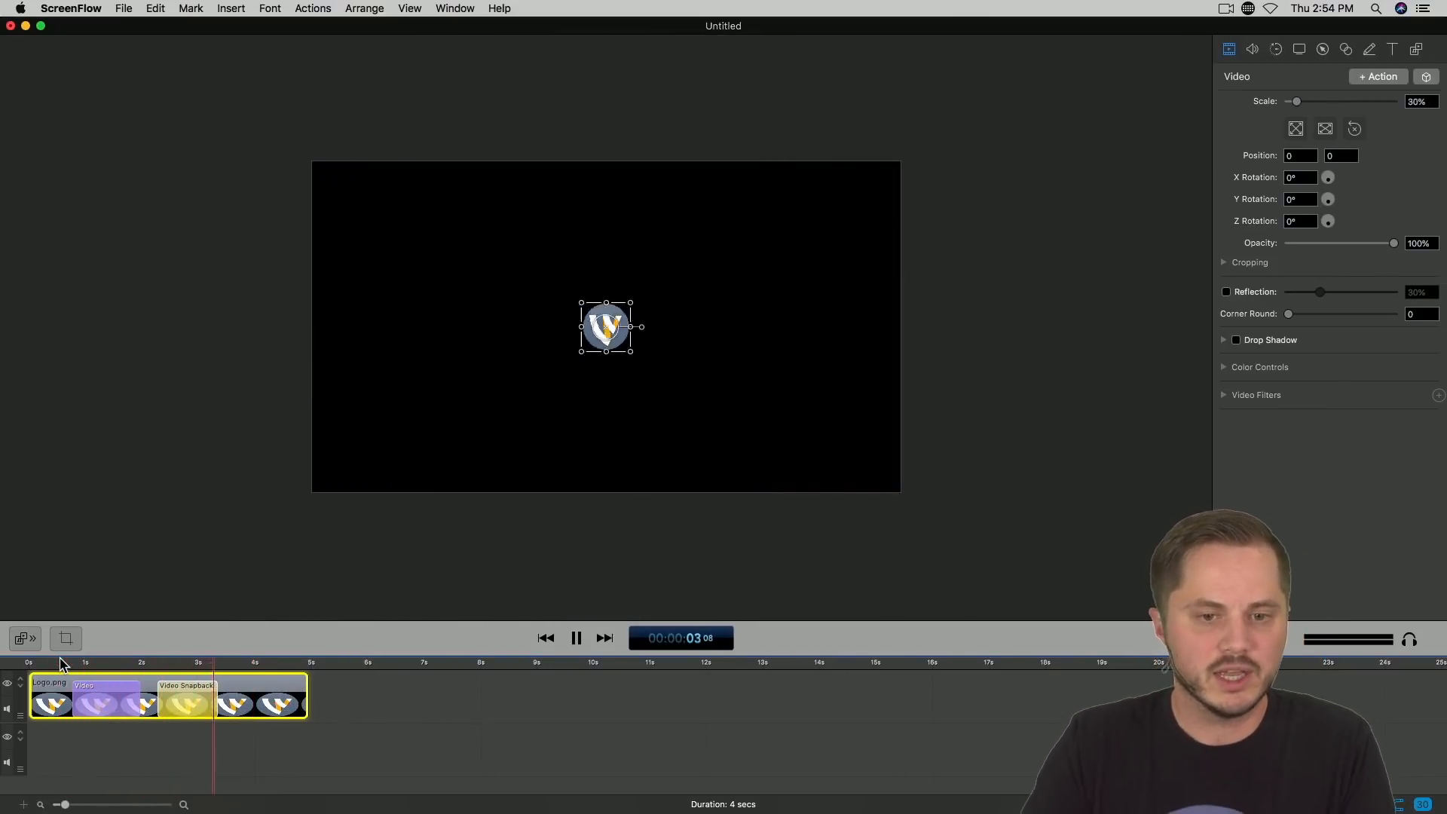
Step: Move the video snapback slightly earlier to start at 2.1 s, and replay and scrub through the animation to check its timing
drag(182, 695, 174, 704)
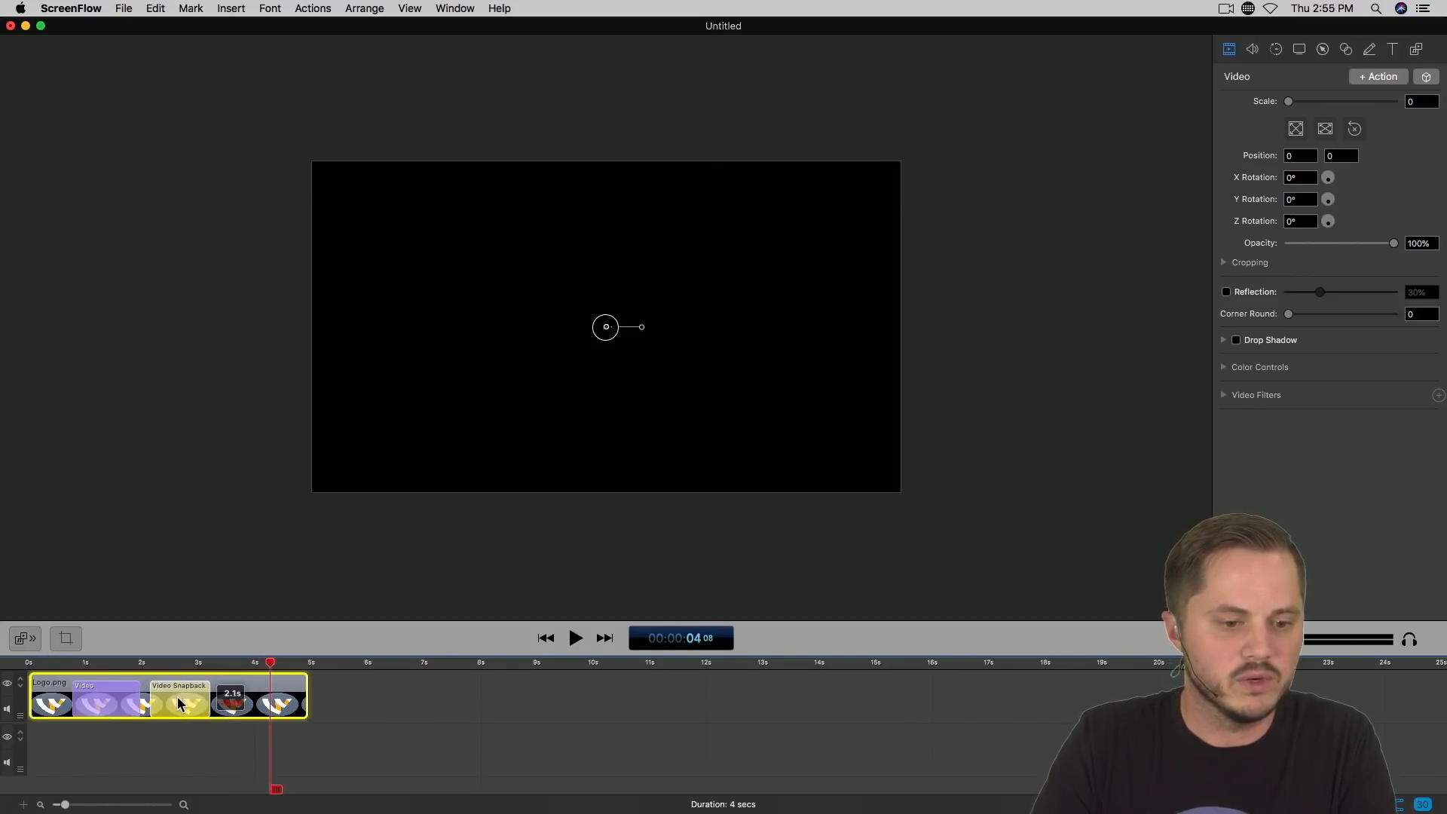
click(65, 663)
key(space)
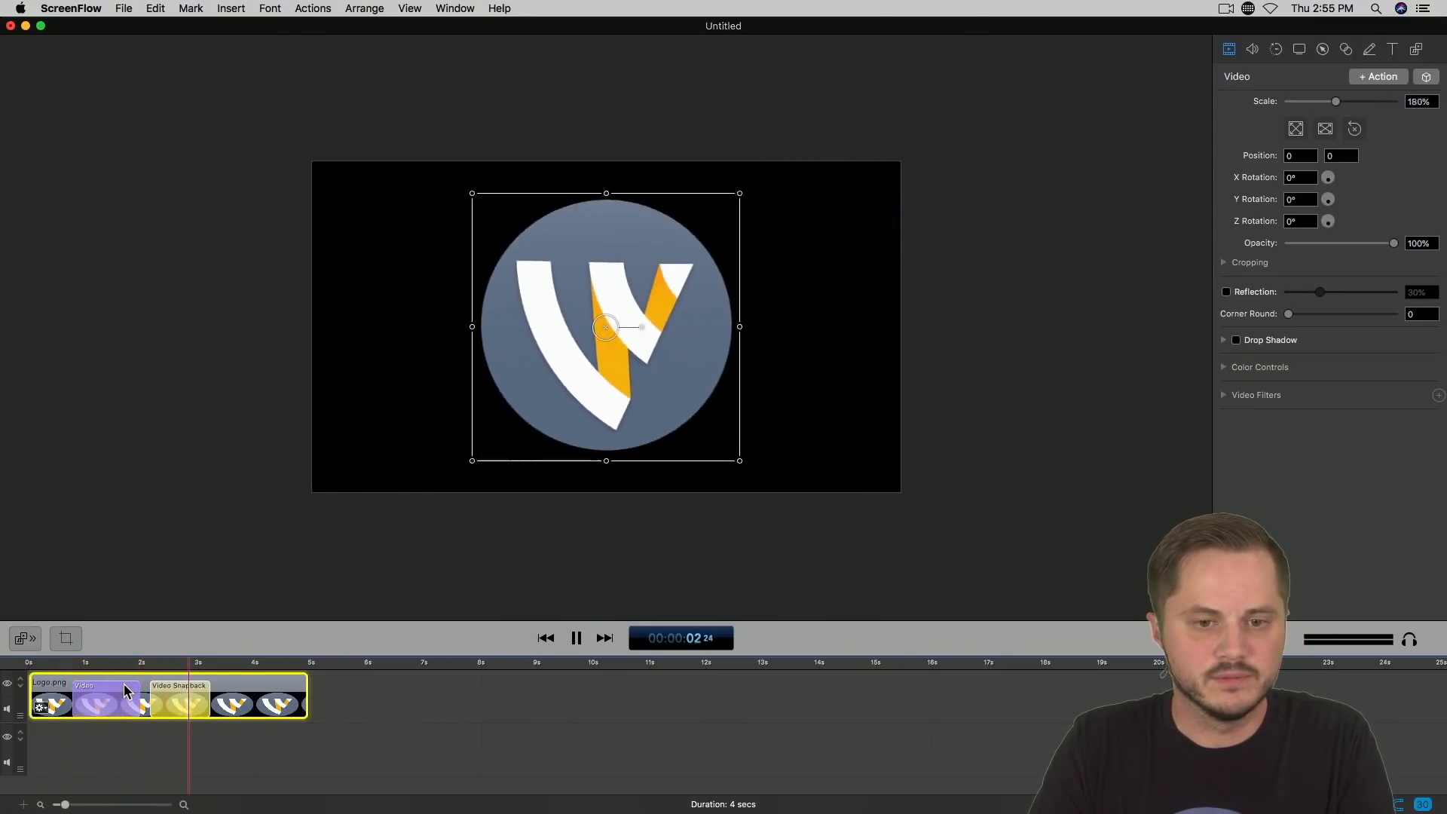
key(space)
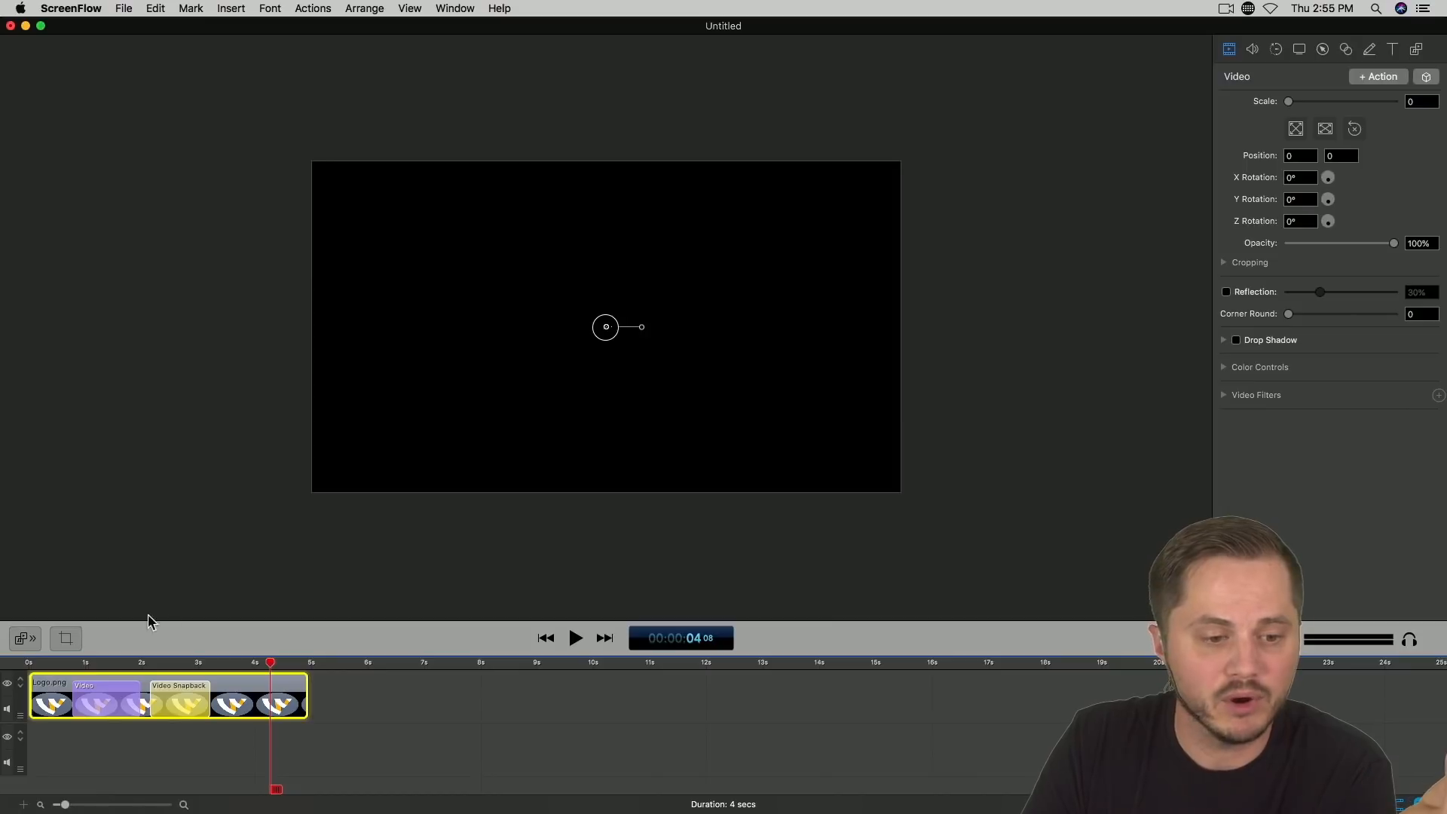
drag(131, 668, 183, 665)
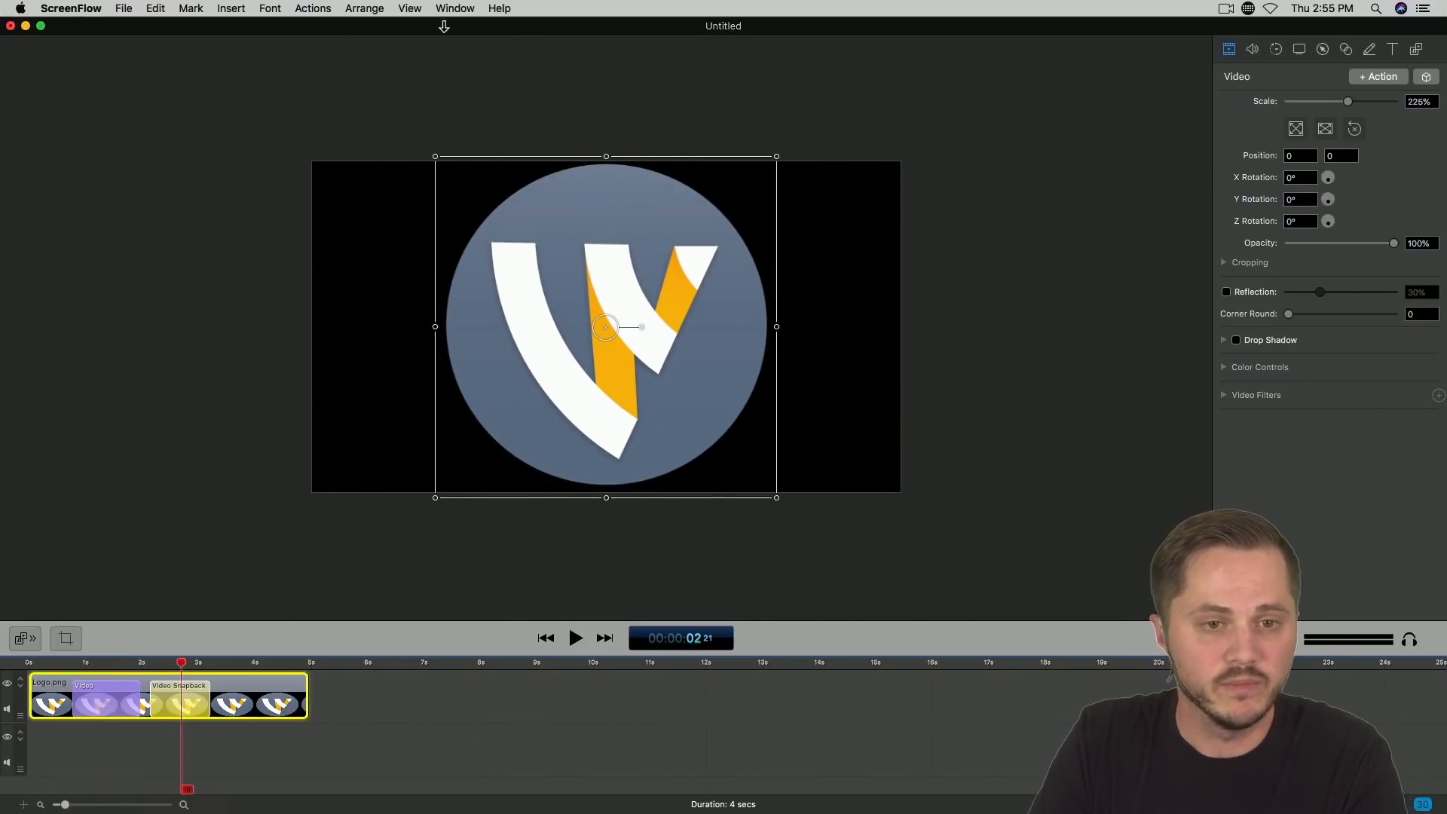
Step: Open the export settings and name the output file Wirecast Stinger
click(456, 8)
mouse_move(125, 8)
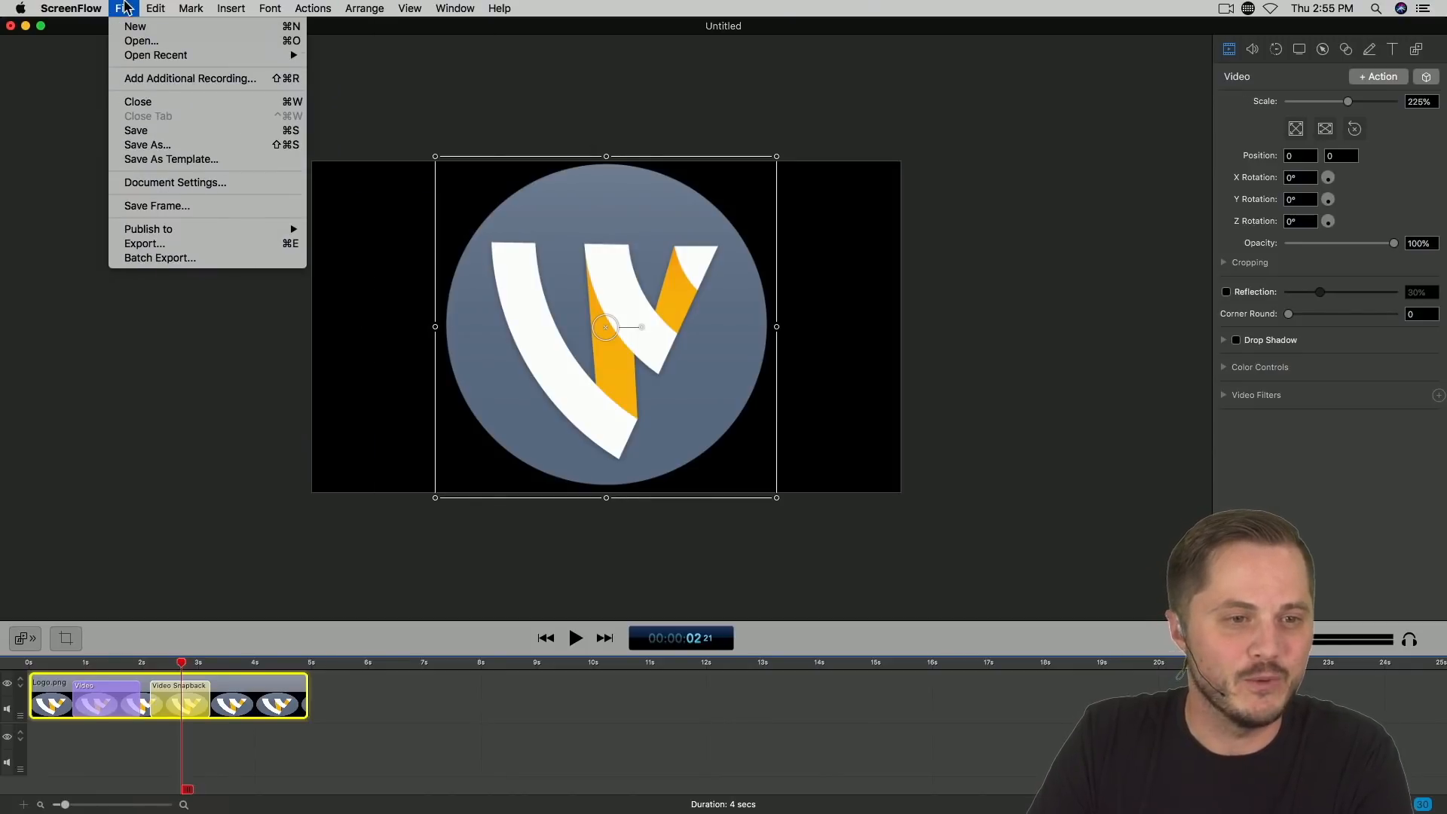
click(160, 245)
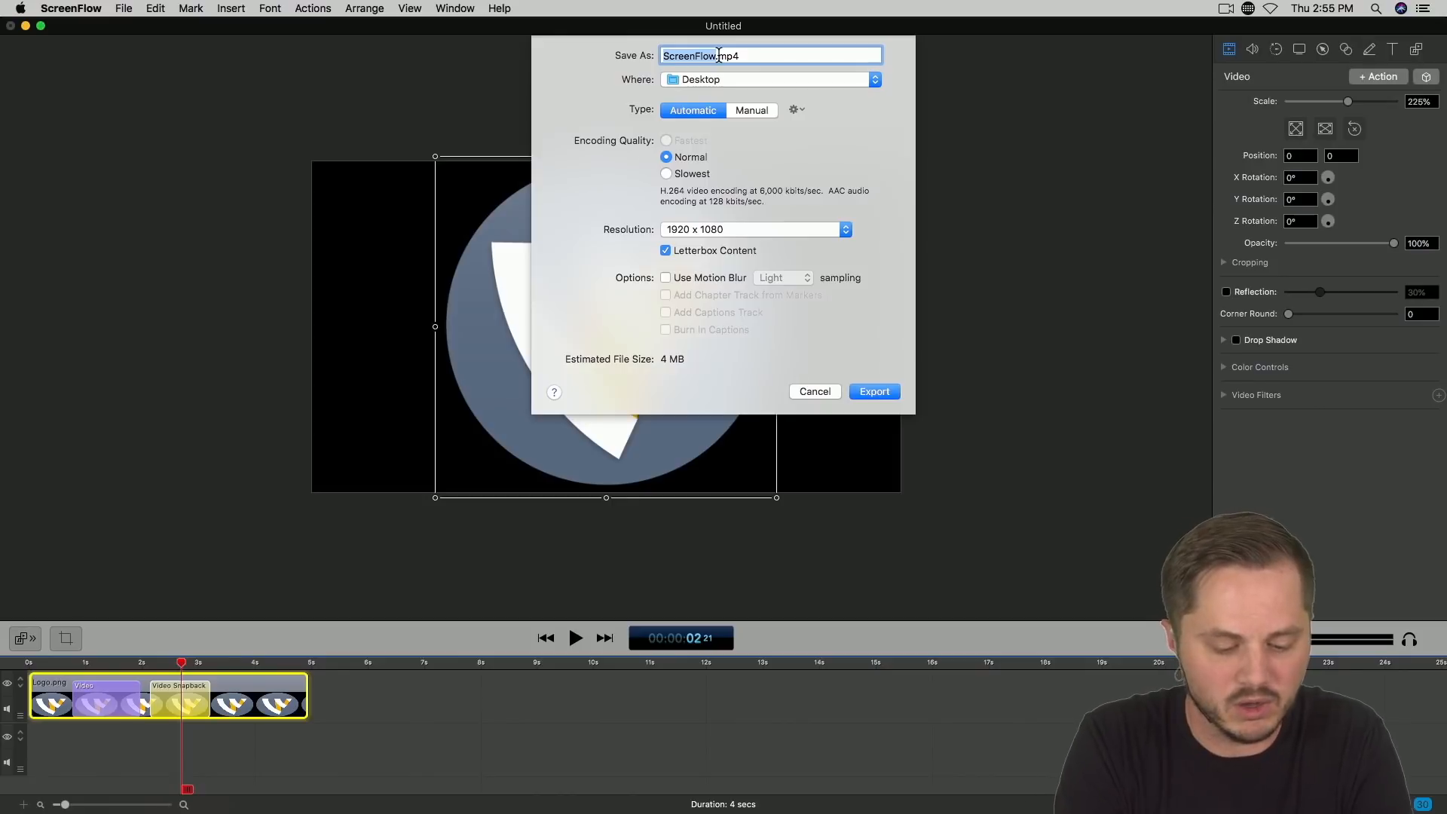
text(Wirecast Stinger)
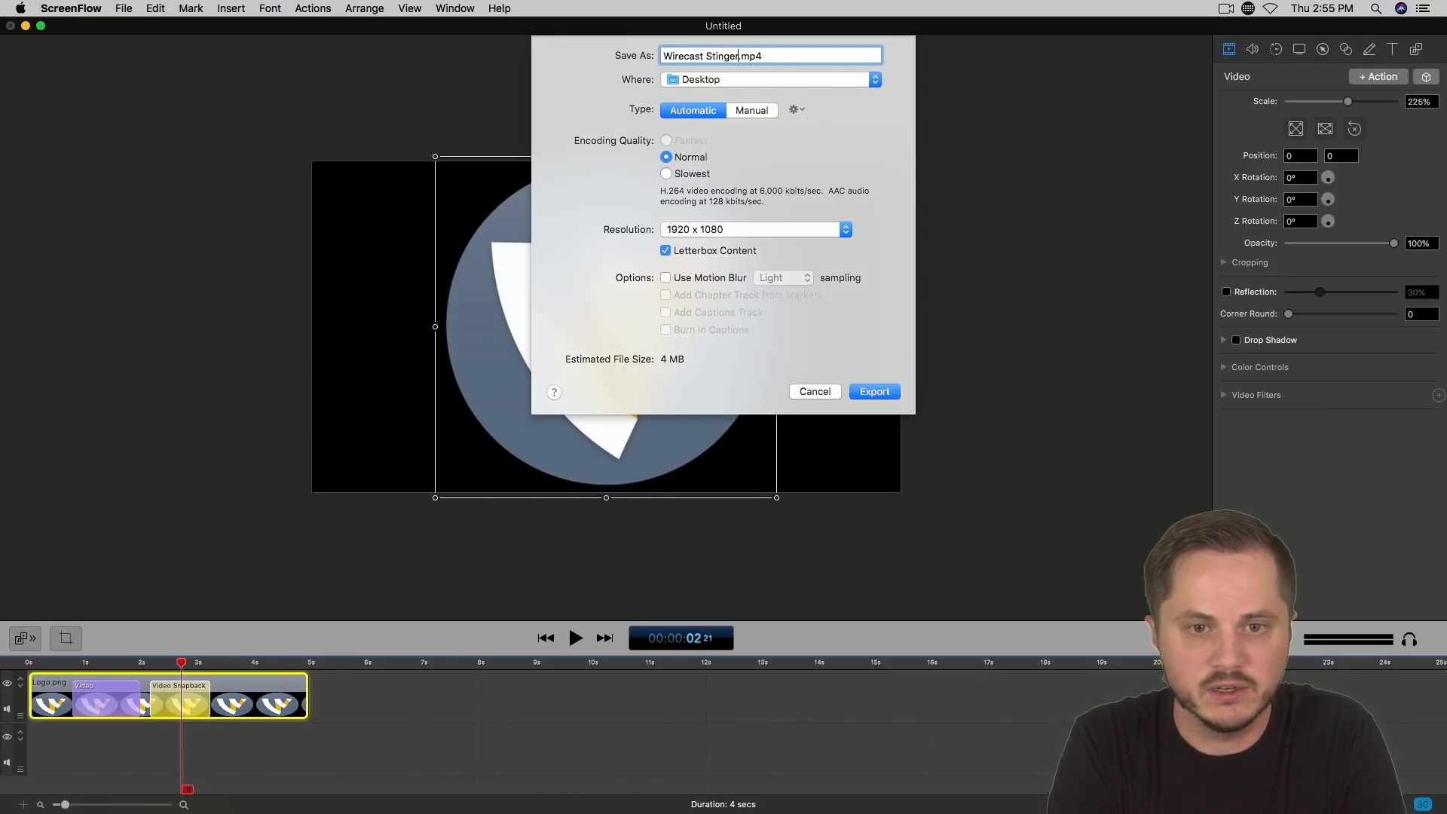
Step: Export the animation to the Desktop using the manual preset Lossless - ProRes with Alpha
click(744, 111)
click(742, 141)
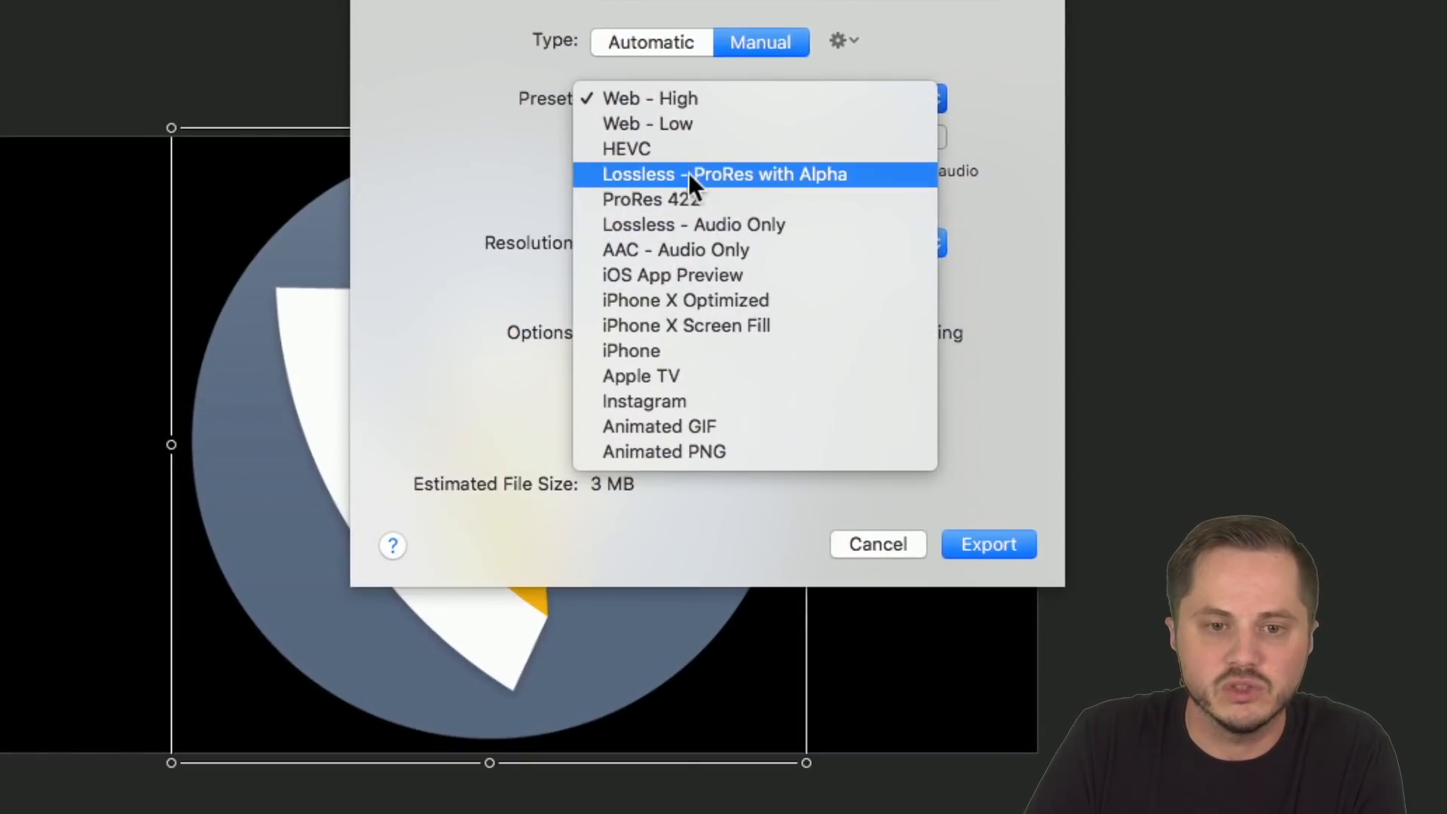
click(762, 174)
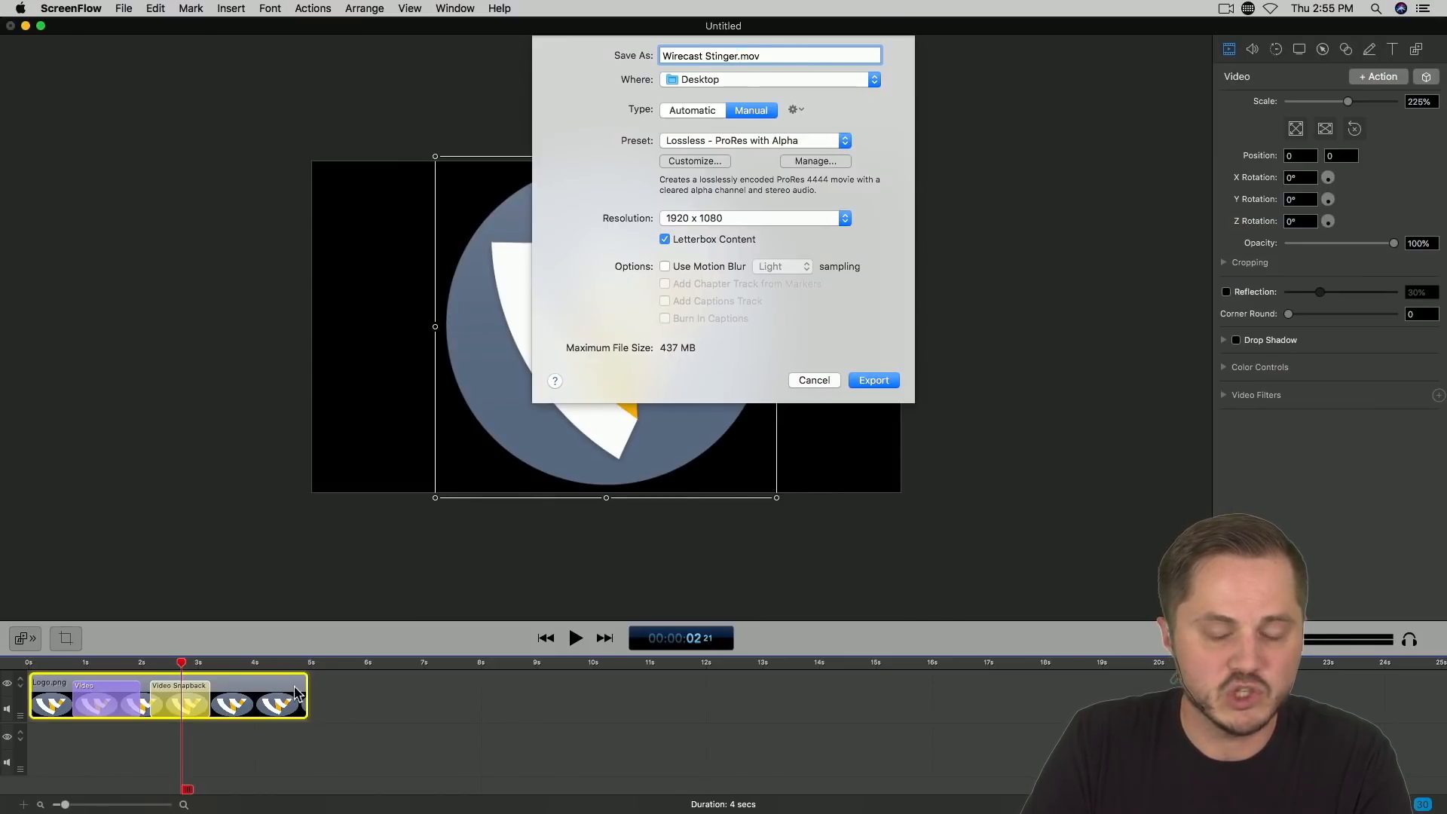
click(883, 380)
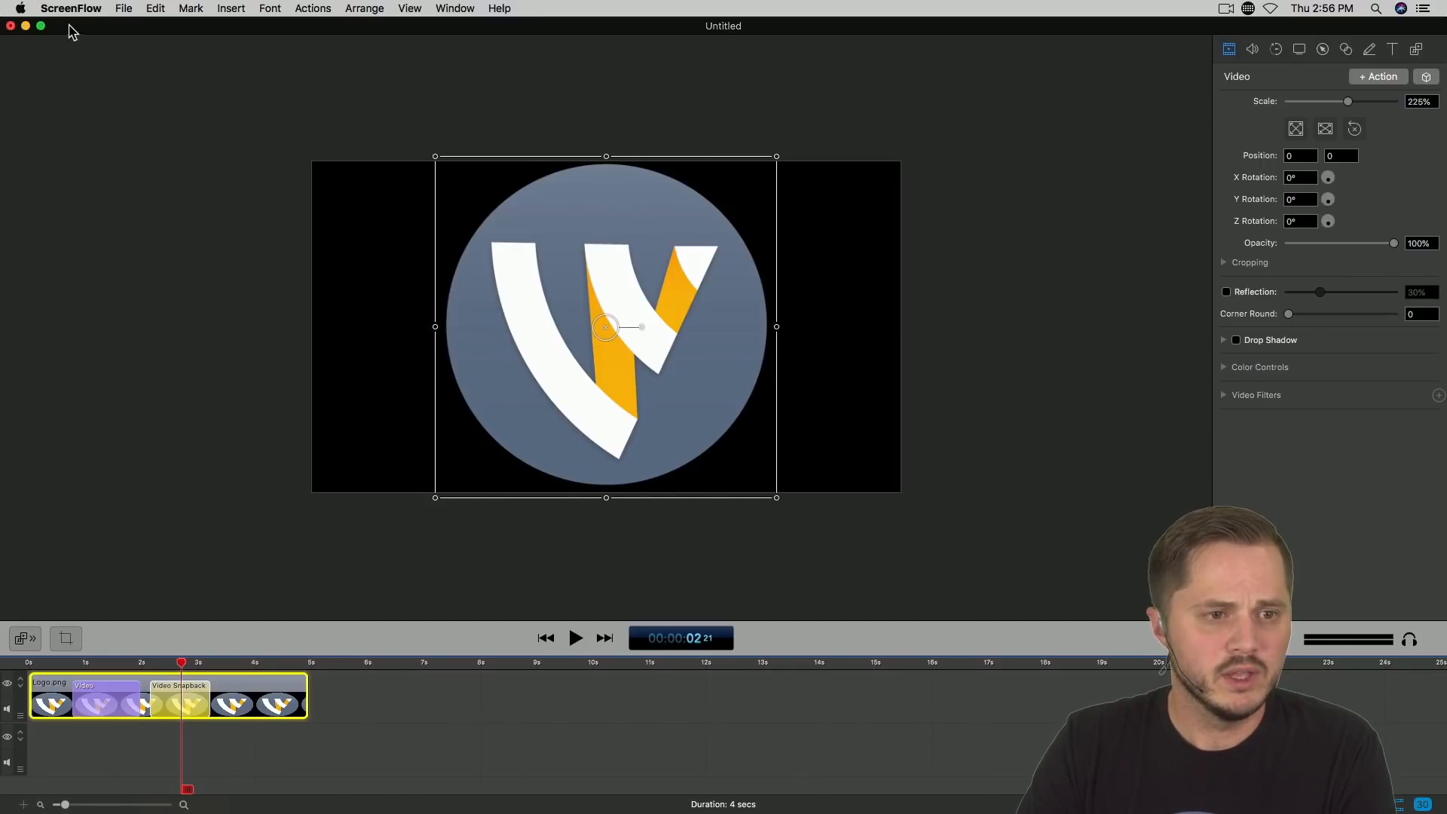
Step: Minimize the ScreenFlow project, switch to Wirecast, and restore the minimized Wirecast Demo document
click(26, 26)
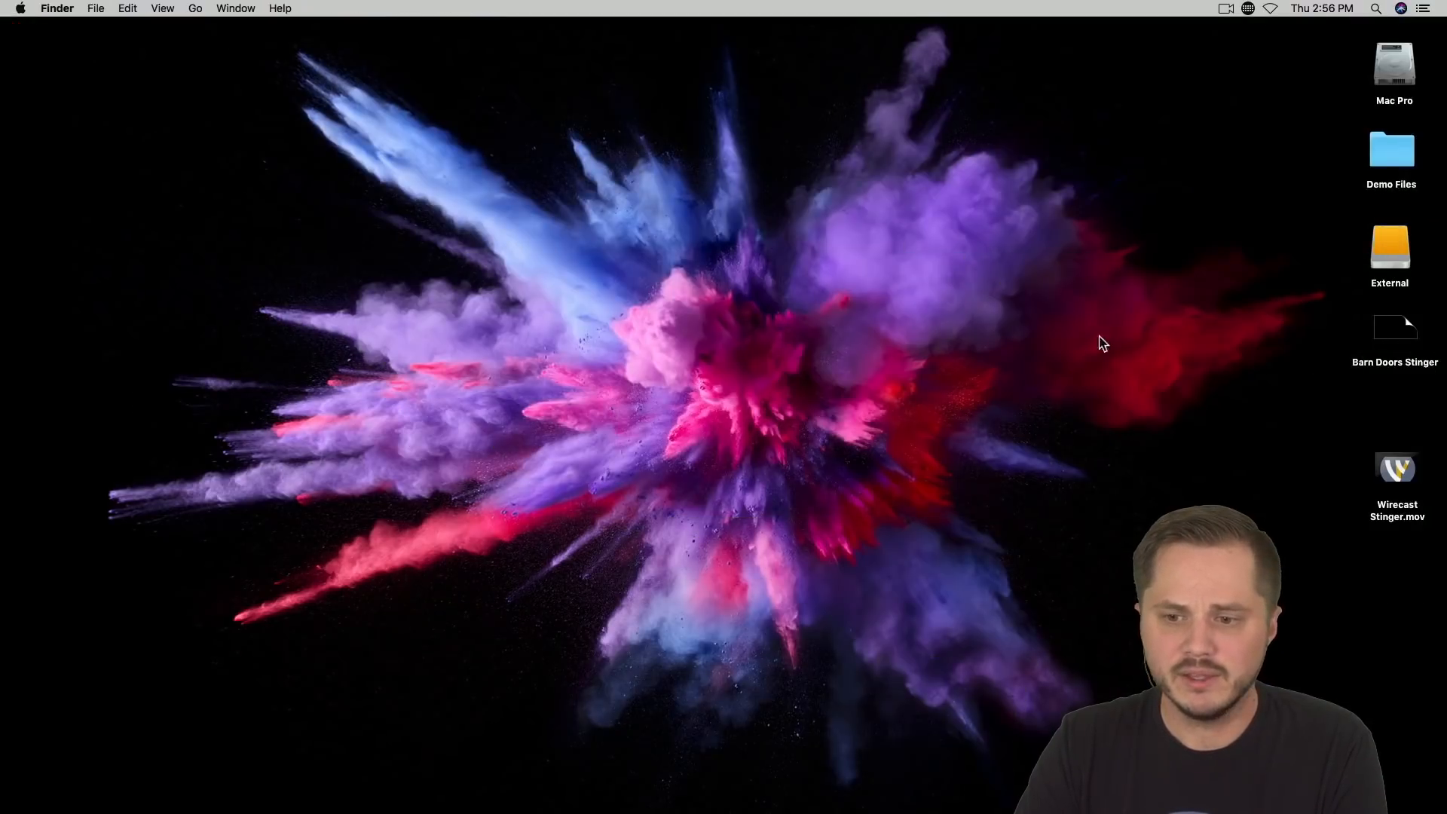
key(super+Tab)
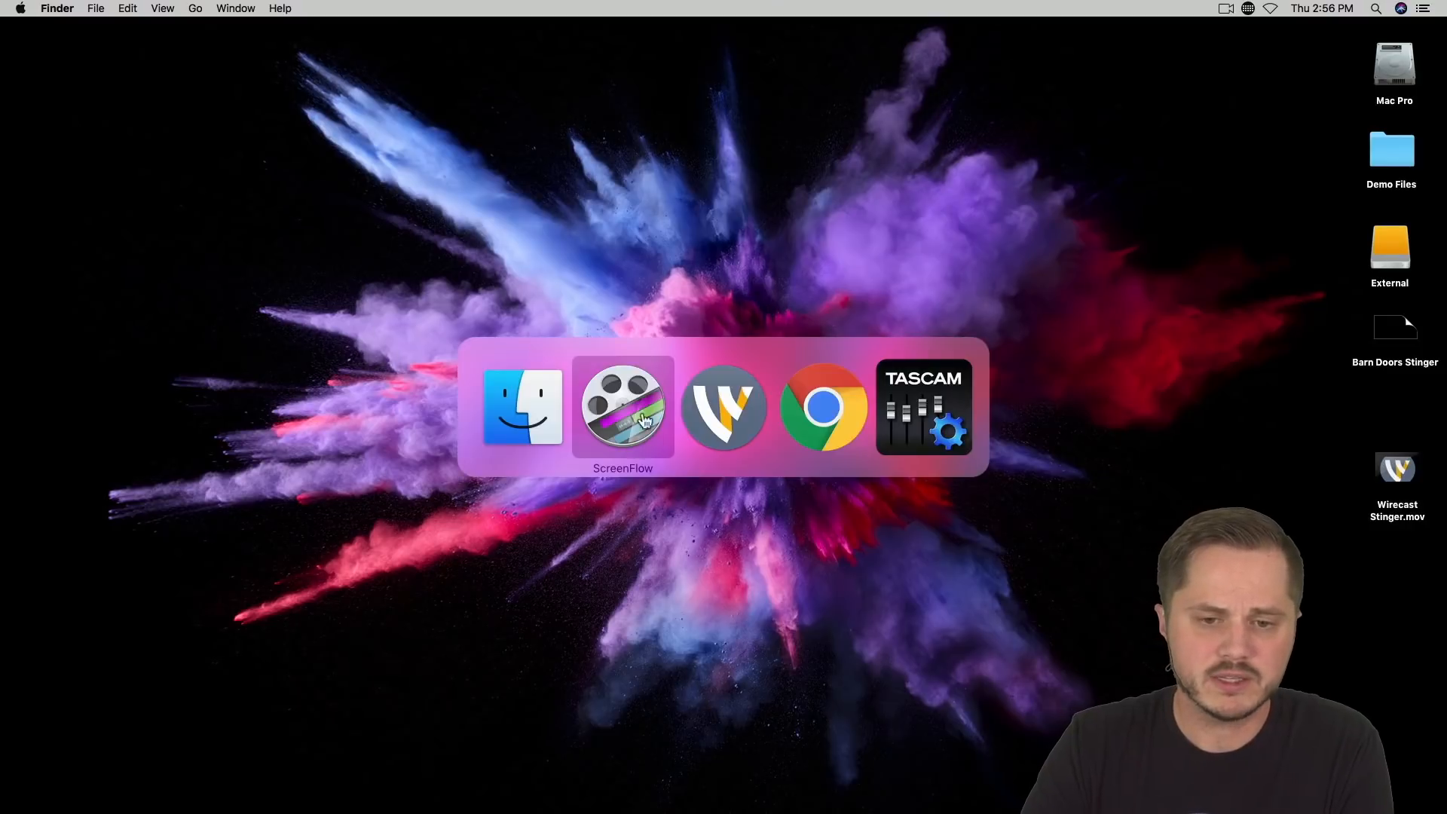
click(727, 413)
mouse_move(767, 806)
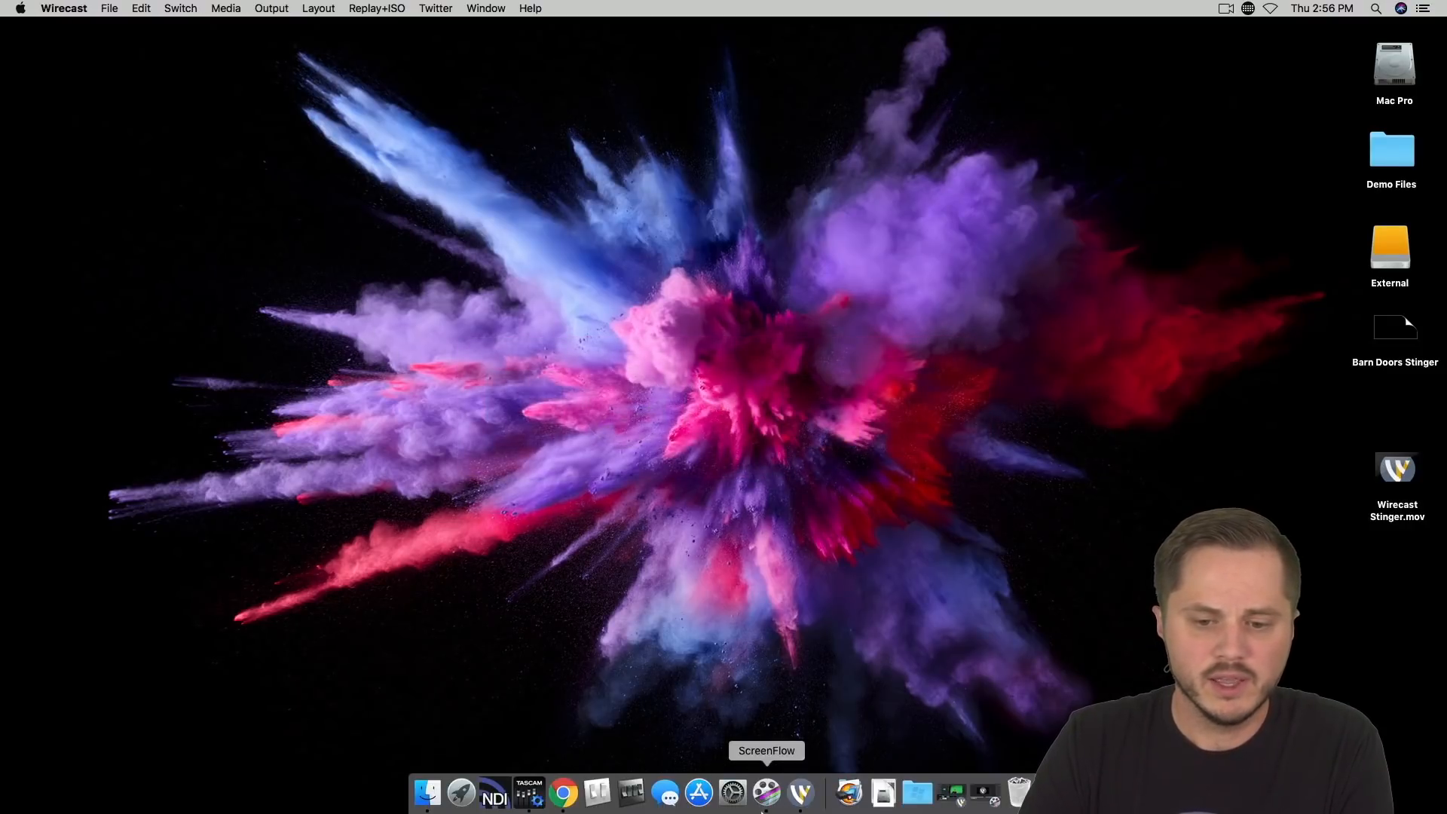
click(965, 801)
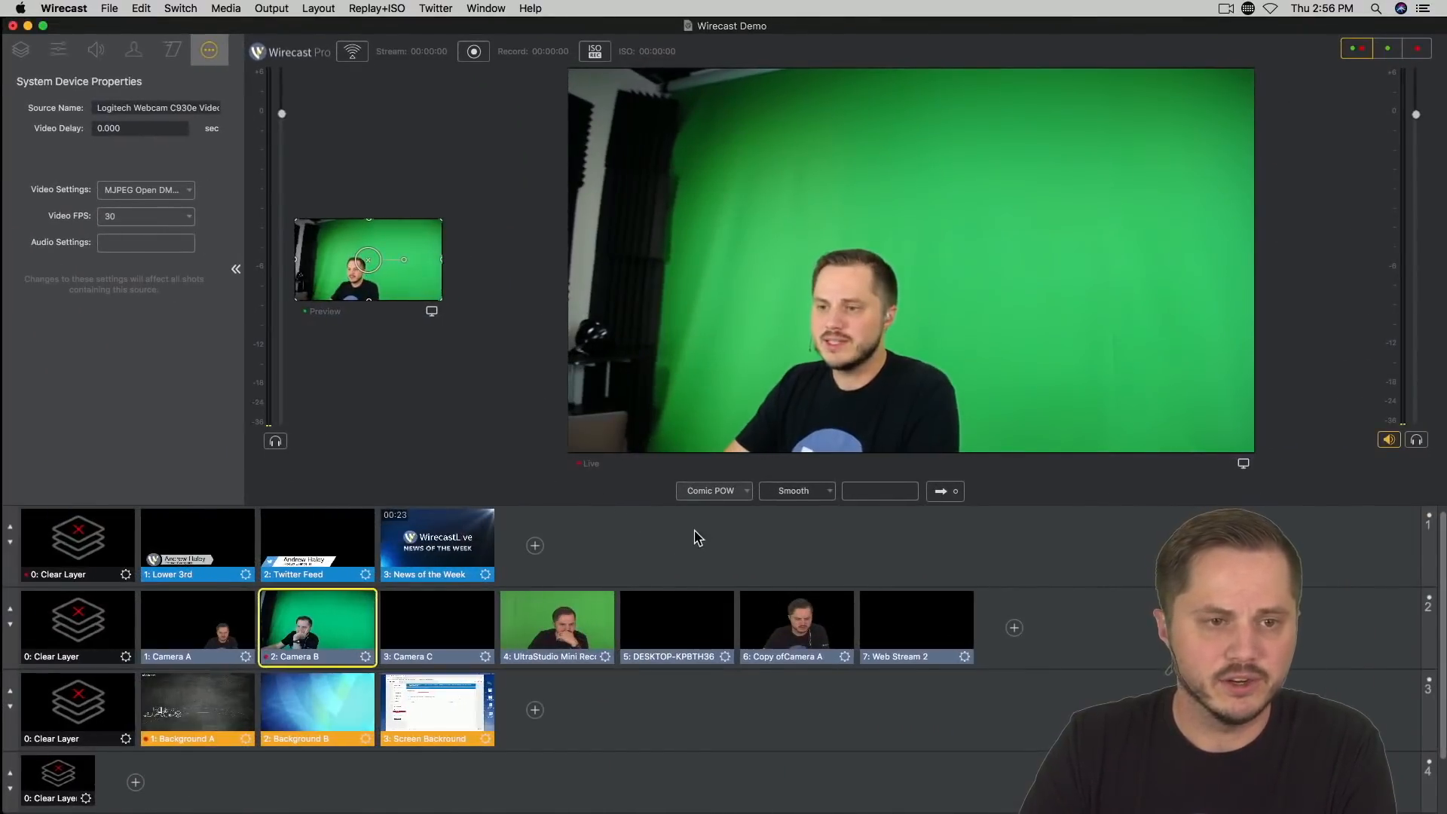
Step: Add Wirecast Stinger.mov from the Desktop as a stinger transition and set its switch point where the logo fills the frame
click(223, 8)
mouse_move(181, 8)
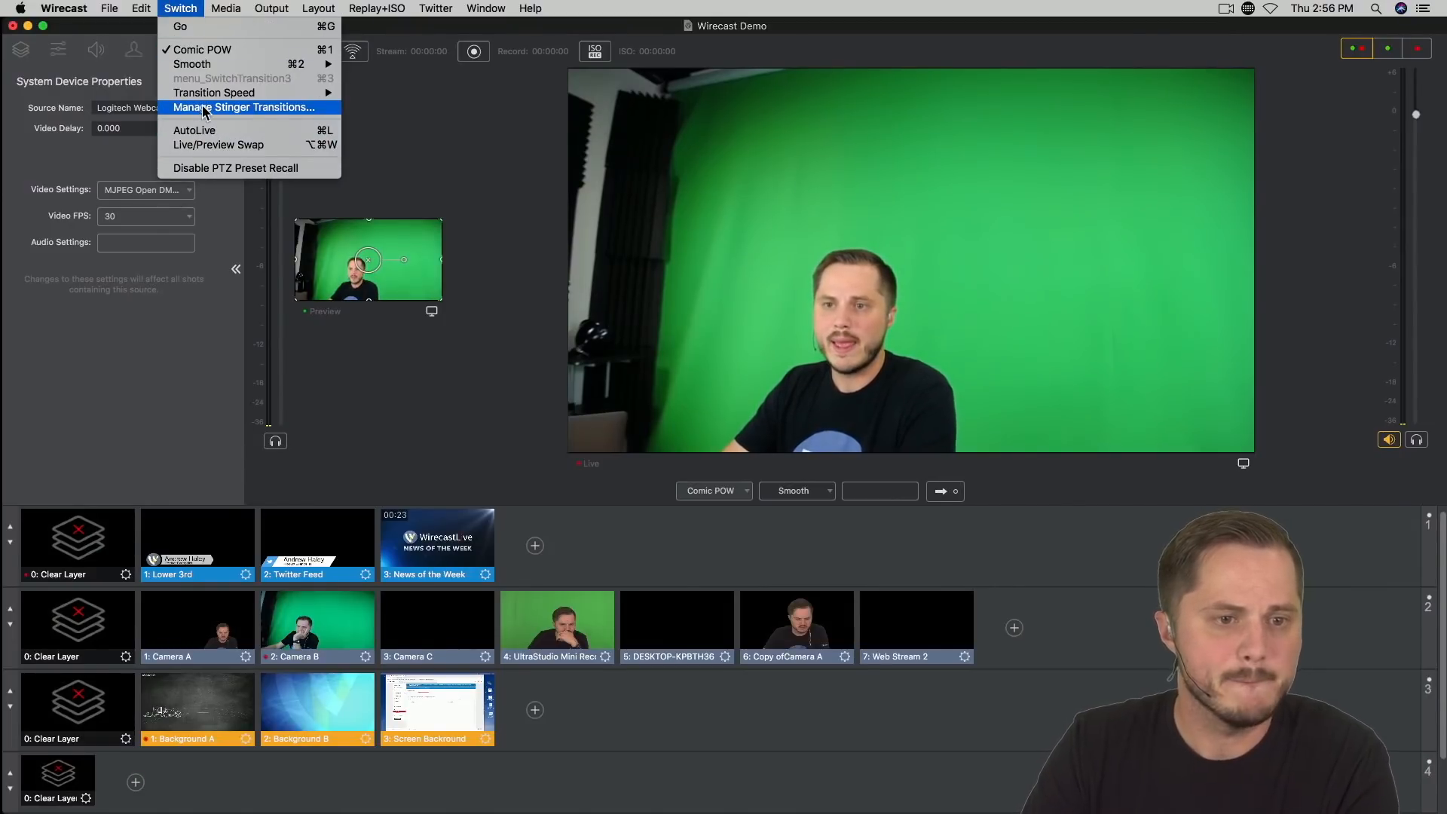
click(205, 107)
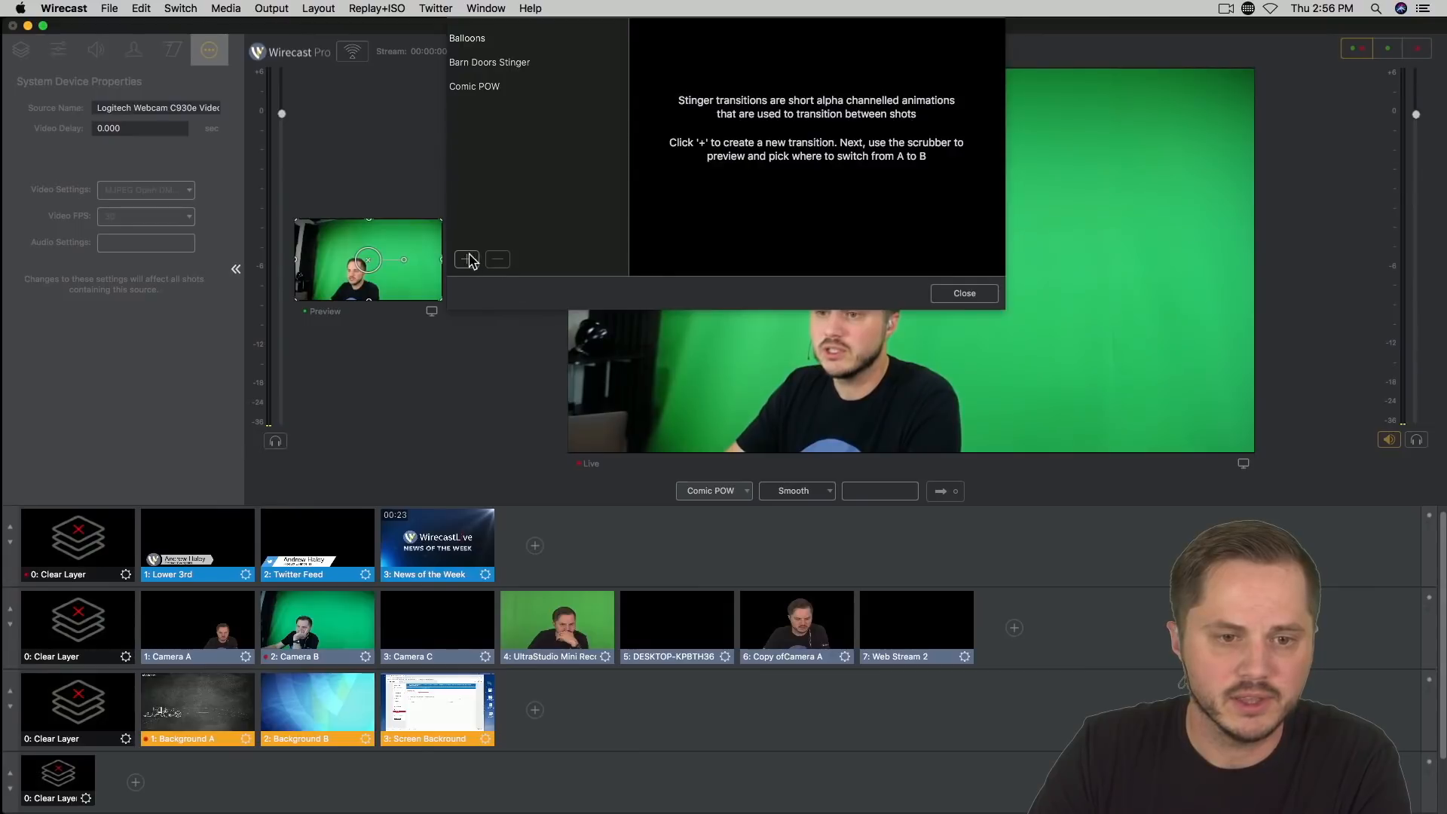
click(466, 260)
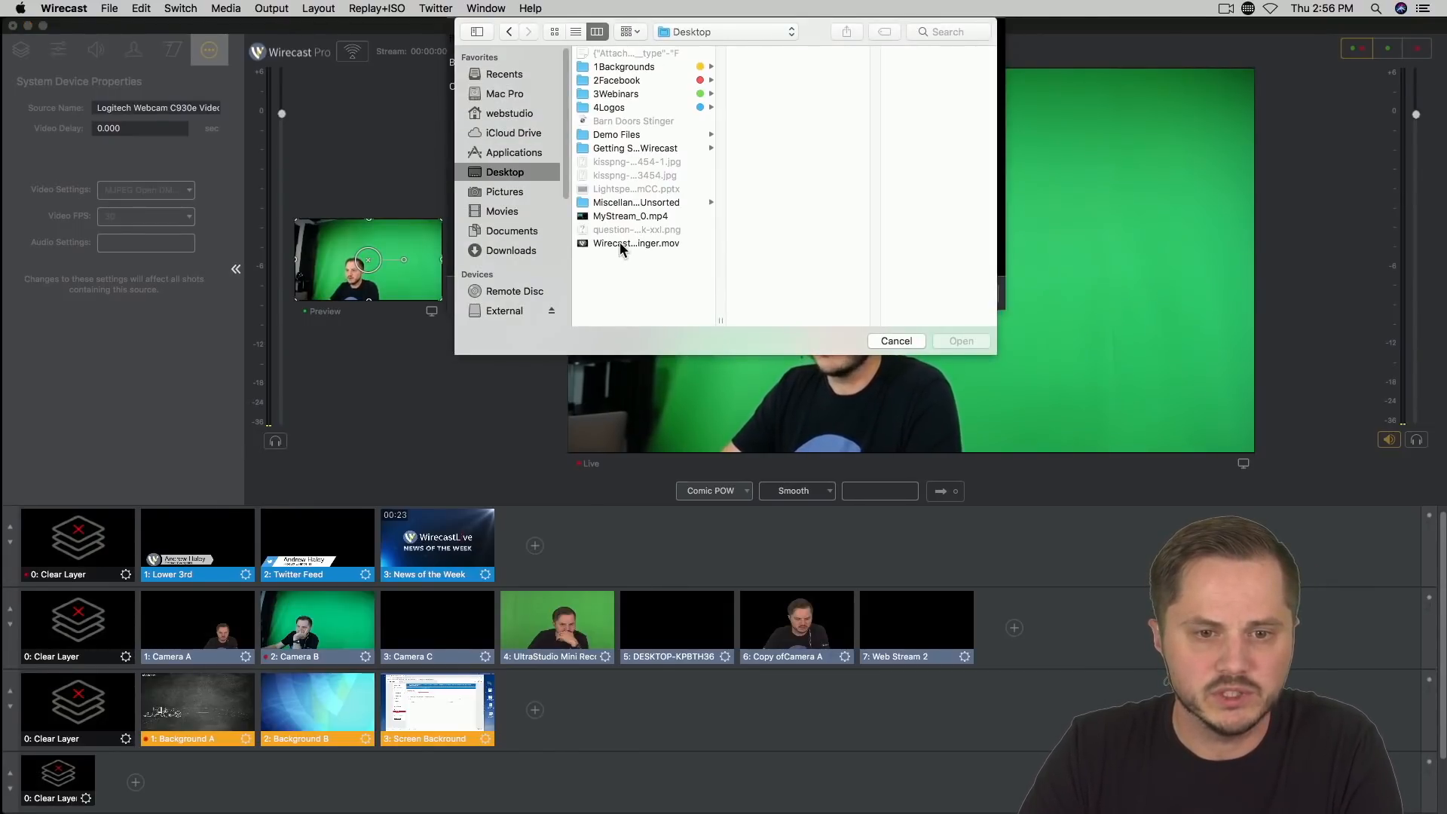
click(622, 242)
key(Return)
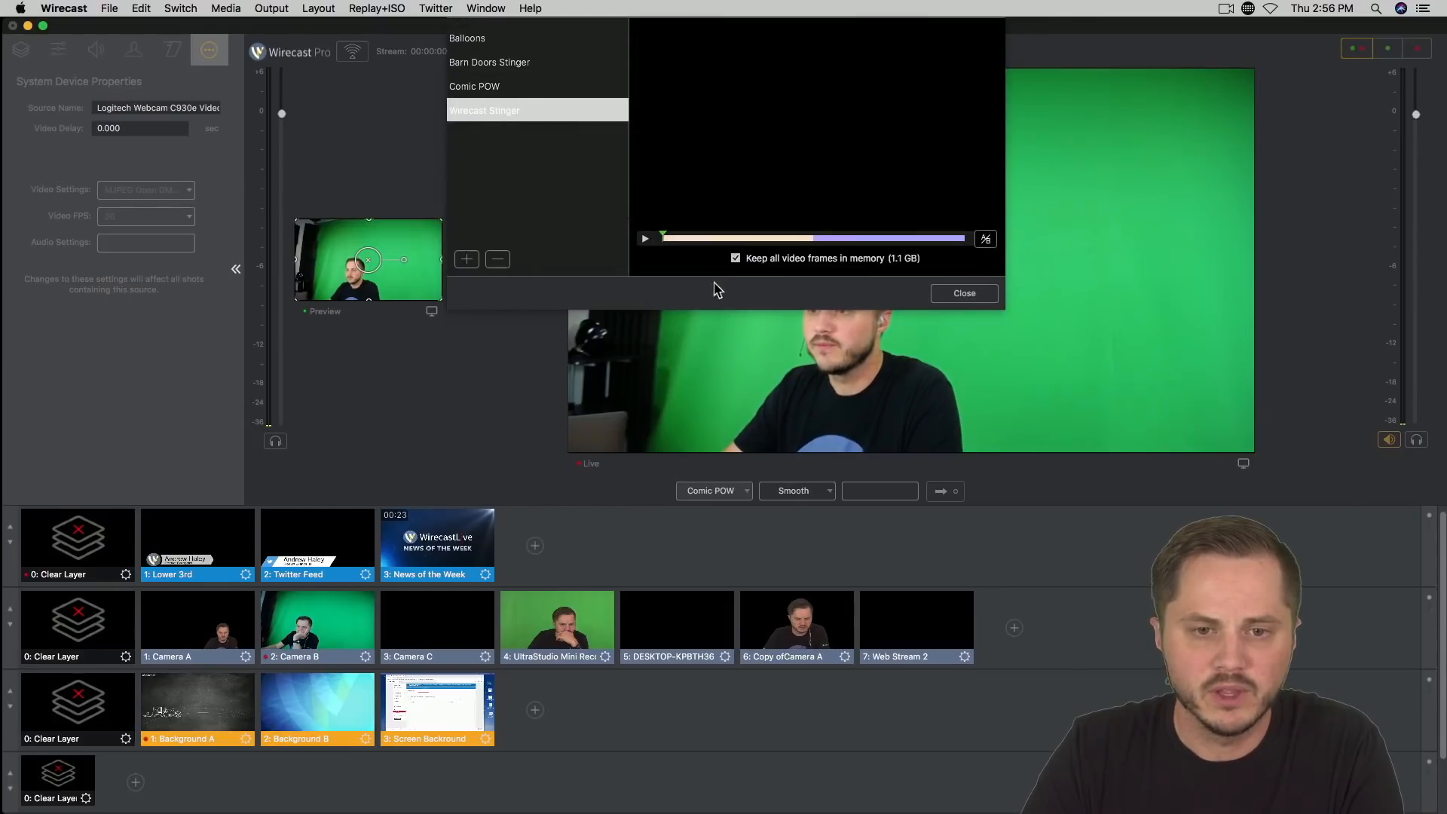
drag(664, 238, 785, 249)
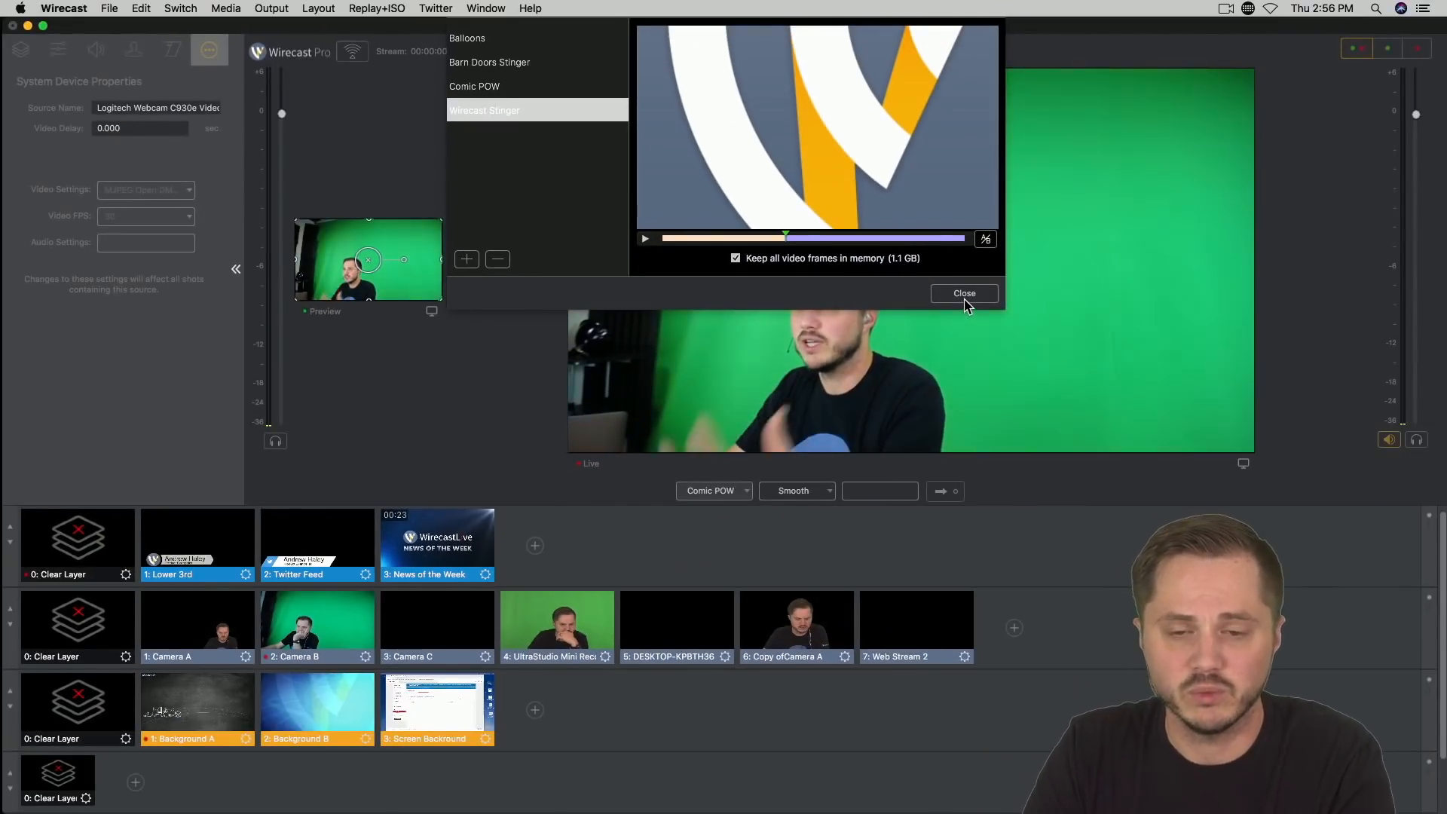
click(963, 294)
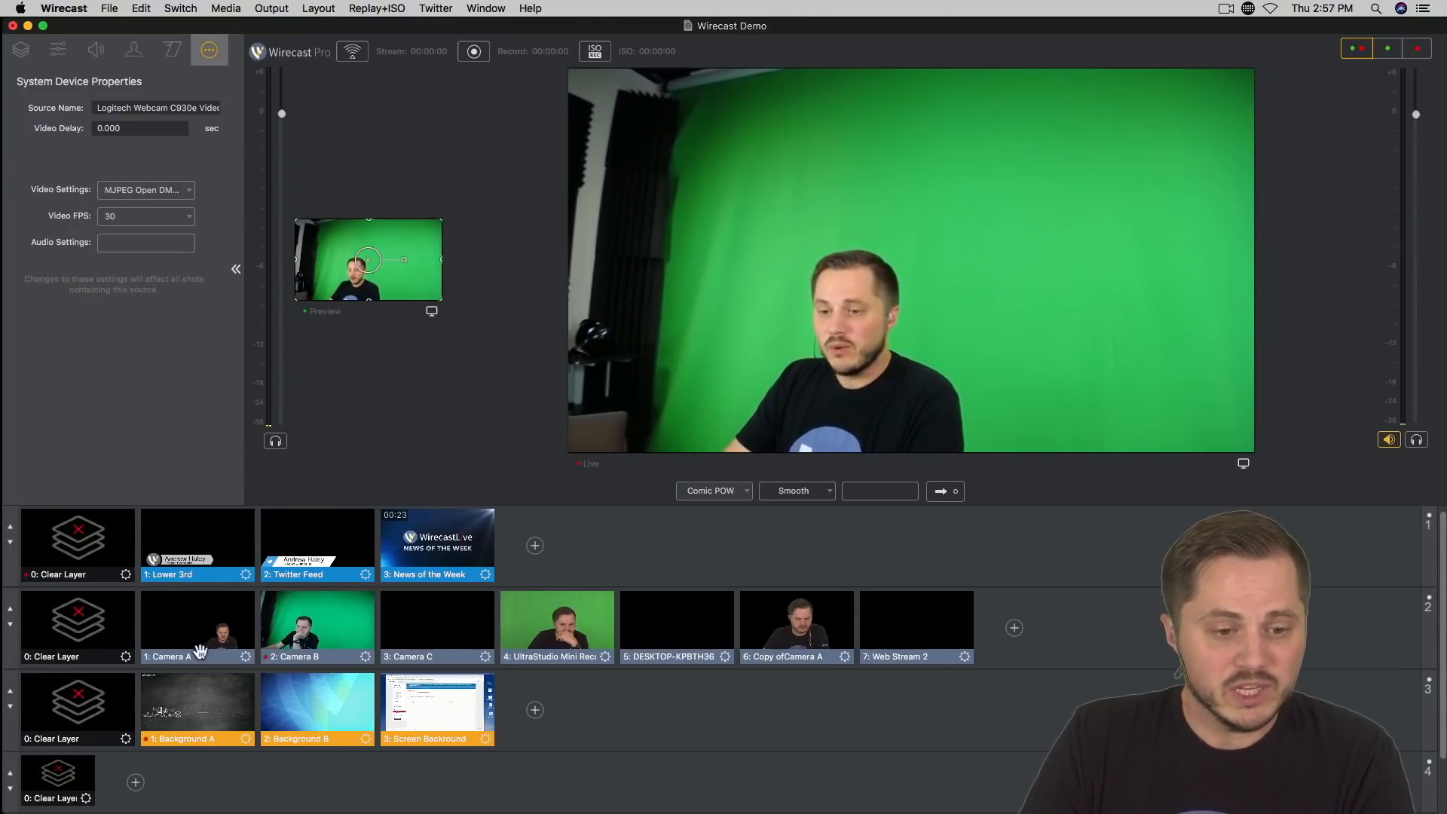
Step: Put Camera A in preview and take it live using the Wirecast Stinger transition
click(213, 627)
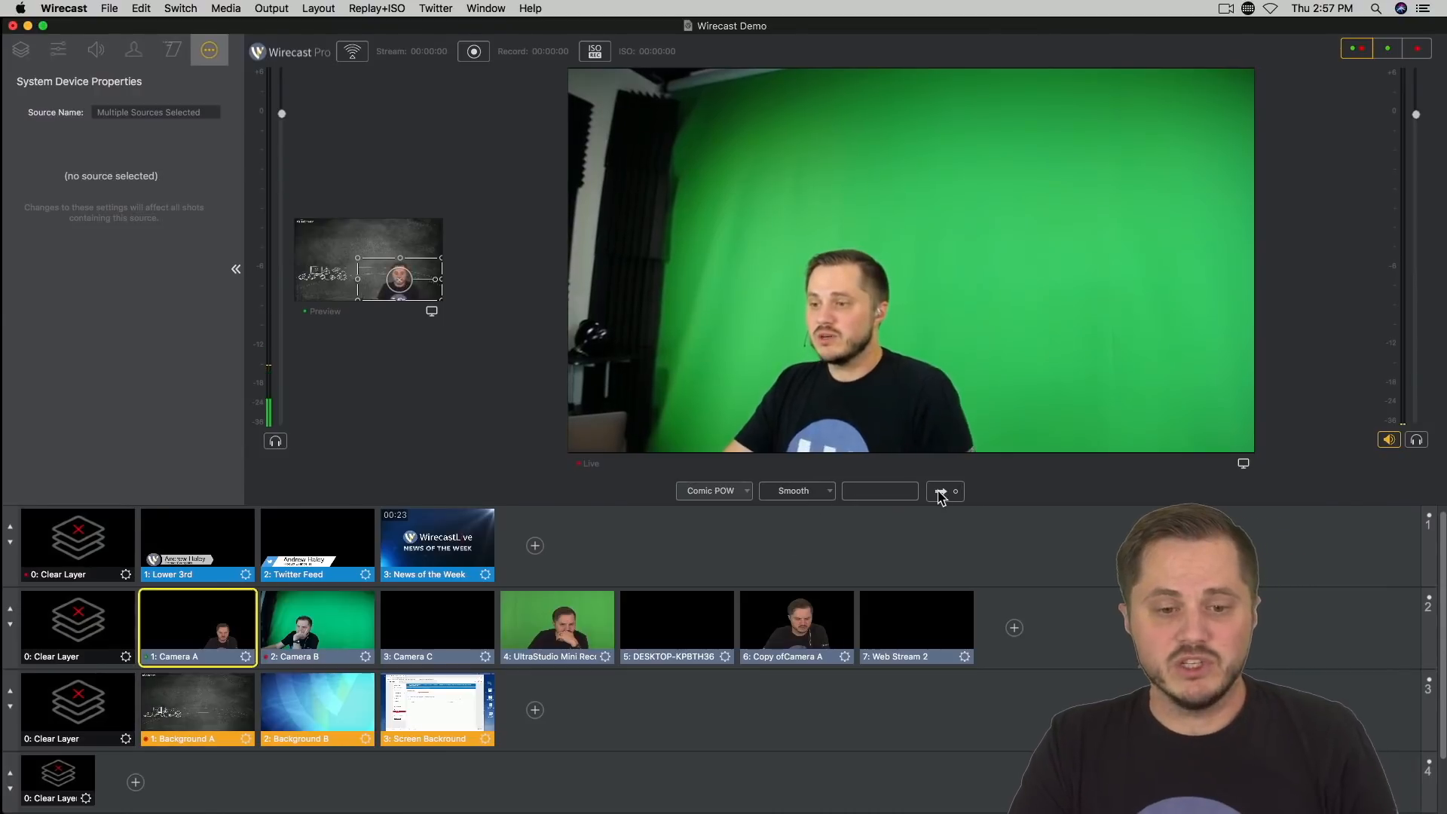
click(719, 494)
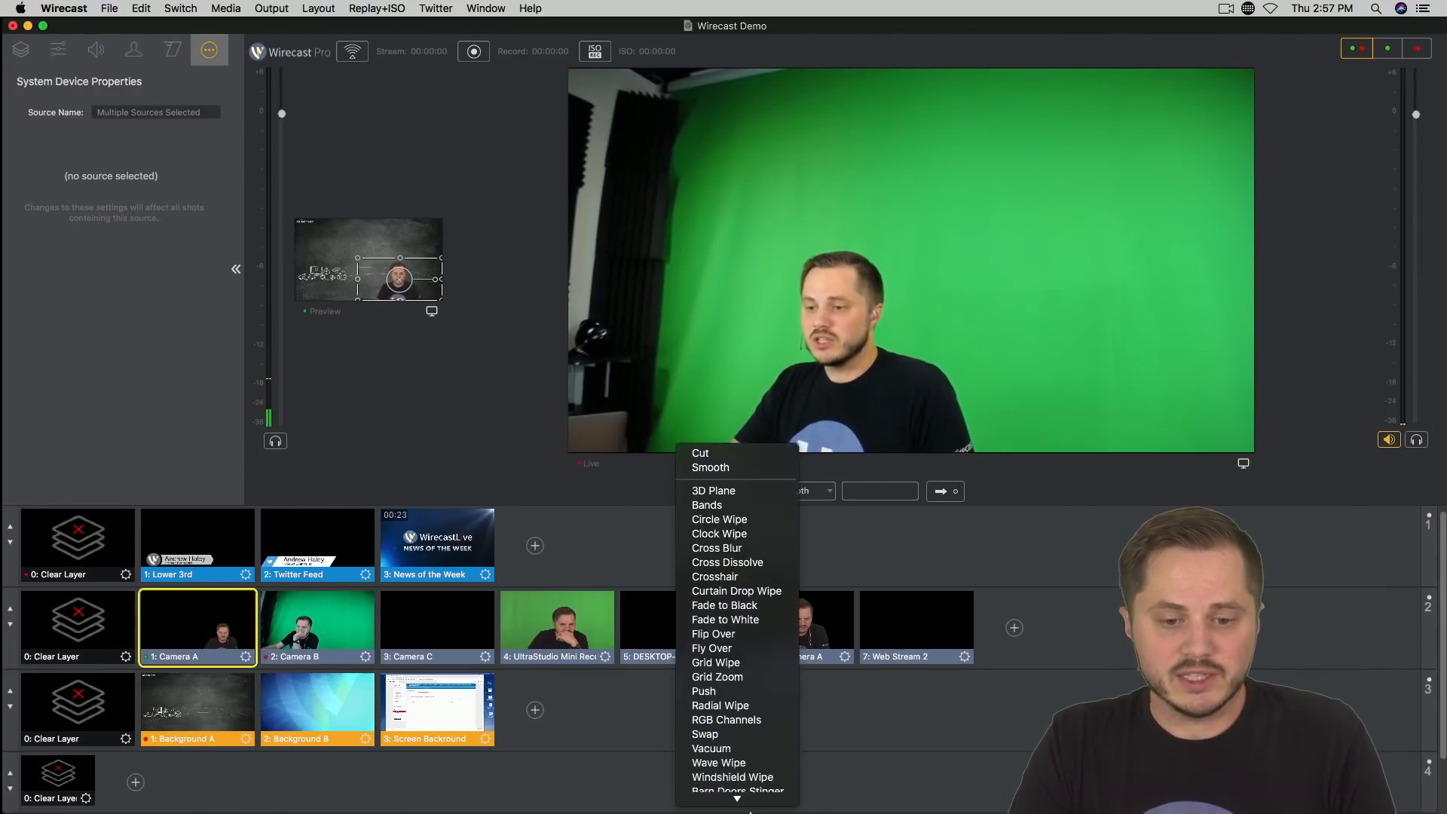
click(753, 798)
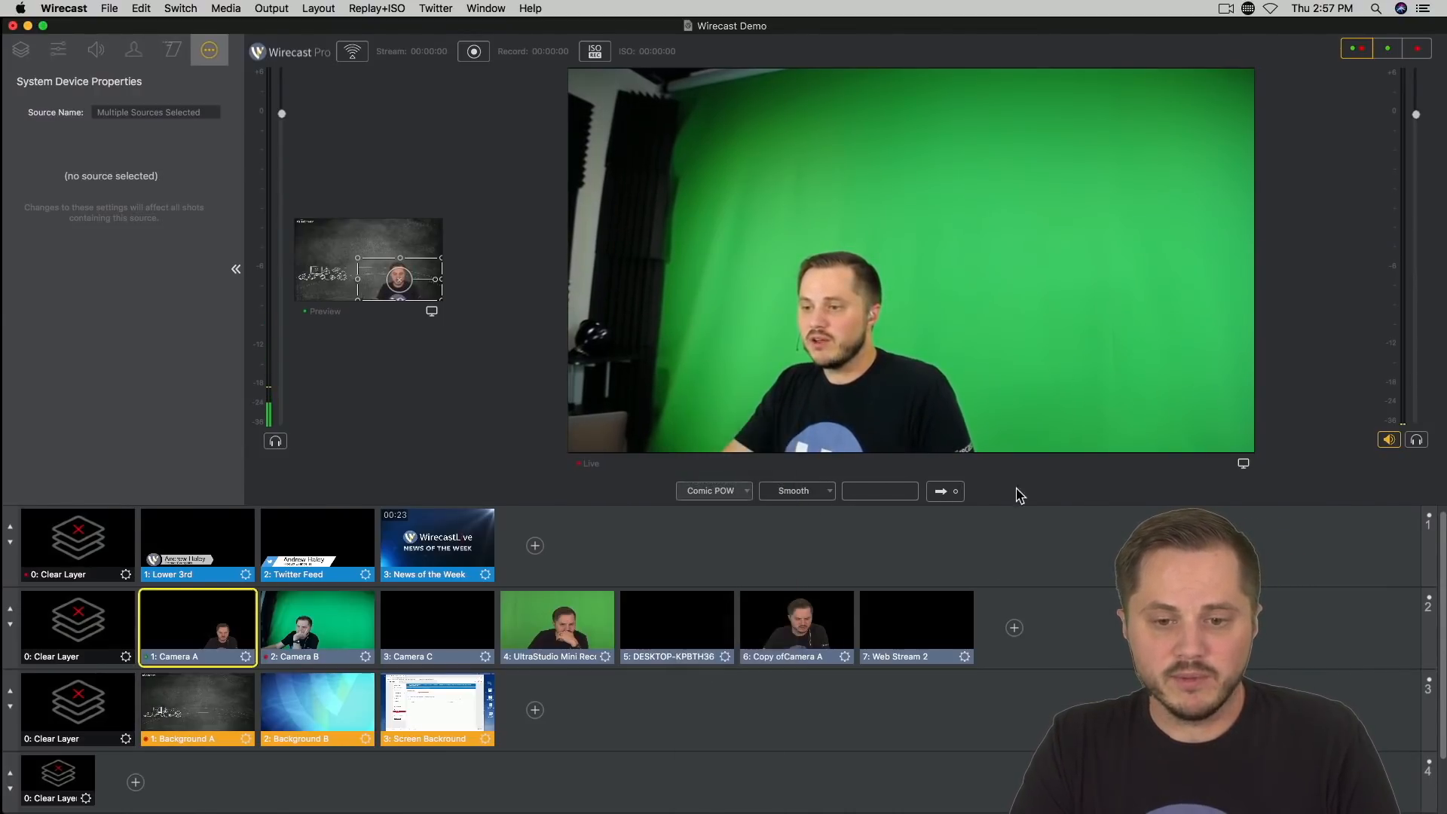
click(940, 491)
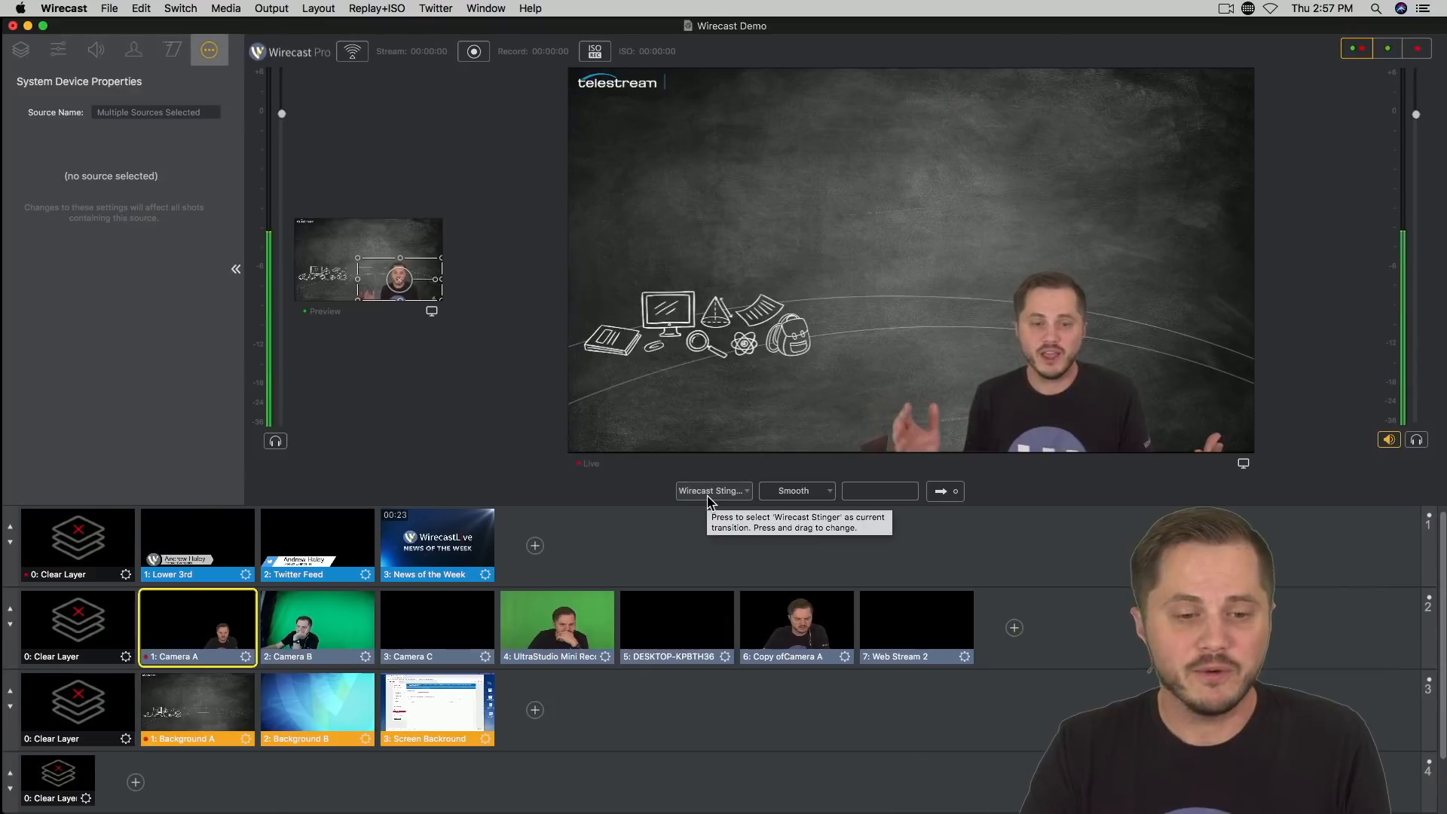
Step: Put Camera B in preview and take it live using the Wirecast Stinger transition
click(305, 624)
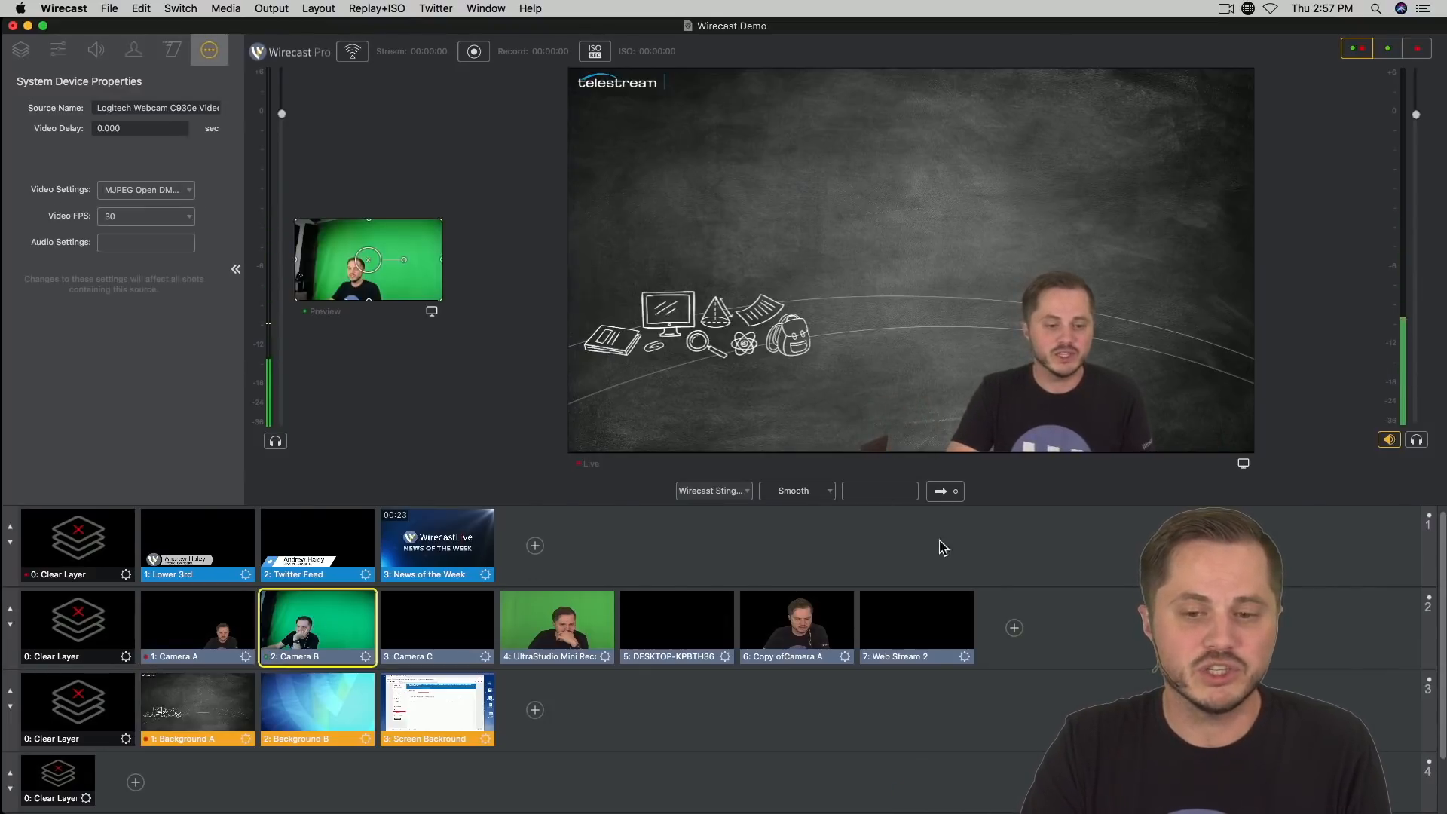
click(943, 492)
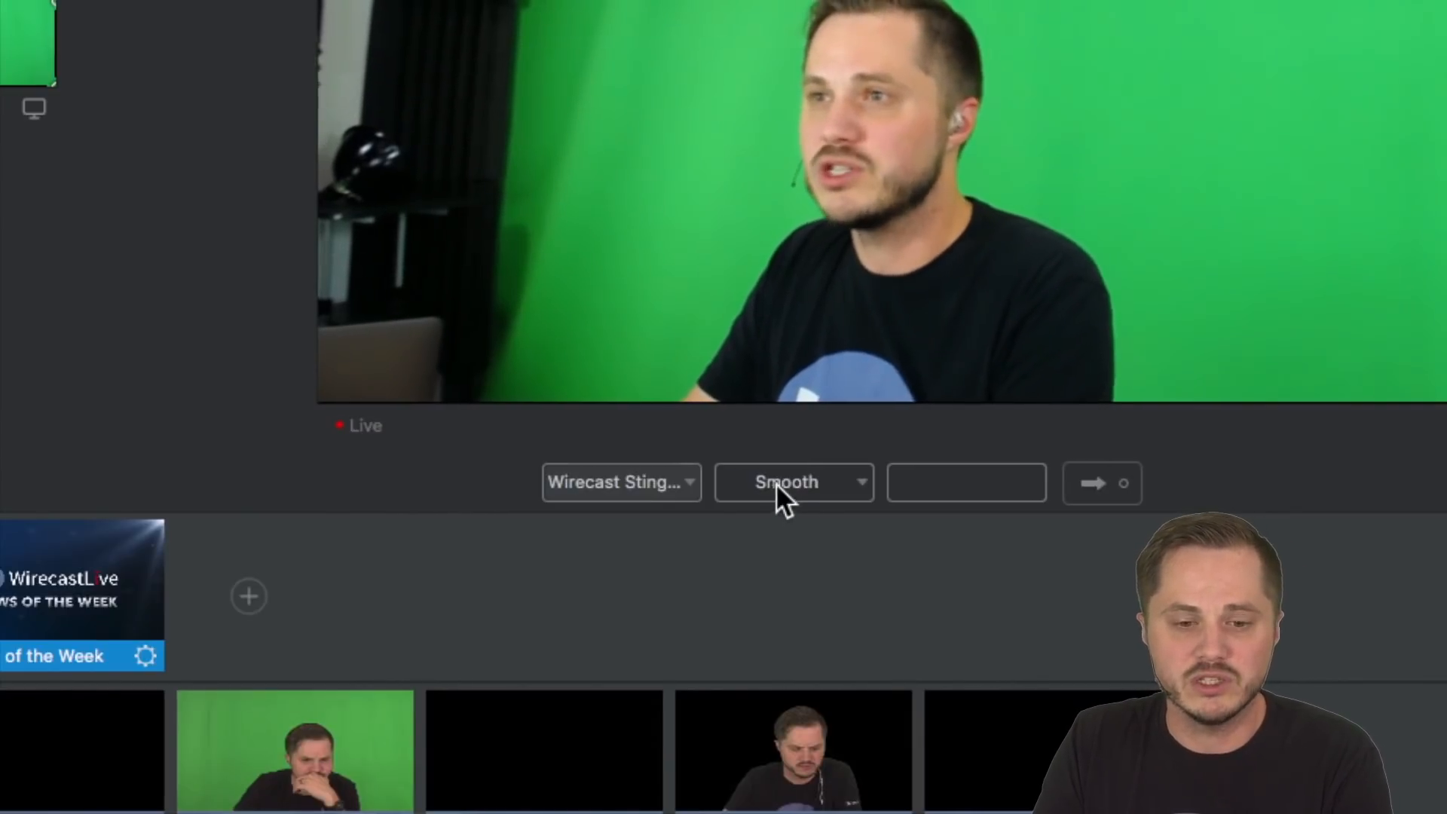
Step: Set the first transition slot to Cut and keep the second slot on Smooth
click(687, 486)
click(679, 523)
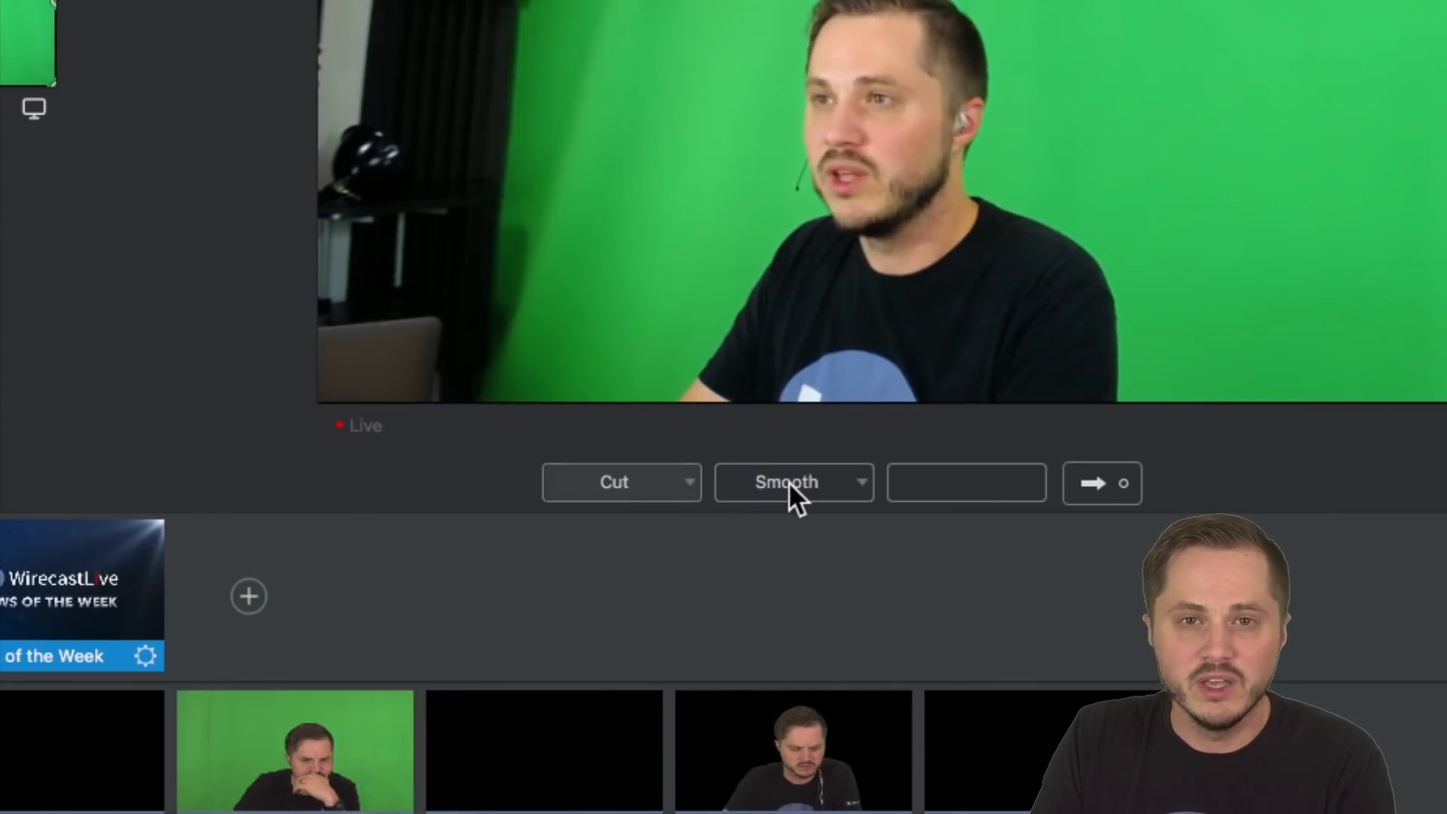
click(867, 486)
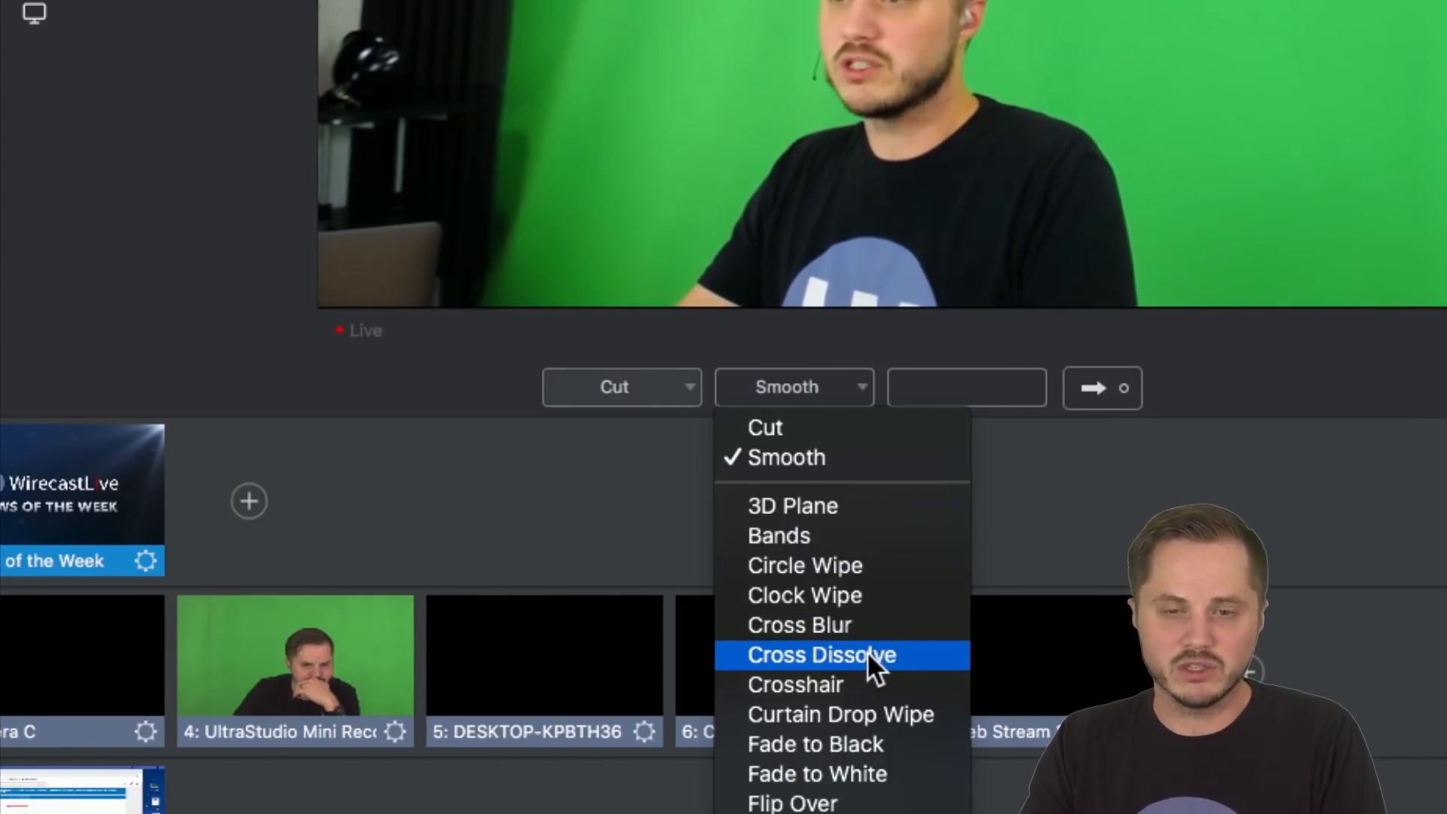
click(834, 457)
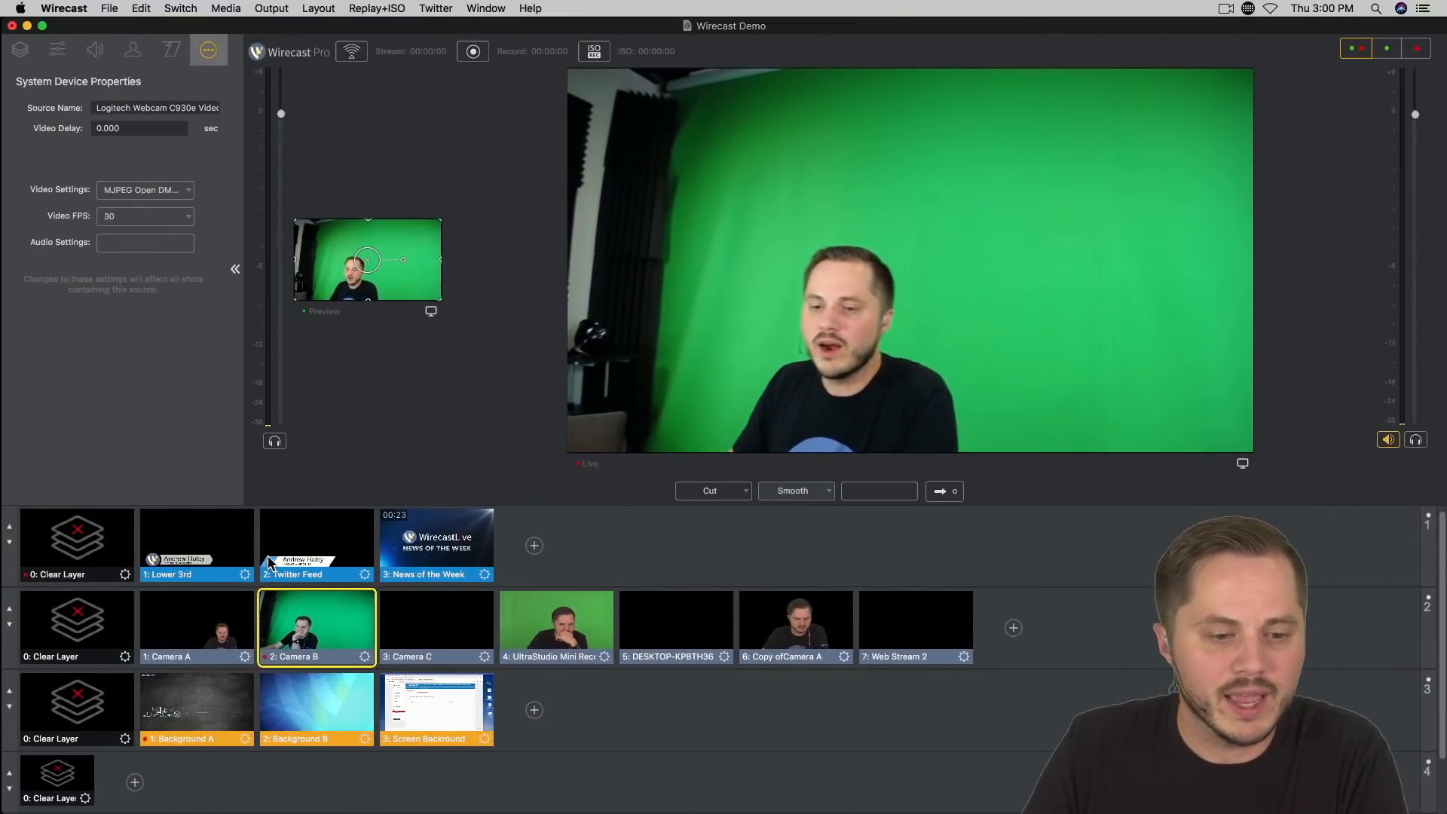
Step: Put Camera A in preview and review the transition speed settings and the Smooth transition's easing options
click(187, 659)
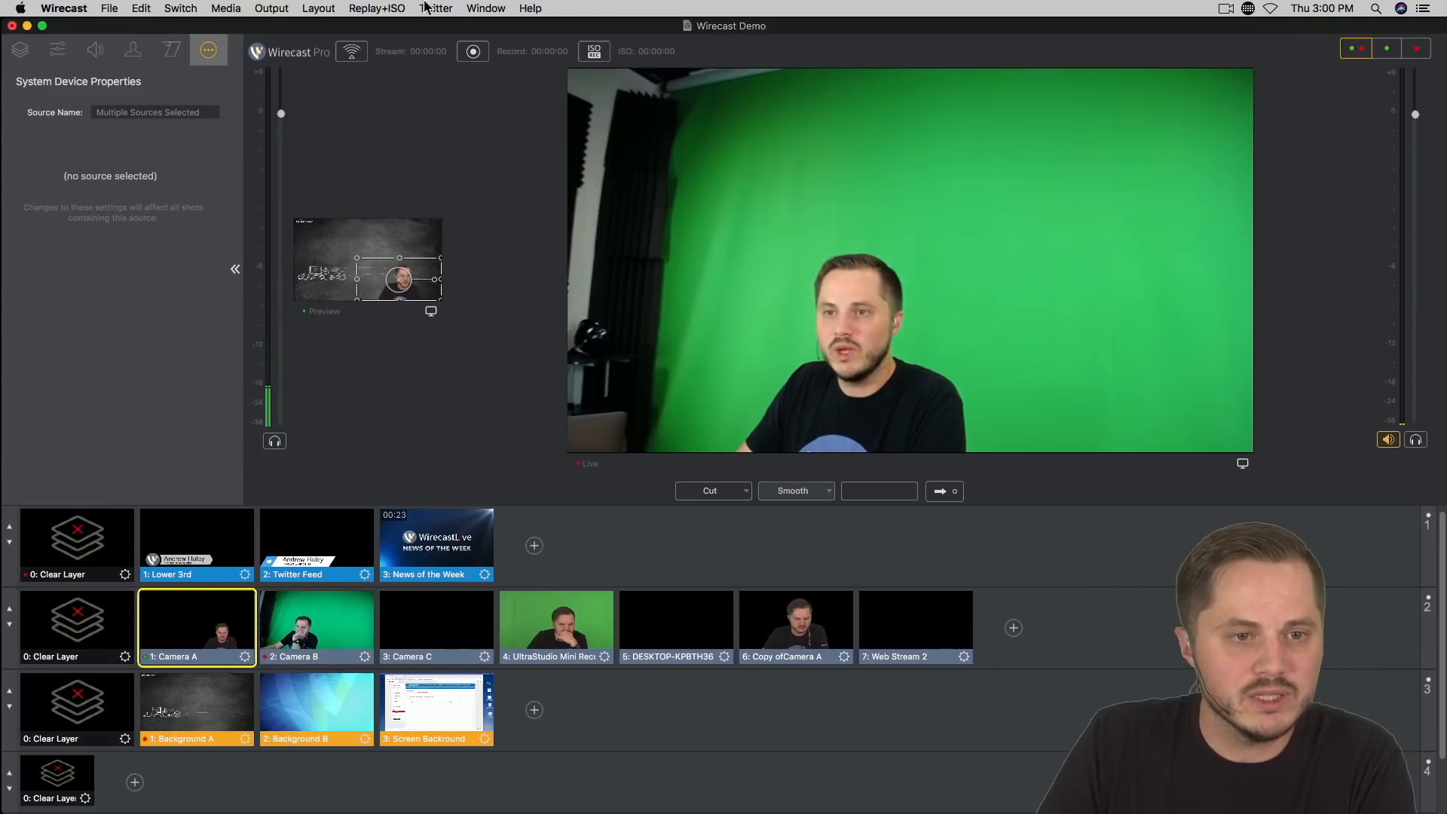
click(183, 9)
mouse_move(286, 93)
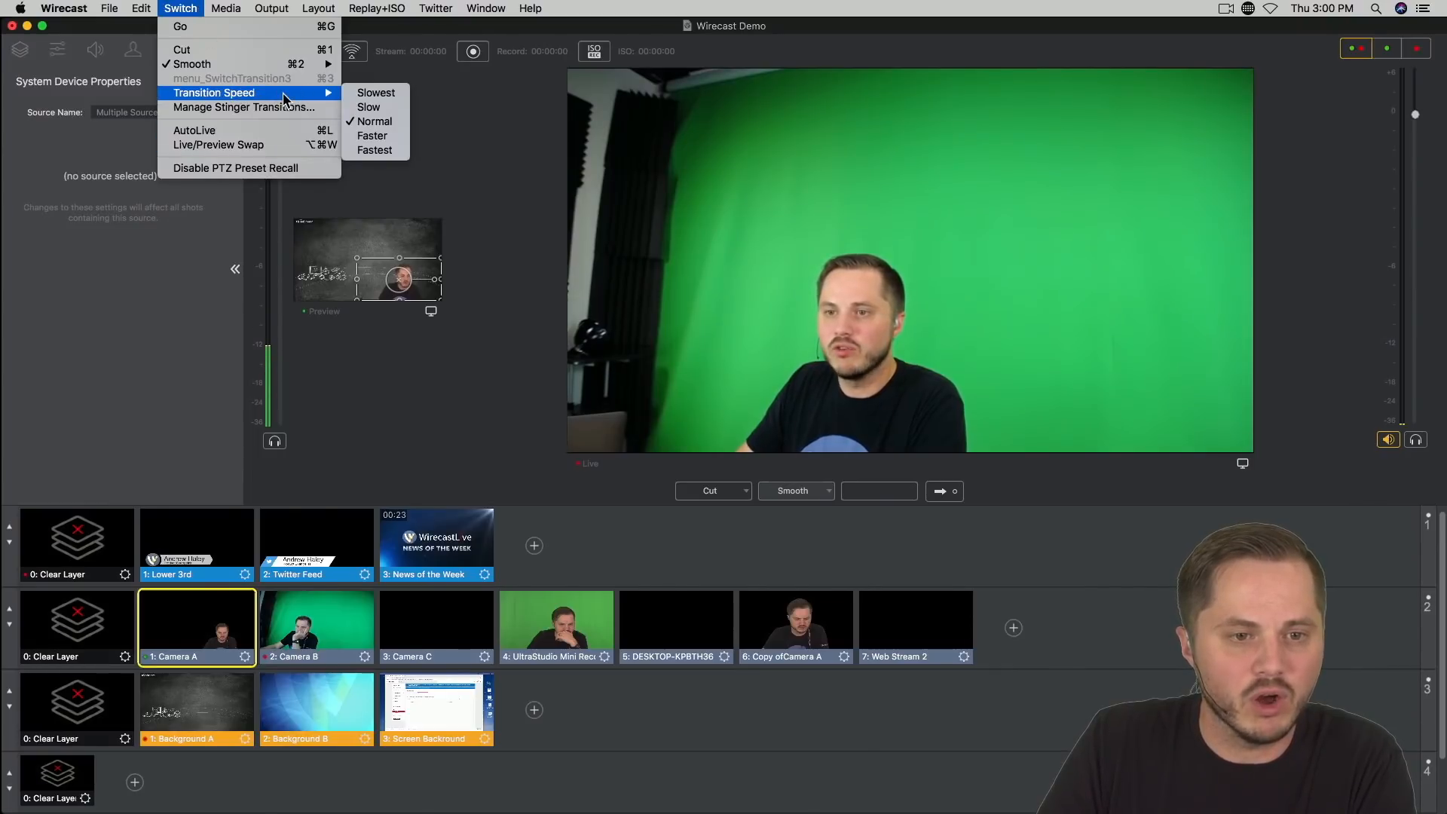
mouse_move(279, 64)
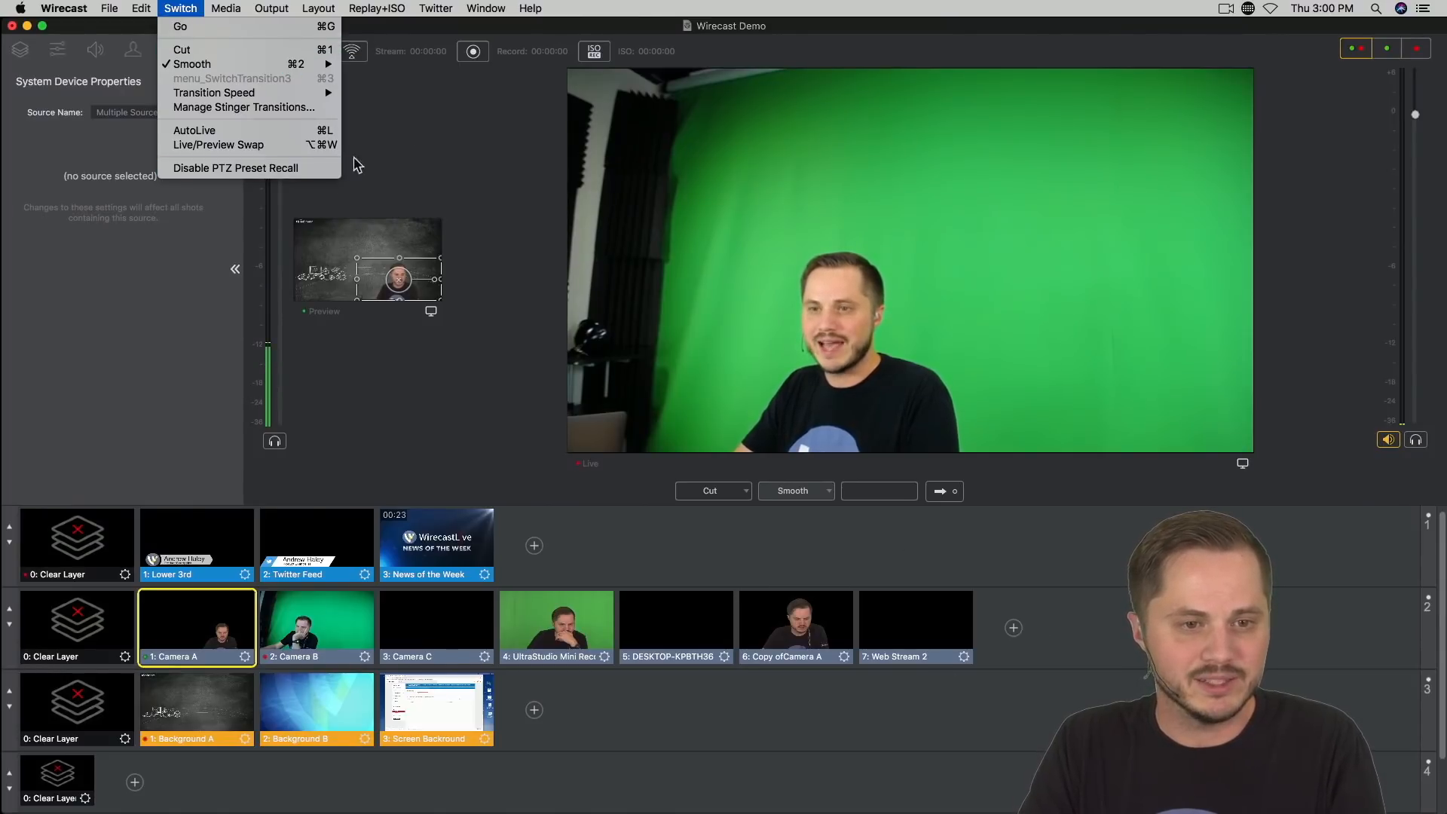
mouse_move(313, 92)
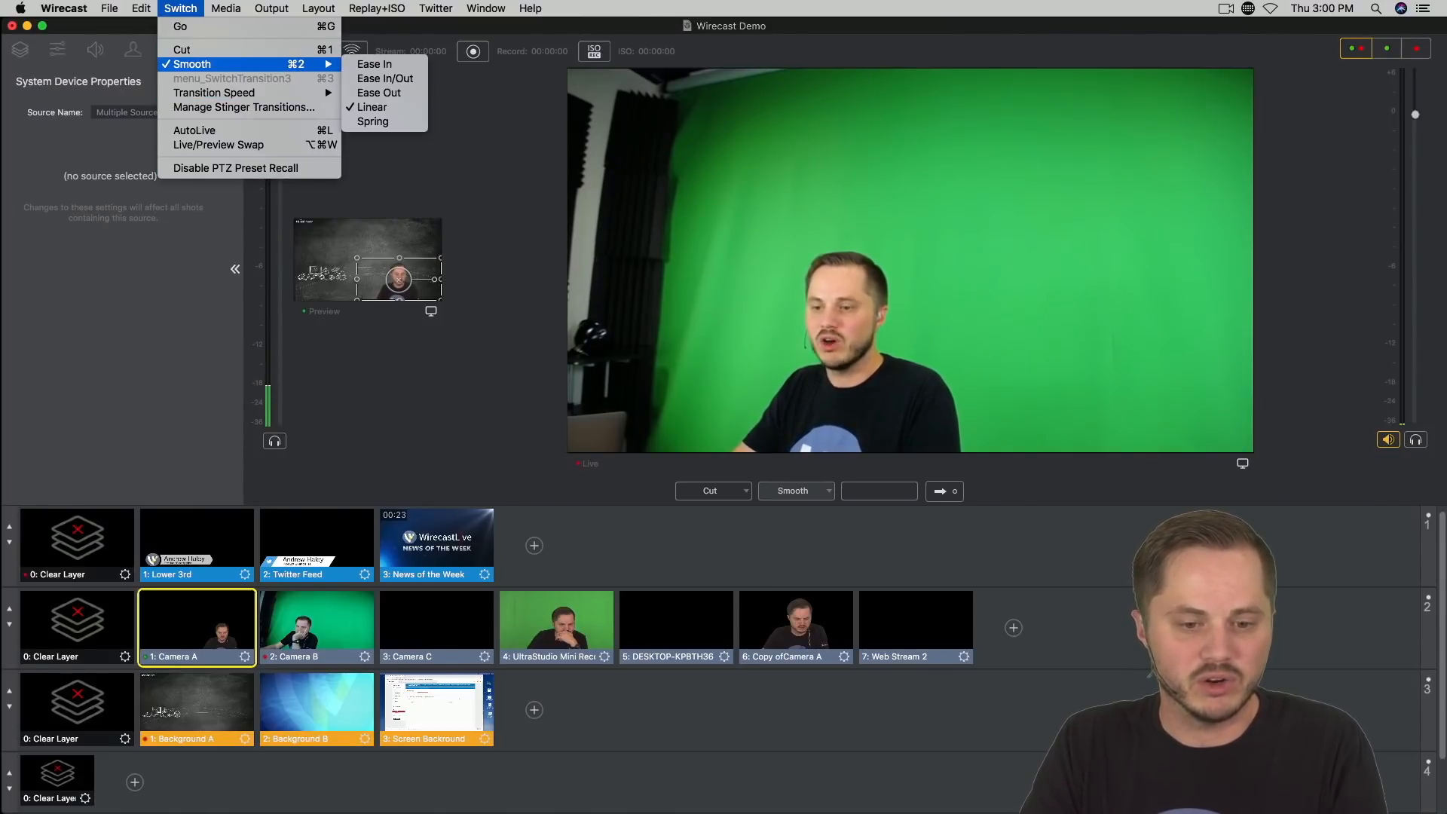
key(Escape)
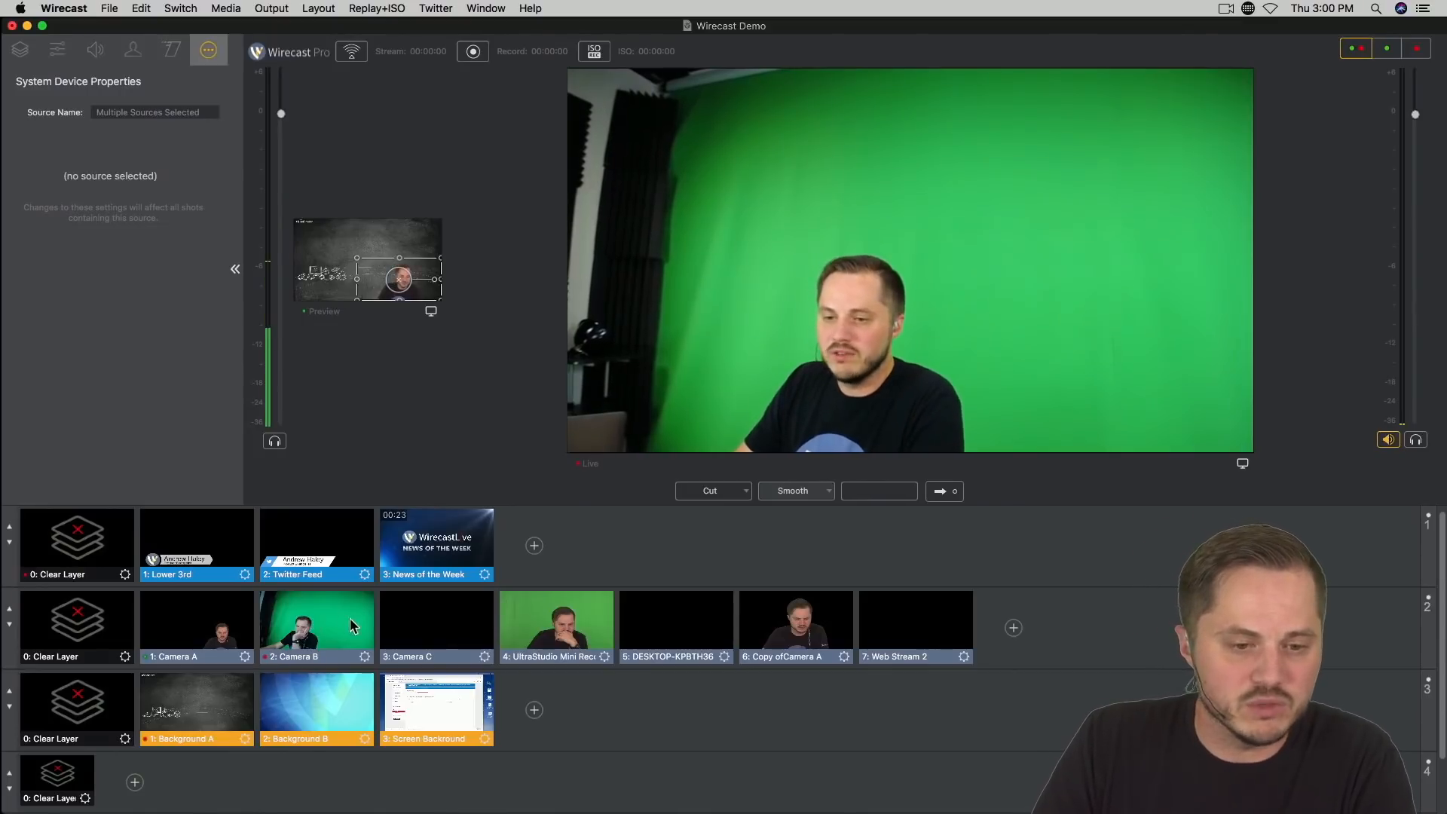
Step: Clear the top three layers and send the empty program live
click(83, 547)
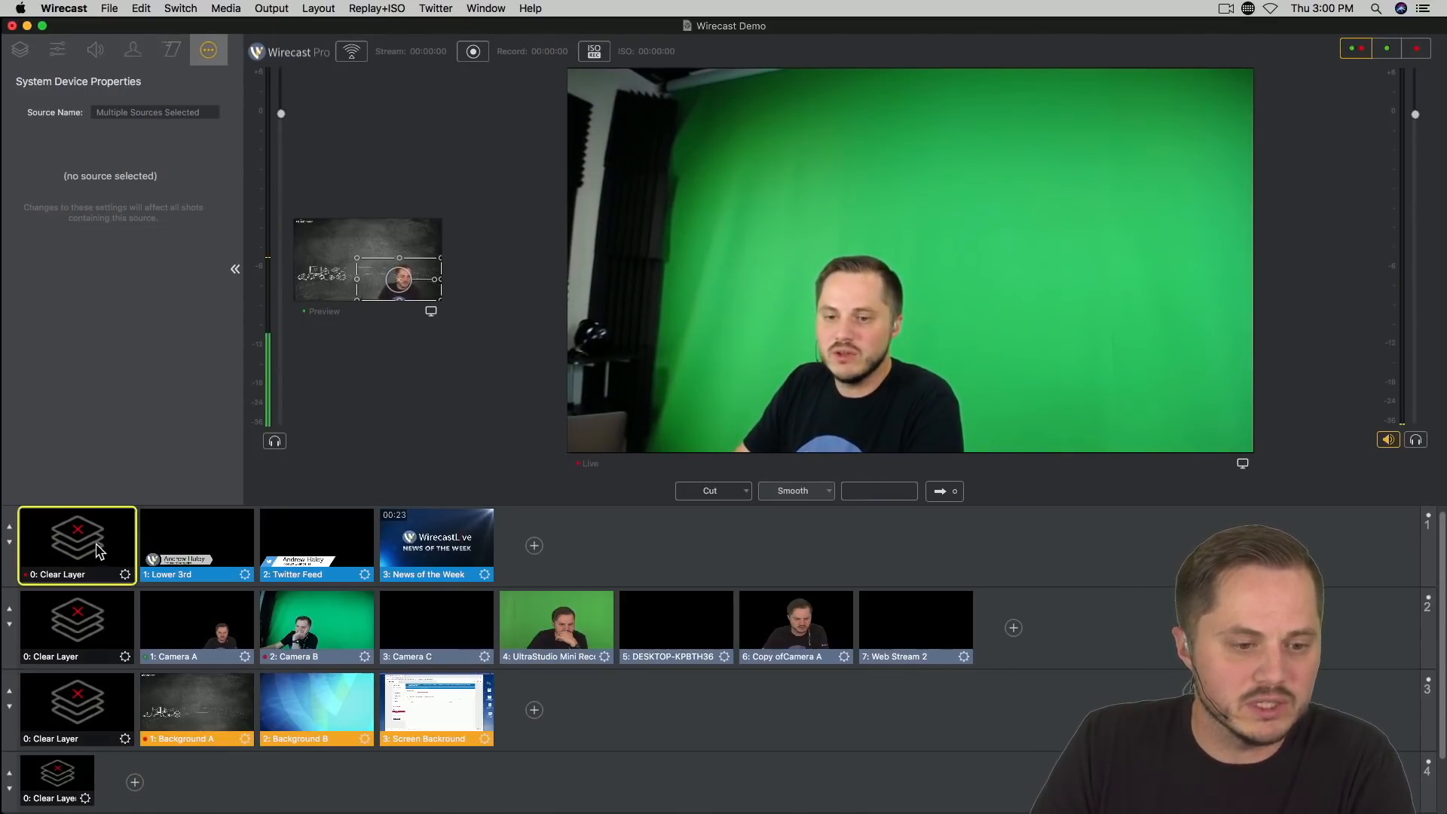
click(82, 629)
click(103, 689)
key(super+g)
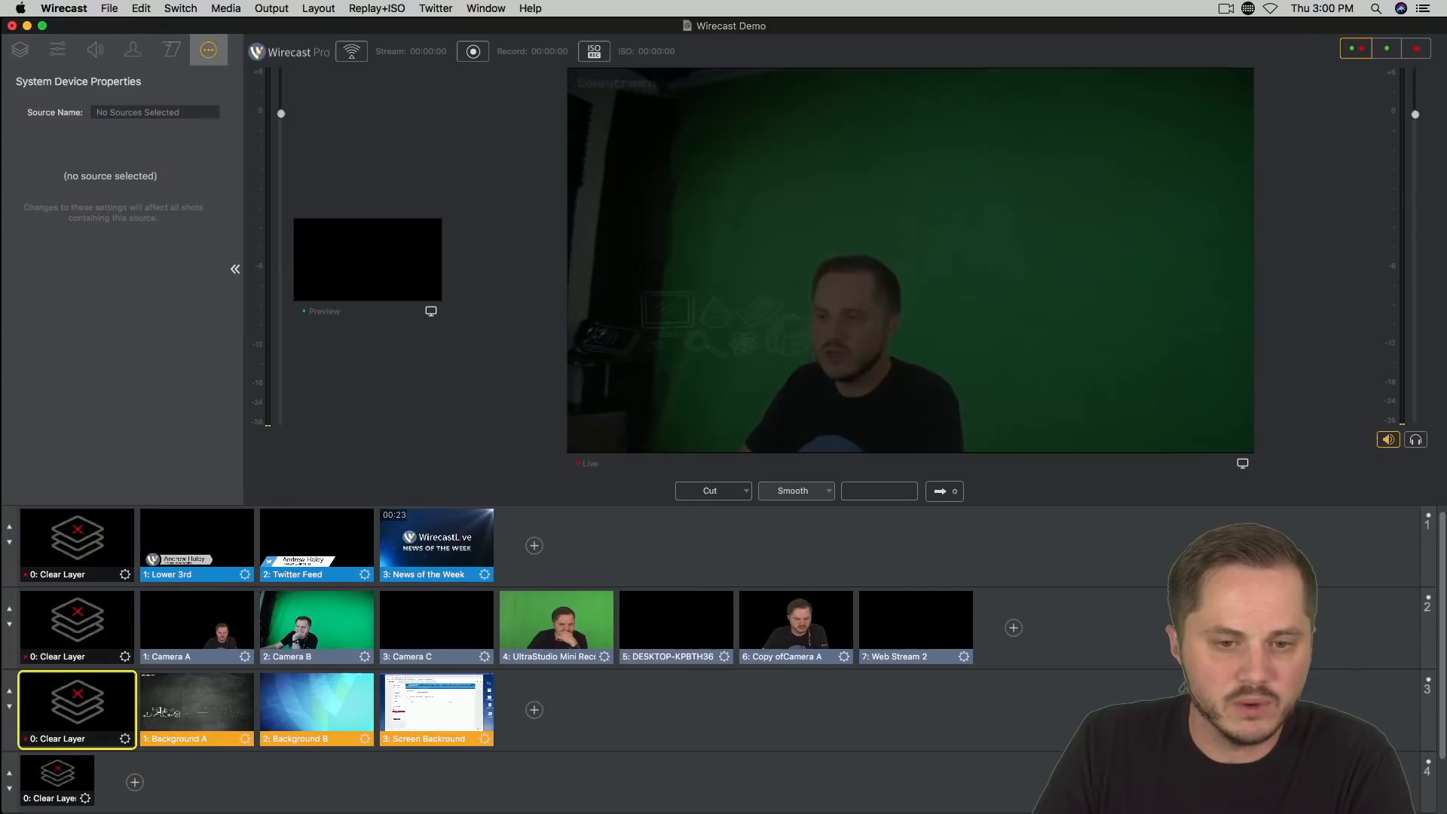
Step: Put the Lower 3rd shot in preview, enlarge the preview area, and take the shot live with the Smooth transition
click(196, 544)
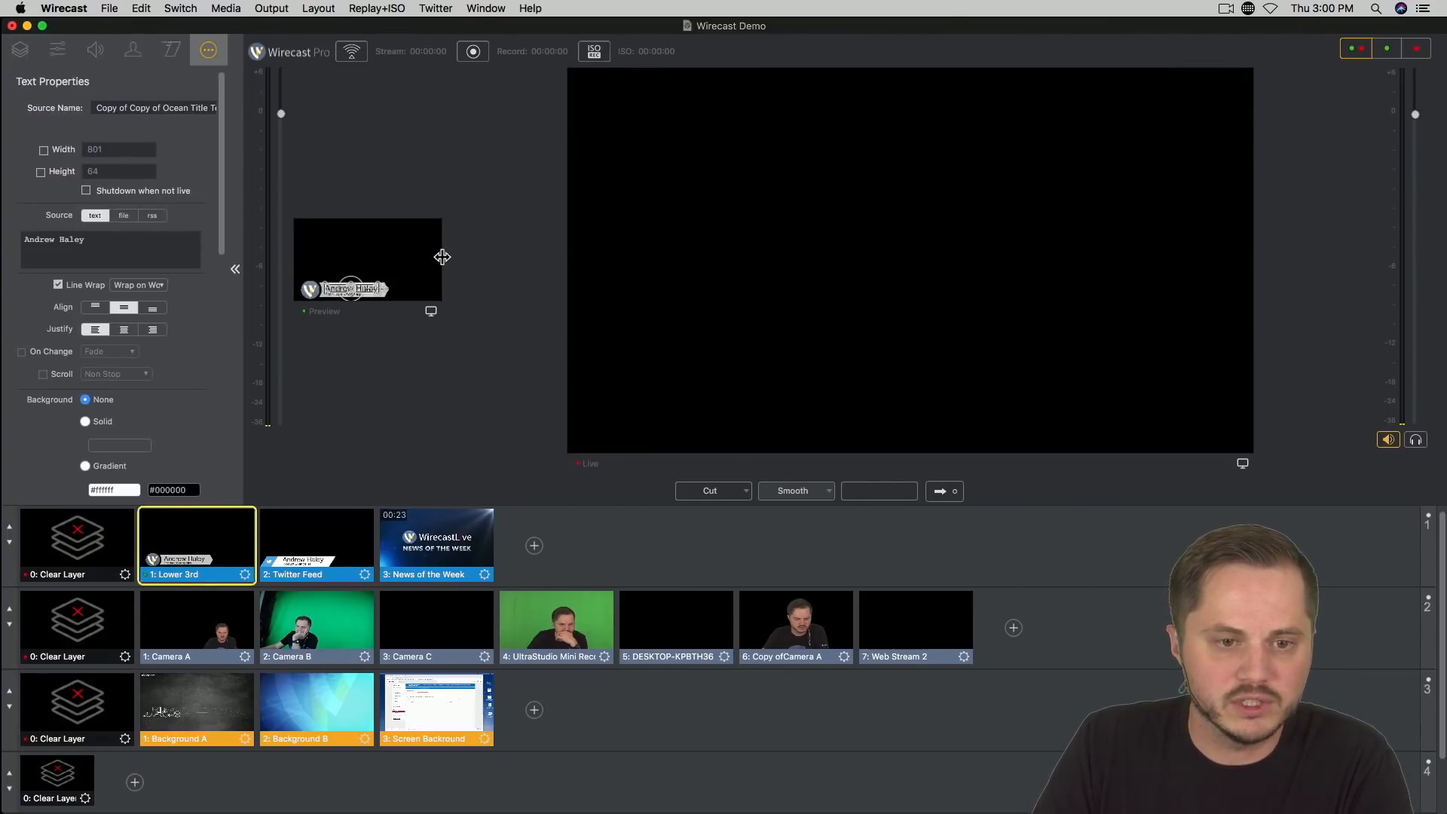
drag(442, 257, 651, 251)
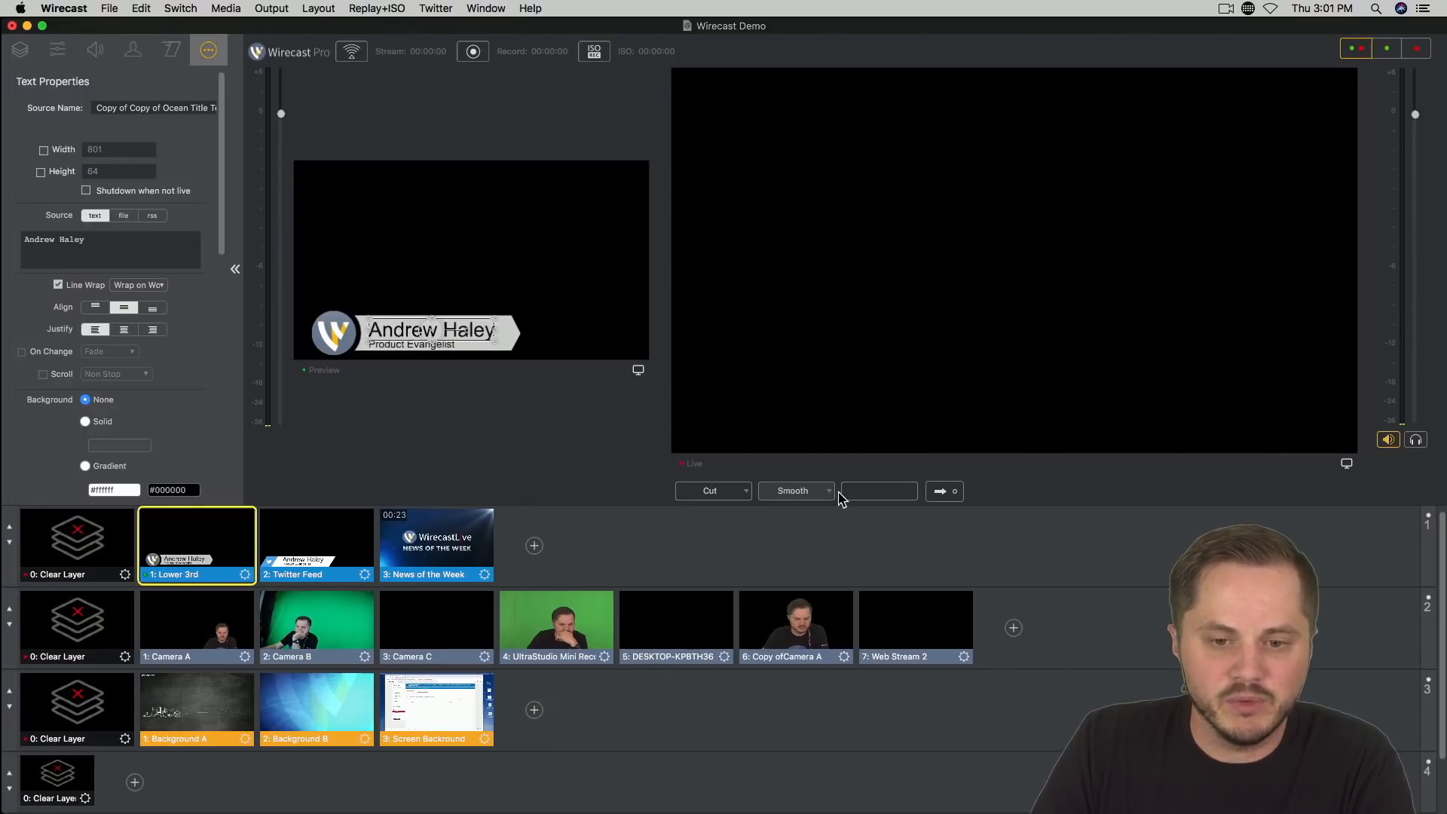
click(941, 494)
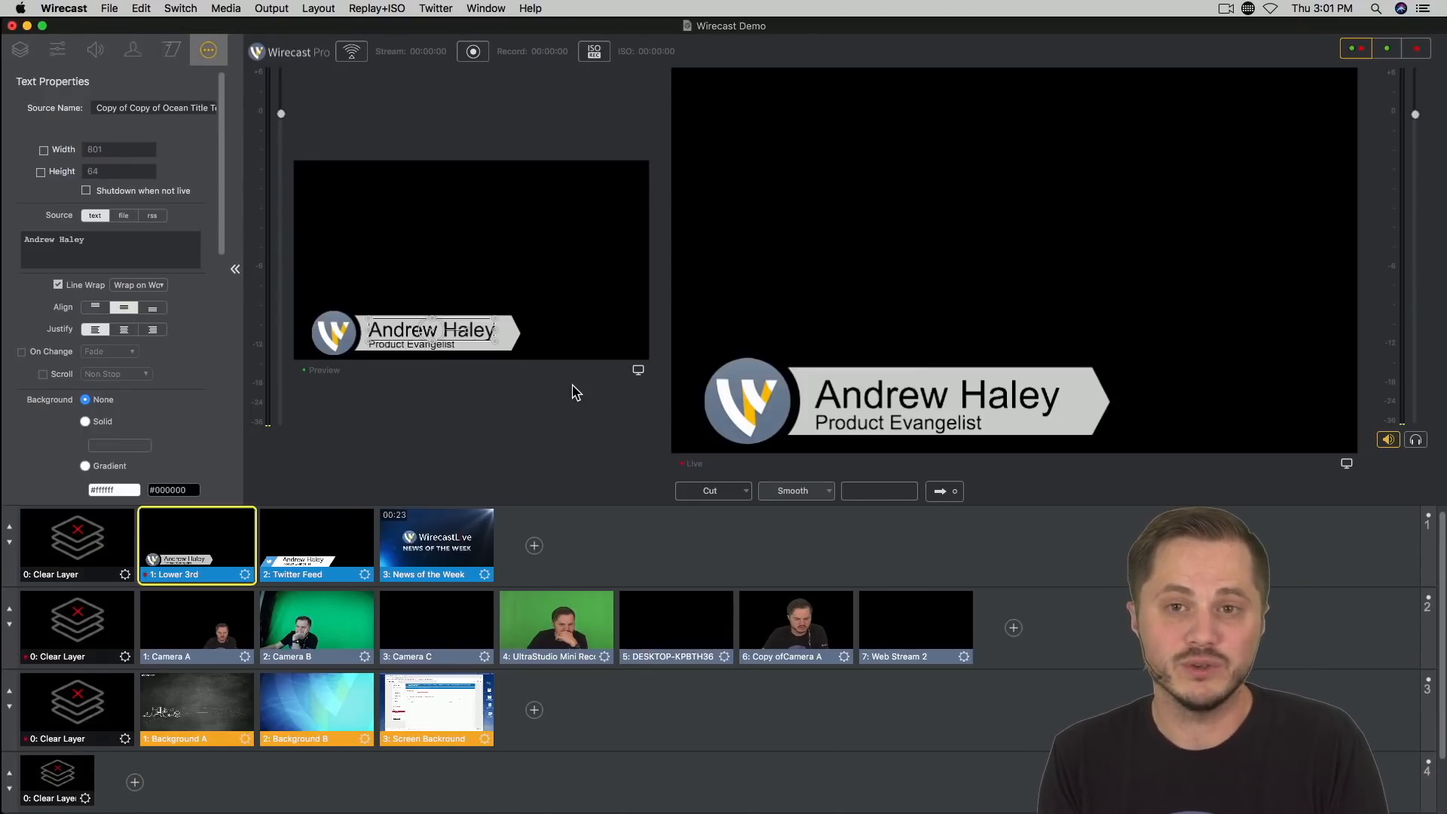
Step: Examine the Lower 3rd's shot layers by hiding and showing both title text layers and Wirecast-Light.png one at a time
click(174, 49)
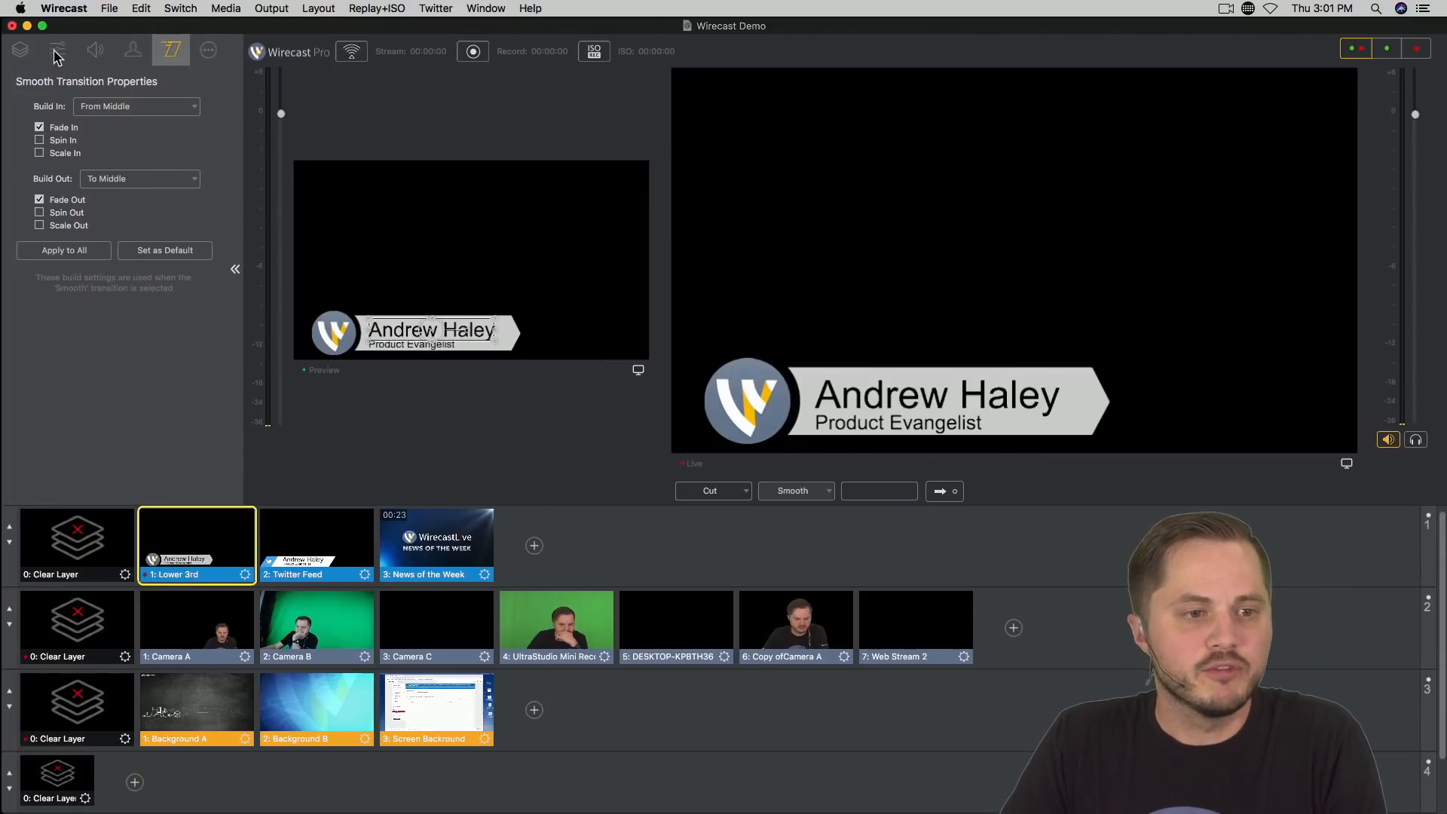
click(20, 50)
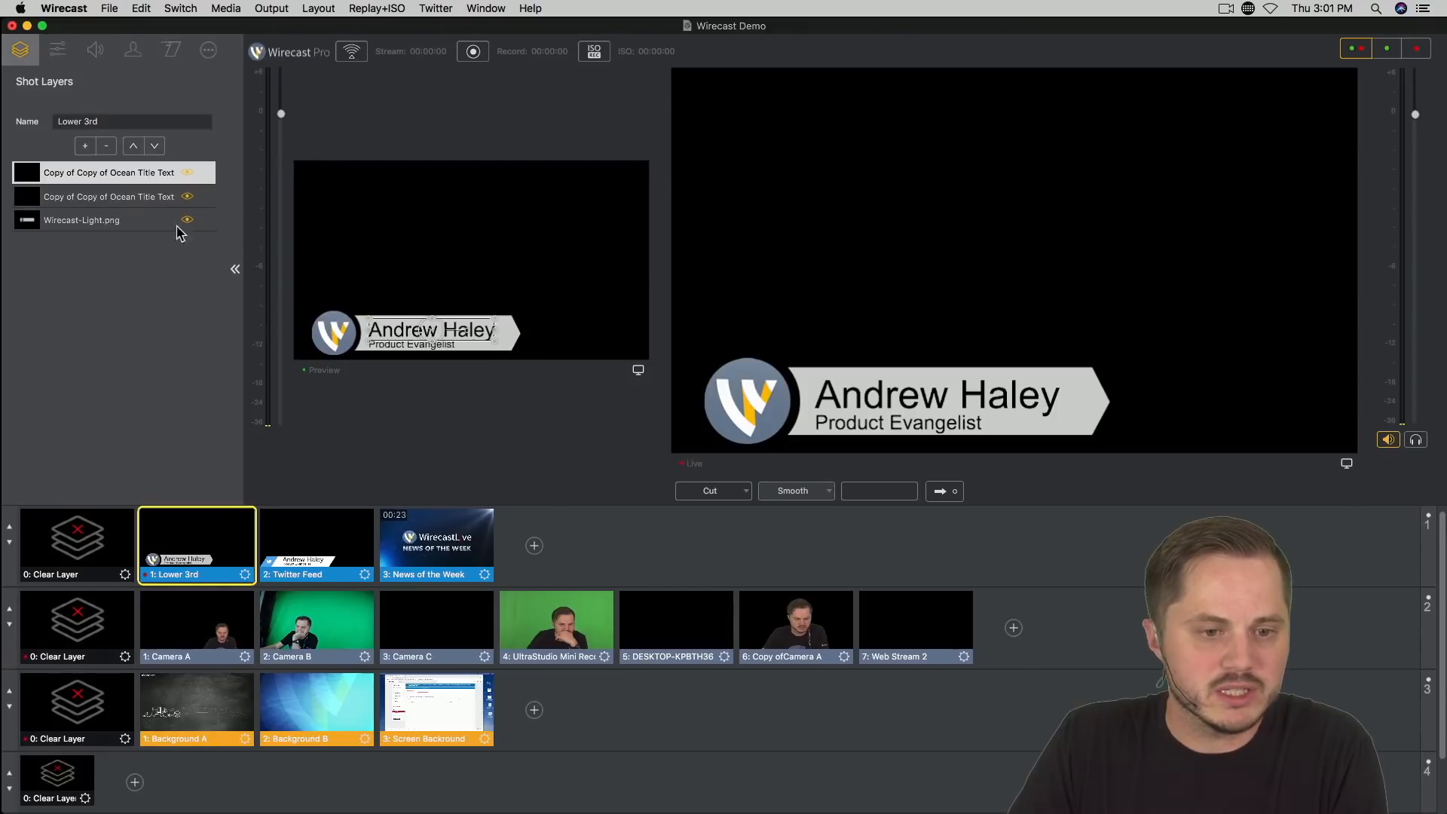
click(106, 175)
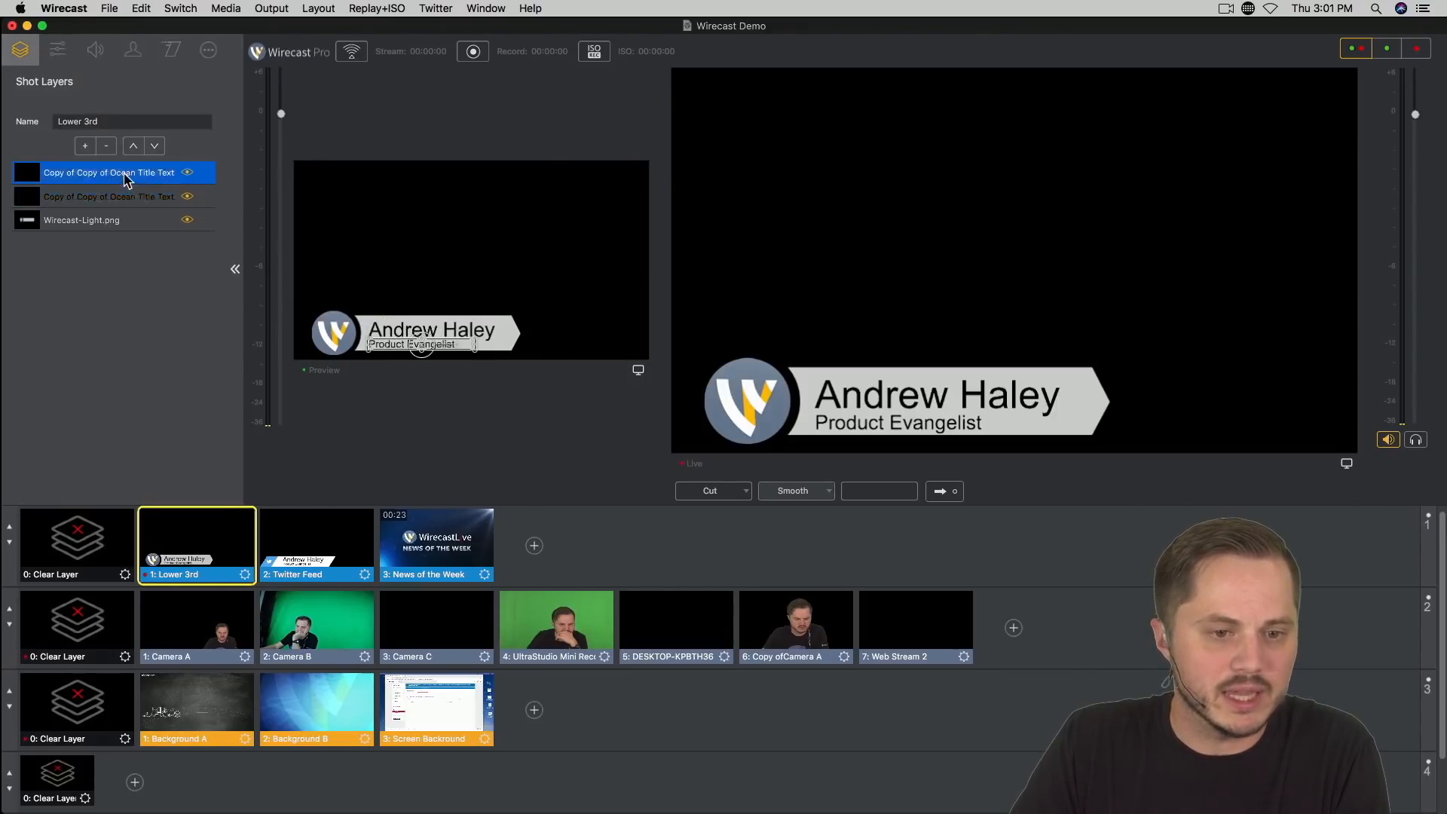
click(188, 174)
click(187, 173)
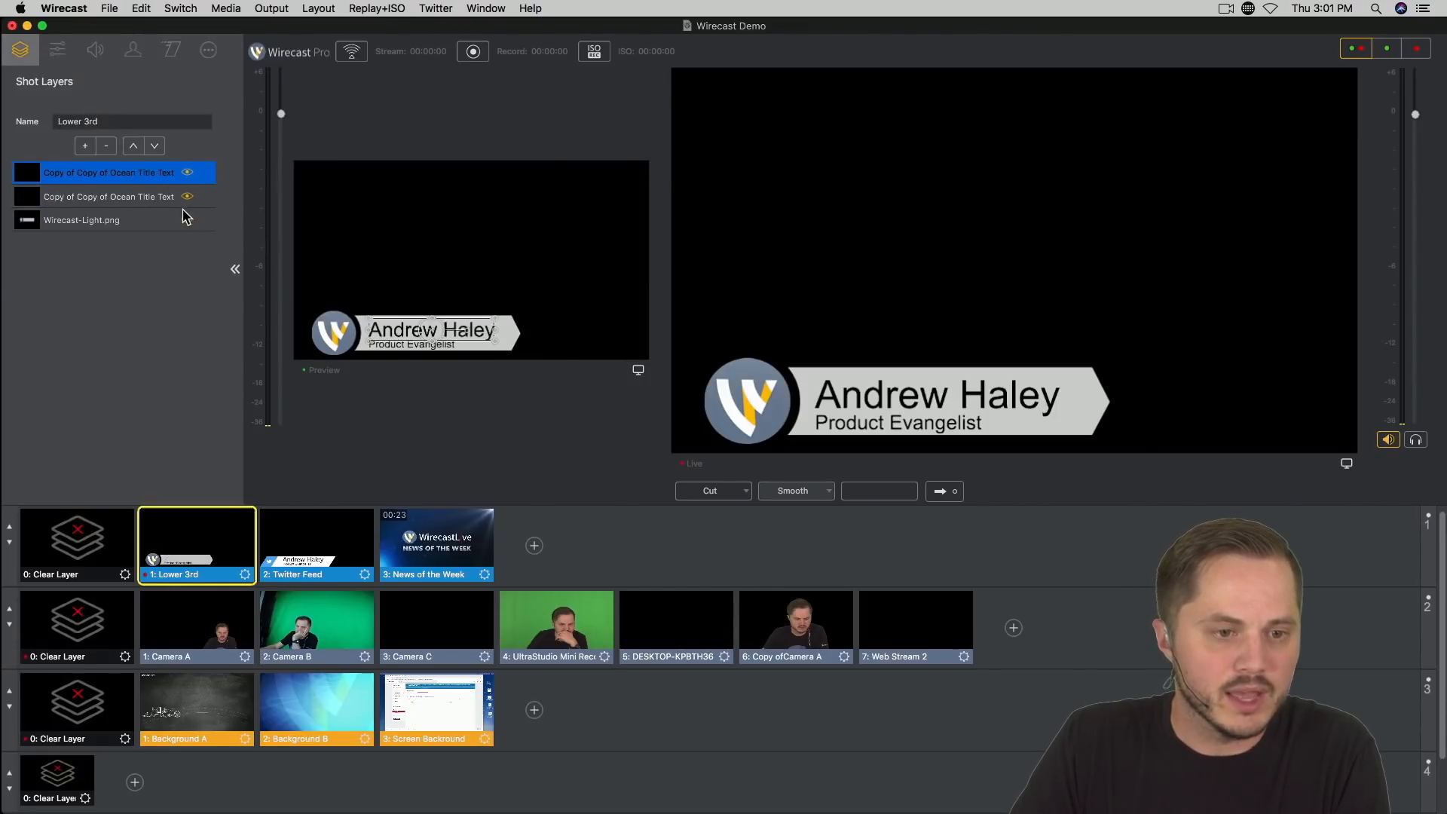
click(187, 197)
click(185, 198)
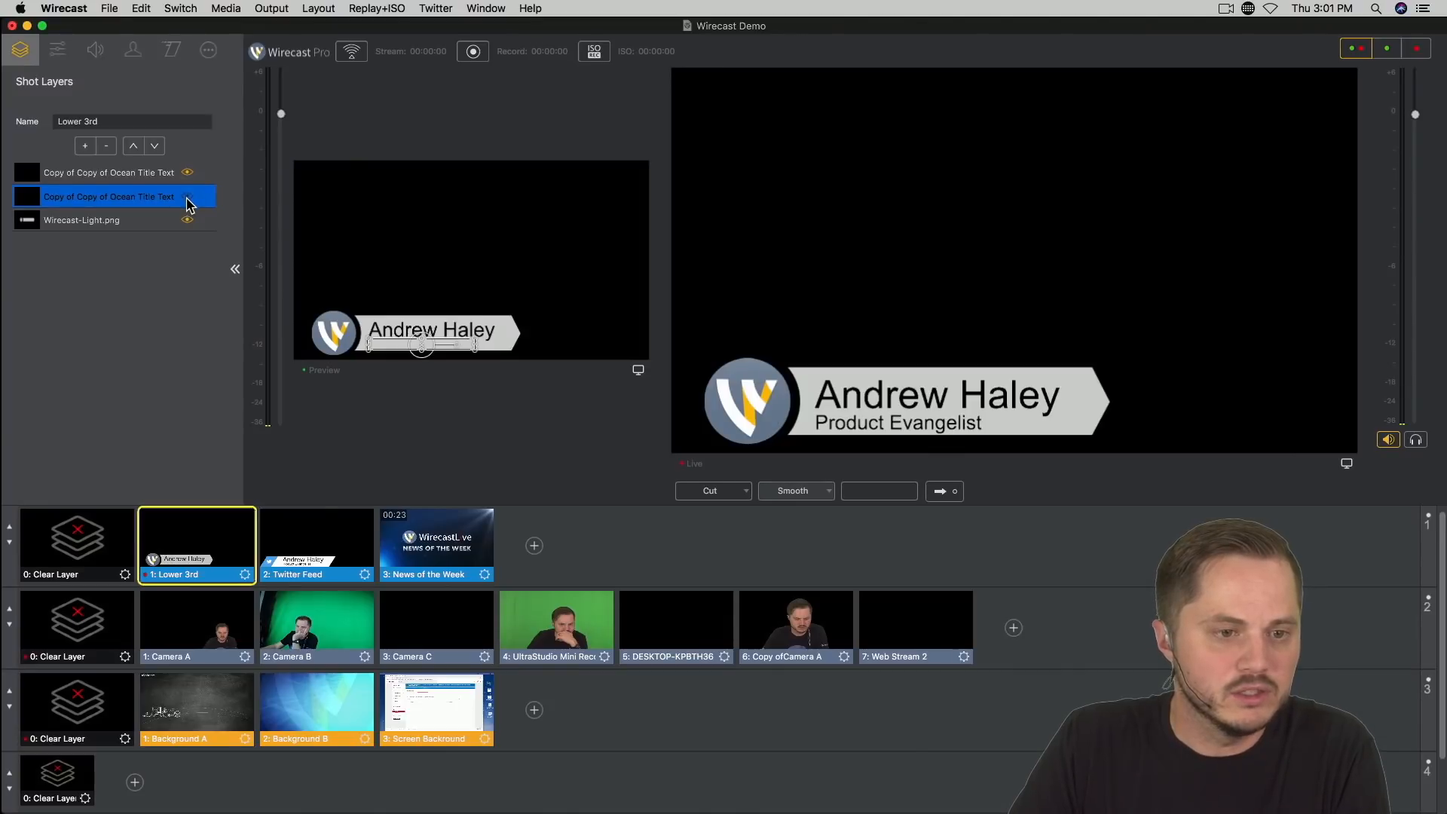
click(187, 197)
click(189, 221)
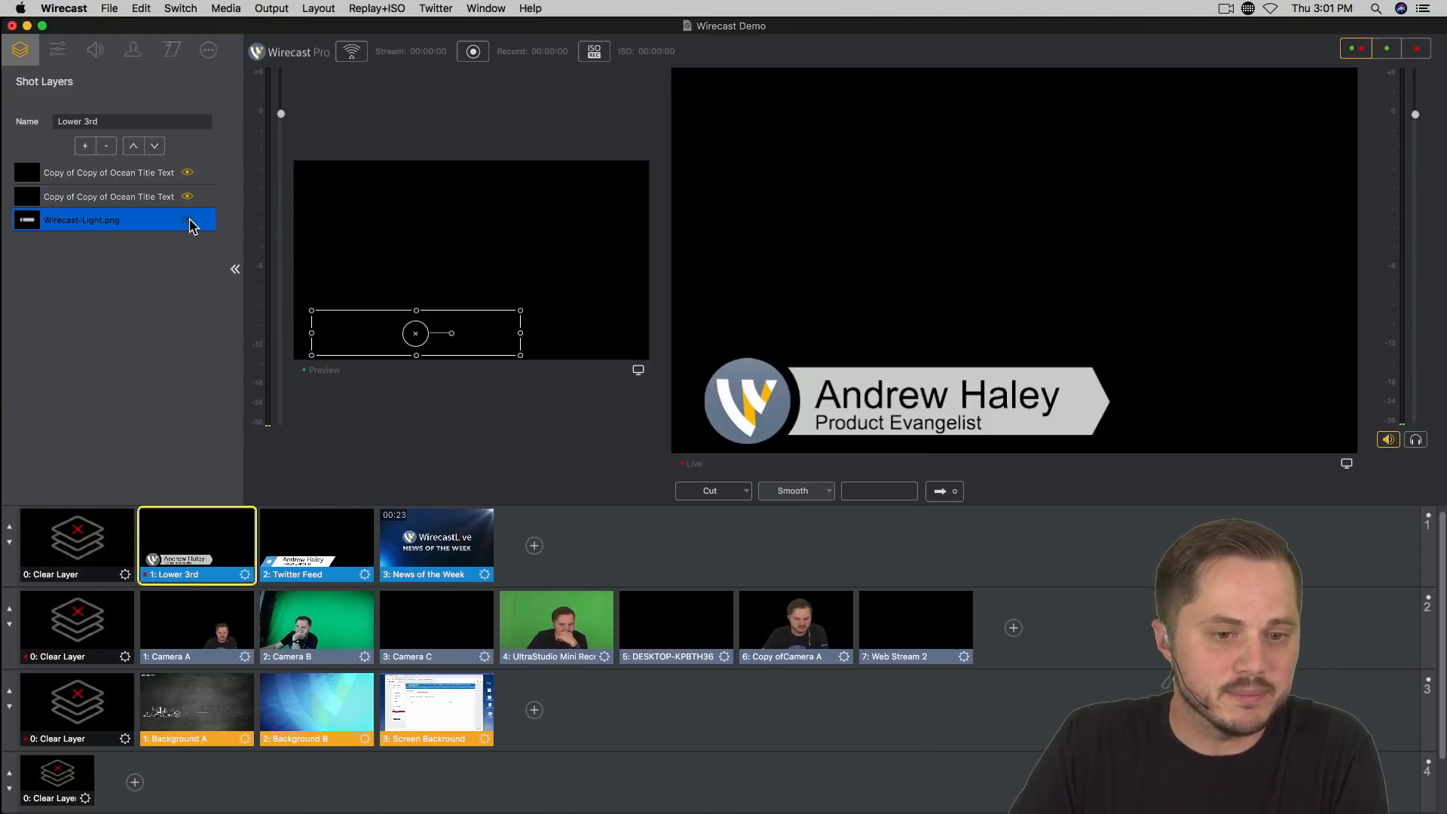
click(189, 220)
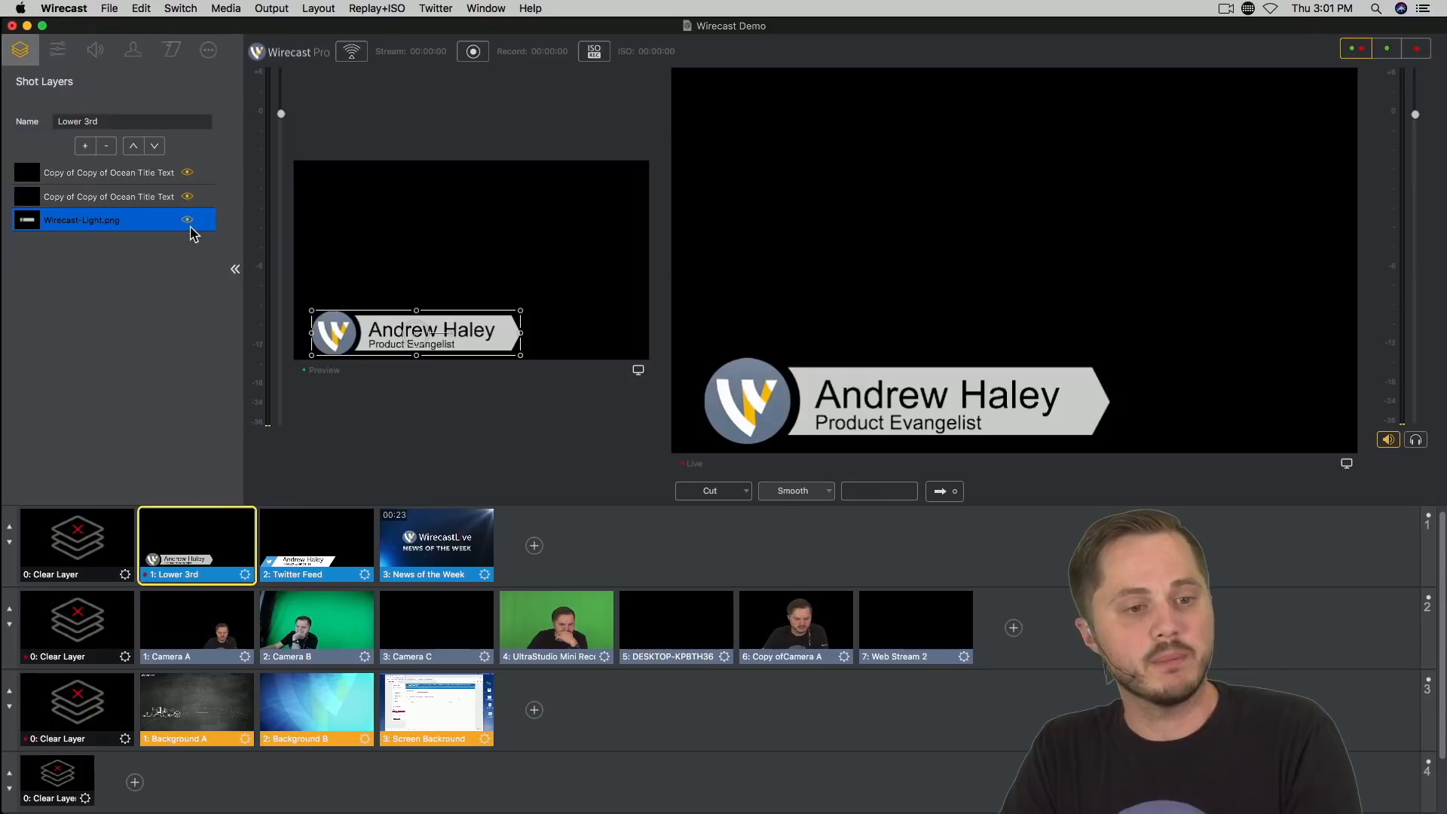
Step: For all three Lower 3rd shot layers, set Build In to From Bottom Left and Build Out to To Bottom Left
shift+click(114, 175)
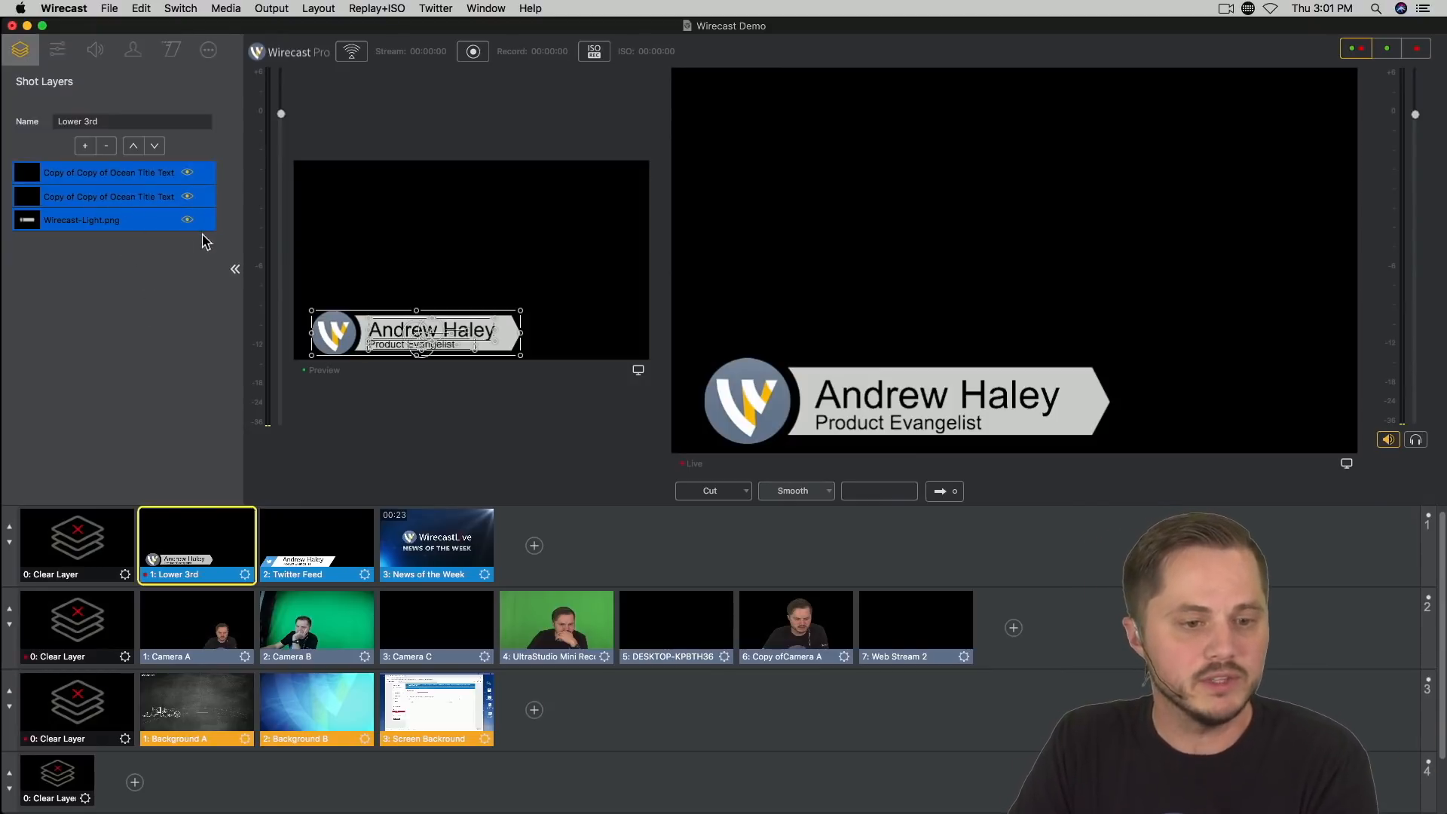
click(171, 50)
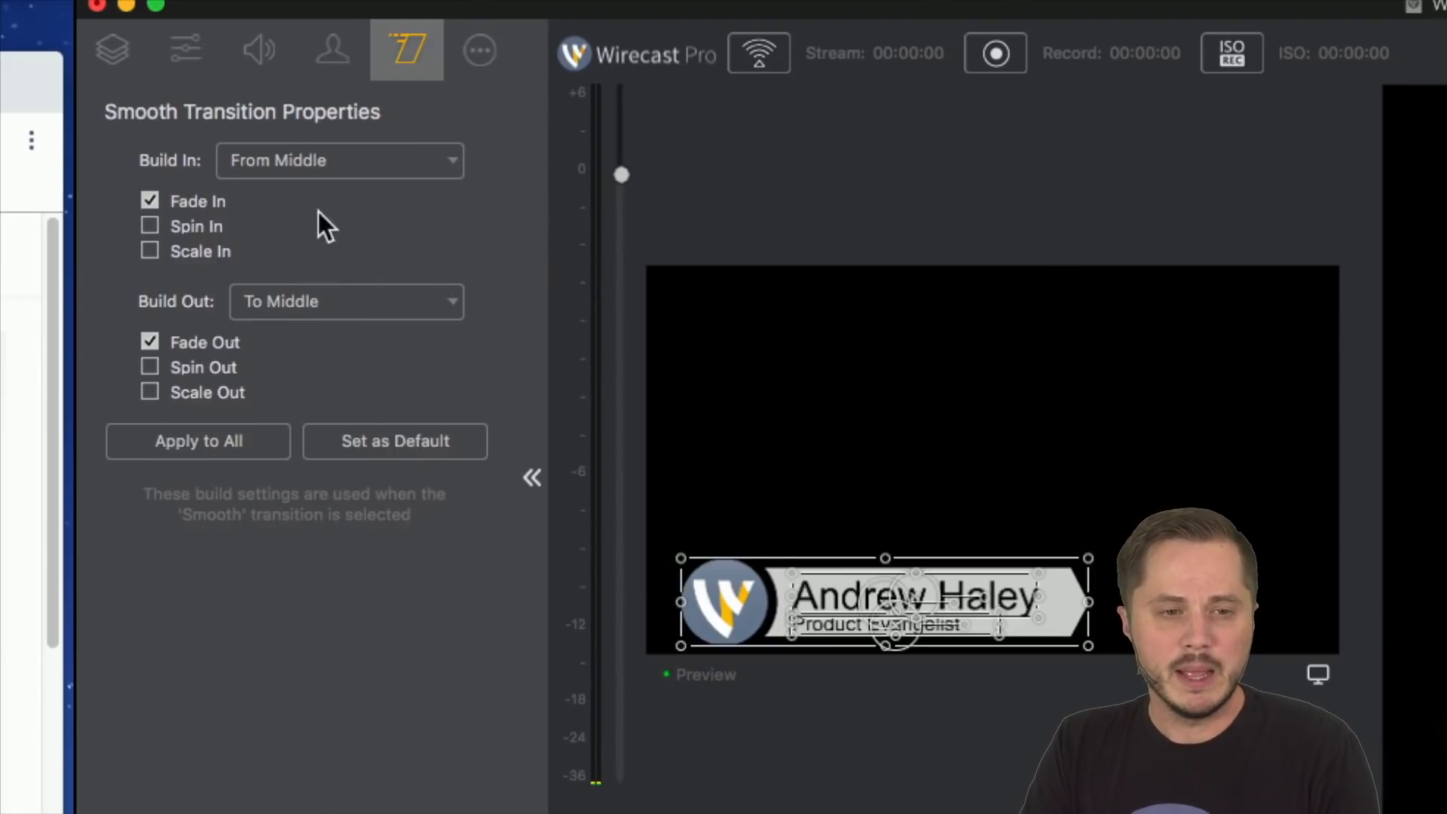
click(350, 156)
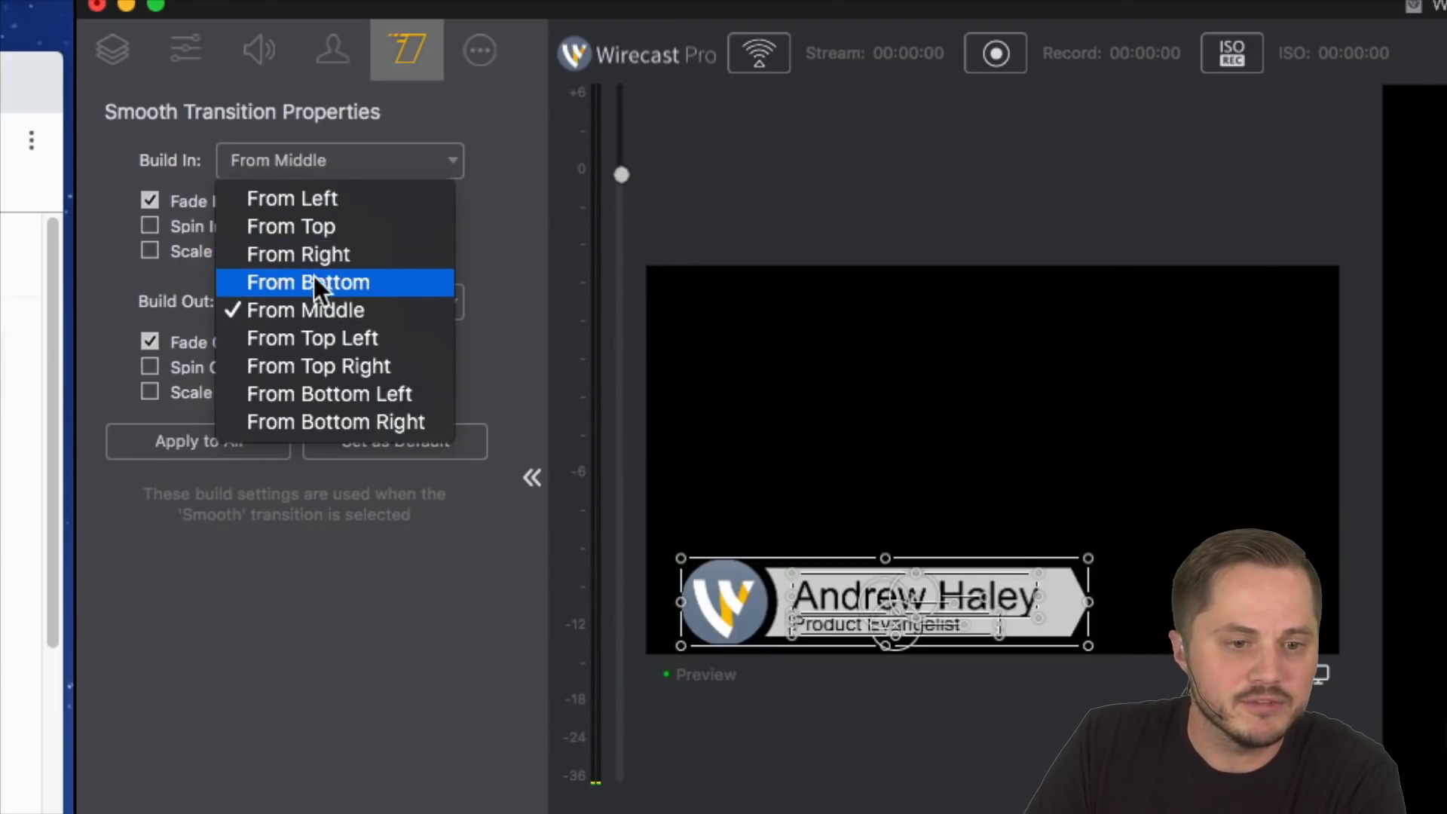
click(356, 395)
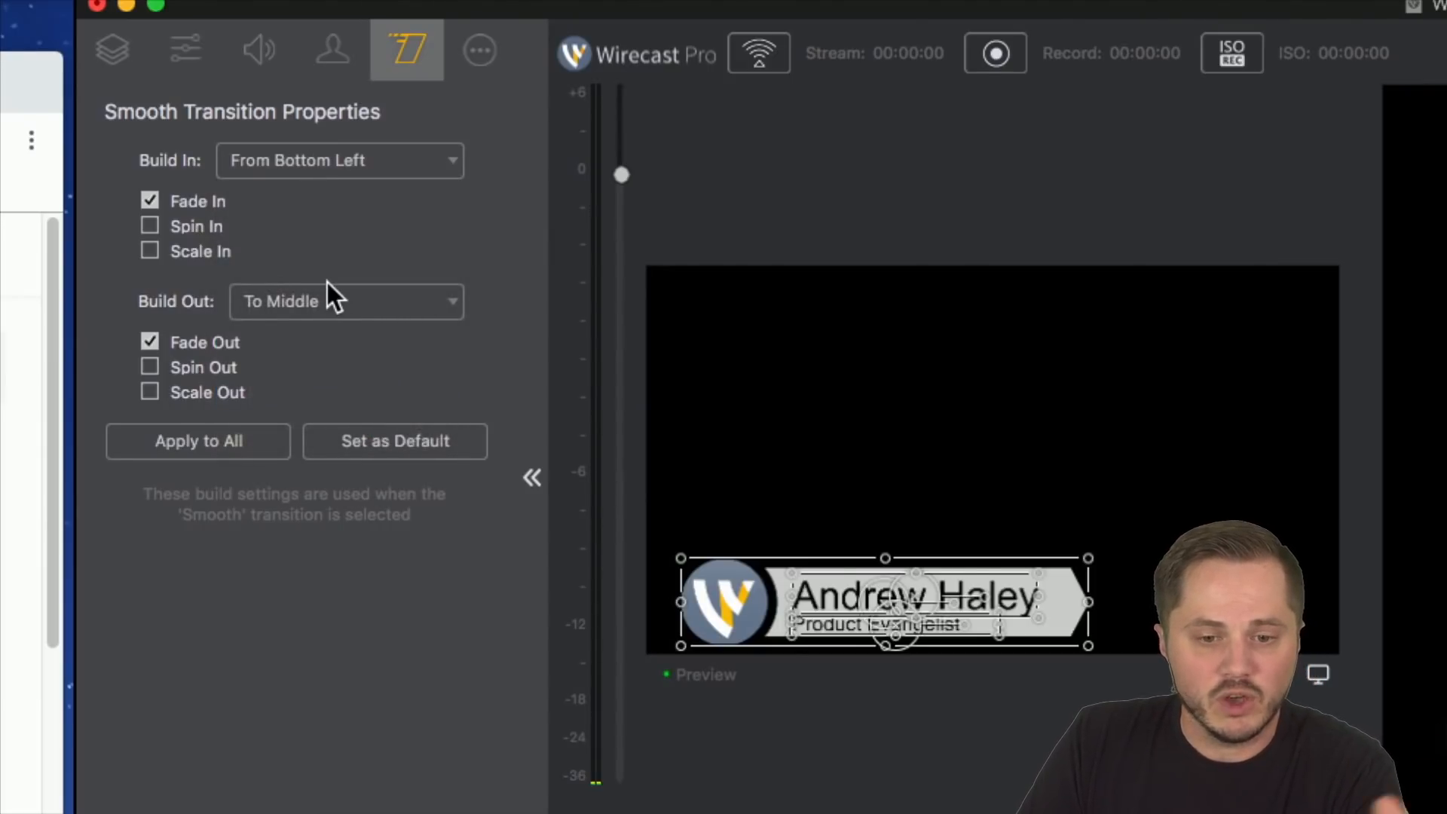
click(372, 301)
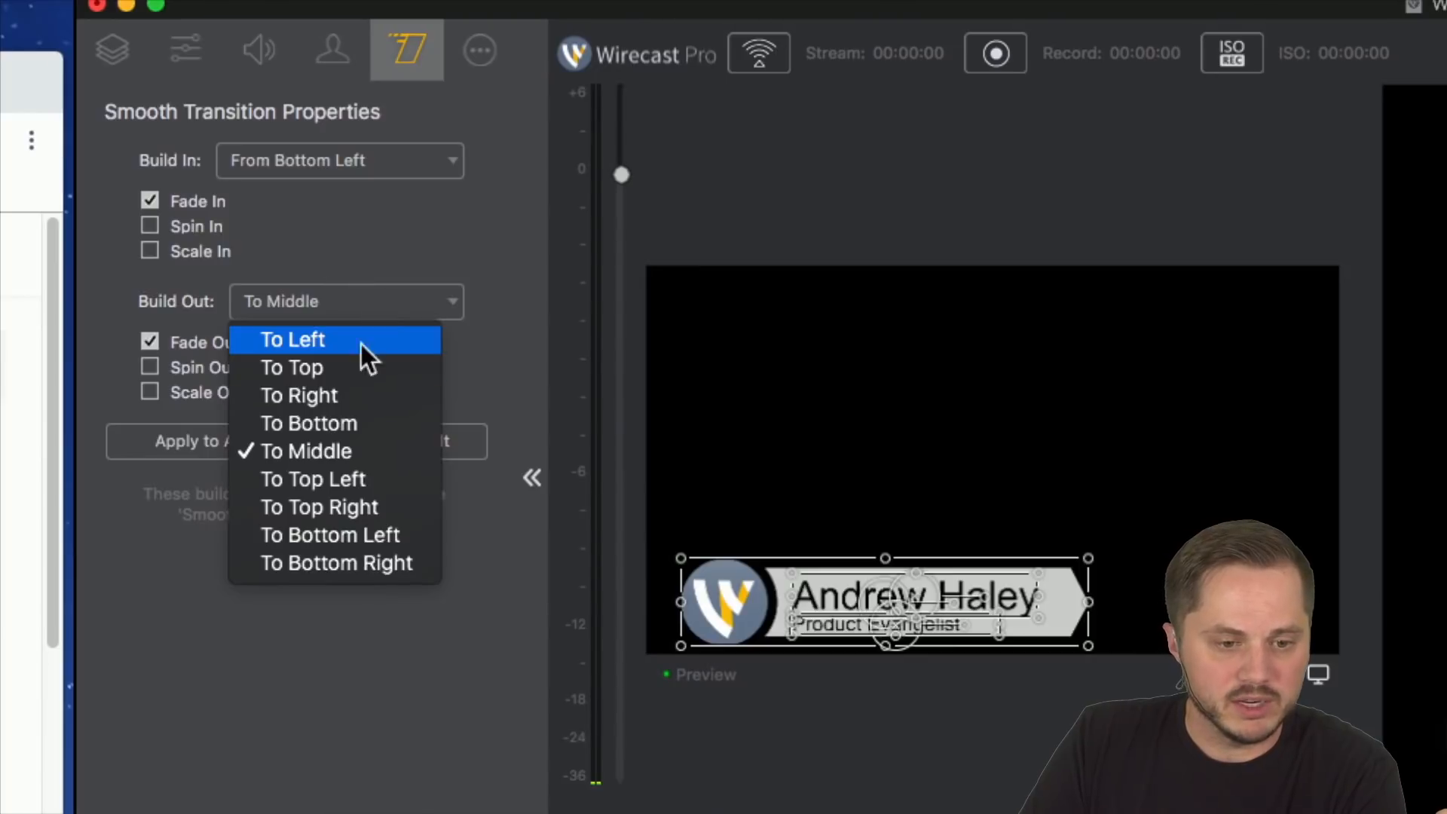
click(377, 537)
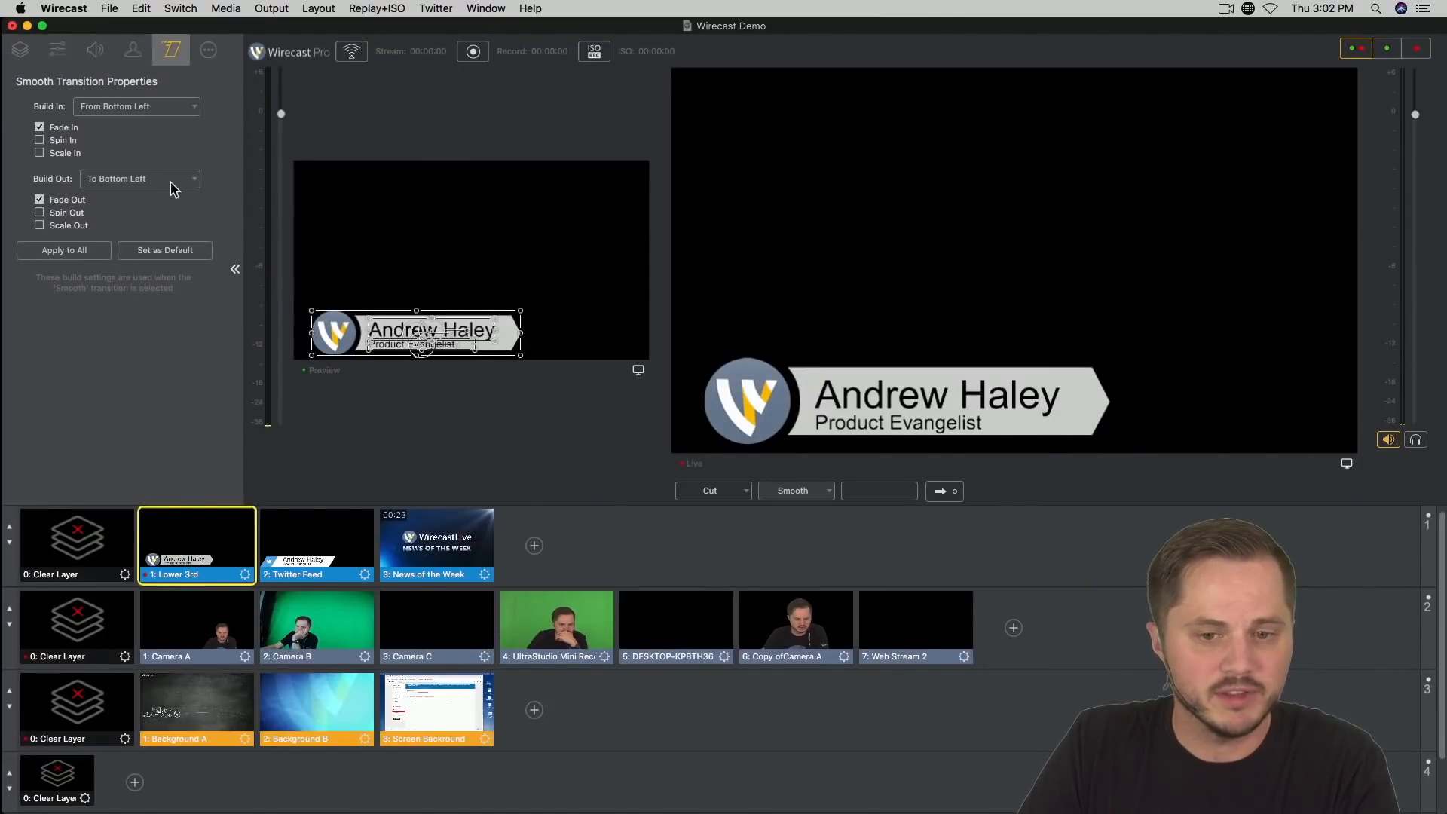
Step: Take the Lower 3rd off and back on air twice with the Smooth transition to check its build-out and build-in animation
click(104, 565)
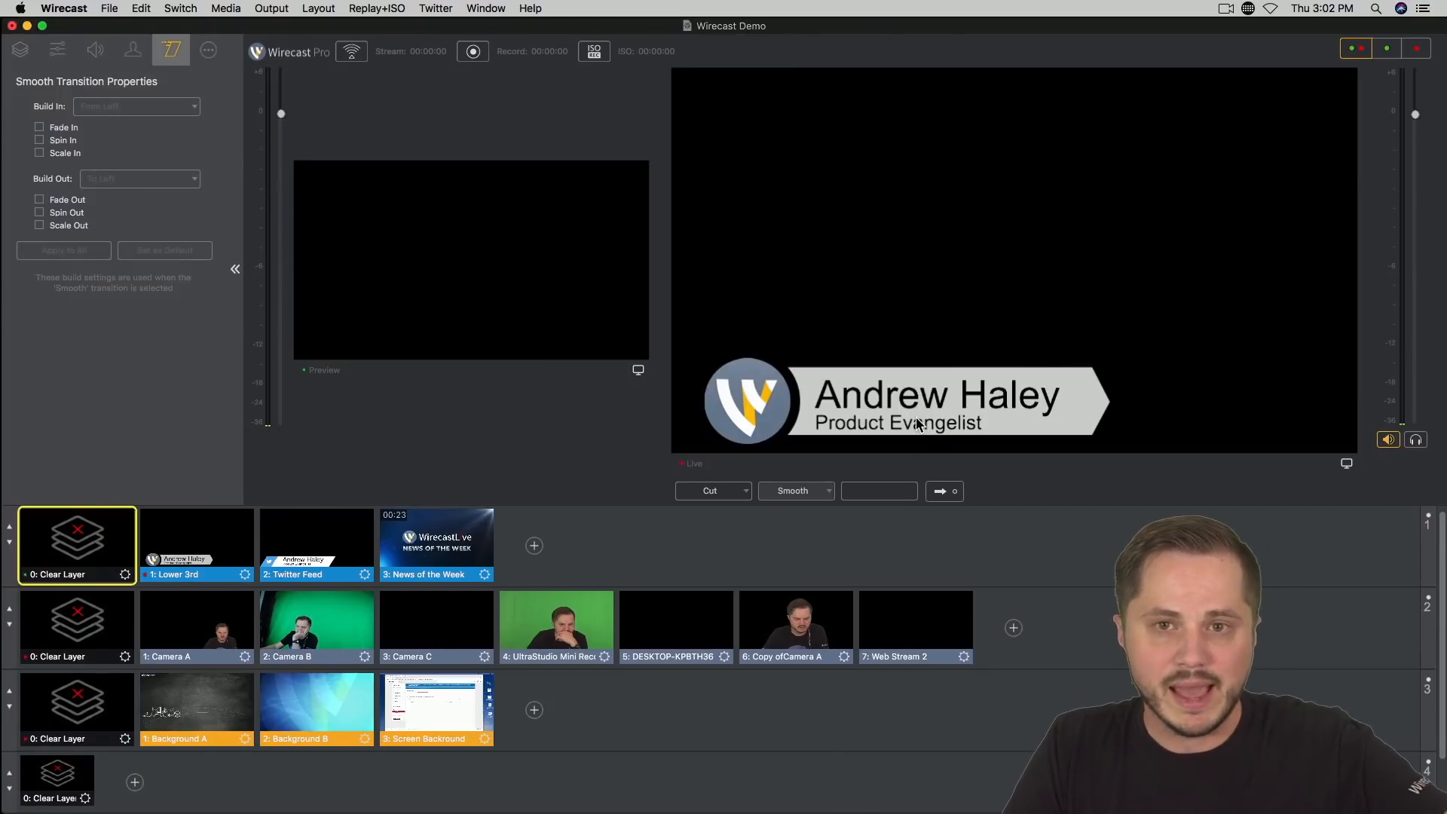
click(947, 496)
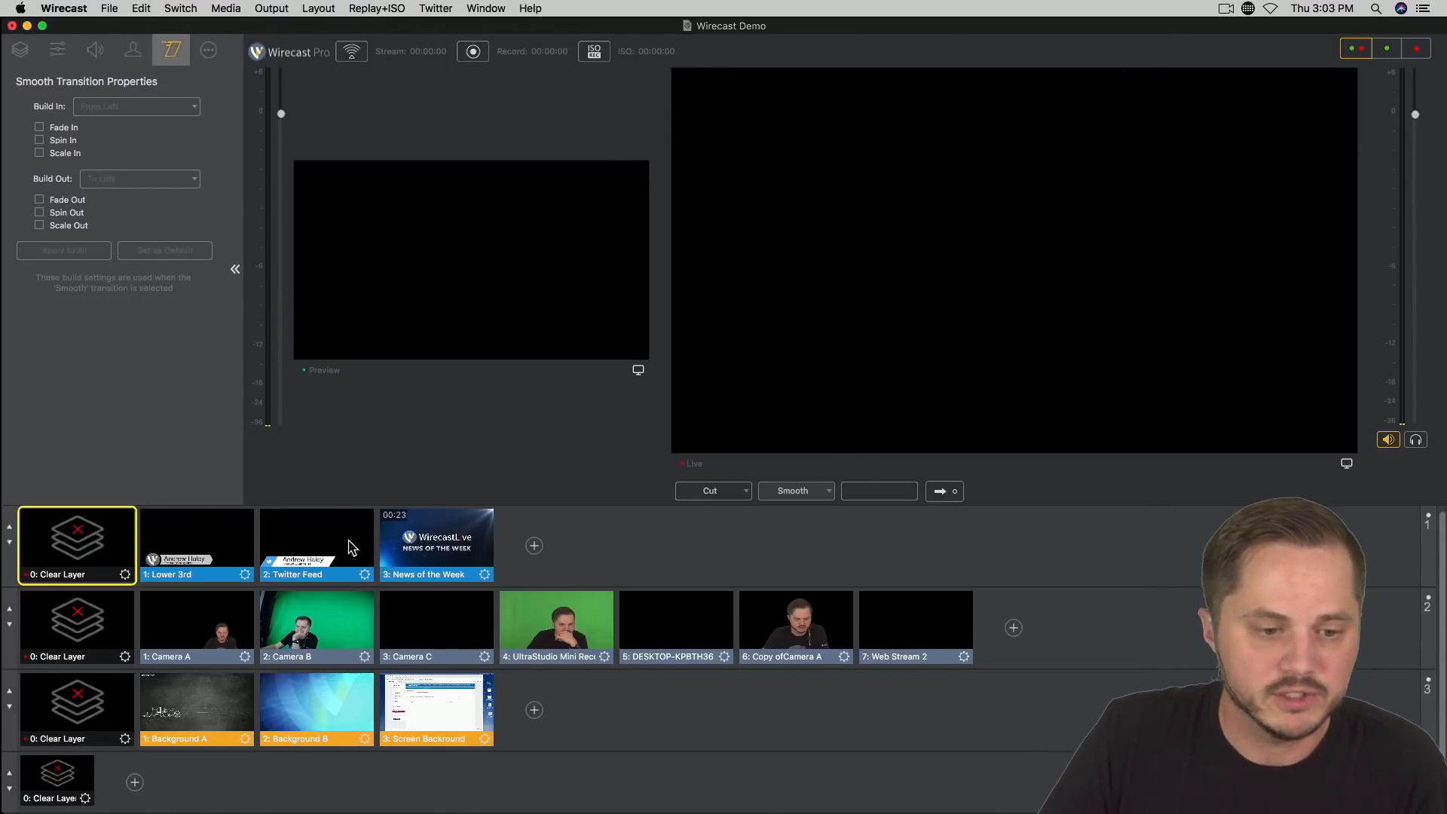
click(181, 552)
click(941, 495)
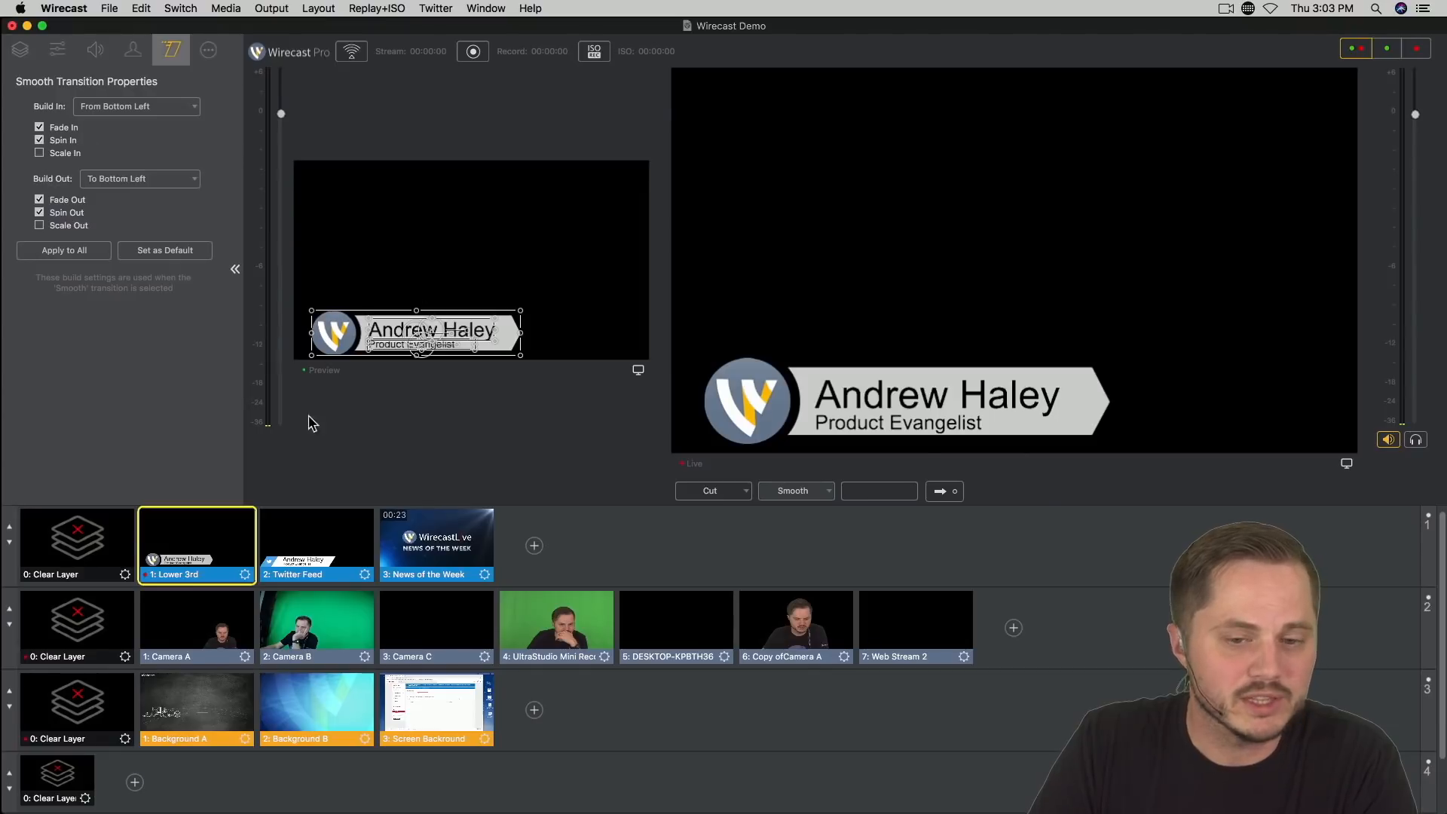
click(103, 544)
click(934, 493)
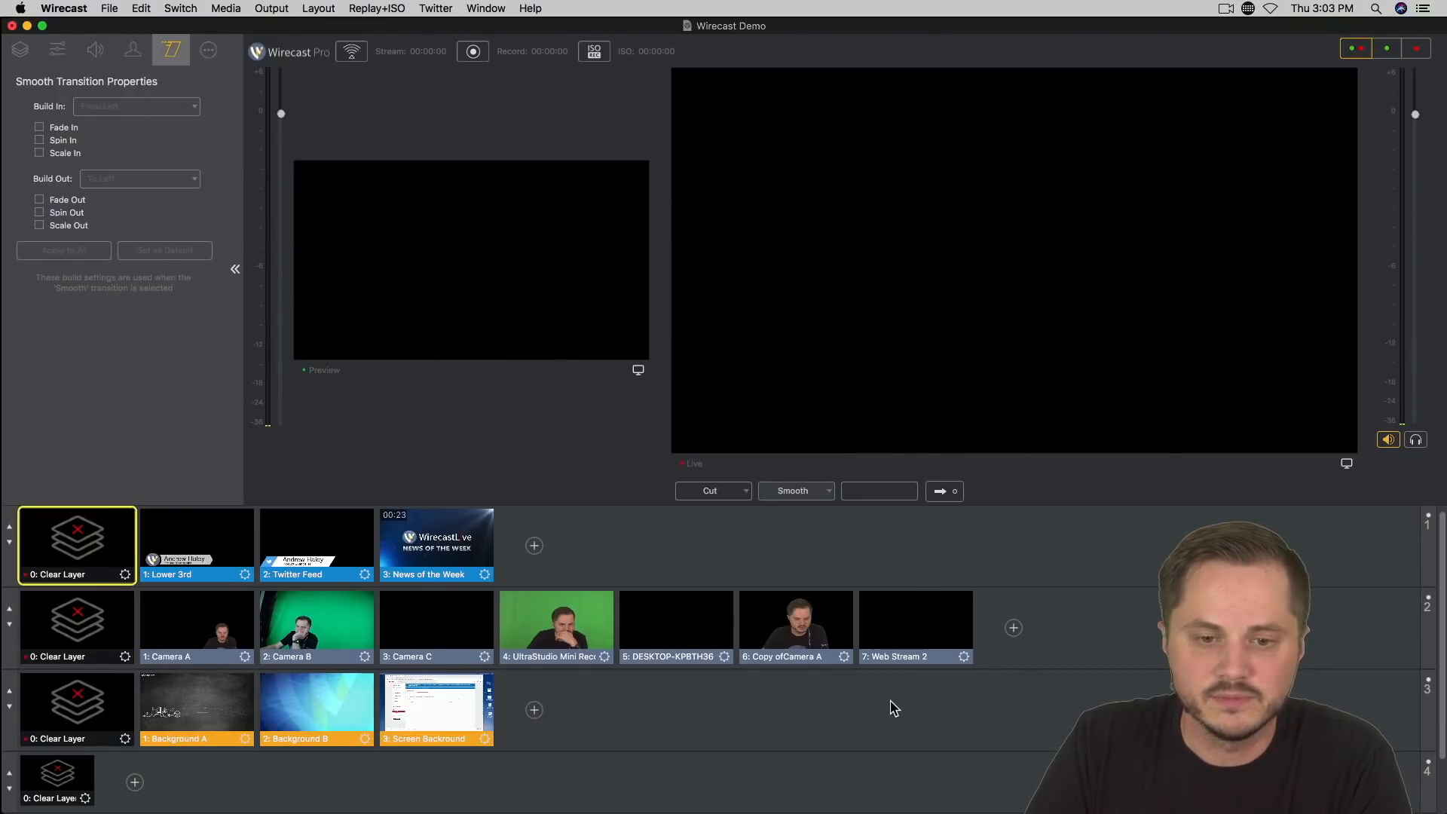
click(172, 539)
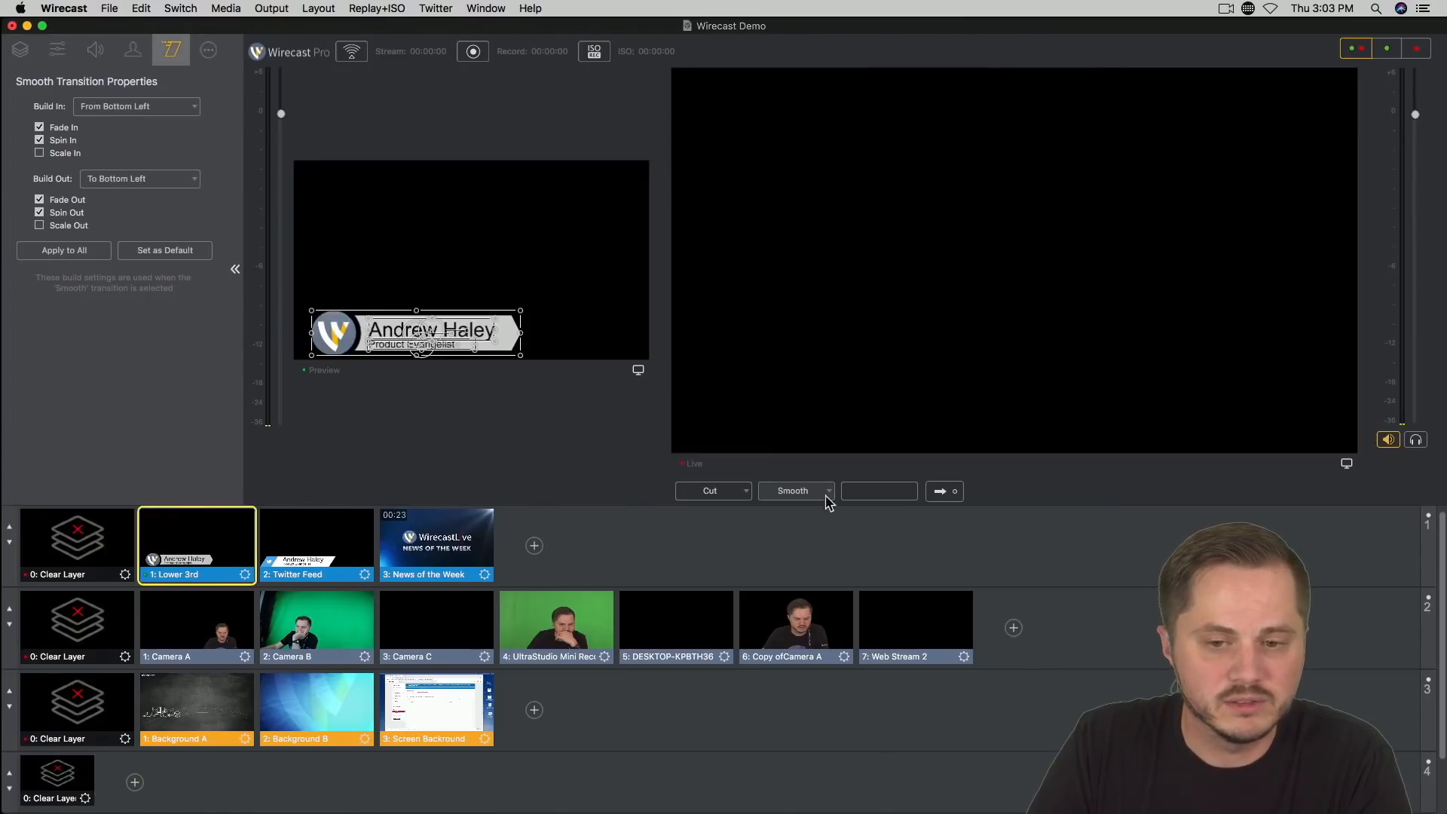
click(939, 492)
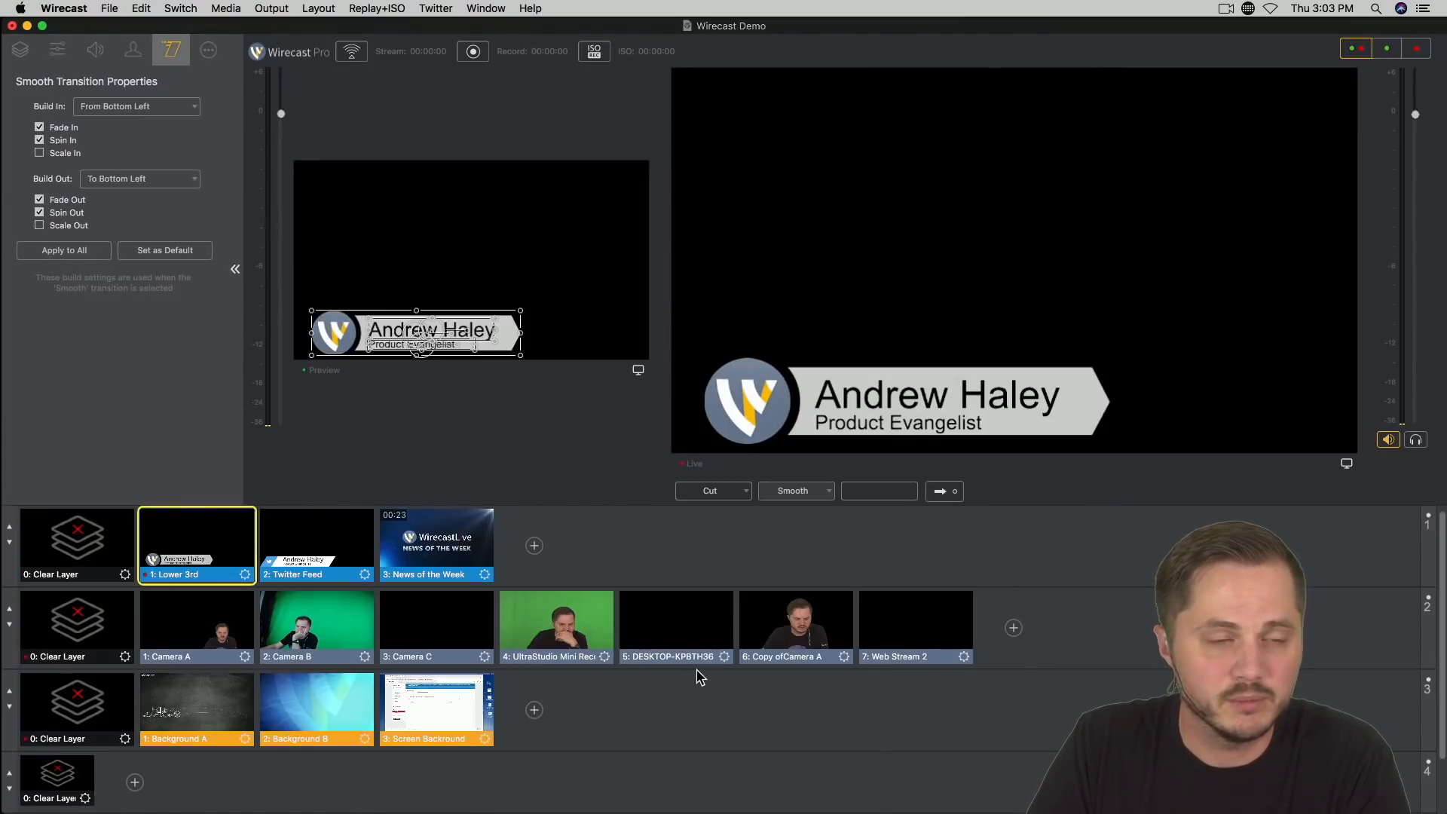
Step: Enable Scale In and Scale Out for the Lower 3rd's layers and clear the title from the live output
click(40, 225)
click(40, 153)
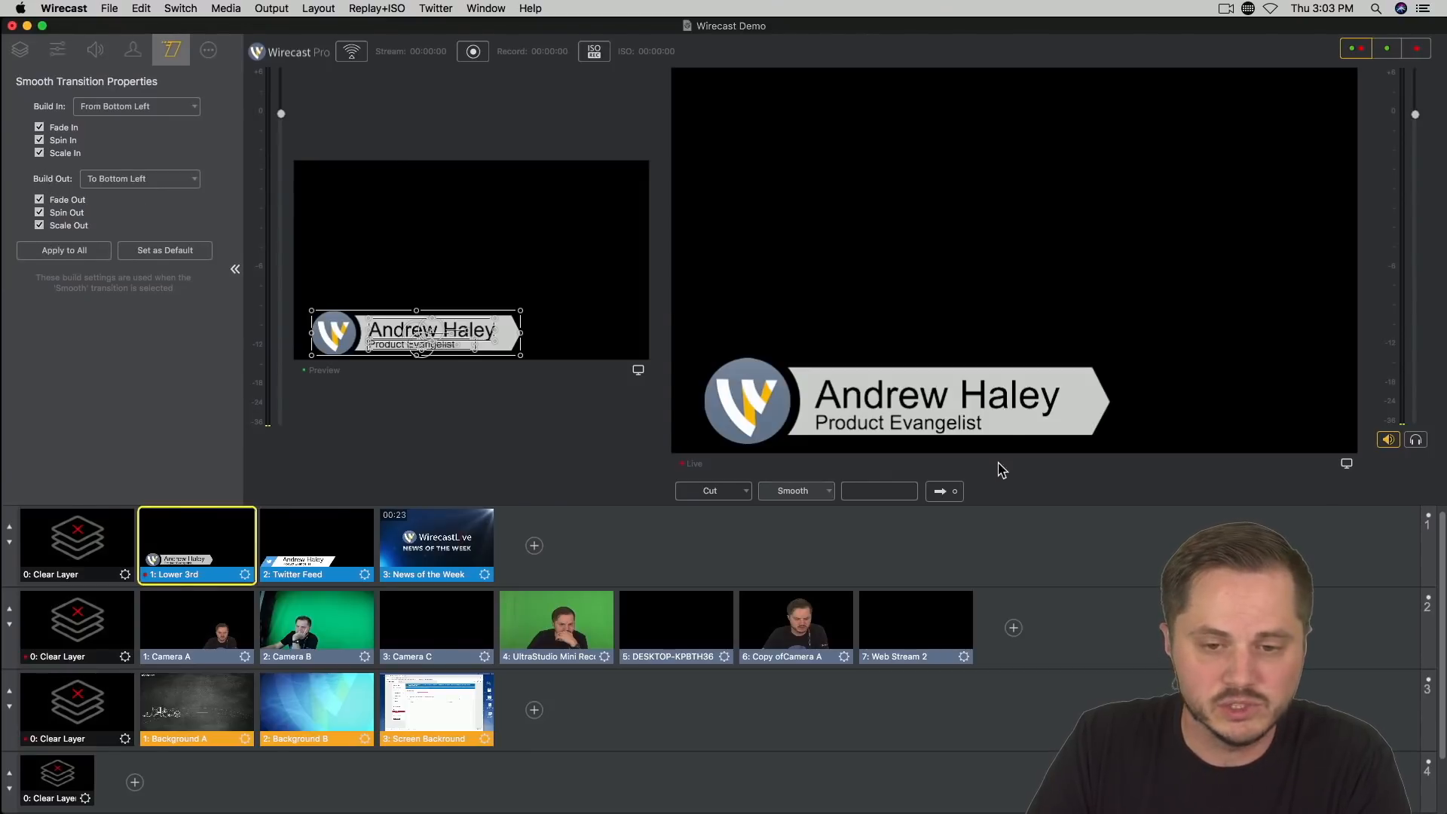
click(85, 558)
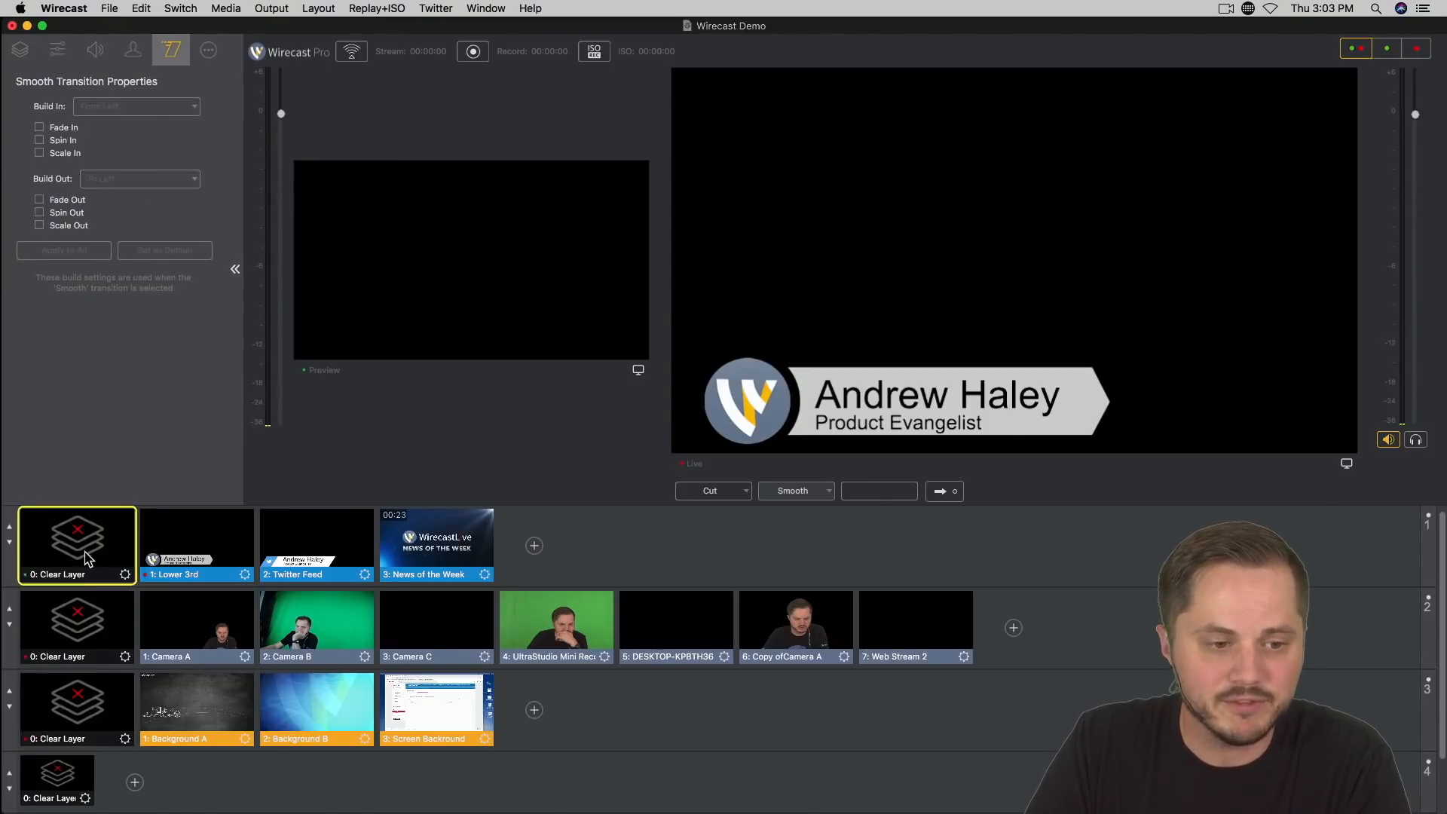
click(939, 493)
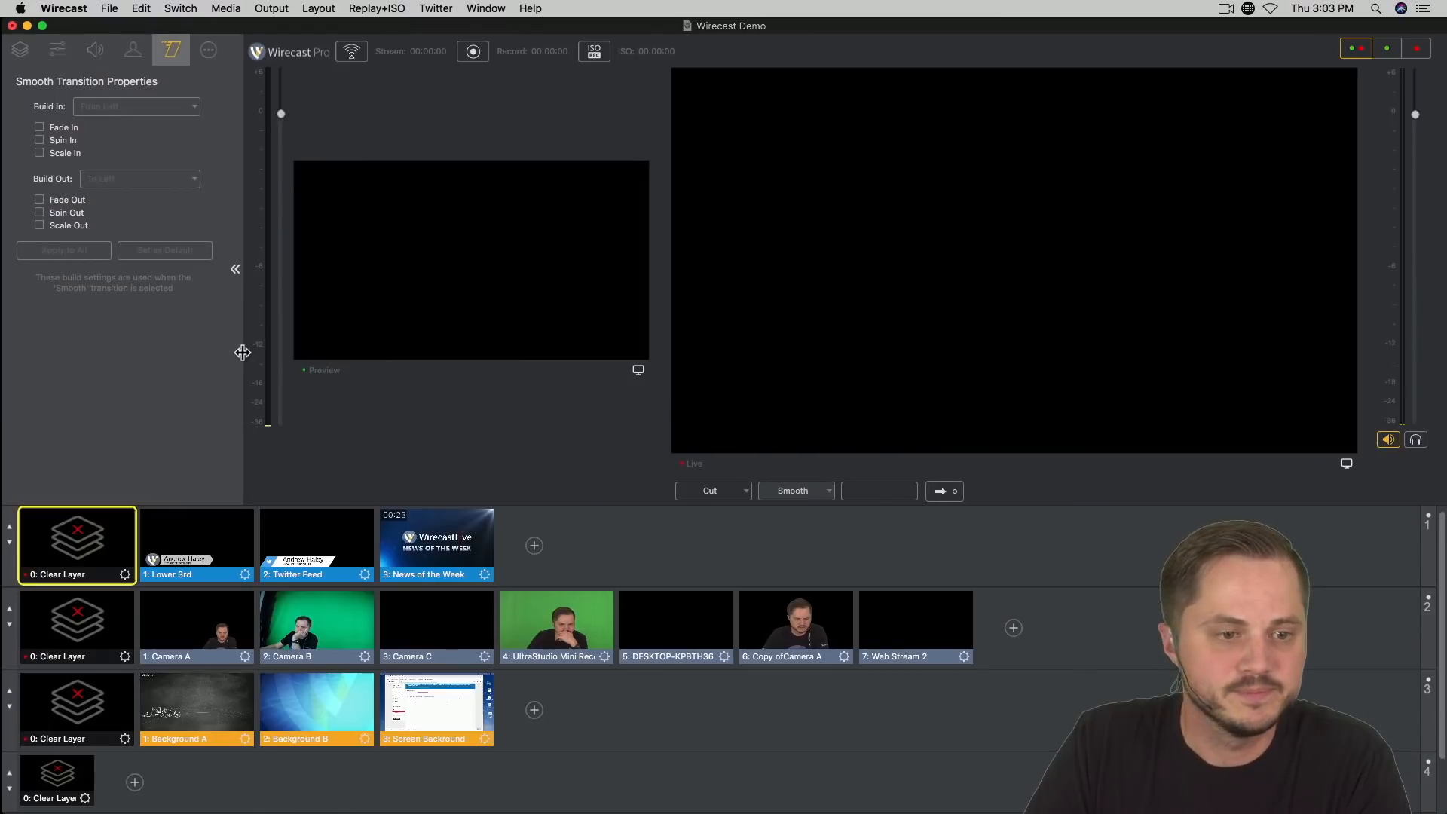